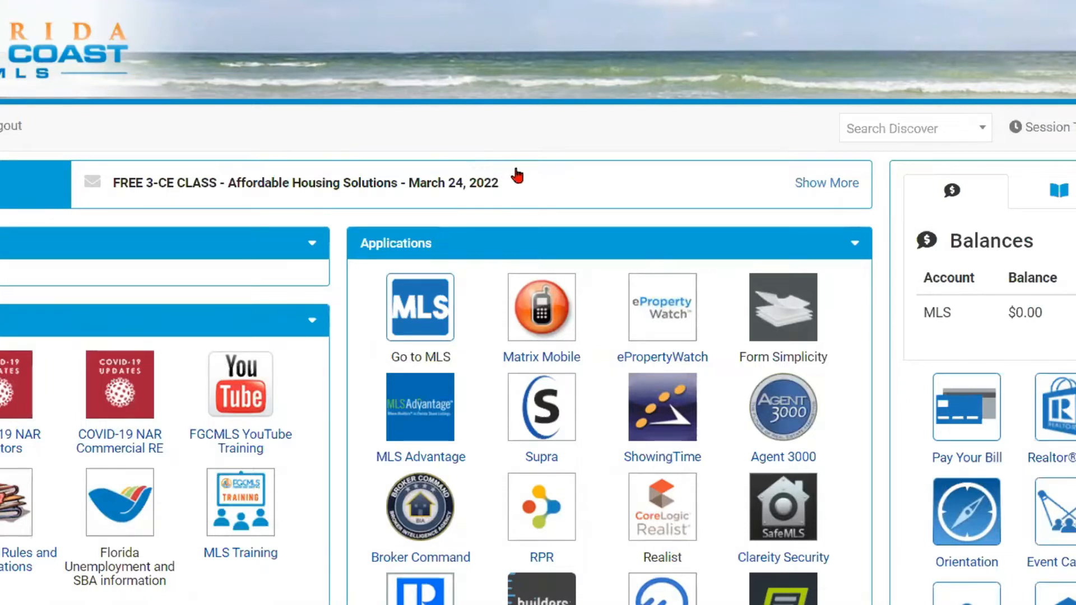
Step: Launch Matrix MLS from the Go to MLS icon in the portal's Applications panel
{"action": "scroll", "coordinate": [481, 313], "scroll_direction": "down", "scroll_amount": 2}
{"action": "scroll", "coordinate": [481, 313], "scroll_direction": "down", "scroll_amount": 2}
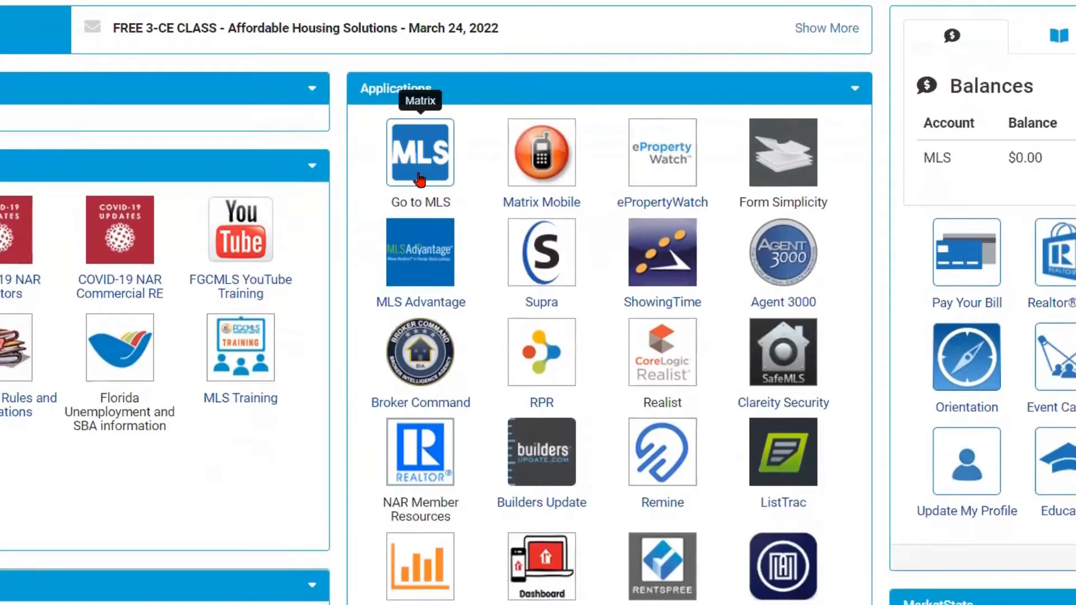
{"action": "left_click", "coordinate": [426, 164]}
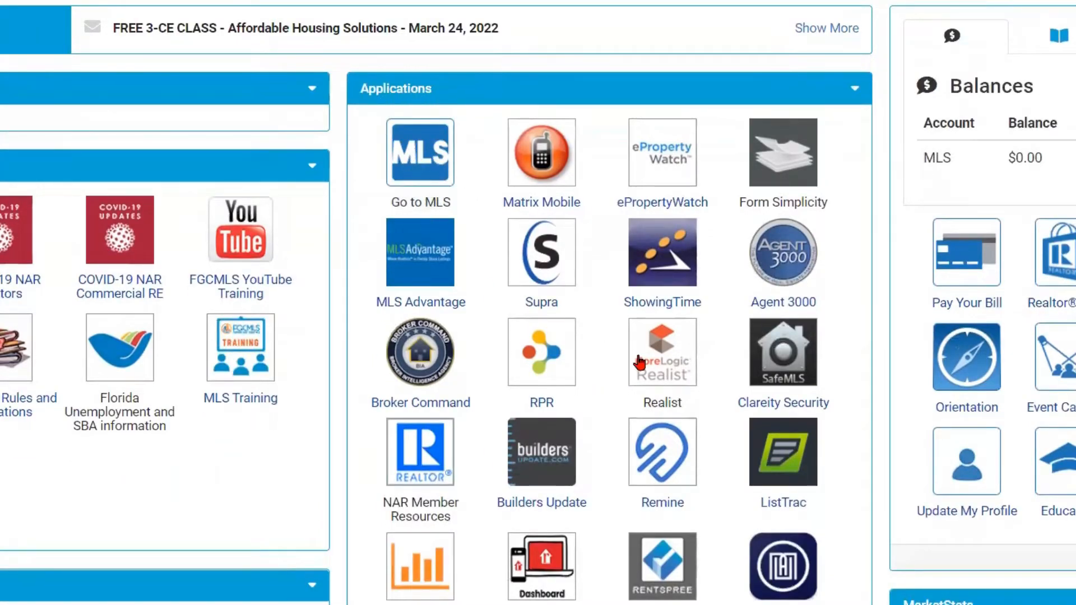
{"action": "left_click", "coordinate": [680, 364]}
{"action": "left_click", "coordinate": [419, 175]}
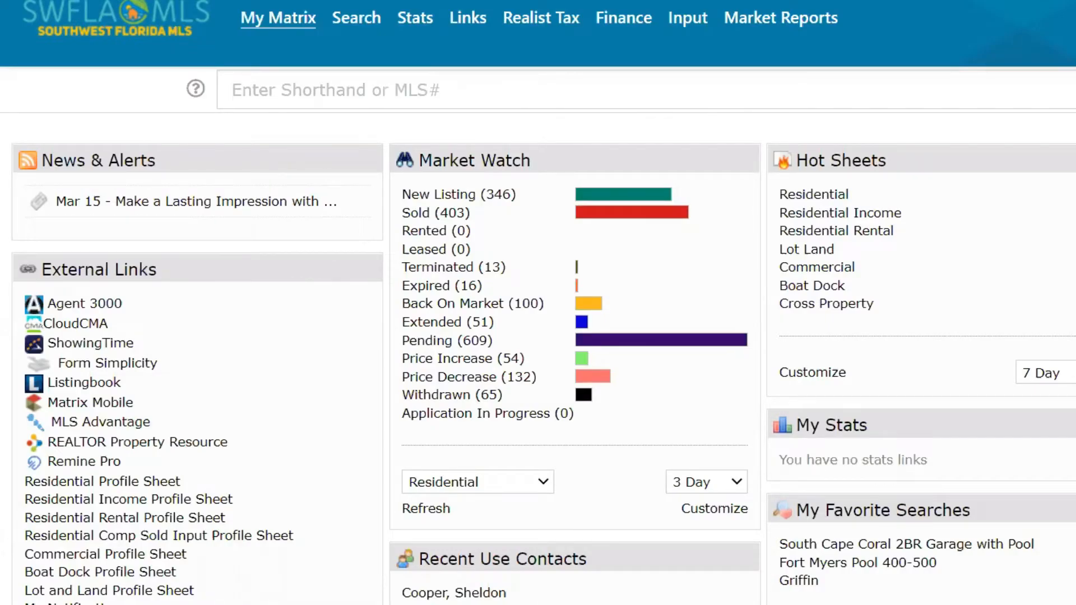
{"action": "left_click", "coordinate": [885, 563]}
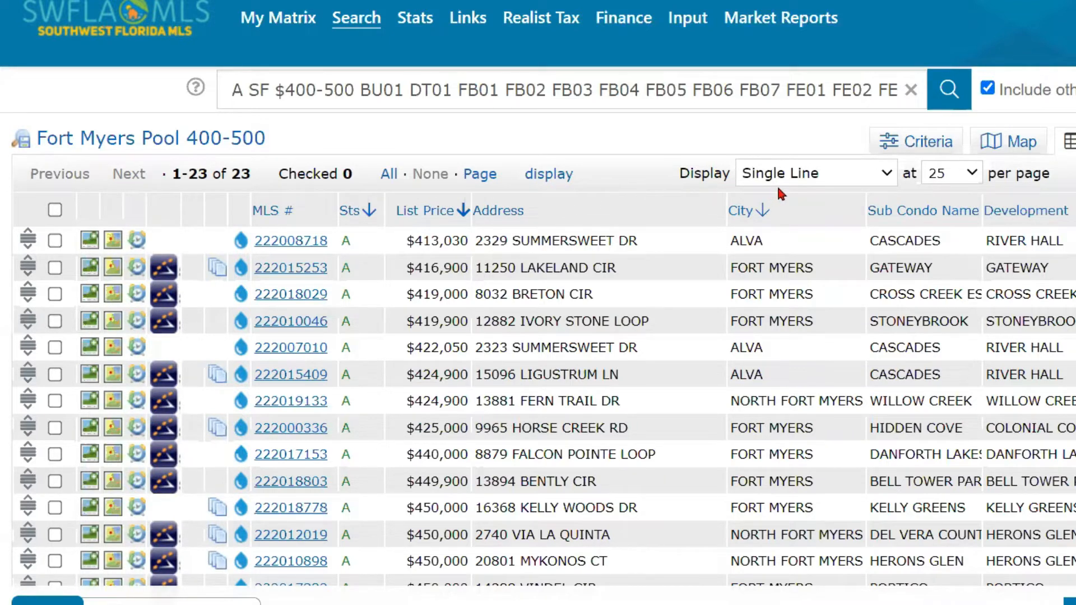
{"action": "key", "text": "ctrl"}
{"action": "left_click", "coordinate": [314, 242]}
{"action": "left_click", "coordinate": [285, 271]}
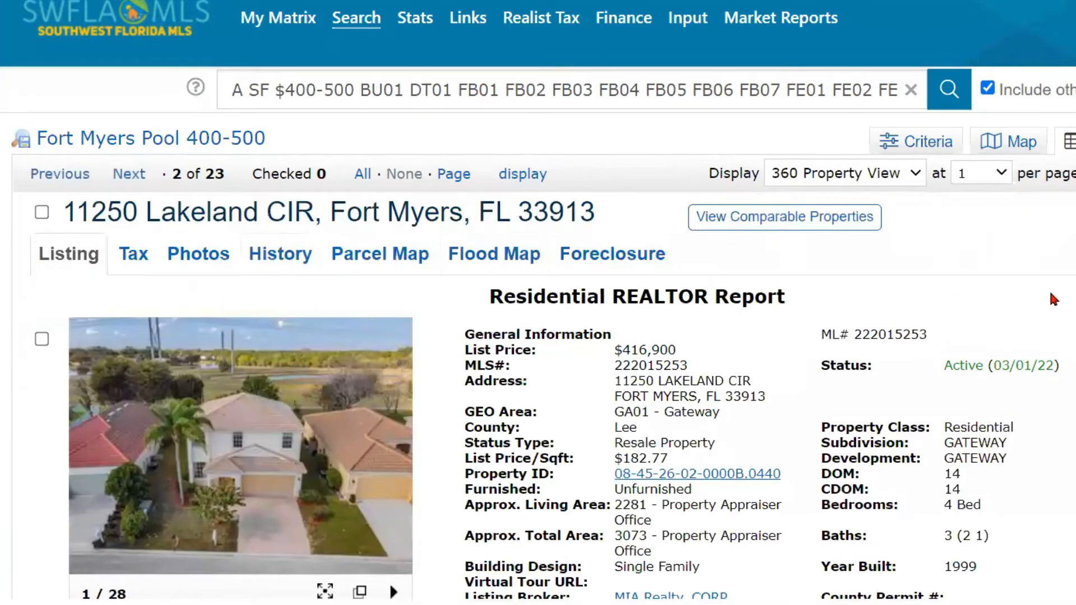
{"action": "scroll", "coordinate": [538, 336], "scroll_direction": "down", "scroll_amount": 3}
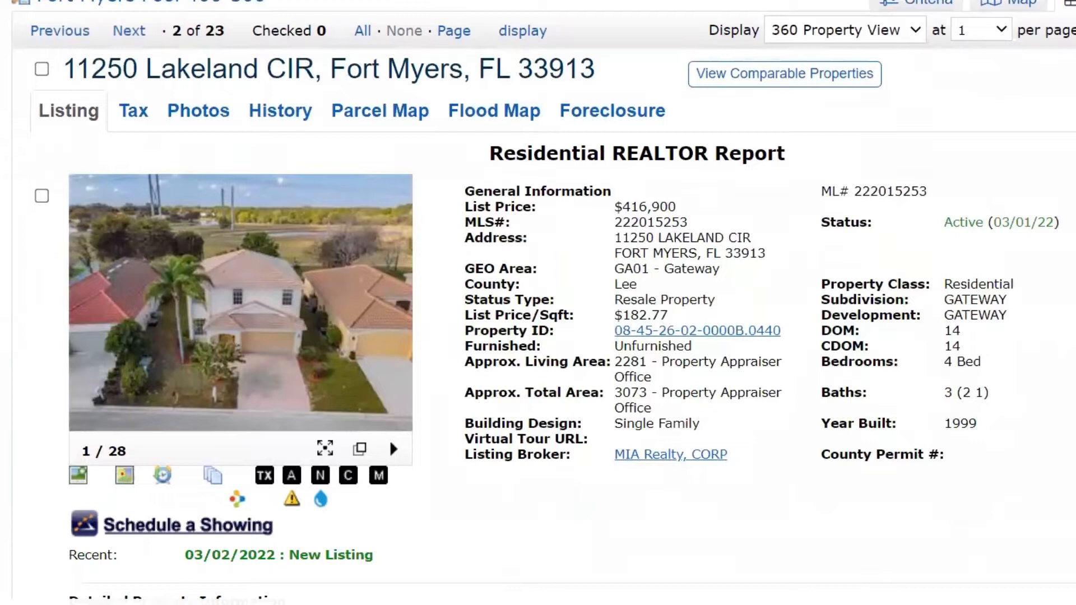
{"action": "scroll", "coordinate": [538, 303], "scroll_direction": "down", "scroll_amount": 1}
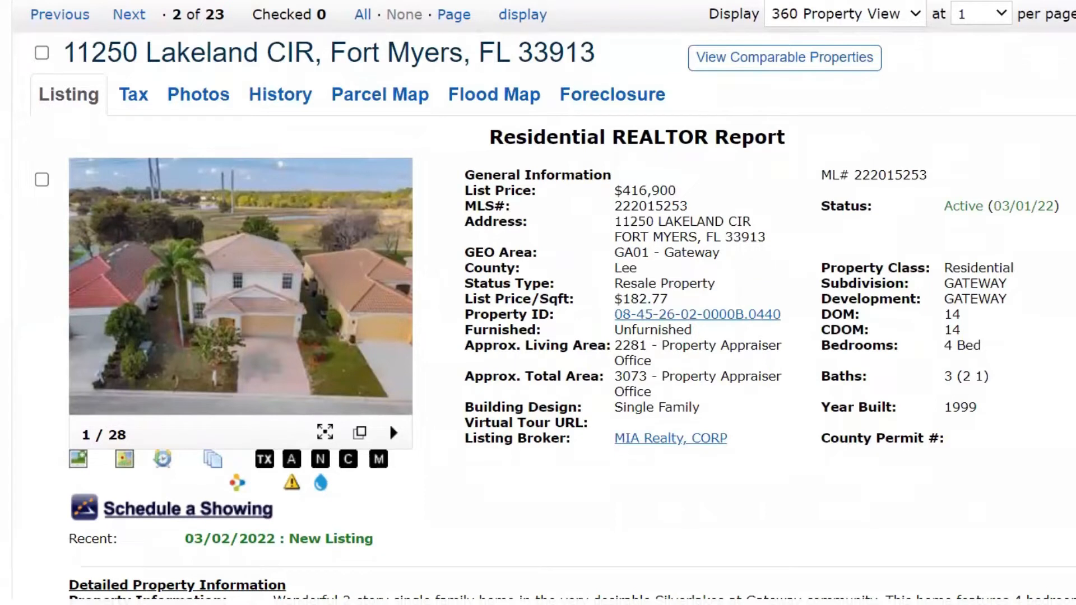
{"action": "scroll", "coordinate": [538, 303], "scroll_direction": "up", "scroll_amount": 1}
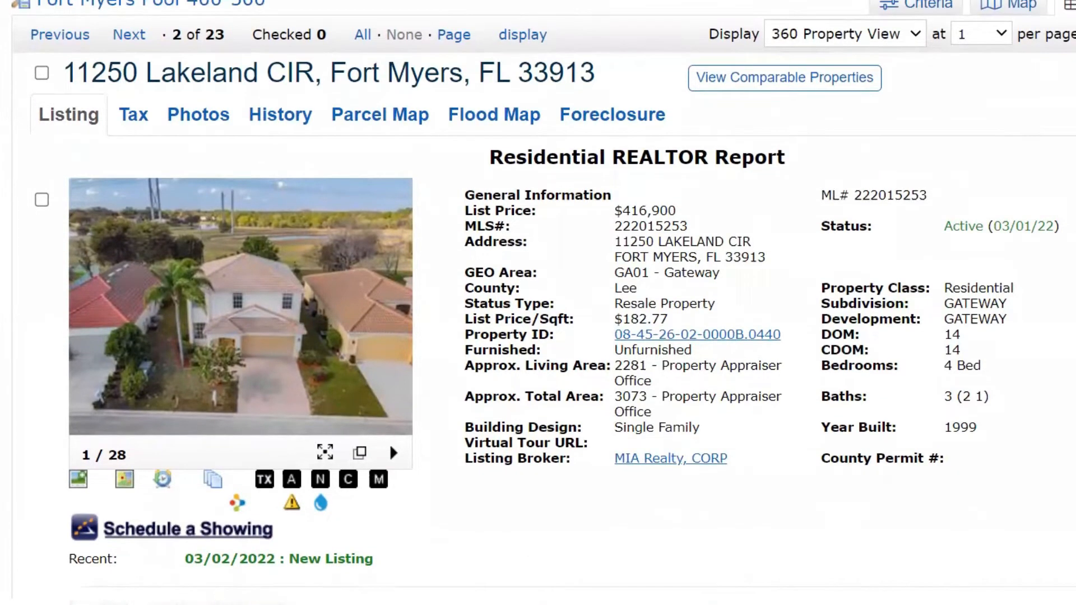
{"action": "scroll", "coordinate": [538, 303], "scroll_direction": "up", "scroll_amount": 1}
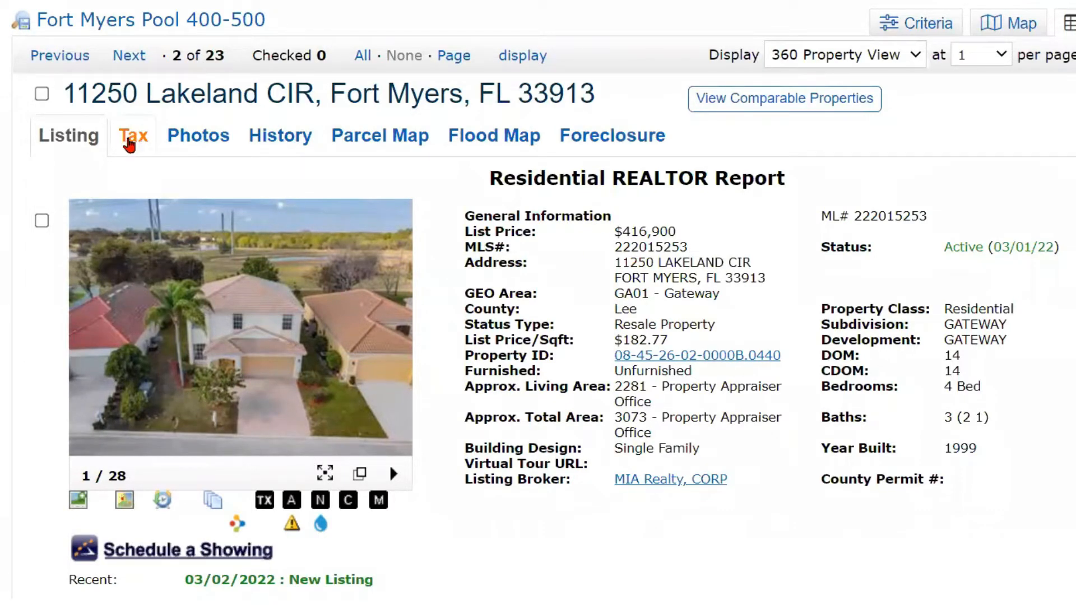
{"action": "left_click", "coordinate": [132, 142]}
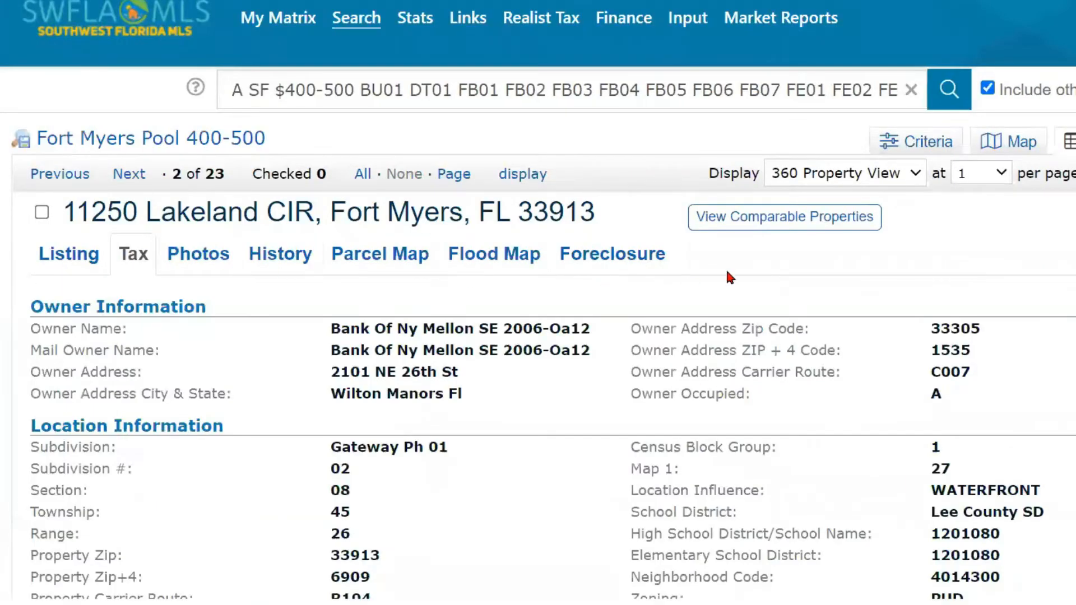
{"action": "scroll", "coordinate": [538, 347], "scroll_direction": "down", "scroll_amount": 1}
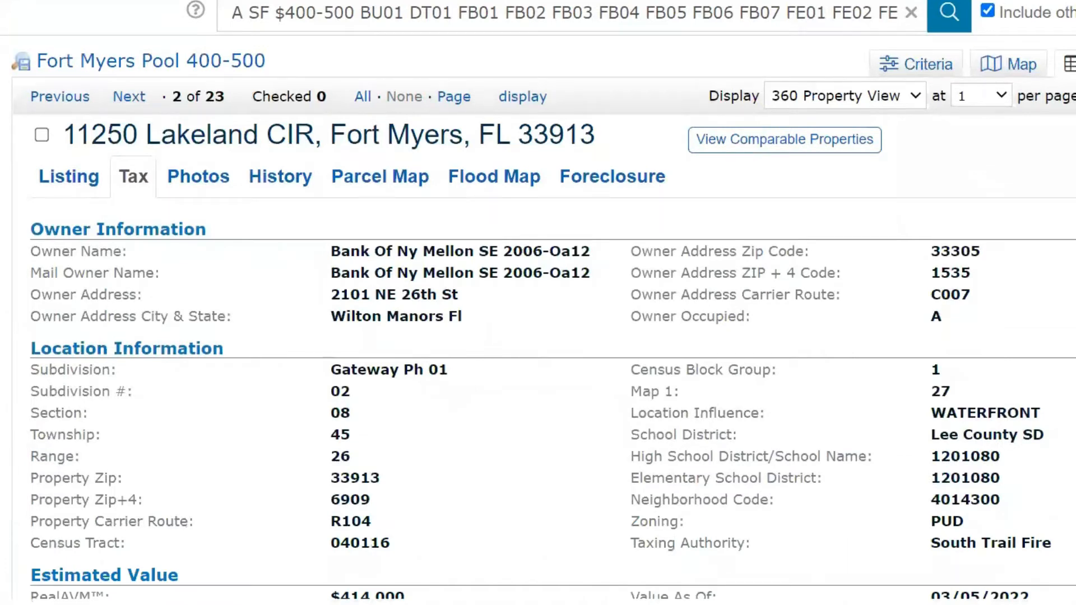
{"action": "scroll", "coordinate": [761, 268], "scroll_direction": "down", "scroll_amount": 1}
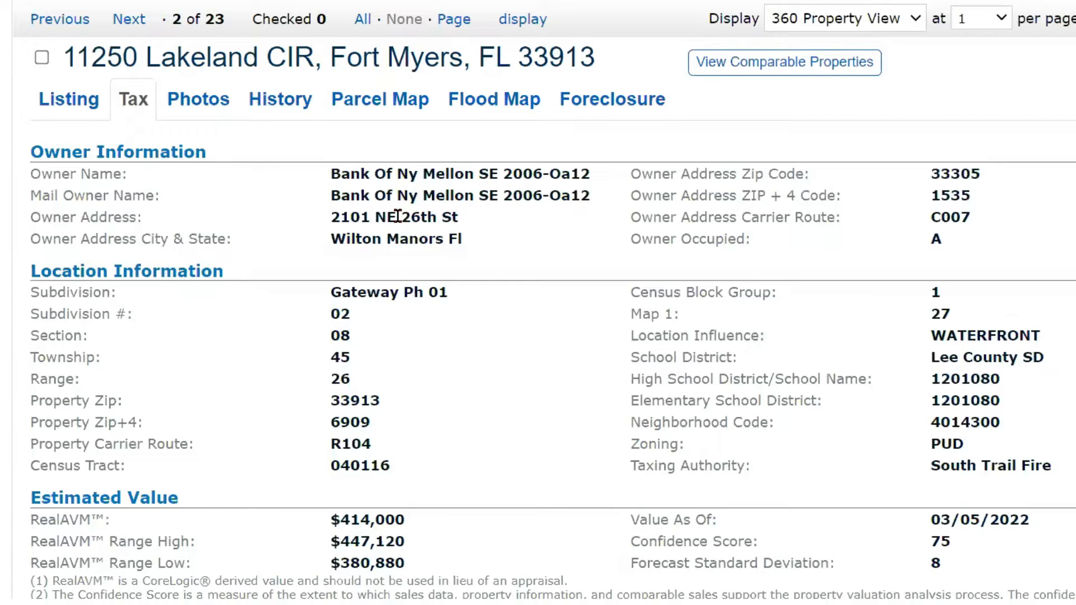
{"action": "scroll", "coordinate": [398, 216], "scroll_direction": "up", "scroll_amount": 3}
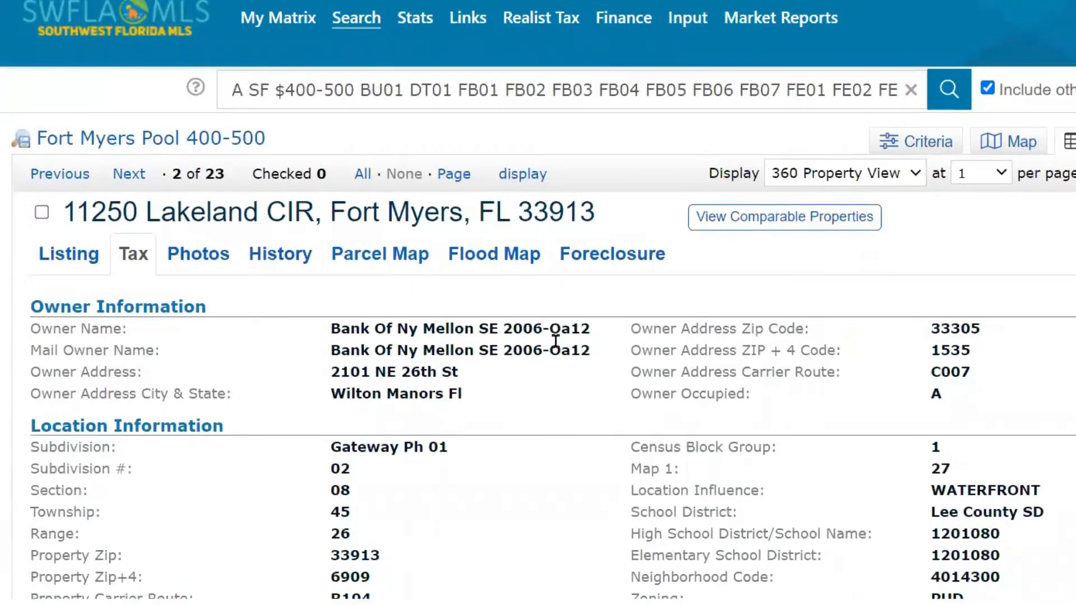
{"action": "scroll", "coordinate": [552, 338], "scroll_direction": "down", "scroll_amount": 1}
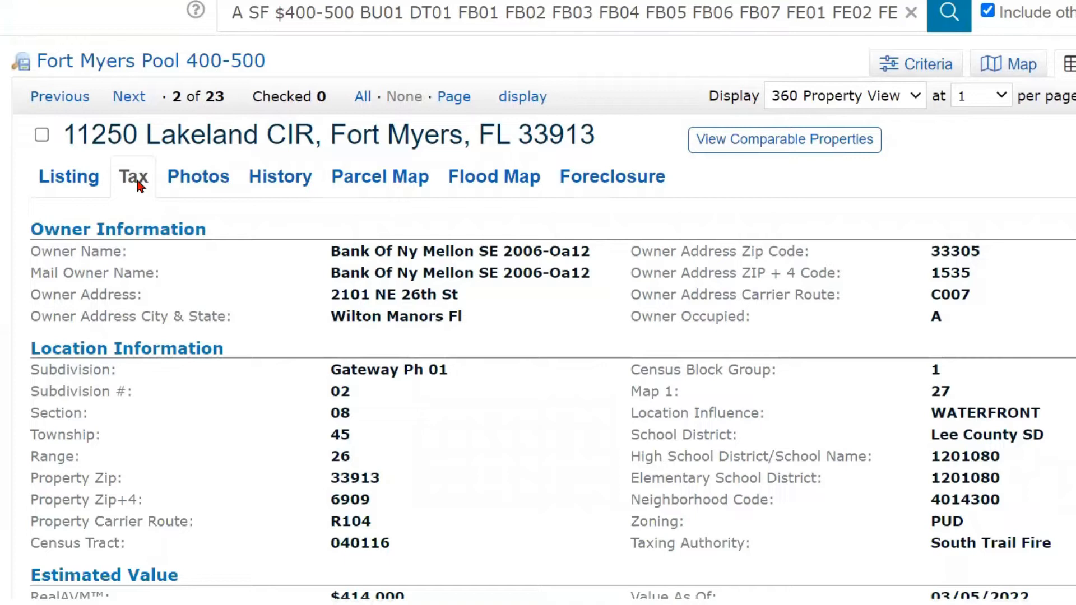
{"action": "scroll", "coordinate": [304, 262], "scroll_direction": "up", "scroll_amount": 1}
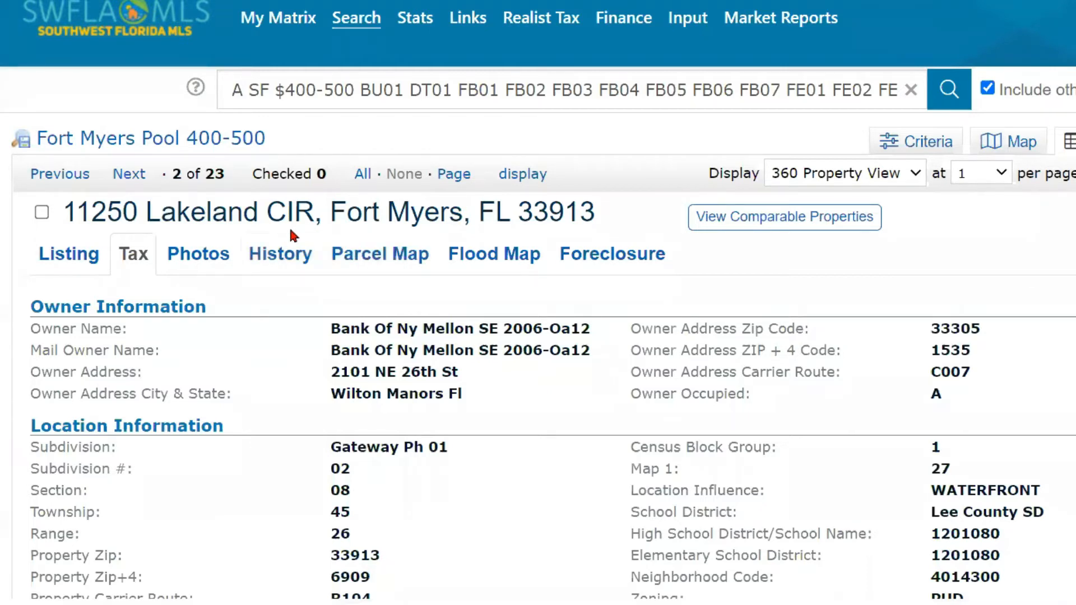
{"action": "mouse_move", "coordinate": [275, 22]}
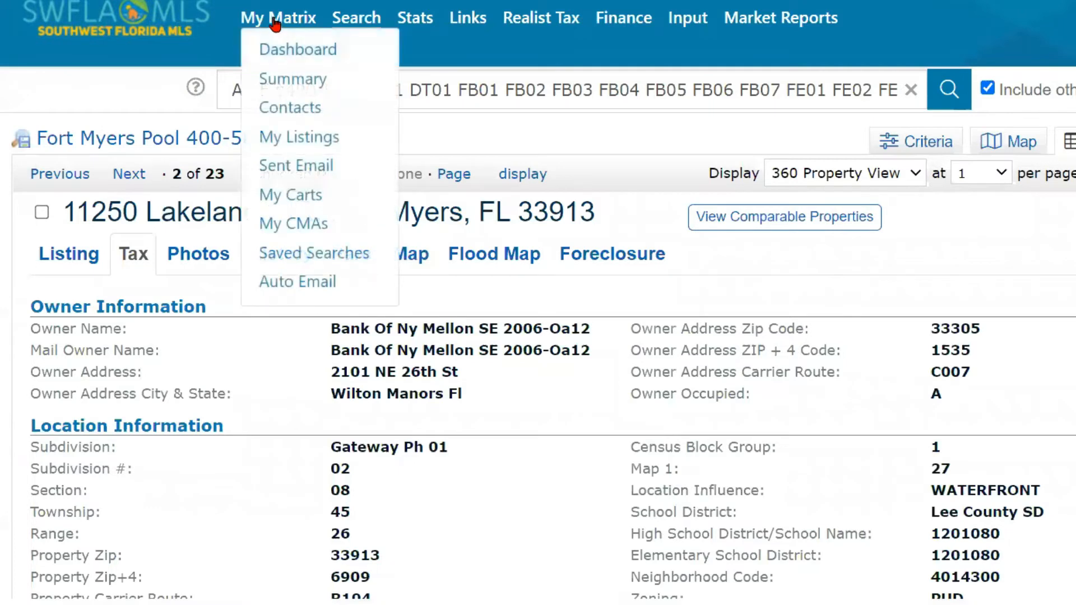
Step: Return to the Matrix dashboard and start a blank Public Record tax search
{"action": "left_click", "coordinate": [288, 49]}
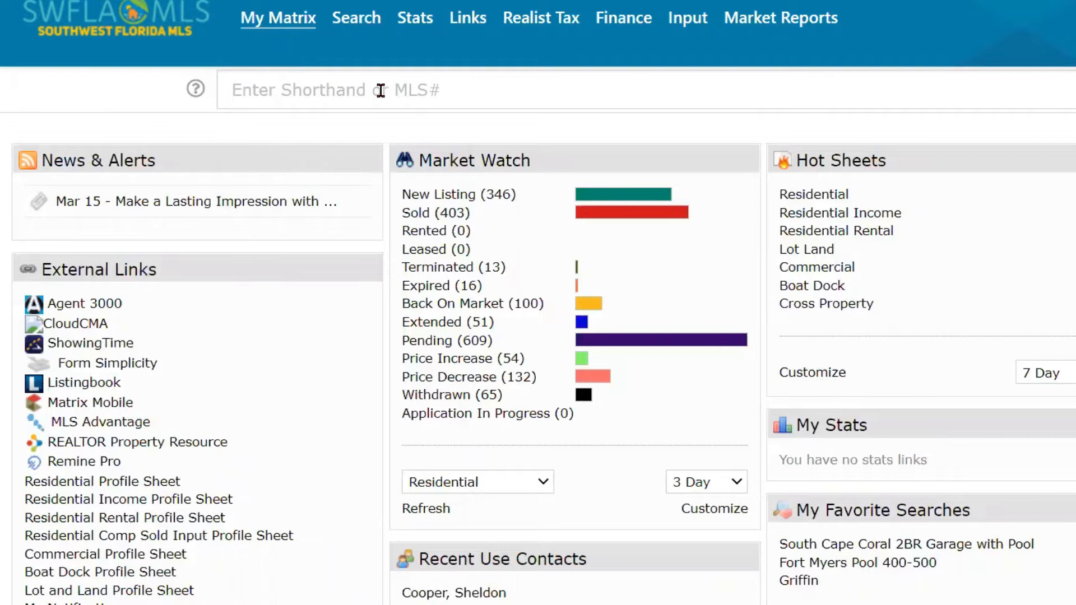
{"action": "left_click", "coordinate": [355, 21]}
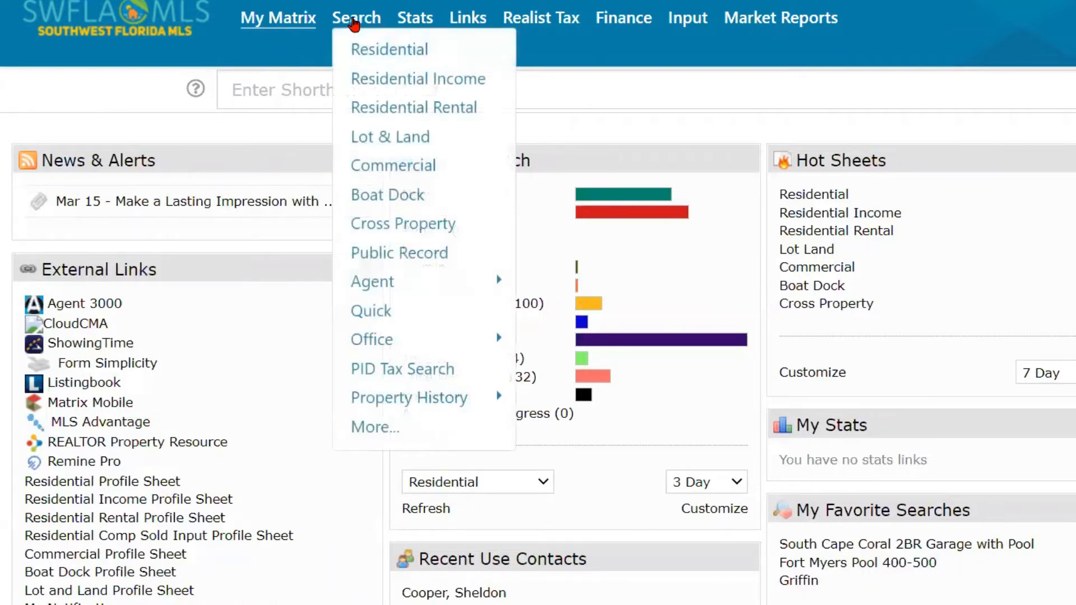
{"action": "left_click", "coordinate": [394, 255]}
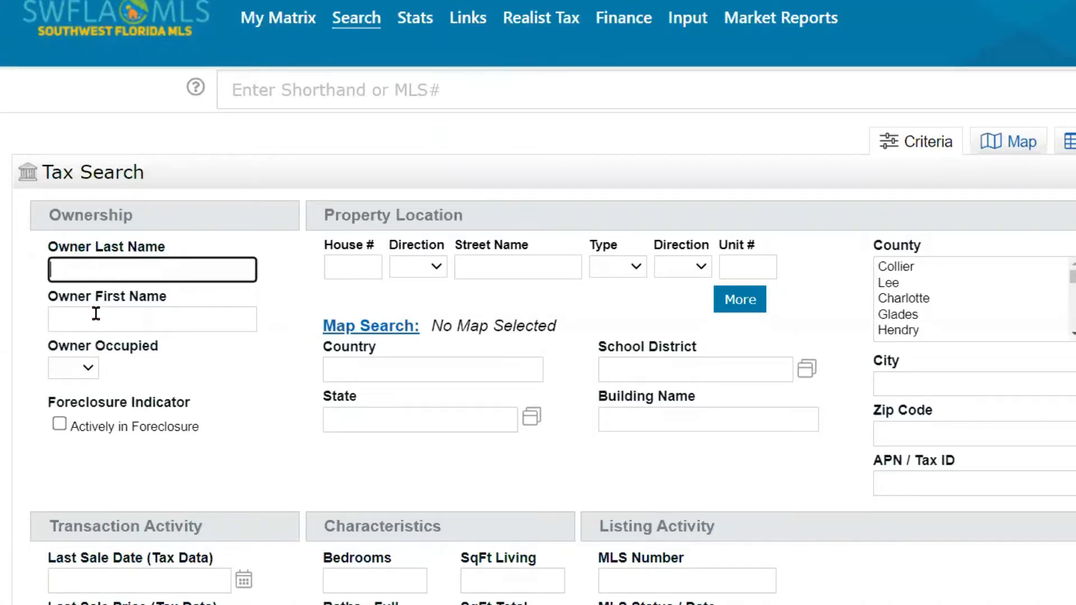
{"action": "left_click", "coordinate": [344, 266]}
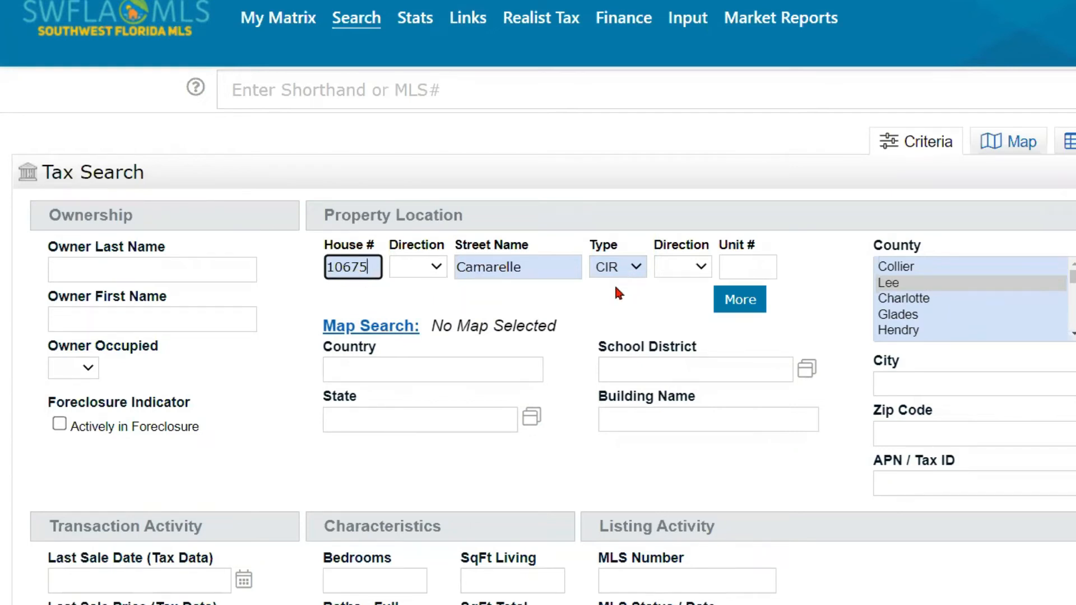
{"action": "left_click", "coordinate": [951, 283]}
{"action": "left_click", "coordinate": [934, 384]}
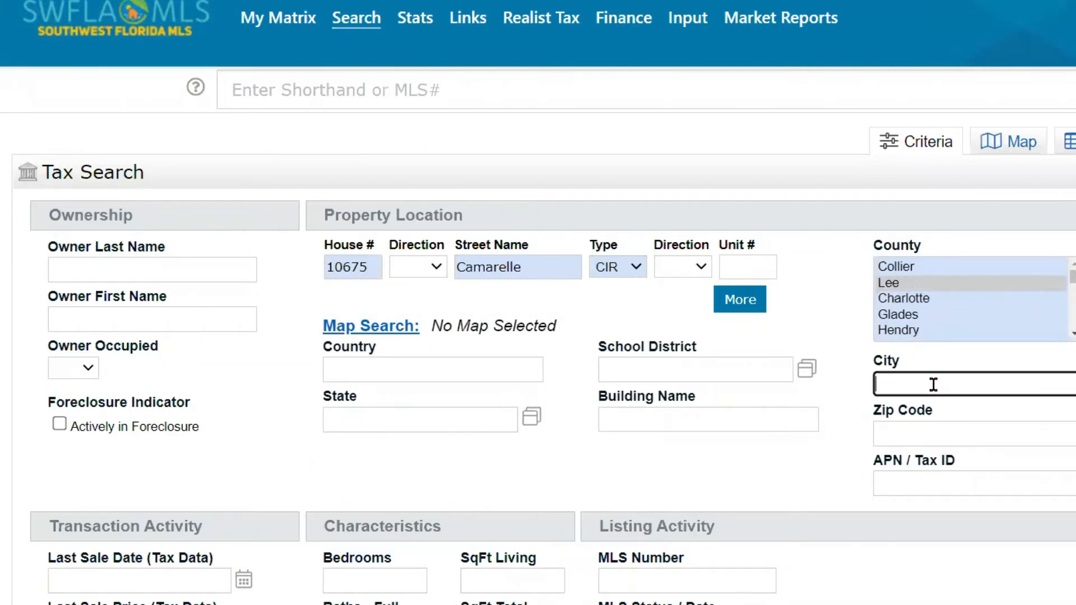
{"action": "left_click", "coordinate": [940, 423]}
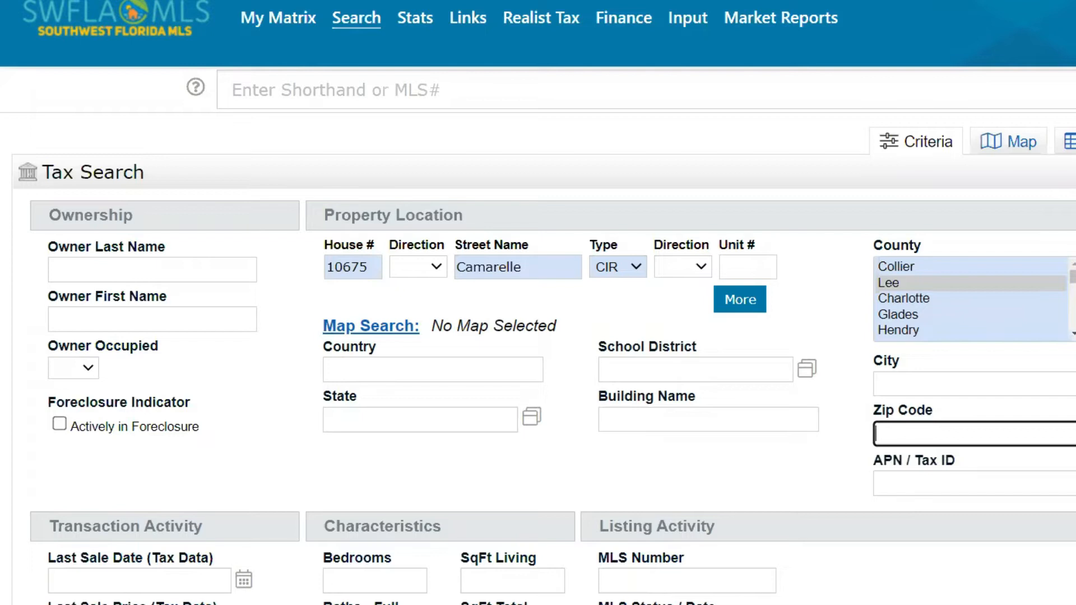
{"action": "key", "text": "Tab"}
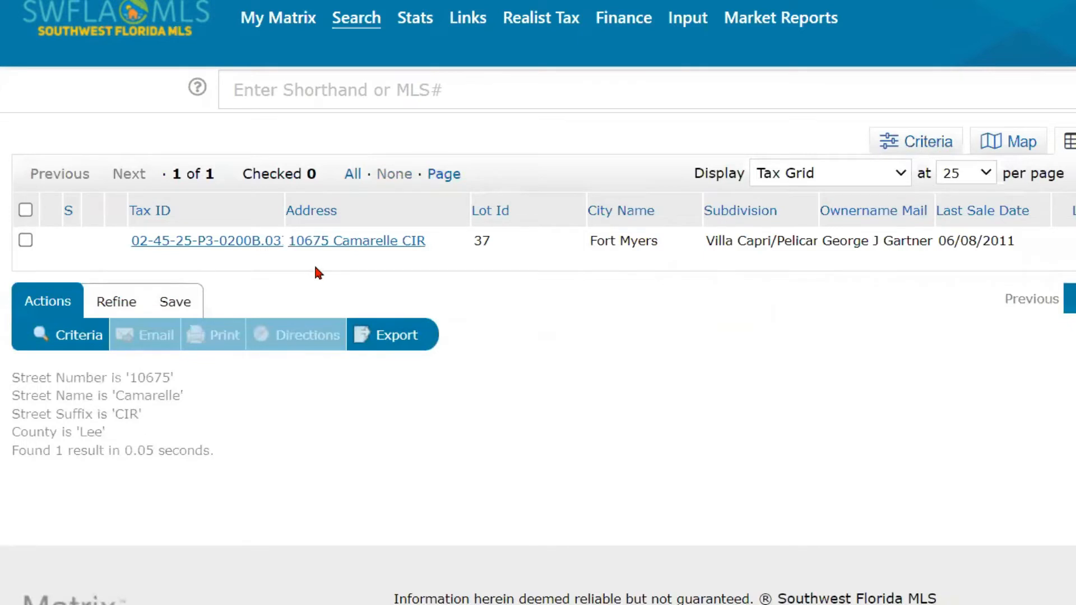
{"action": "left_click", "coordinate": [205, 242]}
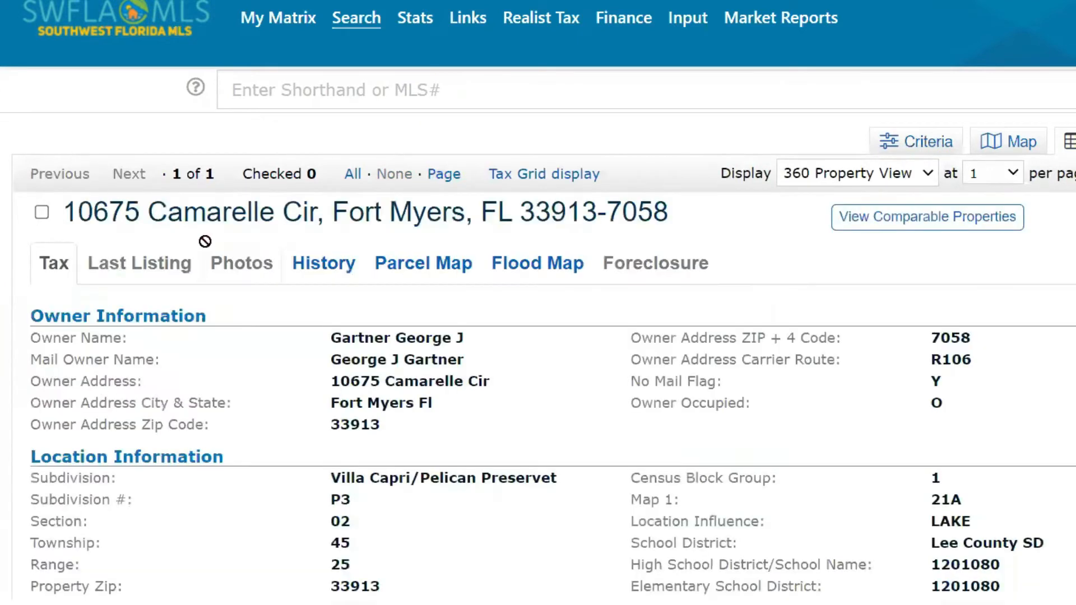
{"action": "scroll", "coordinate": [549, 372], "scroll_direction": "down", "scroll_amount": 1}
{"action": "scroll", "coordinate": [550, 373], "scroll_direction": "down", "scroll_amount": 3}
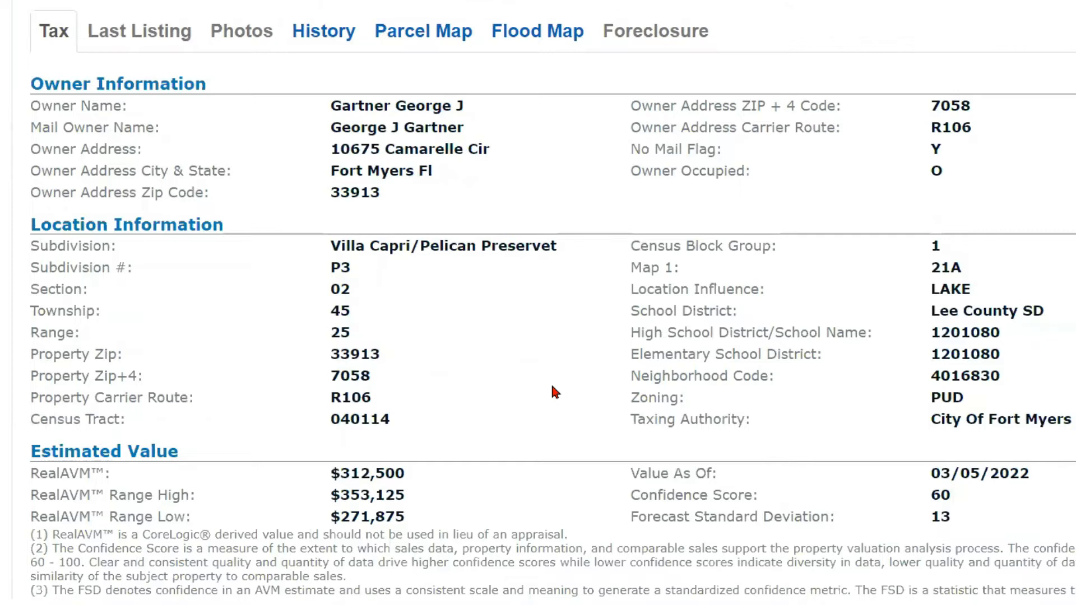
{"action": "scroll", "coordinate": [552, 387], "scroll_direction": "up", "scroll_amount": 5}
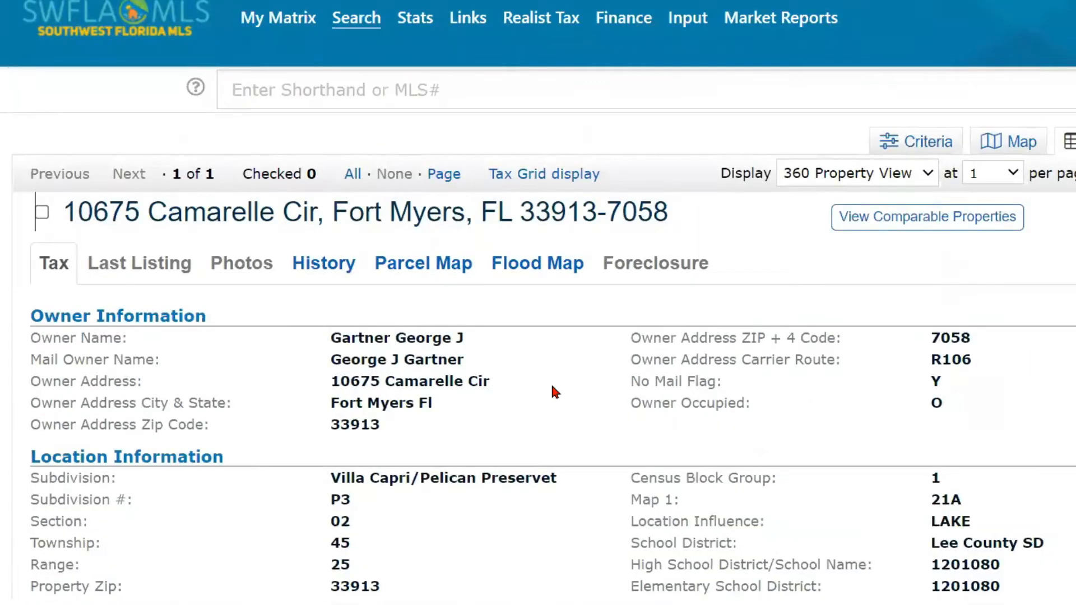
Step: Rerun the Fort Myers Pool 400-500 search from the dashboard and open listing 222015253
{"action": "mouse_move", "coordinate": [248, 17]}
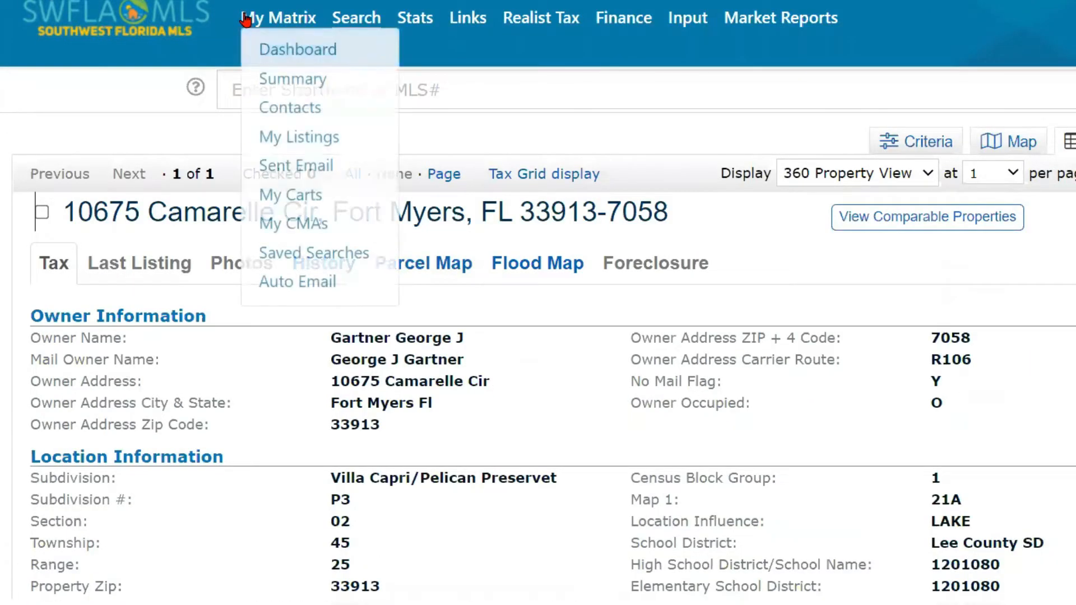
{"action": "left_click", "coordinate": [276, 51]}
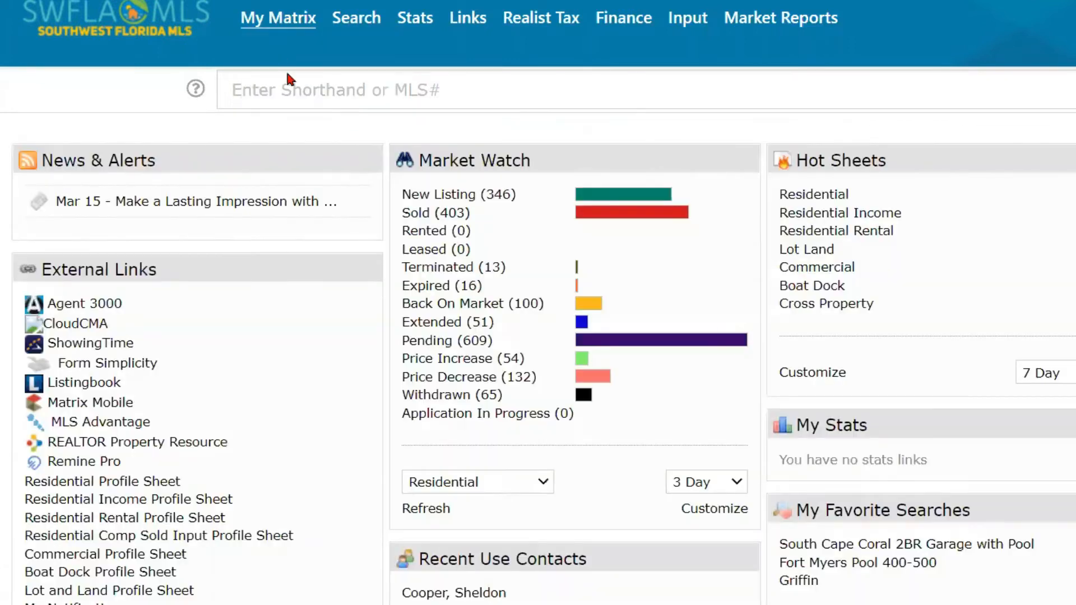
{"action": "left_click", "coordinate": [815, 574]}
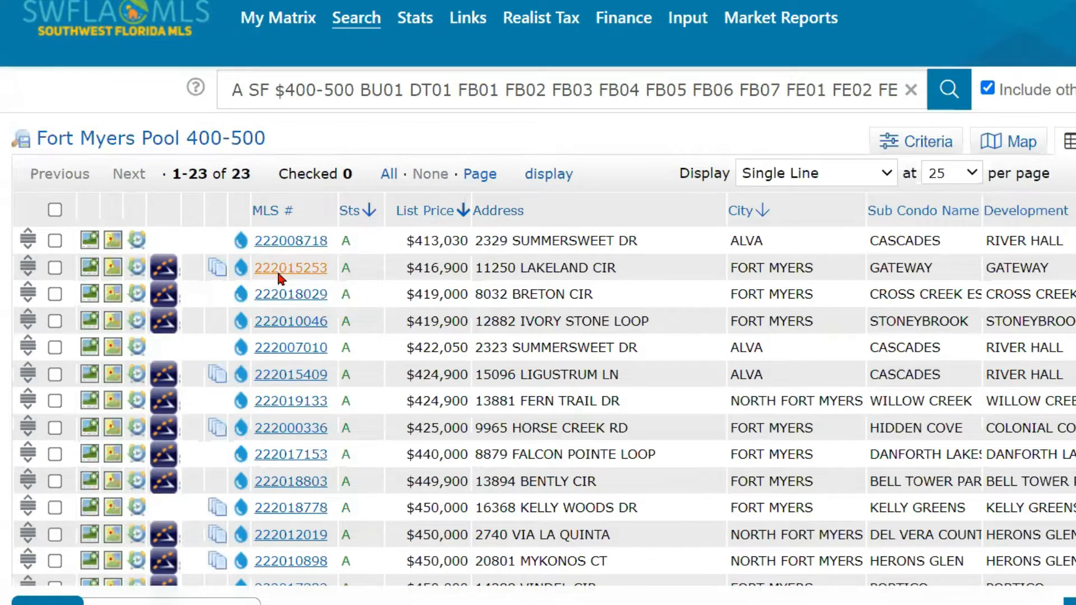
{"action": "left_click", "coordinate": [277, 270]}
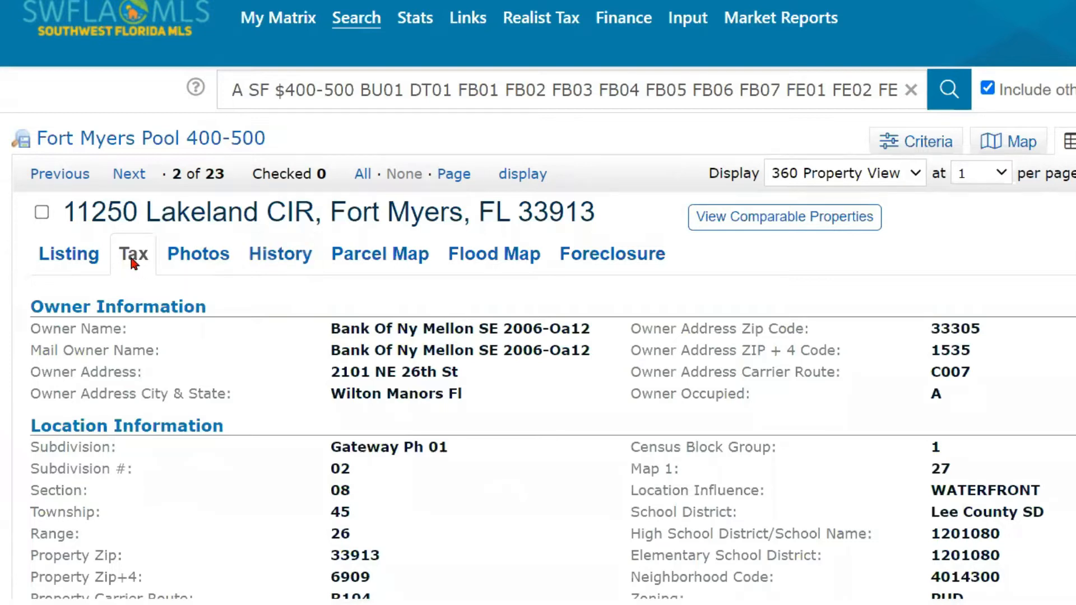
Step: Check the Lakeland CIR listing report, then its tax record's $414,000 RealAVM with confidence 75
{"action": "left_click", "coordinate": [63, 259]}
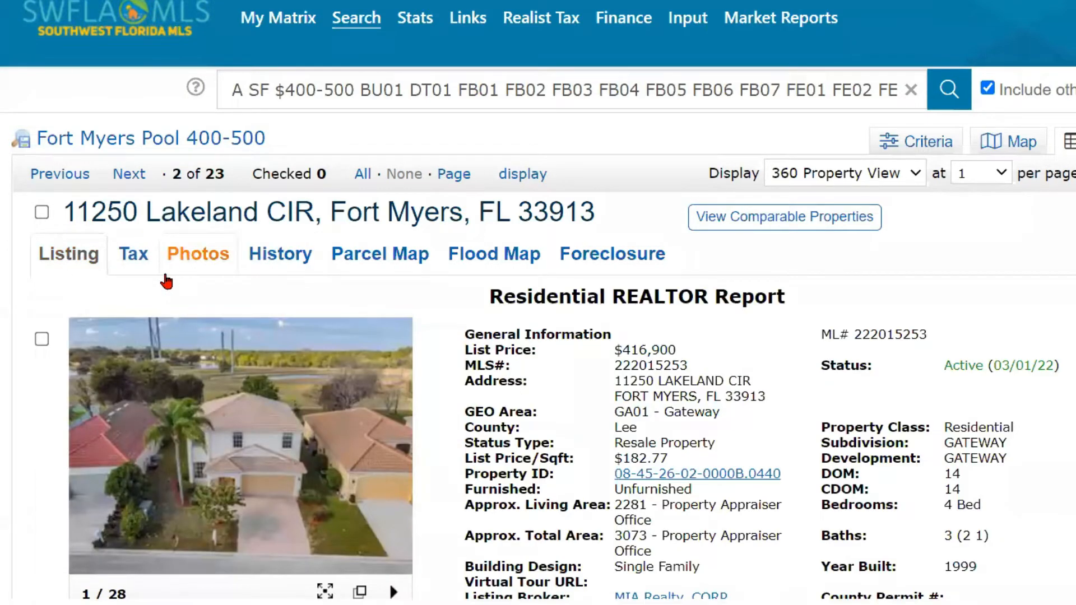
{"action": "left_click", "coordinate": [135, 262]}
{"action": "scroll", "coordinate": [257, 272], "scroll_direction": "down", "scroll_amount": 5}
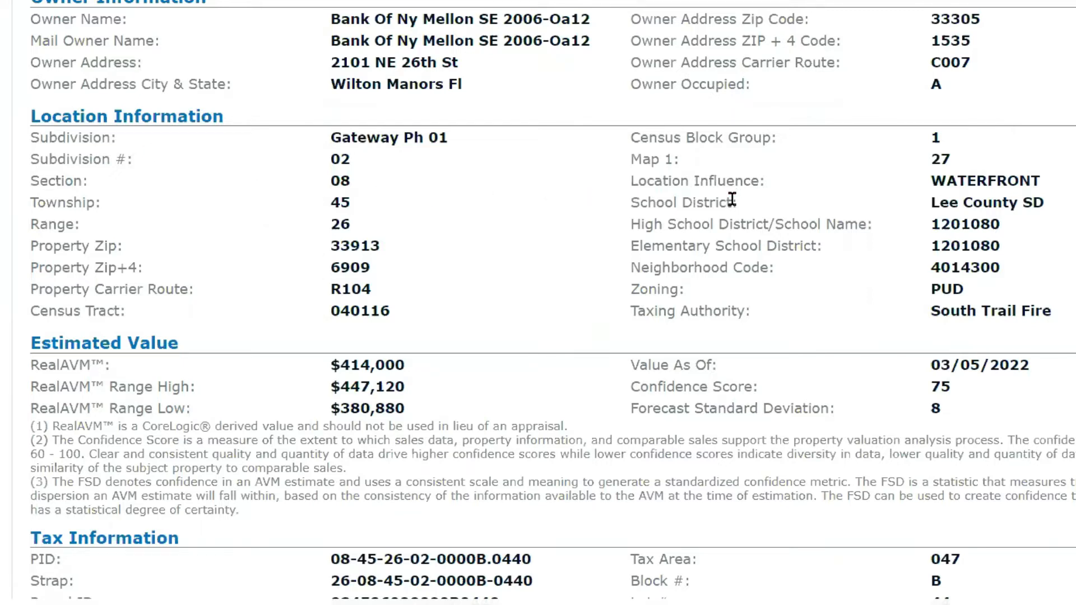
{"action": "left_click", "coordinate": [990, 196]}
{"action": "scroll", "coordinate": [584, 220], "scroll_direction": "down", "scroll_amount": 3}
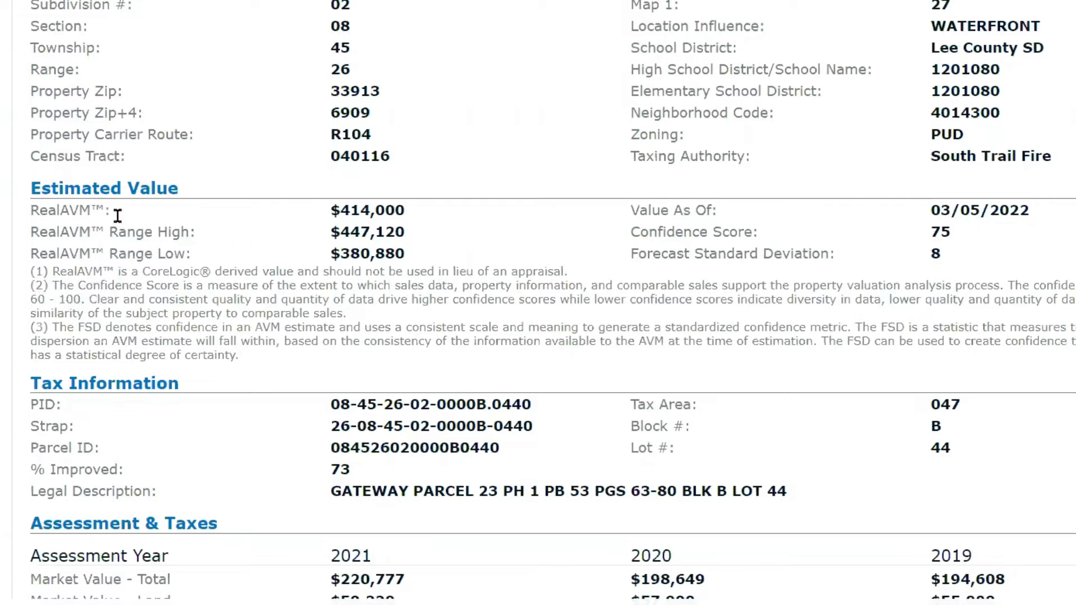
{"action": "left_click_drag", "start_coordinate": [105, 211], "coordinate": [18, 213]}
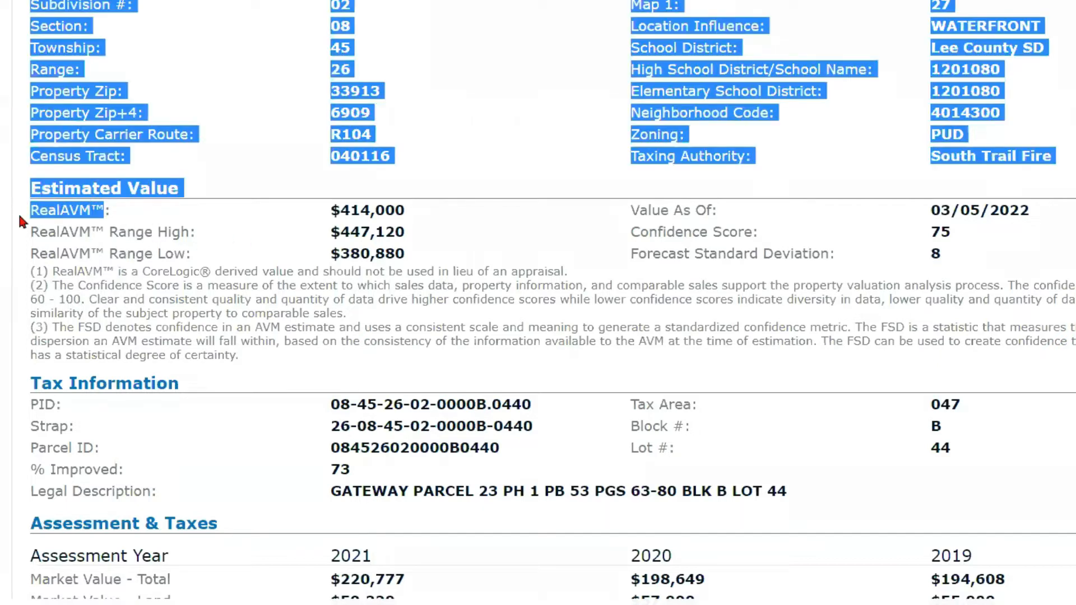
{"action": "left_click", "coordinate": [136, 217]}
{"action": "double_click", "coordinate": [93, 211]}
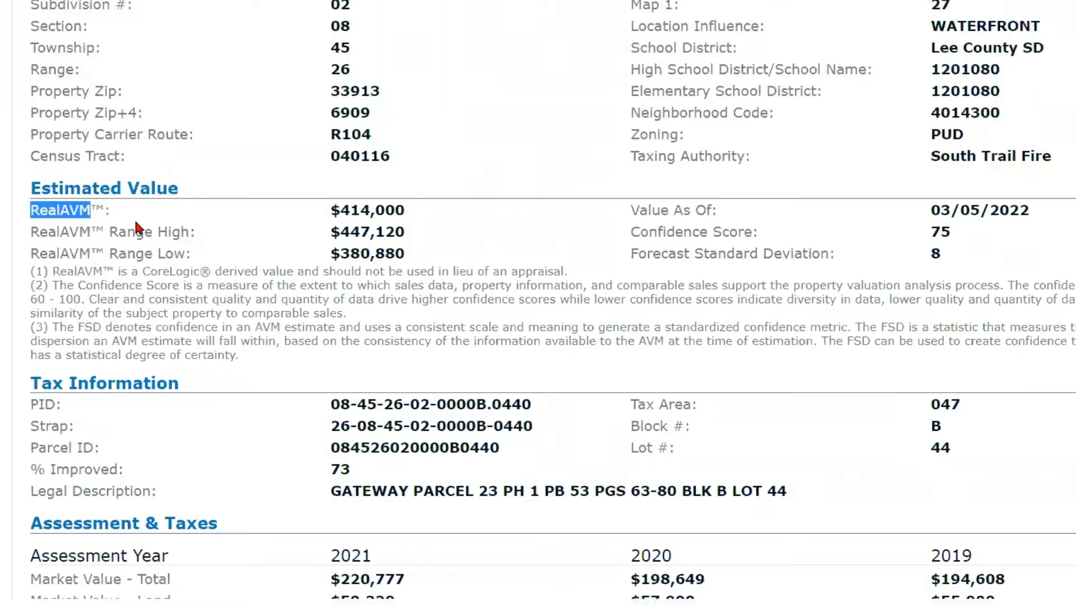
{"action": "left_click", "coordinate": [414, 213]}
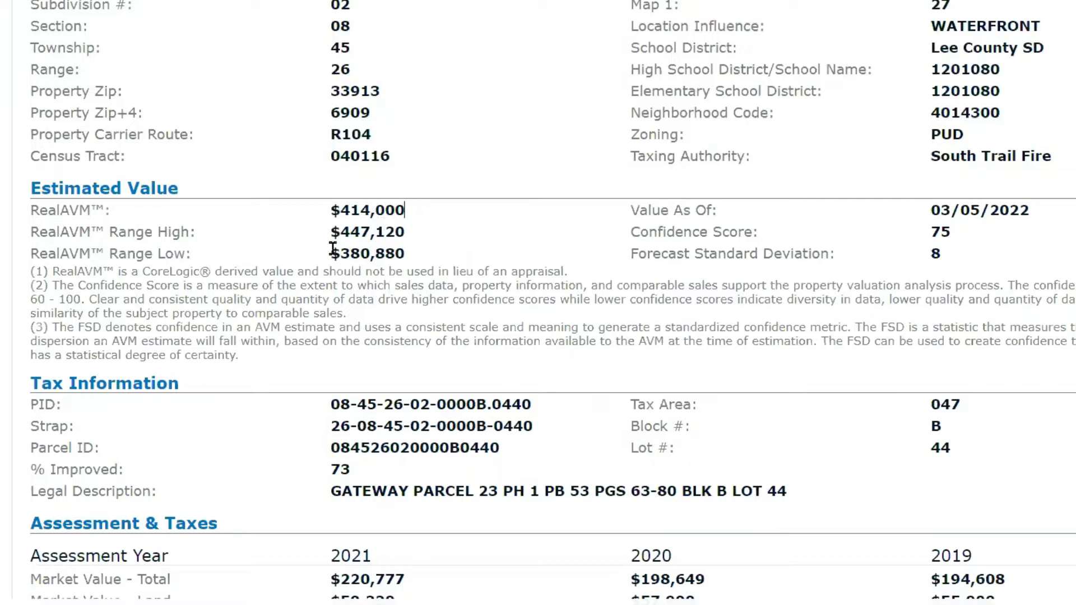
{"action": "left_click", "coordinate": [945, 233]}
{"action": "double_click", "coordinate": [946, 233]}
{"action": "left_click", "coordinate": [29, 297]}
{"action": "left_click_drag", "start_coordinate": [29, 297], "coordinate": [82, 300]}
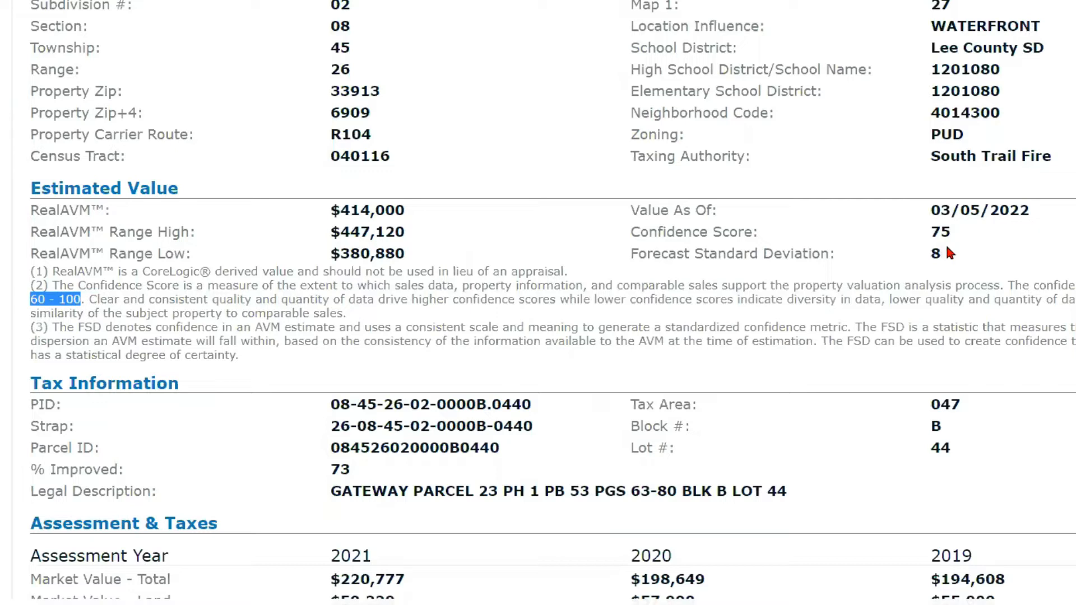
{"action": "left_click", "coordinate": [561, 238]}
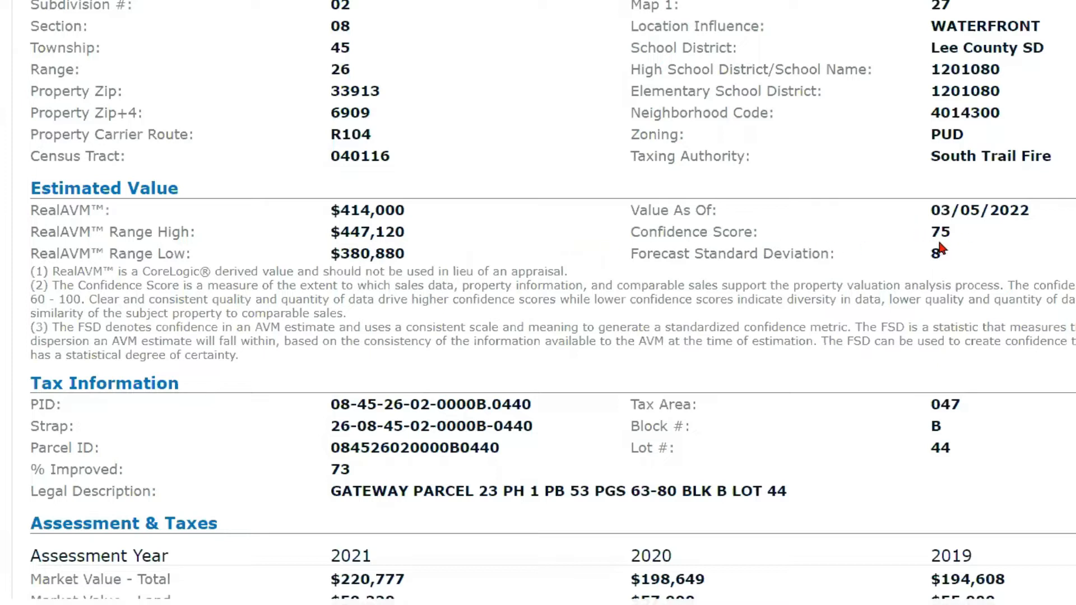
{"action": "scroll", "coordinate": [875, 255], "scroll_direction": "down", "scroll_amount": 1}
{"action": "scroll", "coordinate": [874, 255], "scroll_direction": "down", "scroll_amount": 3}
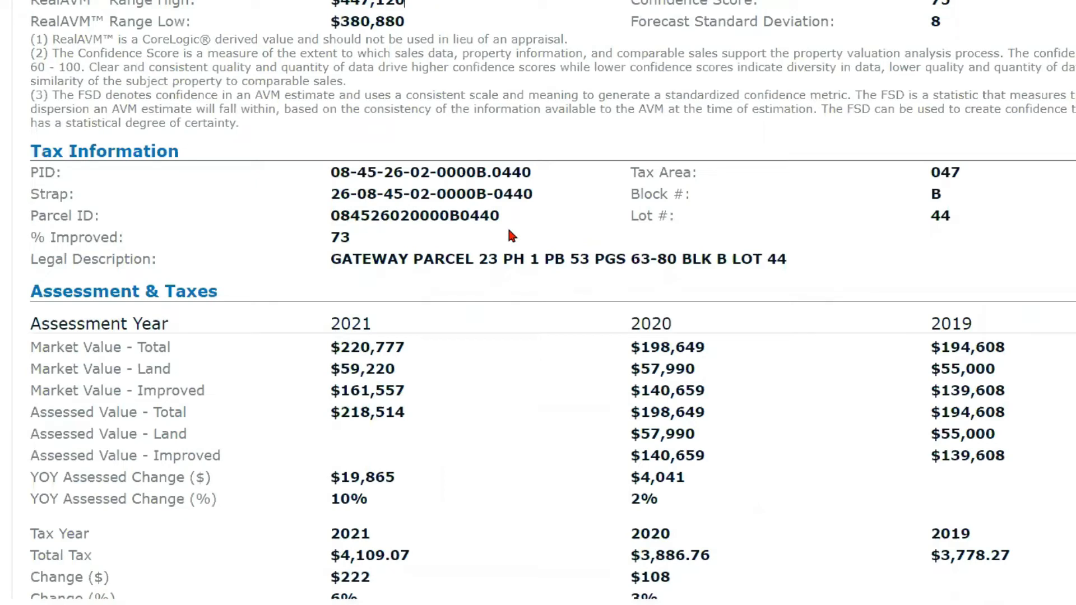
{"action": "scroll", "coordinate": [583, 315], "scroll_direction": "down", "scroll_amount": 4}
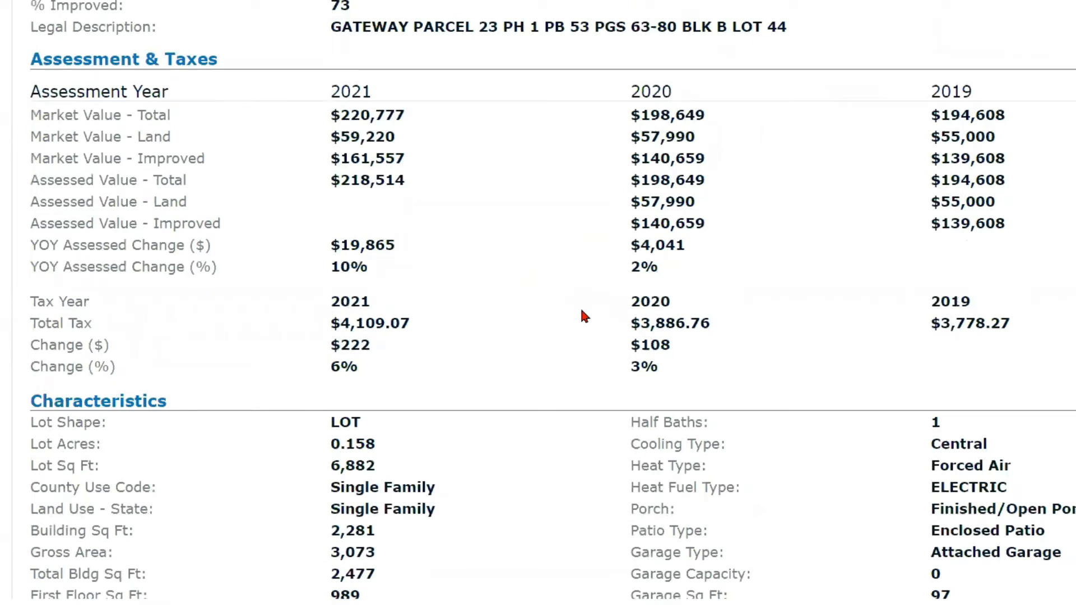
{"action": "scroll", "coordinate": [581, 312], "scroll_direction": "down", "scroll_amount": 3}
{"action": "scroll", "coordinate": [582, 311], "scroll_direction": "down", "scroll_amount": 3}
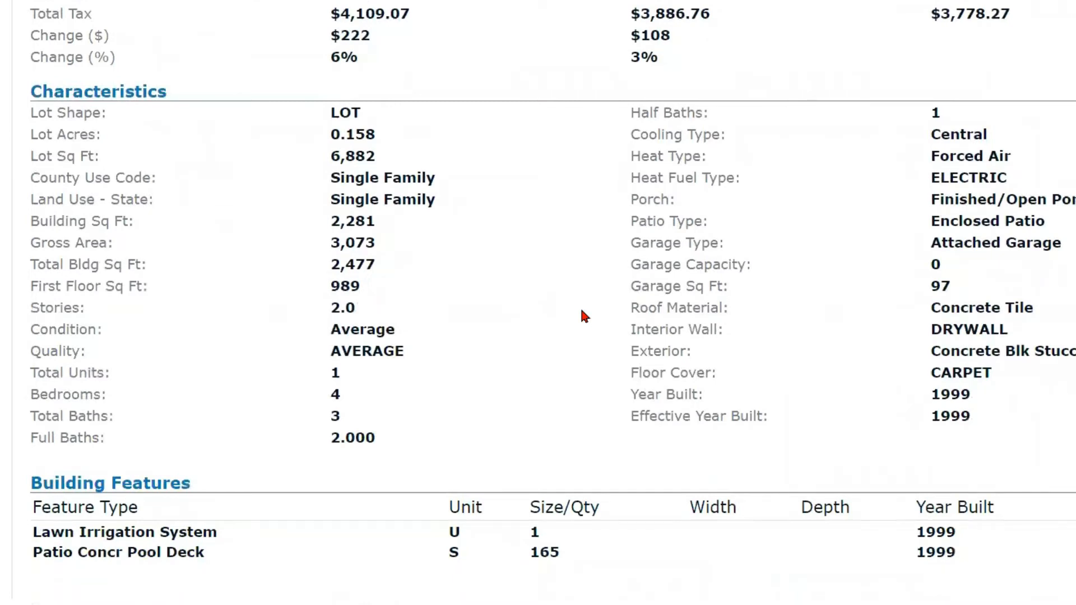
{"action": "scroll", "coordinate": [582, 311], "scroll_direction": "down", "scroll_amount": 4}
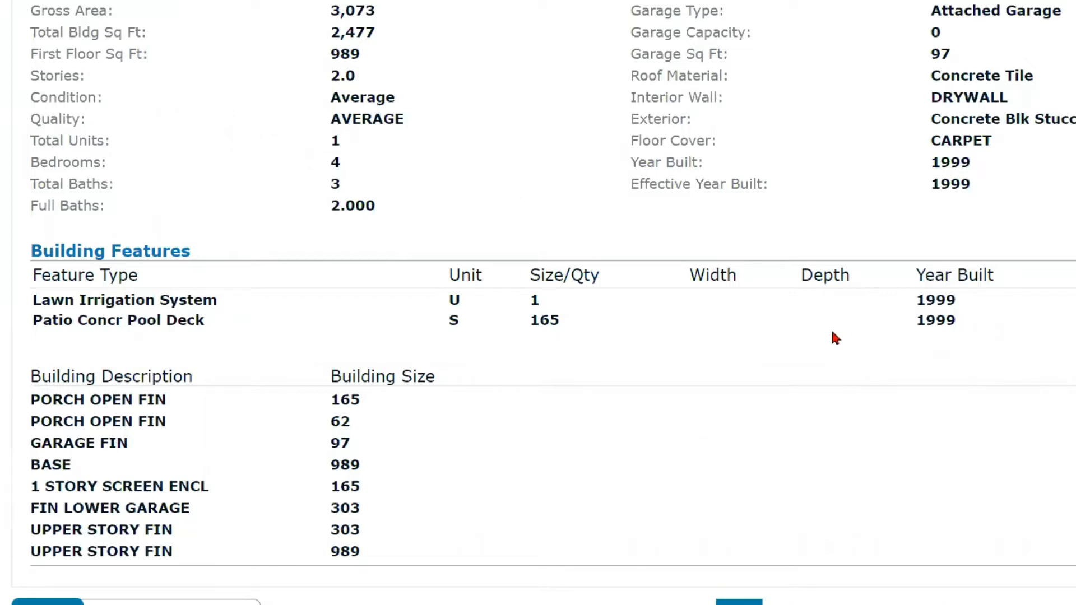
{"action": "scroll", "coordinate": [834, 335], "scroll_direction": "down", "scroll_amount": 2}
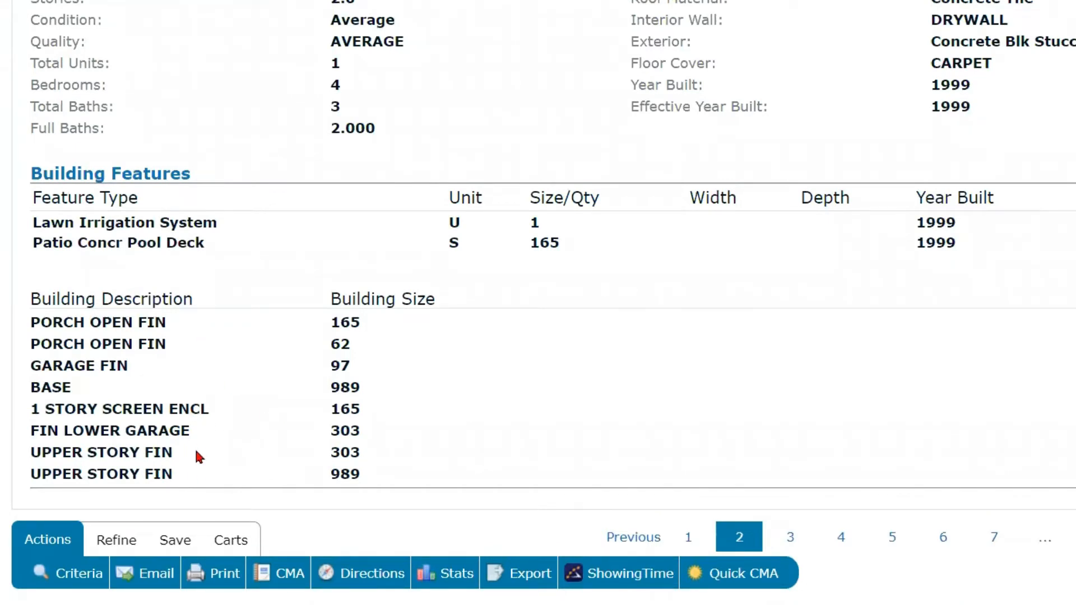
{"action": "scroll", "coordinate": [256, 418], "scroll_direction": "up", "scroll_amount": 8}
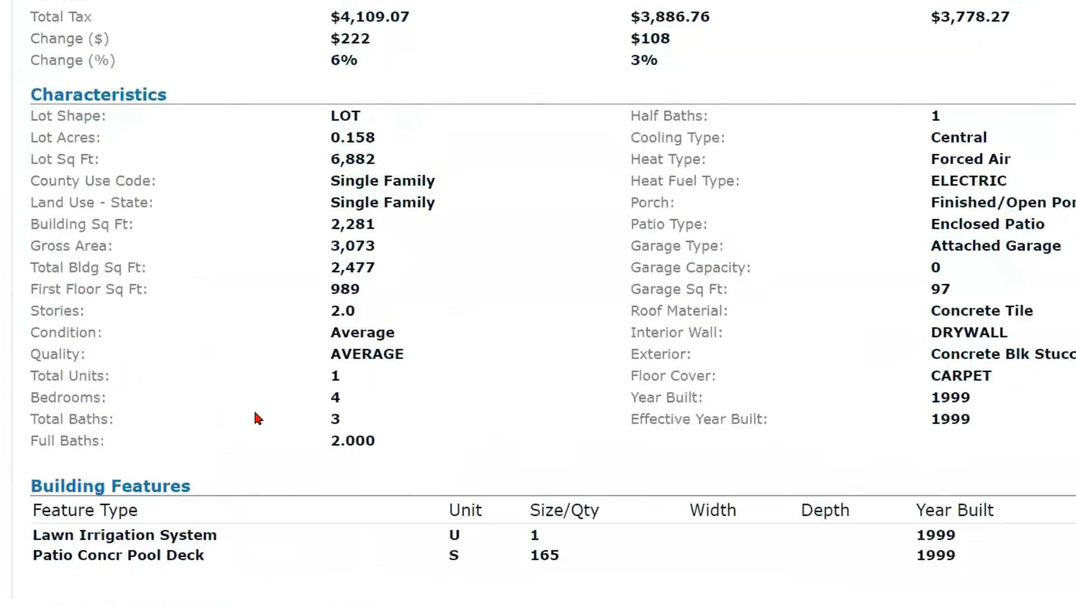
{"action": "scroll", "coordinate": [255, 414], "scroll_direction": "up", "scroll_amount": 15}
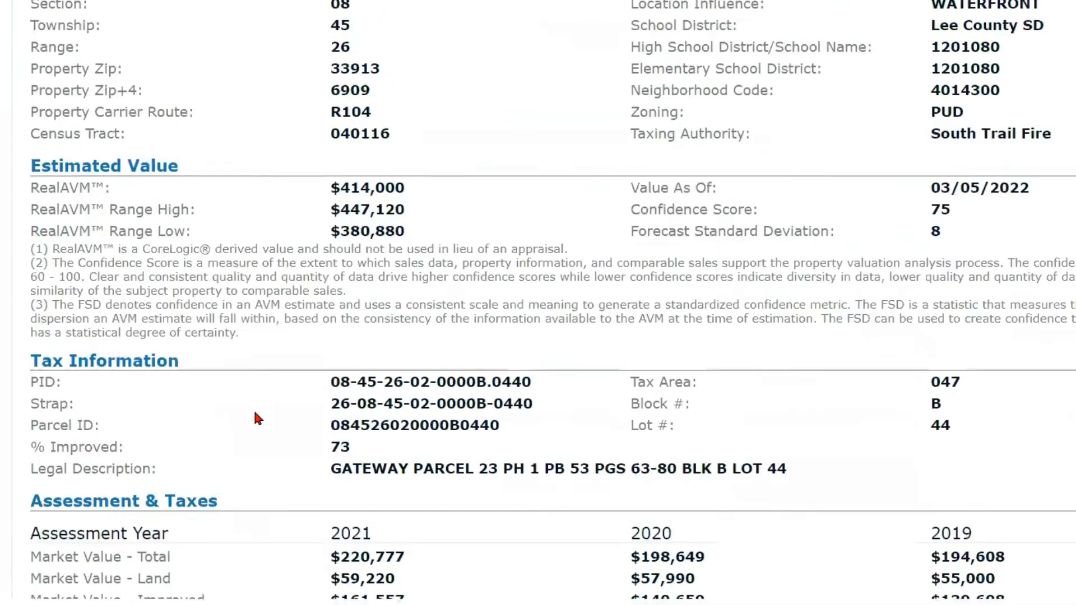
{"action": "scroll", "coordinate": [255, 416], "scroll_direction": "up", "scroll_amount": 3}
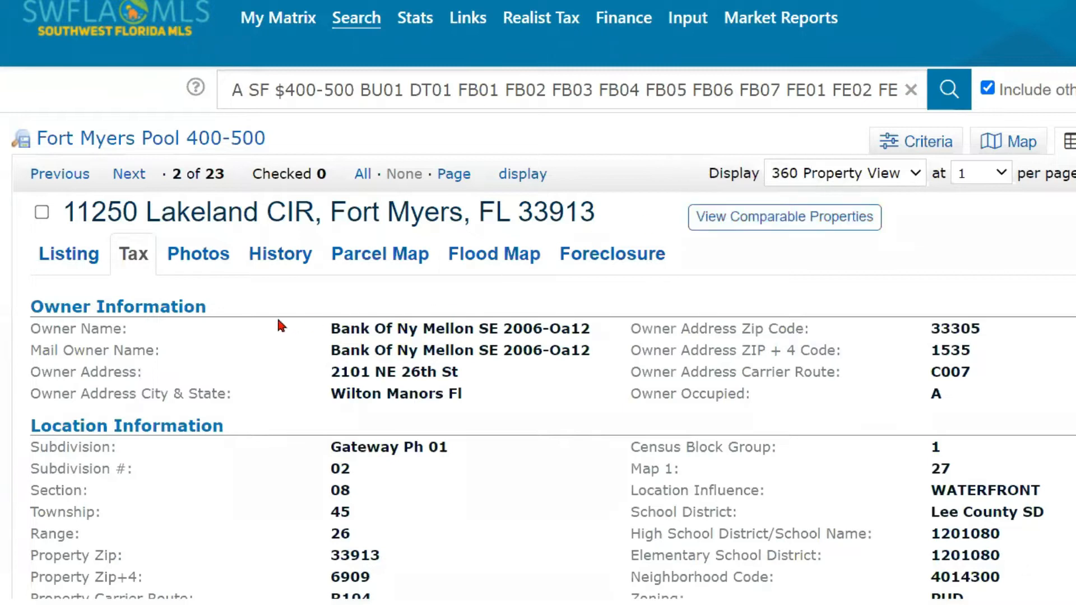
{"action": "left_click", "coordinate": [200, 256]}
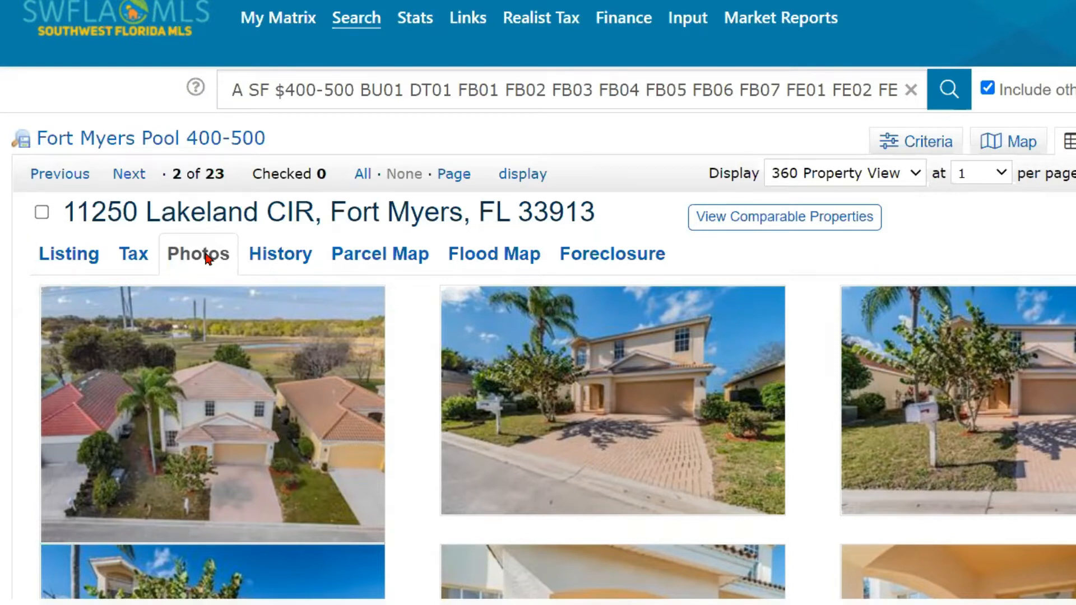
{"action": "left_click", "coordinate": [278, 259]}
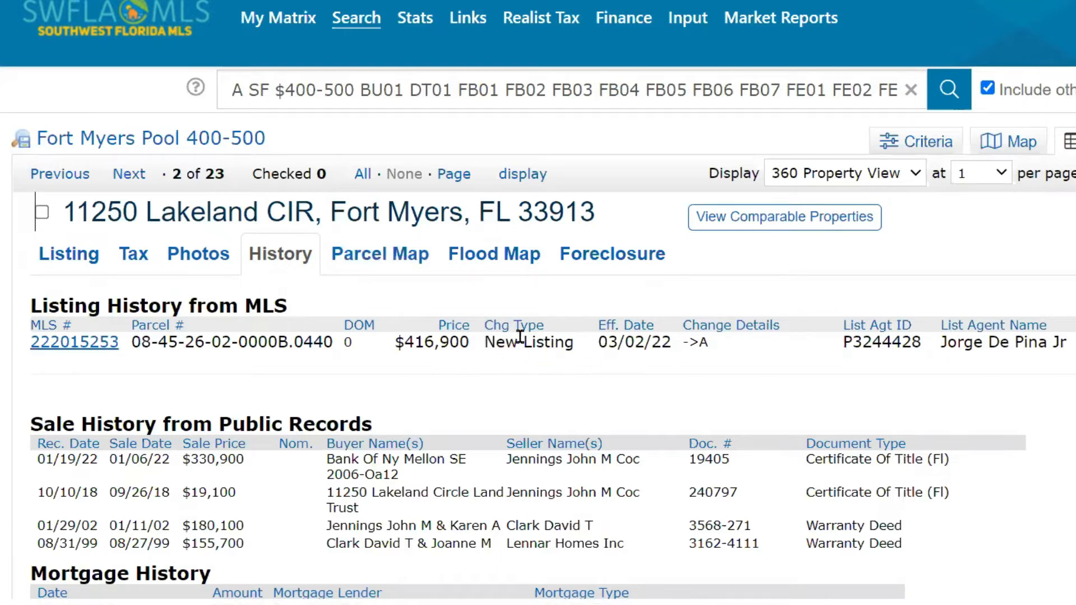
{"action": "scroll", "coordinate": [506, 349], "scroll_direction": "down", "scroll_amount": 1}
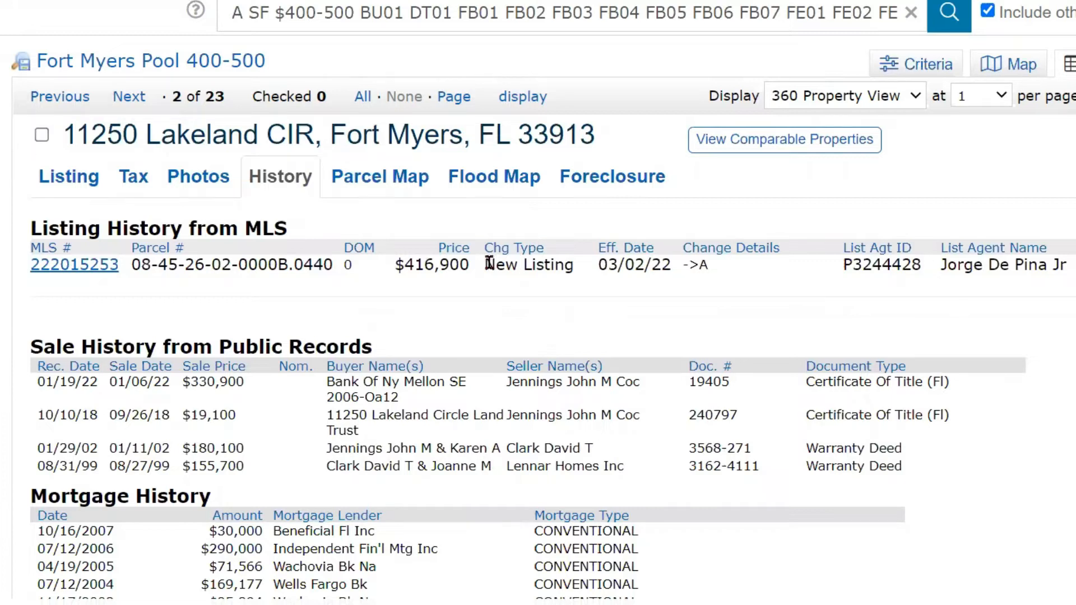
{"action": "key", "text": "ctrl"}
{"action": "key", "text": "ctrl"}
{"action": "scroll", "coordinate": [489, 277], "scroll_direction": "down", "scroll_amount": 3}
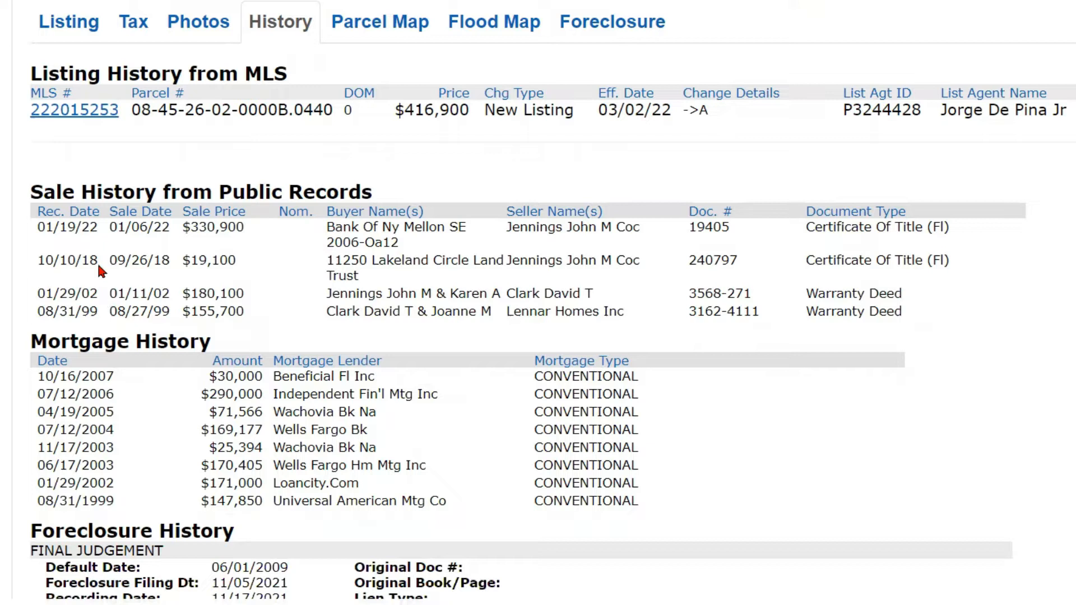
{"action": "scroll", "coordinate": [98, 232], "scroll_direction": "down", "scroll_amount": 4}
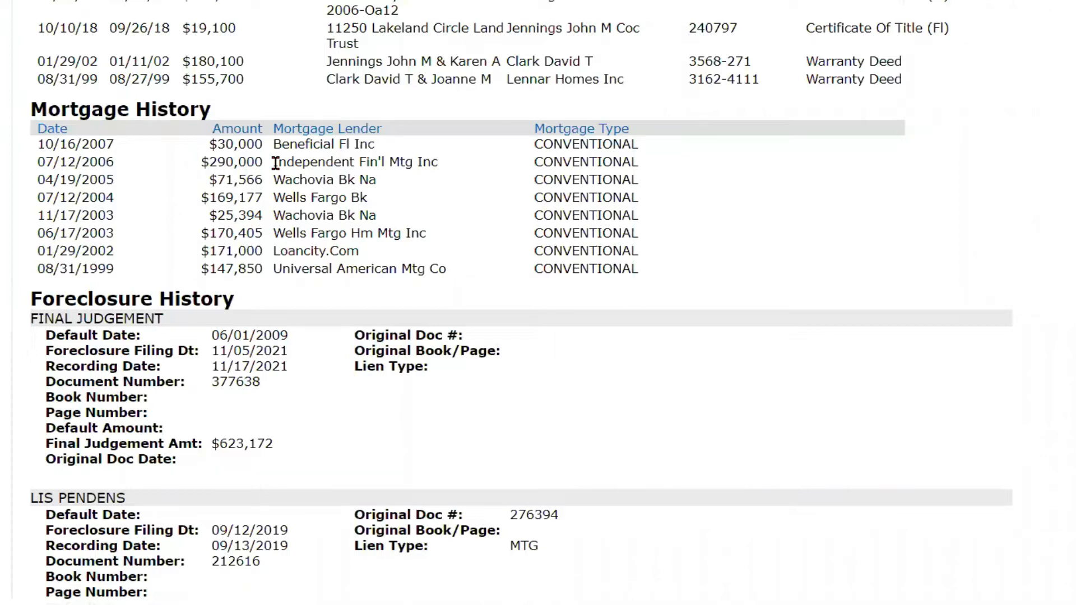
Step: Look over Foreclosure History, return to the top and open the Parcel Map showing the 6894 sqft lot
{"action": "scroll", "coordinate": [275, 163], "scroll_direction": "down", "scroll_amount": 3}
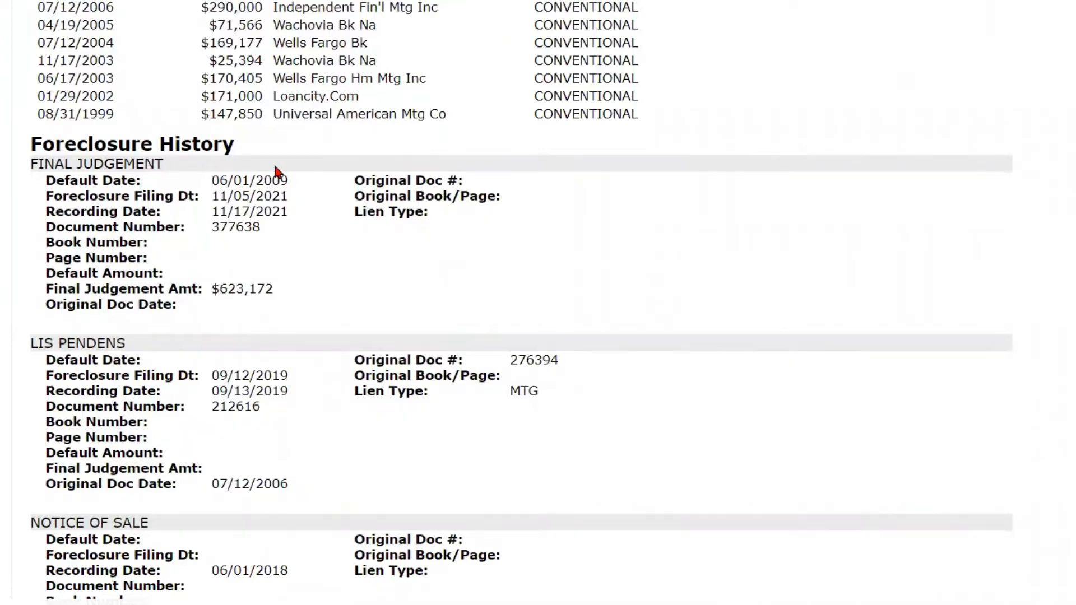
{"action": "scroll", "coordinate": [242, 292], "scroll_direction": "up", "scroll_amount": 3}
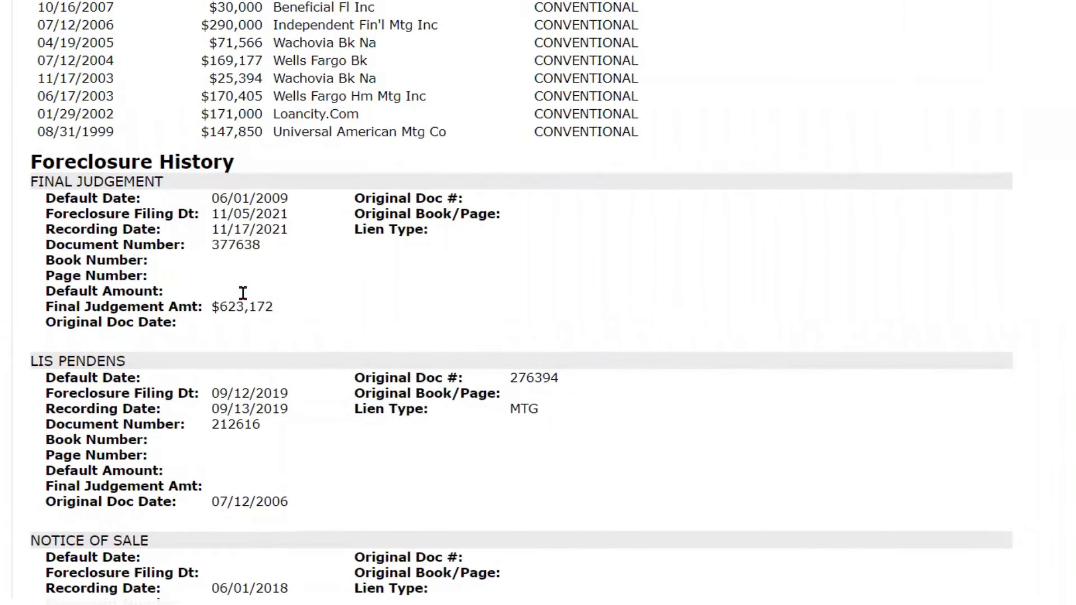
{"action": "scroll", "coordinate": [402, 230], "scroll_direction": "down", "scroll_amount": 3}
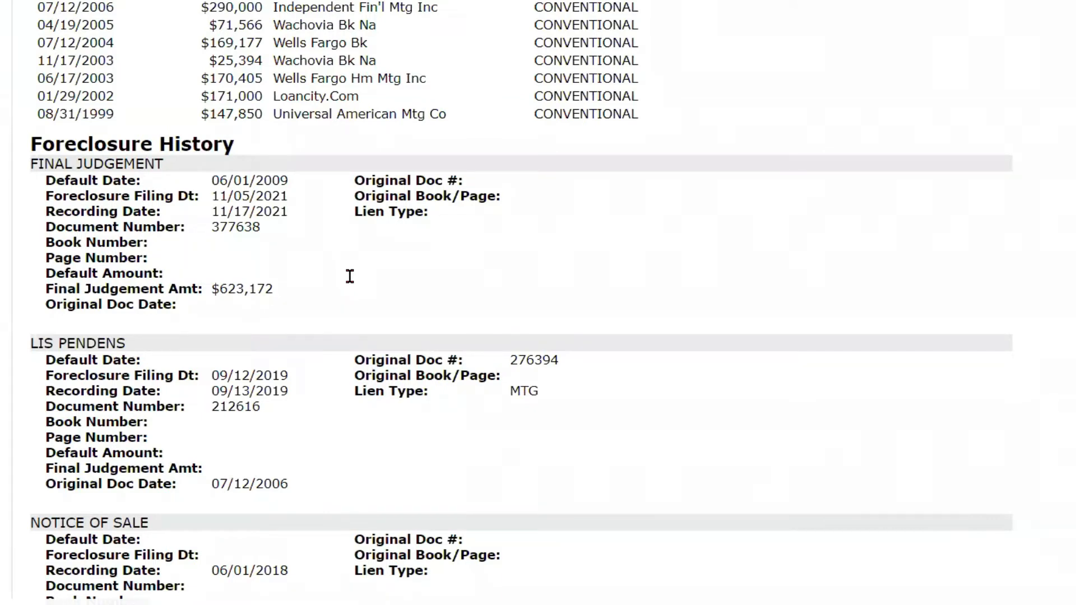
{"action": "scroll", "coordinate": [389, 246], "scroll_direction": "up", "scroll_amount": 10}
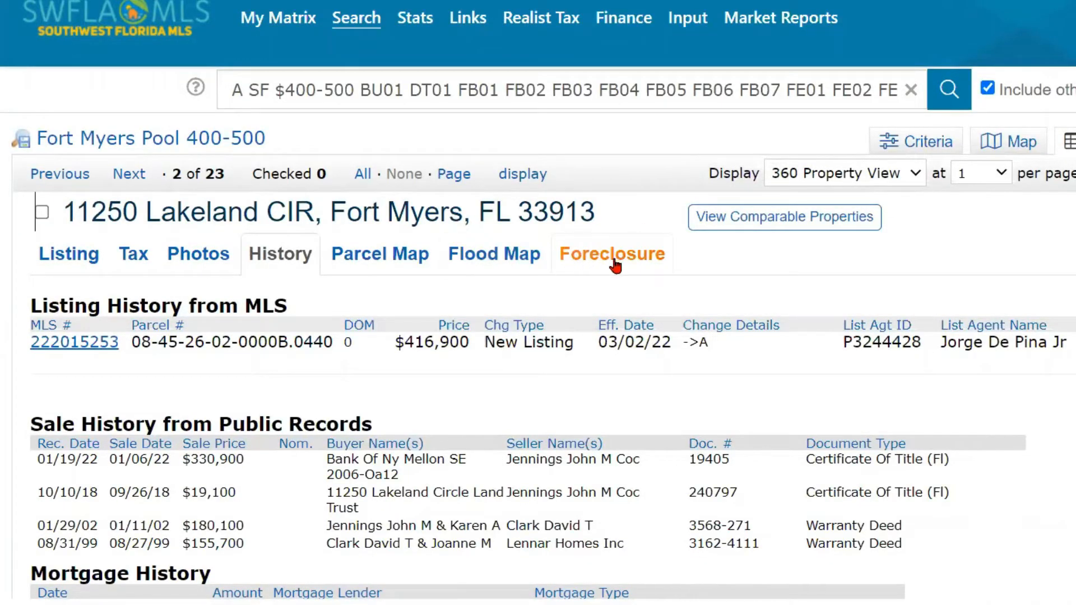
{"action": "scroll", "coordinate": [592, 343], "scroll_direction": "down", "scroll_amount": 10}
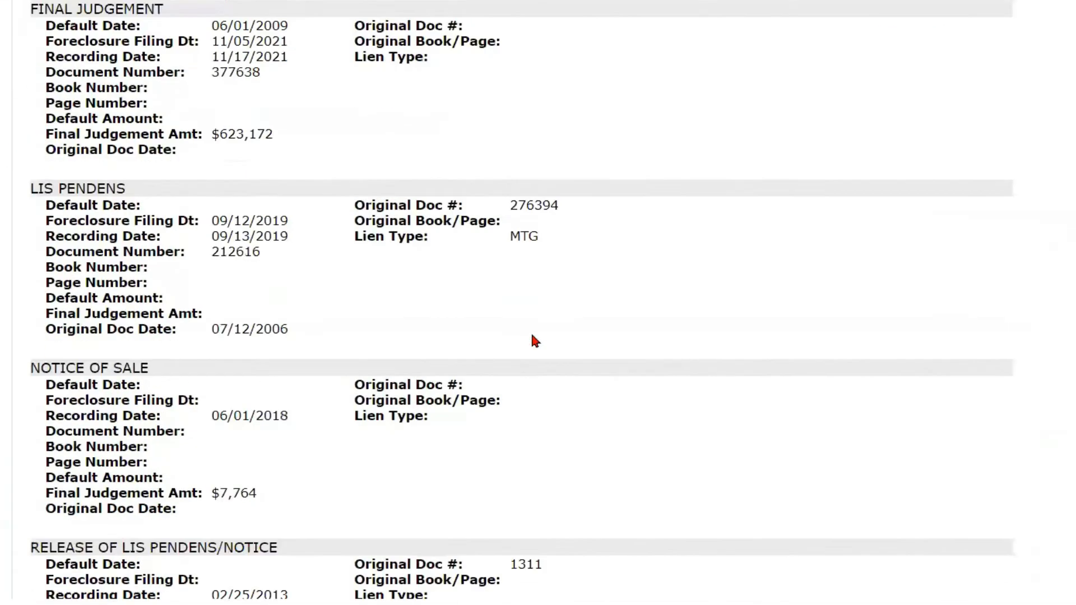
{"action": "scroll", "coordinate": [532, 336], "scroll_direction": "up", "scroll_amount": 3}
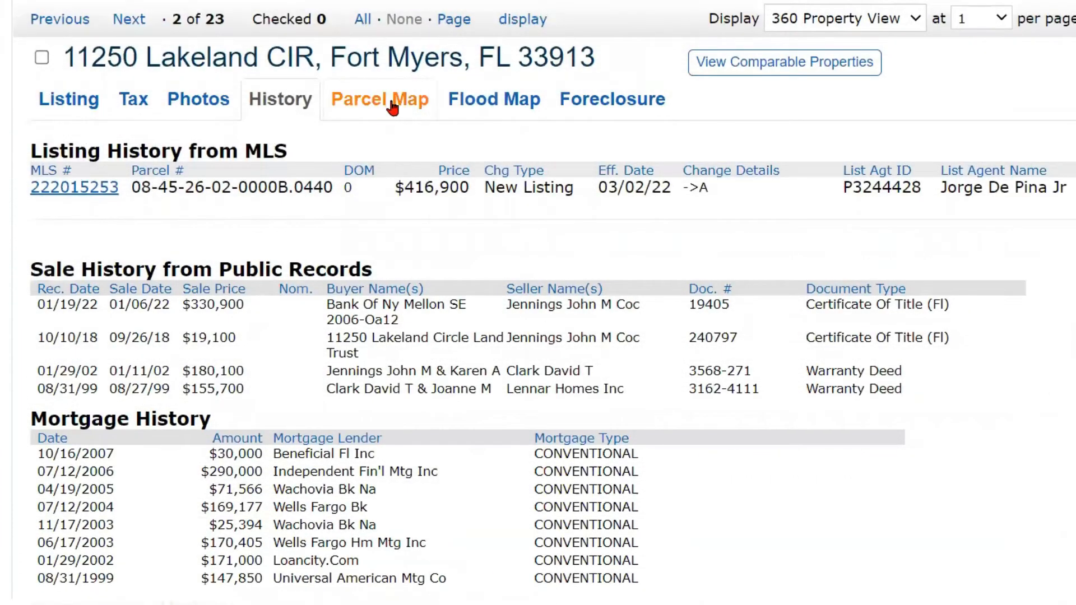
{"action": "left_click", "coordinate": [391, 102]}
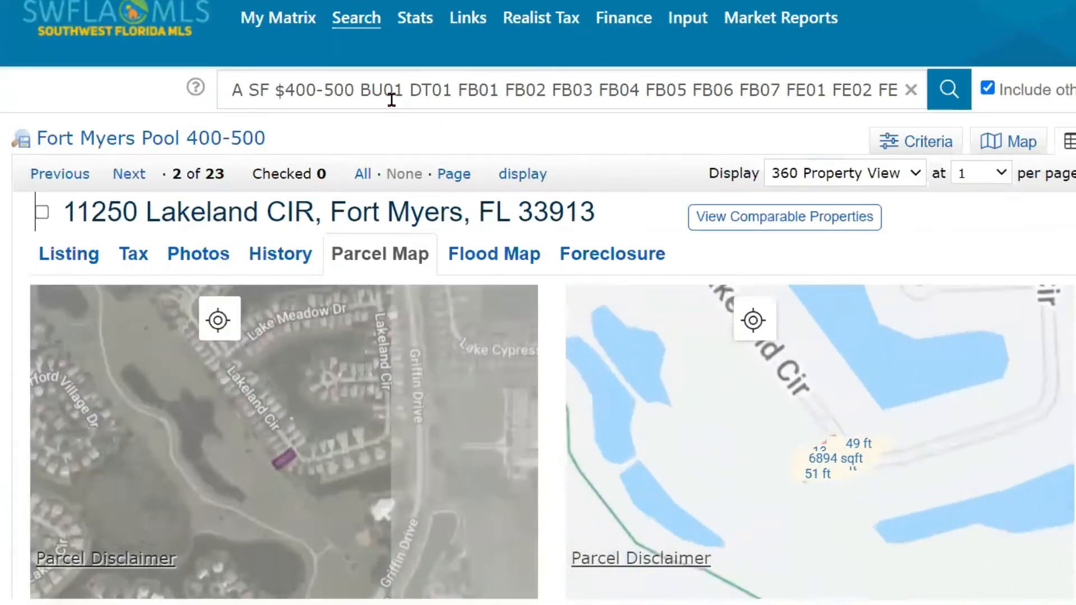
Step: Switch the first parcel map from Satellite to Map view, showing the 138, 49 and 51 ft lot sides
{"action": "scroll", "coordinate": [284, 314], "scroll_direction": "down", "scroll_amount": 4}
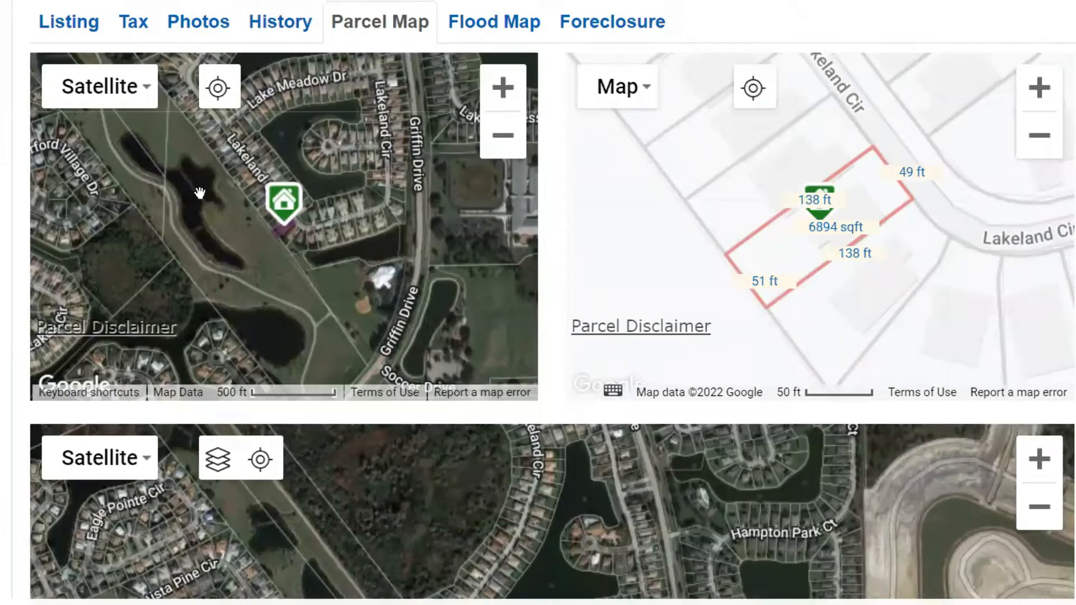
{"action": "left_click", "coordinate": [139, 102]}
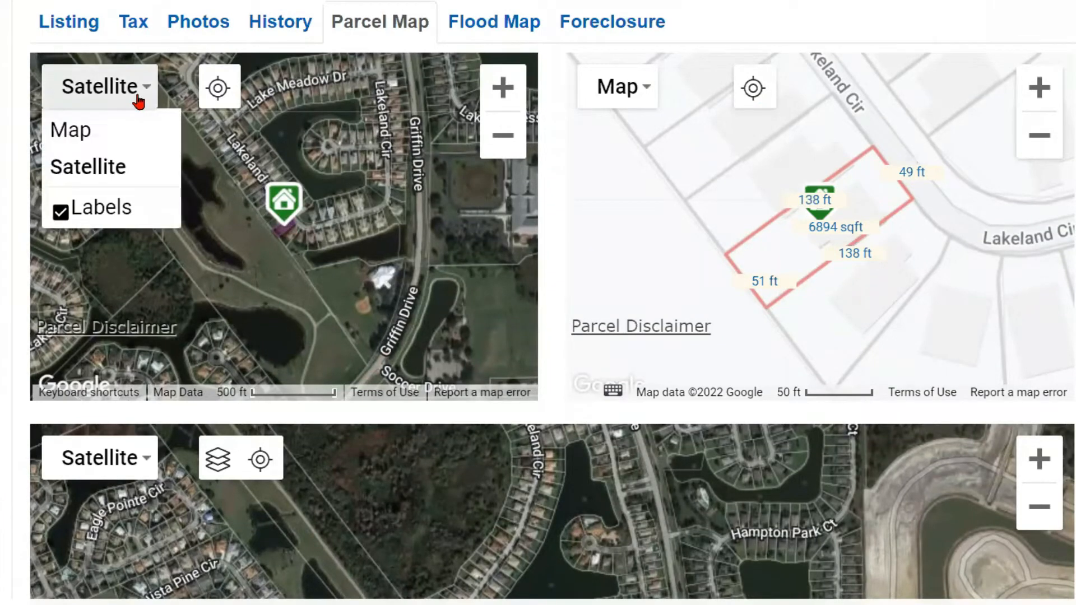
{"action": "left_click", "coordinate": [107, 132]}
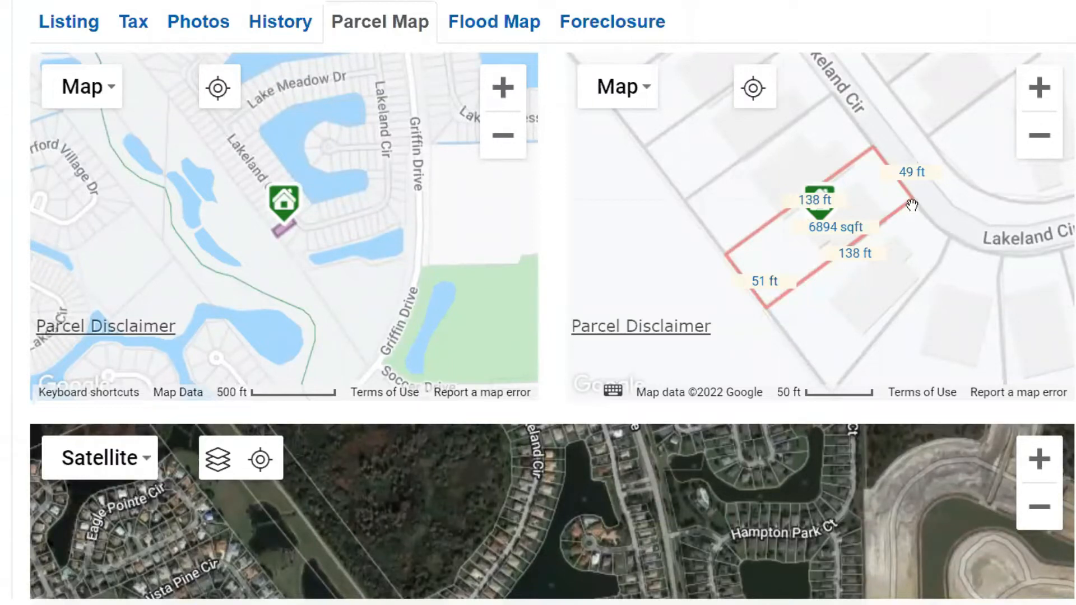
{"action": "scroll", "coordinate": [912, 205], "scroll_direction": "down", "scroll_amount": 5}
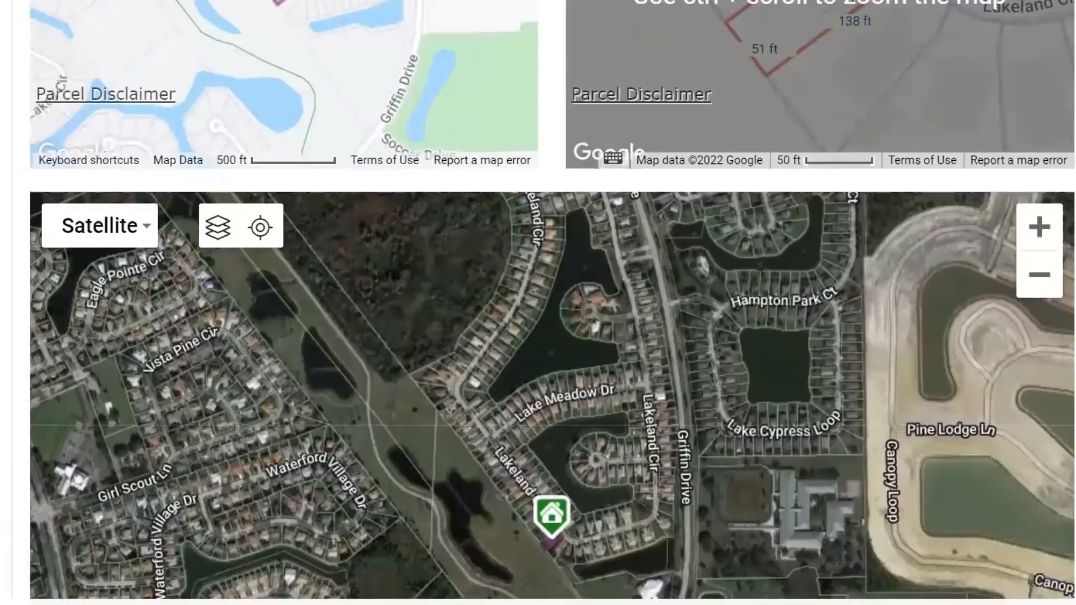
{"action": "scroll", "coordinate": [552, 300], "scroll_direction": "down", "scroll_amount": 4}
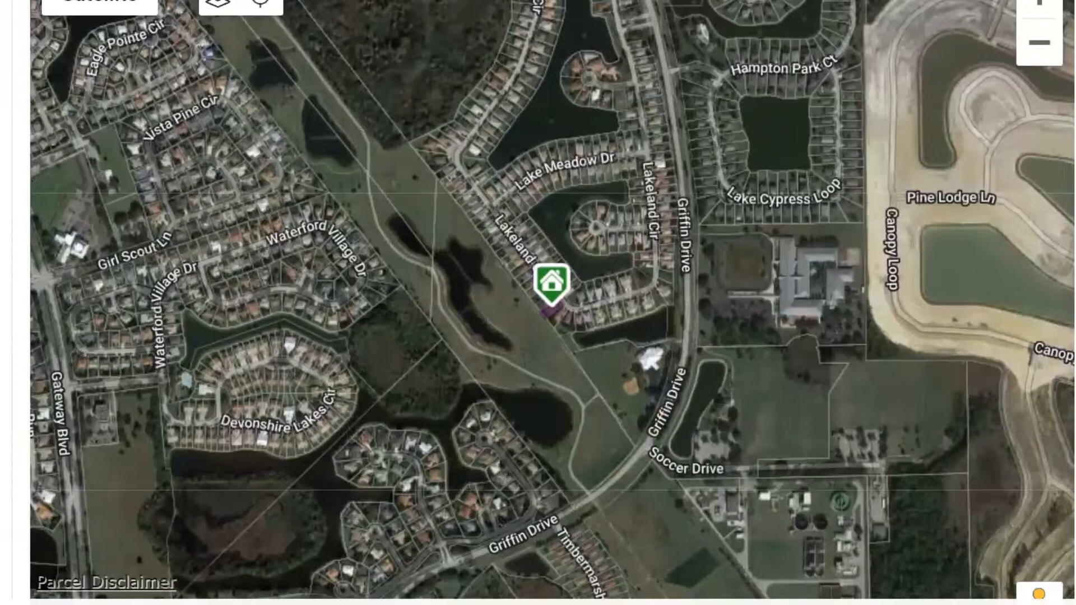
{"action": "scroll", "coordinate": [1009, 515], "scroll_direction": "down", "scroll_amount": 3}
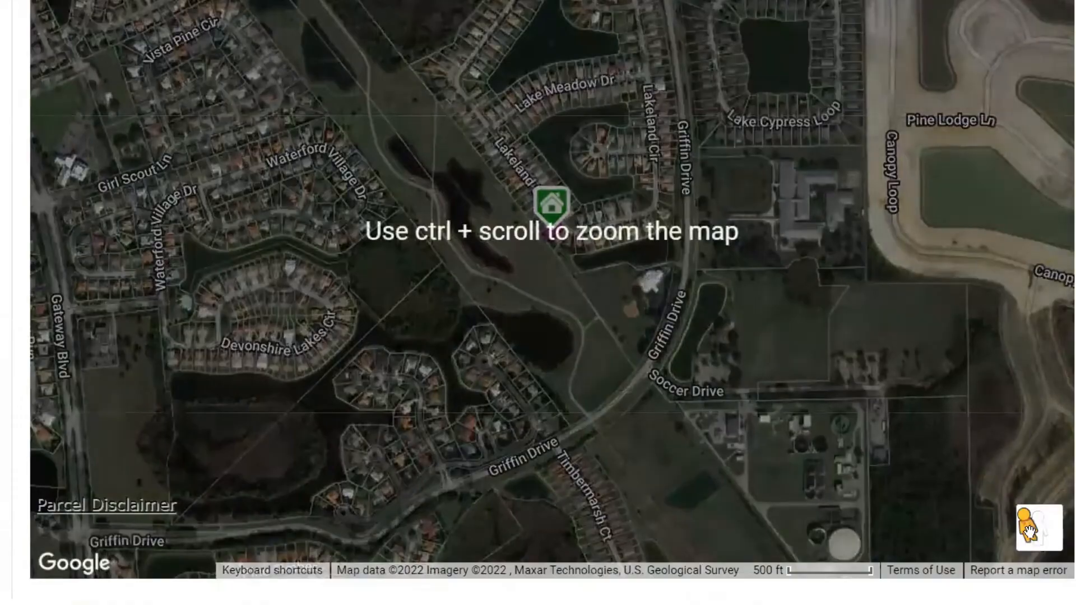
{"action": "left_click_drag", "start_coordinate": [995, 508], "coordinate": [522, 194]}
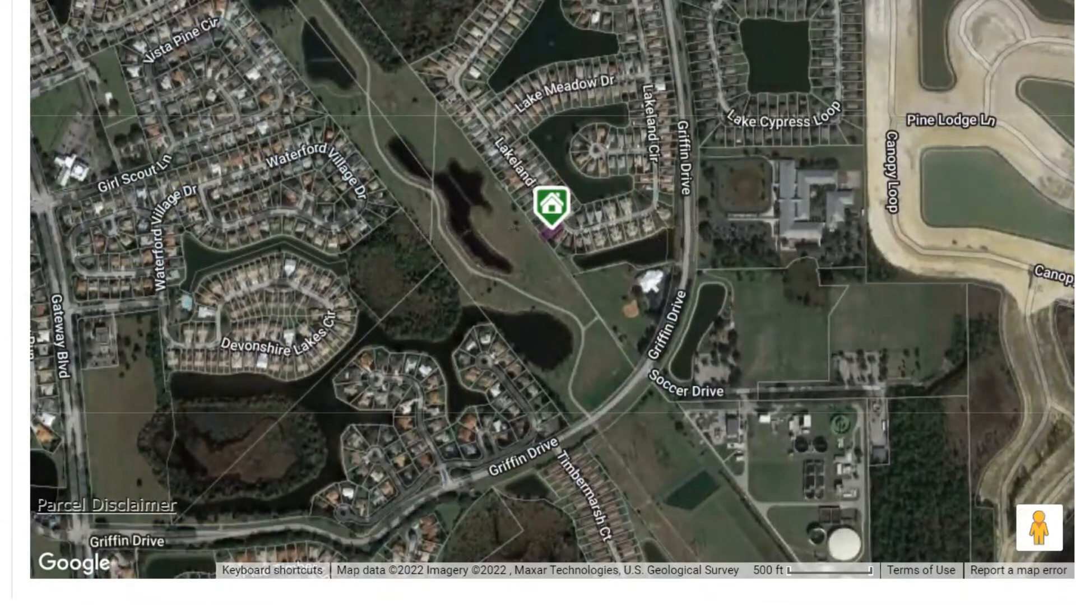
{"action": "left_click_drag", "start_coordinate": [1029, 533], "coordinate": [534, 209]}
{"action": "scroll", "coordinate": [552, 303], "scroll_direction": "up", "scroll_amount": 4}
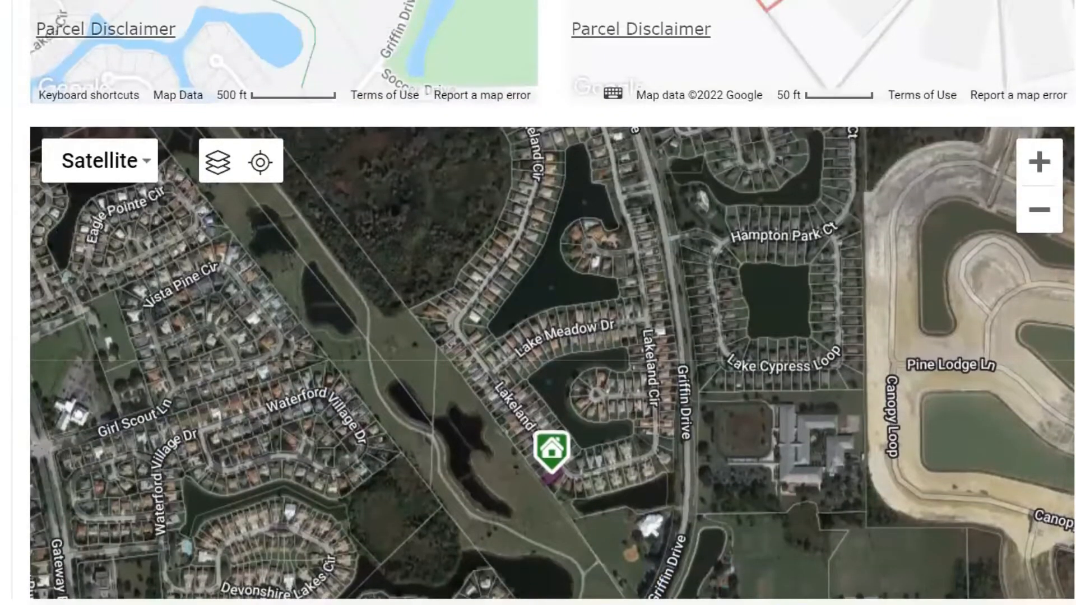
{"action": "scroll", "coordinate": [552, 302], "scroll_direction": "up", "scroll_amount": 6}
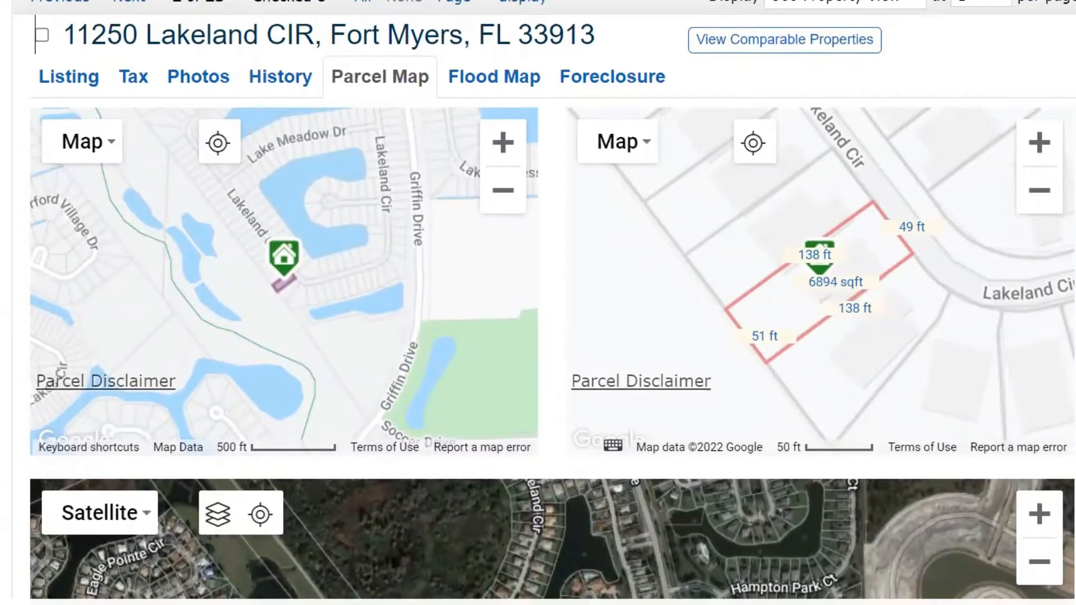
{"action": "left_click", "coordinate": [505, 83]}
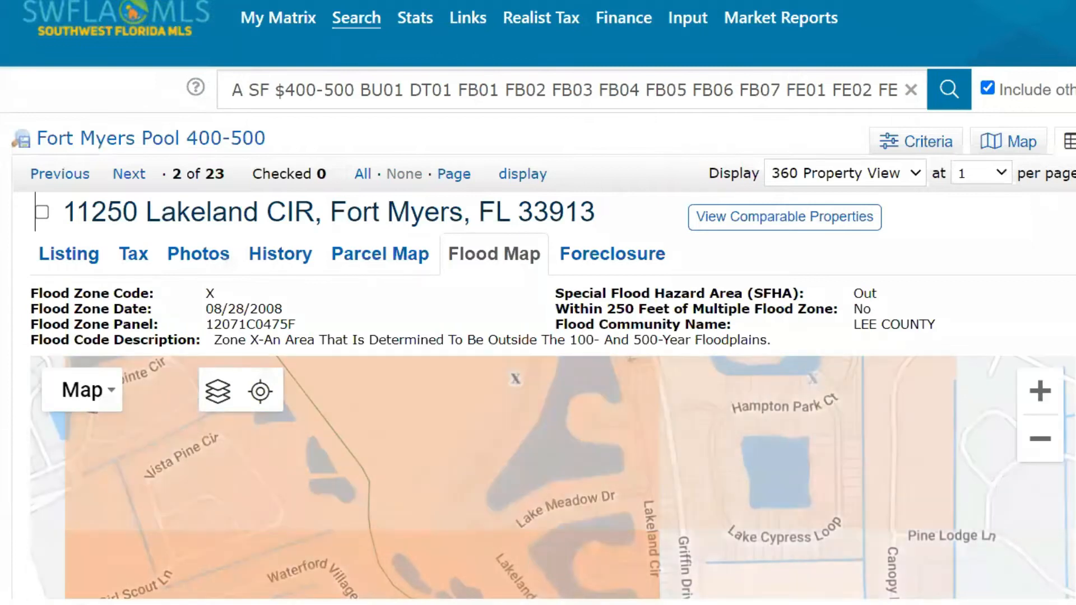
{"action": "scroll", "coordinate": [538, 303], "scroll_direction": "down", "scroll_amount": 7}
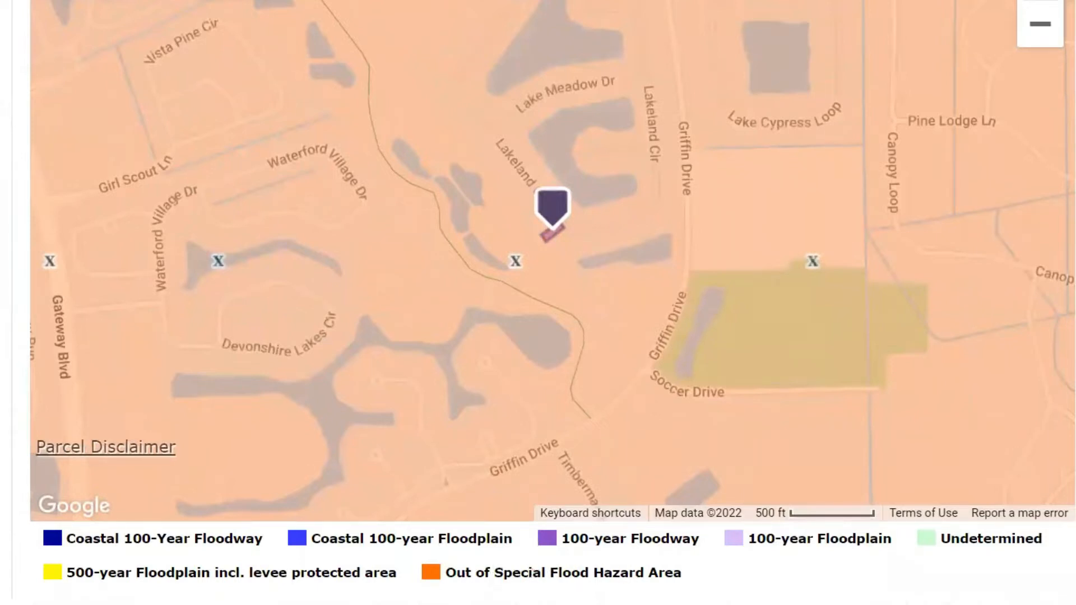
{"action": "scroll", "coordinate": [539, 302], "scroll_direction": "down", "scroll_amount": 1}
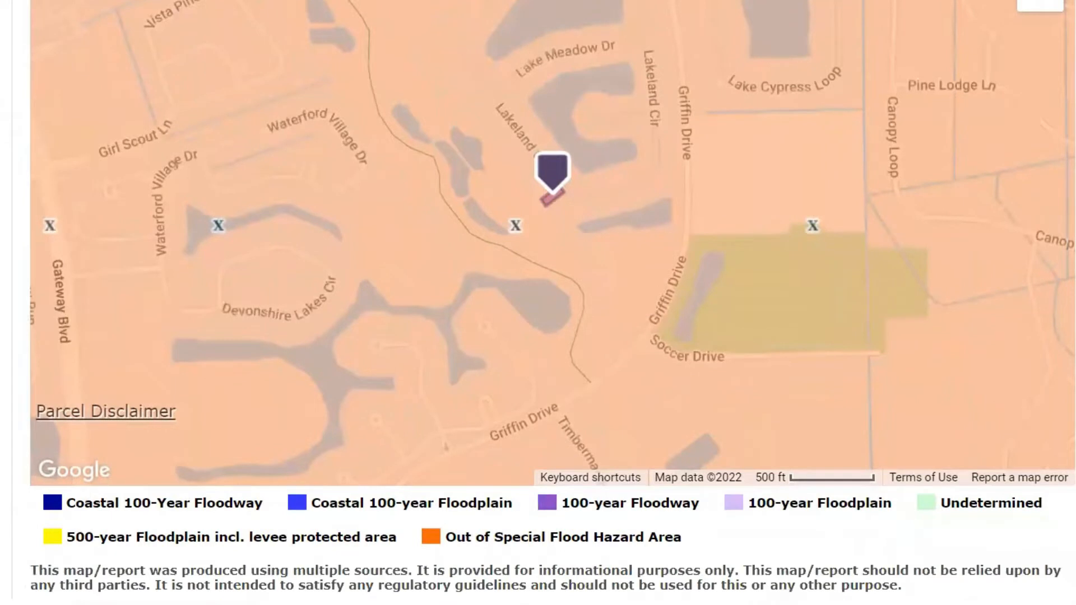
{"action": "scroll", "coordinate": [538, 303], "scroll_direction": "up", "scroll_amount": 1}
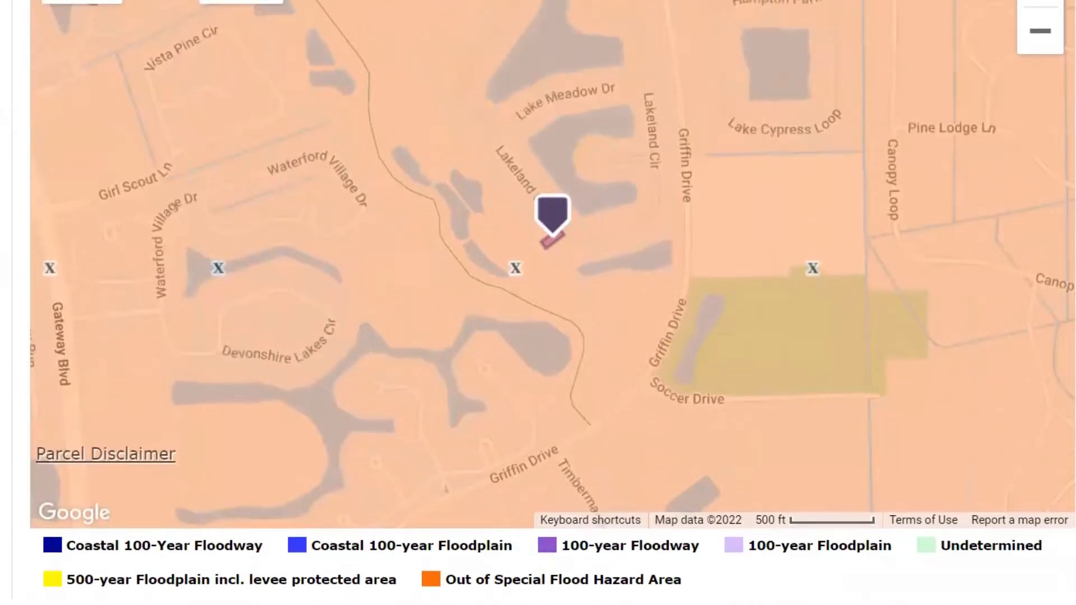
{"action": "scroll", "coordinate": [538, 302], "scroll_direction": "up", "scroll_amount": 2}
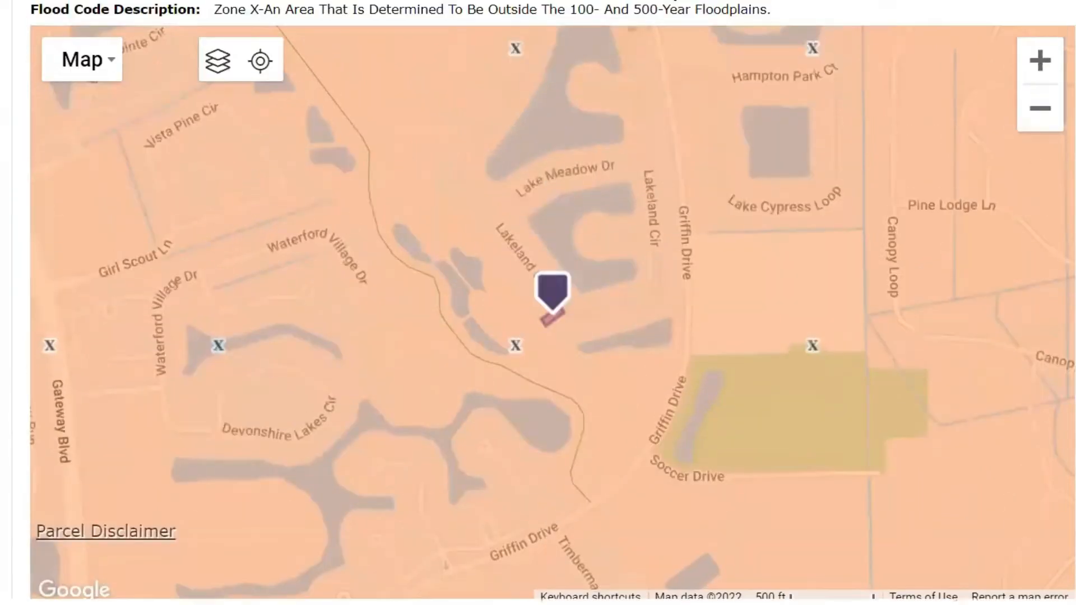
{"action": "scroll", "coordinate": [538, 302], "scroll_direction": "up", "scroll_amount": 2}
{"action": "scroll", "coordinate": [328, 214], "scroll_direction": "up", "scroll_amount": 2}
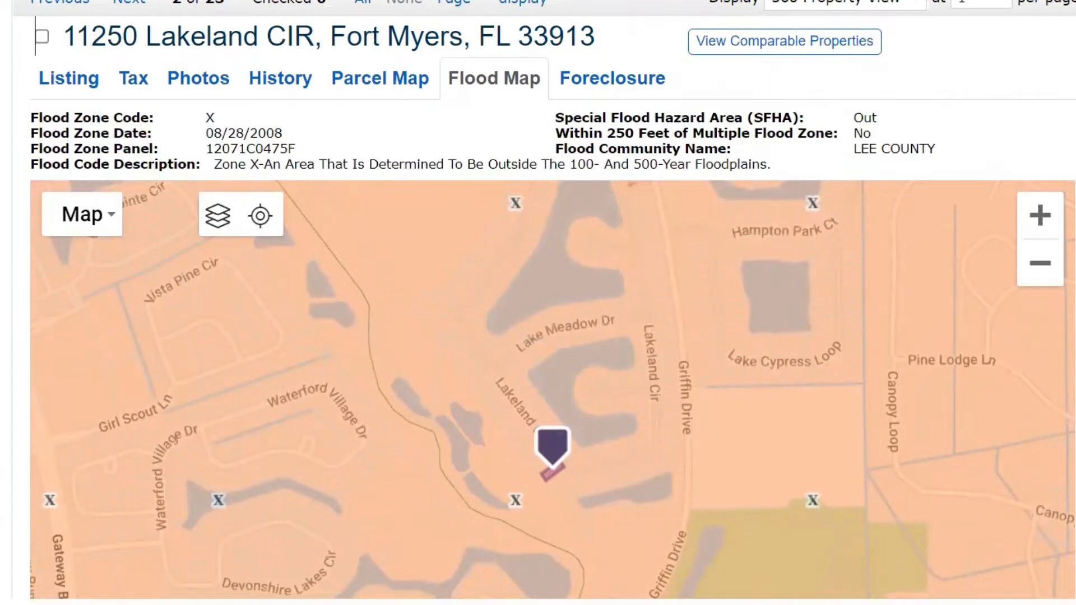
Step: Review the REO status and foreclosure history, including the 01/19/2022 certificate of title
{"action": "left_click", "coordinate": [587, 84]}
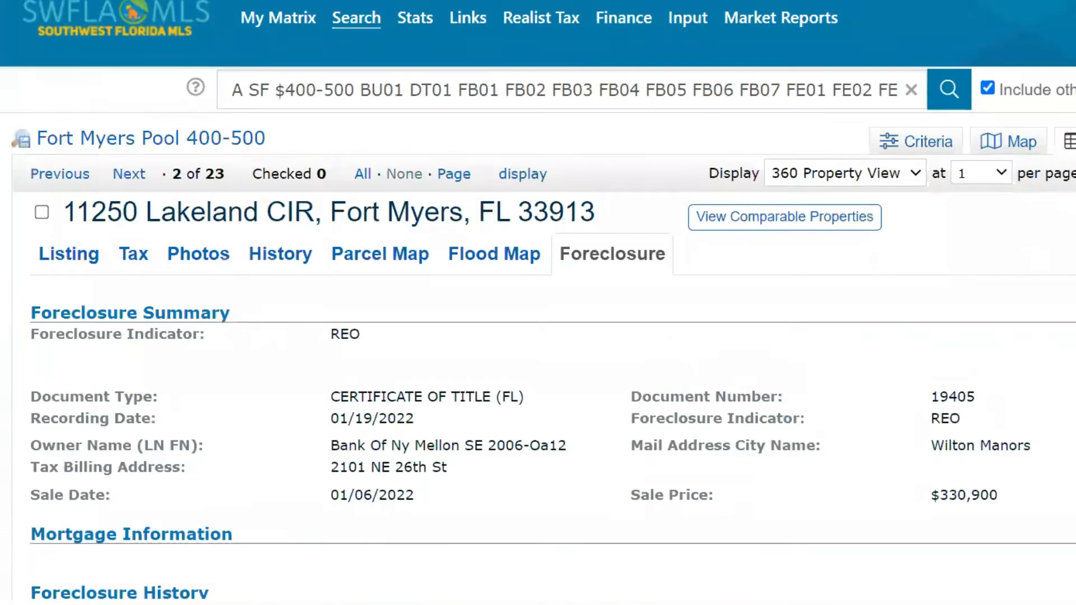
{"action": "scroll", "coordinate": [538, 336], "scroll_direction": "down", "scroll_amount": 2}
{"action": "scroll", "coordinate": [306, 217], "scroll_direction": "down", "scroll_amount": 2}
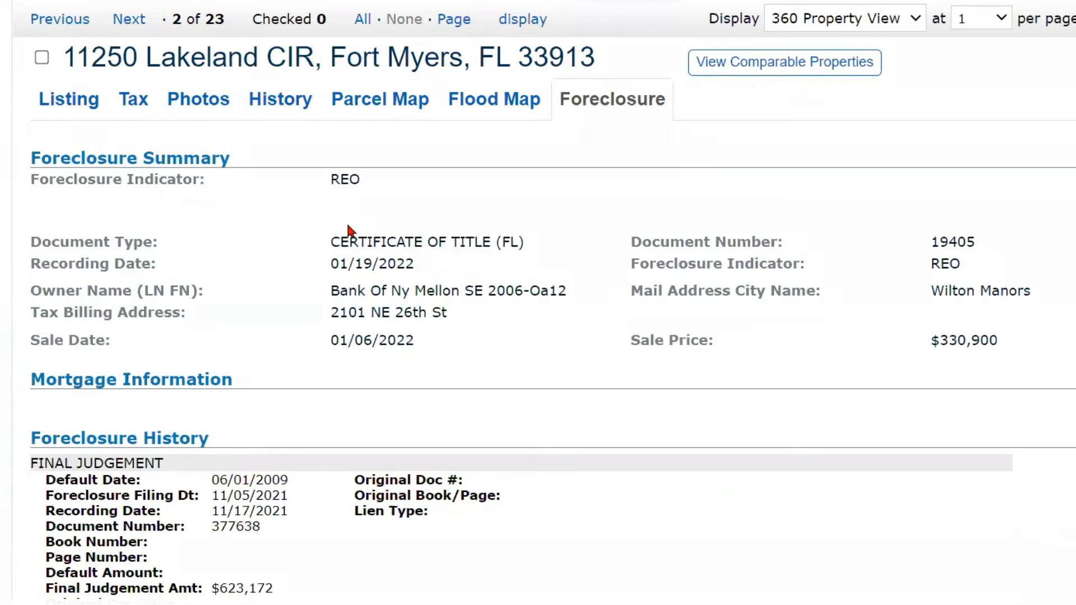
{"action": "scroll", "coordinate": [372, 239], "scroll_direction": "down", "scroll_amount": 1}
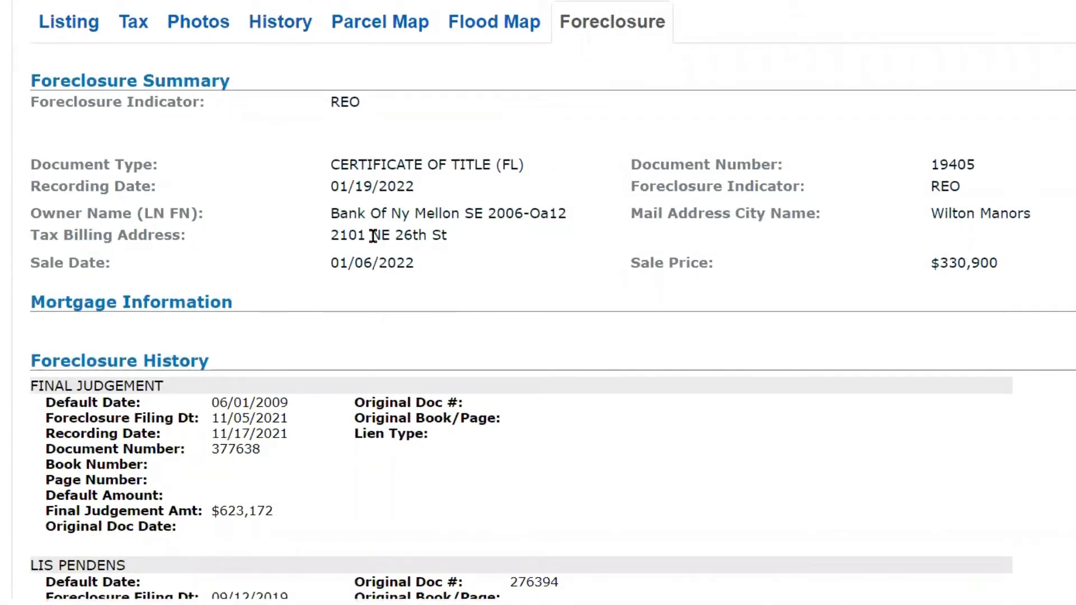
{"action": "scroll", "coordinate": [373, 236], "scroll_direction": "down", "scroll_amount": 2}
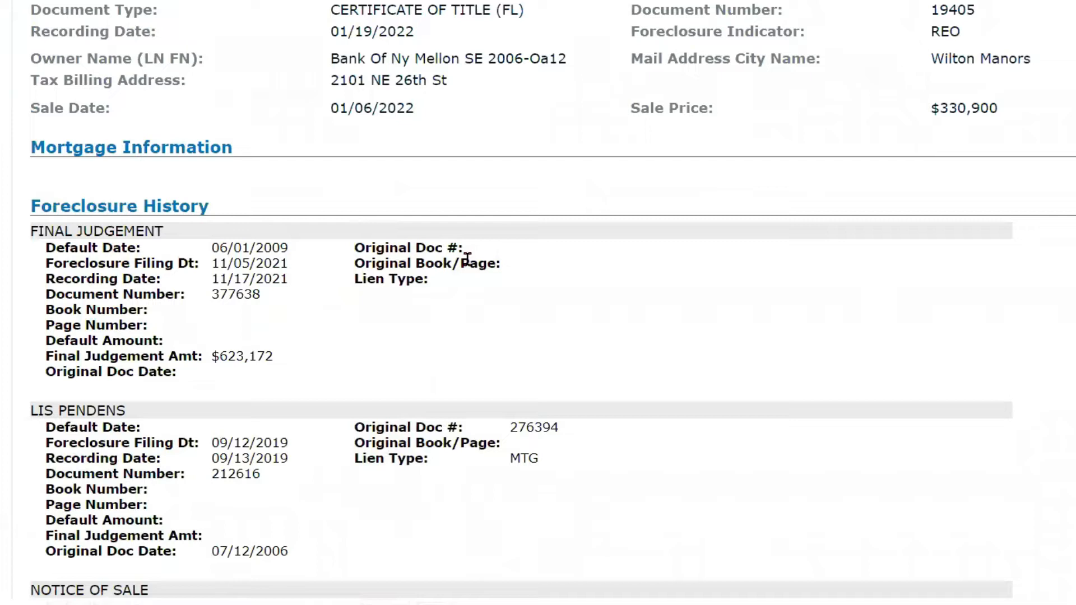
{"action": "scroll", "coordinate": [850, 243], "scroll_direction": "up", "scroll_amount": 5}
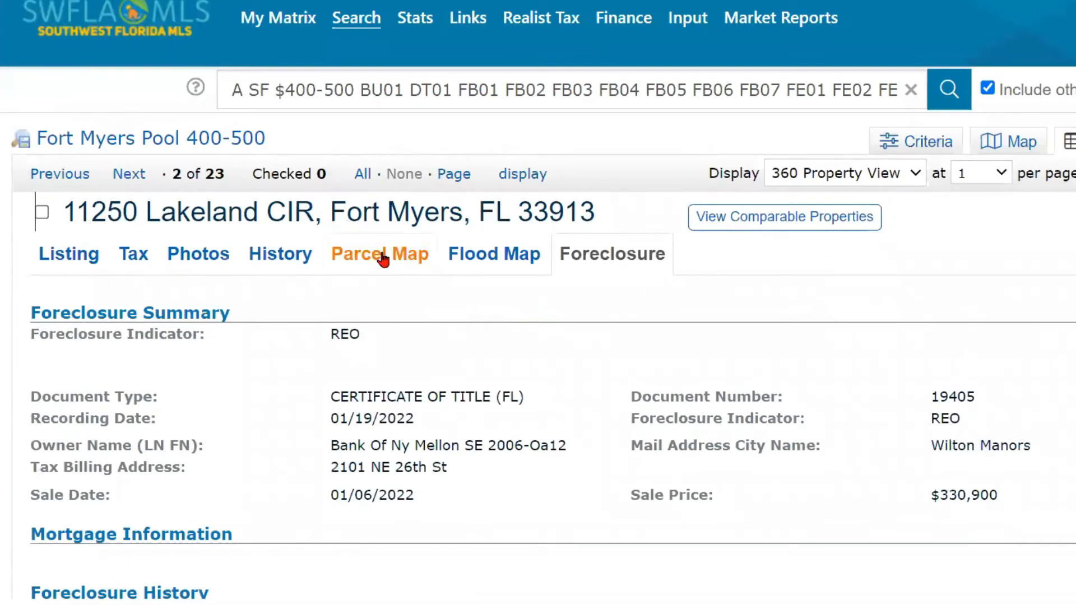
Step: Go to the My Matrix Dashboard and run the Fort Myers Pool 400-500 favorite search
{"action": "mouse_move", "coordinate": [280, 25]}
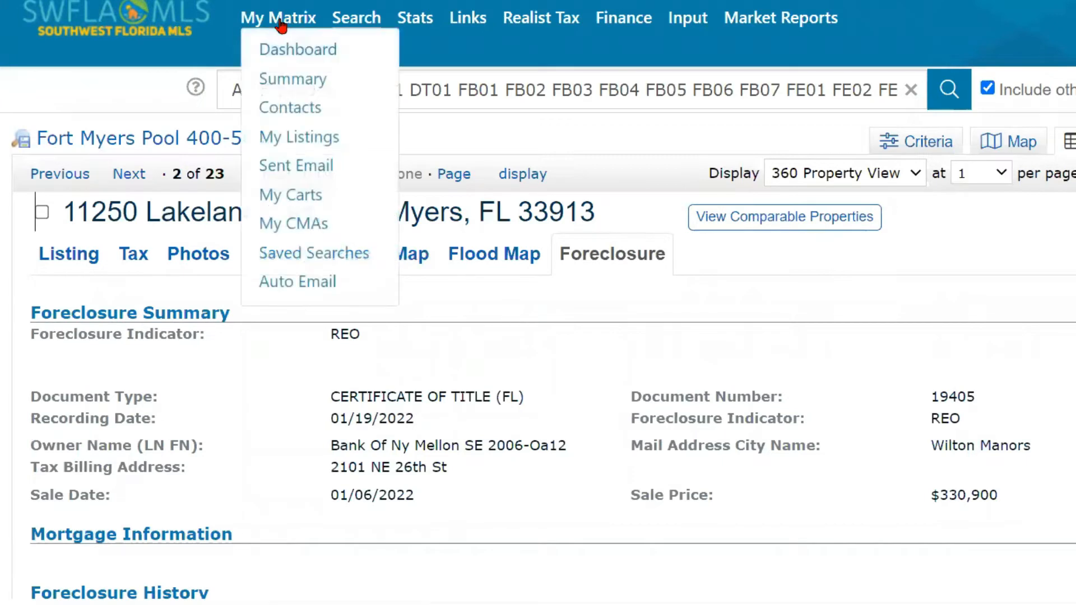
{"action": "left_click", "coordinate": [284, 51]}
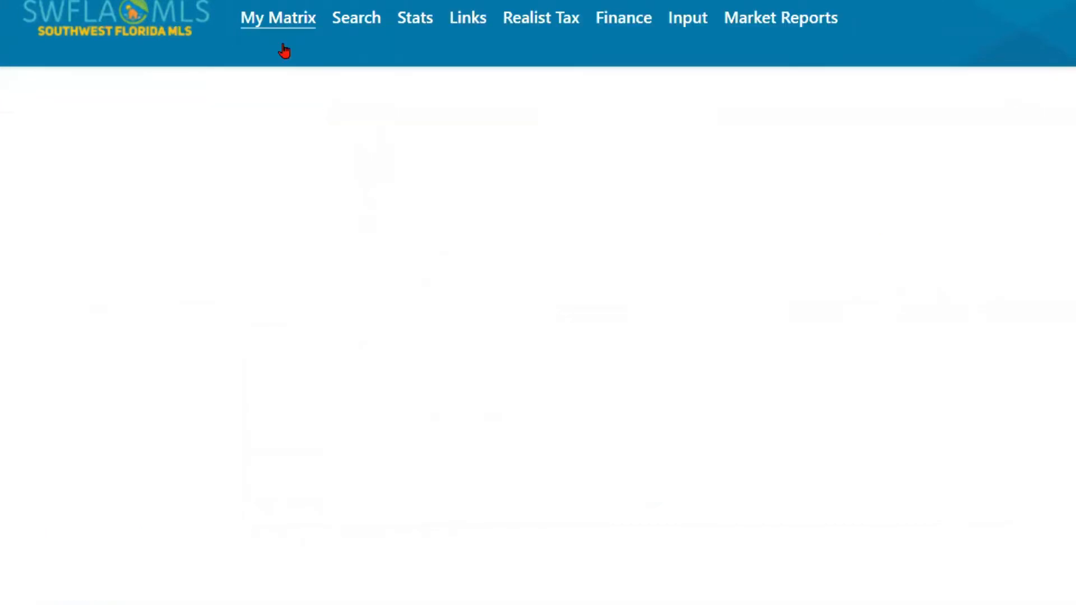
{"action": "scroll", "coordinate": [829, 473], "scroll_direction": "down", "scroll_amount": 1}
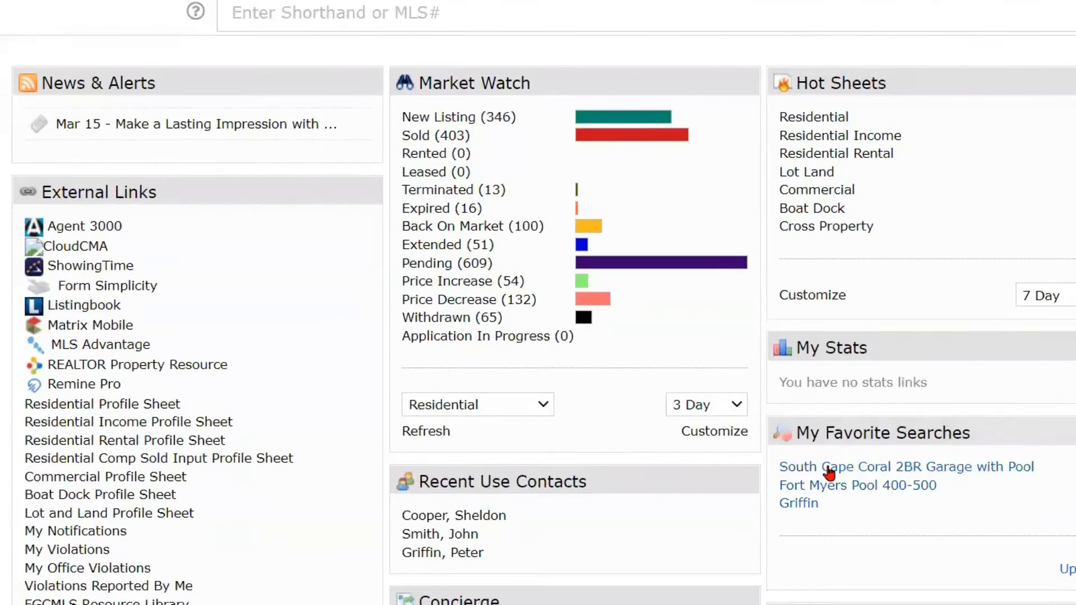
{"action": "left_click", "coordinate": [849, 487]}
{"action": "scroll", "coordinate": [307, 360], "scroll_direction": "down", "scroll_amount": 2}
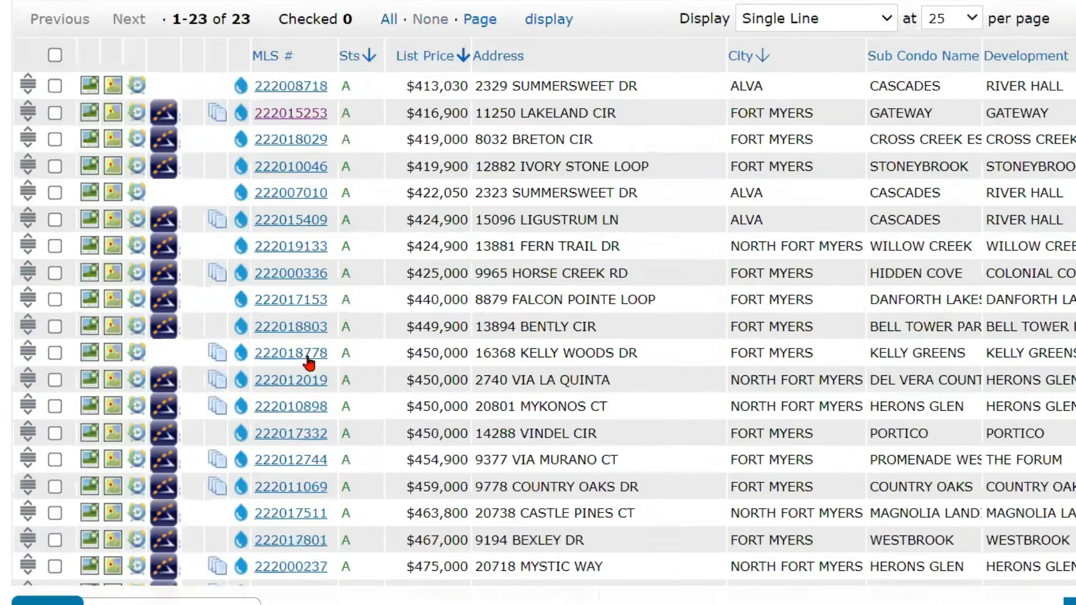
{"action": "left_click", "coordinate": [290, 140]}
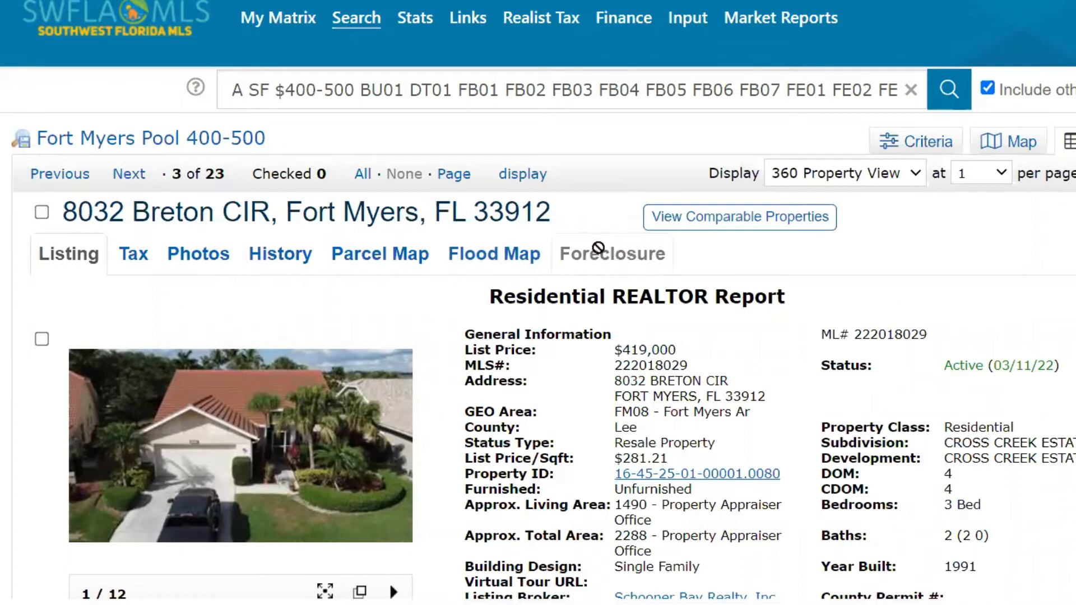
{"action": "scroll", "coordinate": [807, 279], "scroll_direction": "down", "scroll_amount": 1}
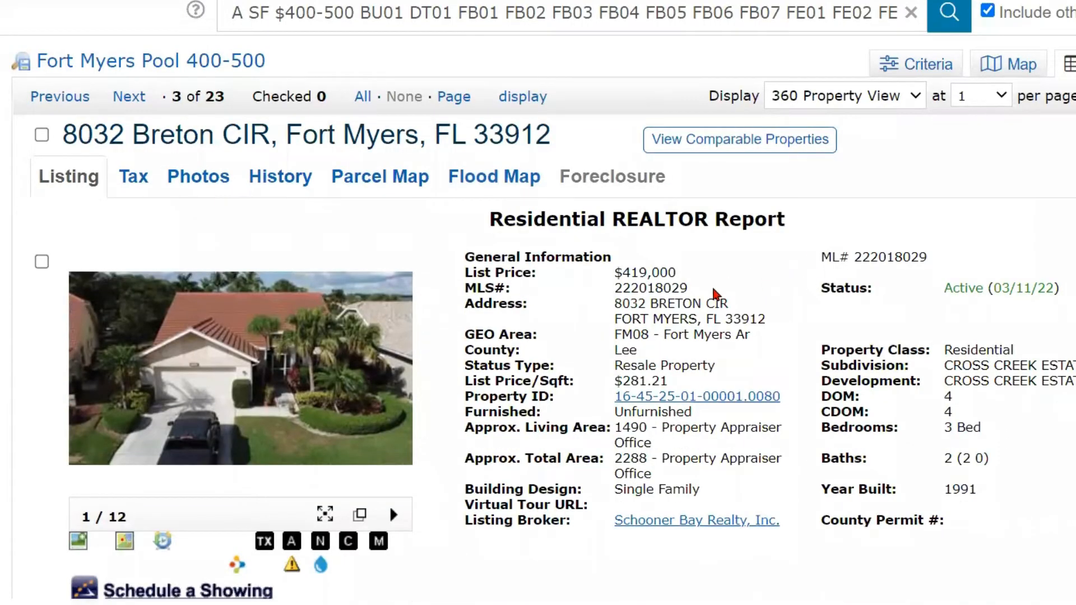
{"action": "scroll", "coordinate": [712, 280], "scroll_direction": "down", "scroll_amount": 2}
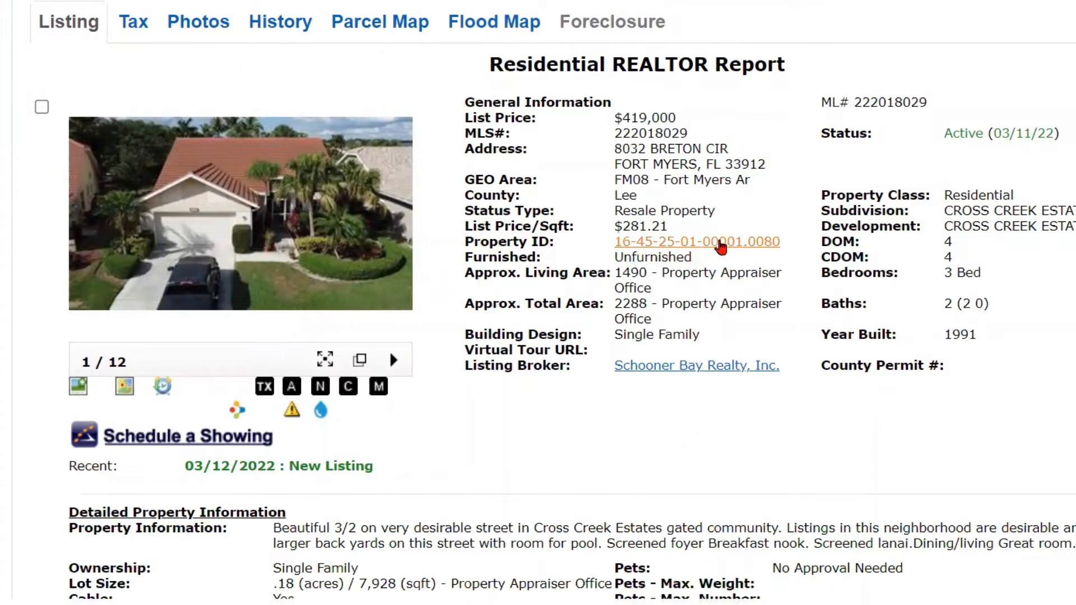
{"action": "left_click", "coordinate": [716, 244]}
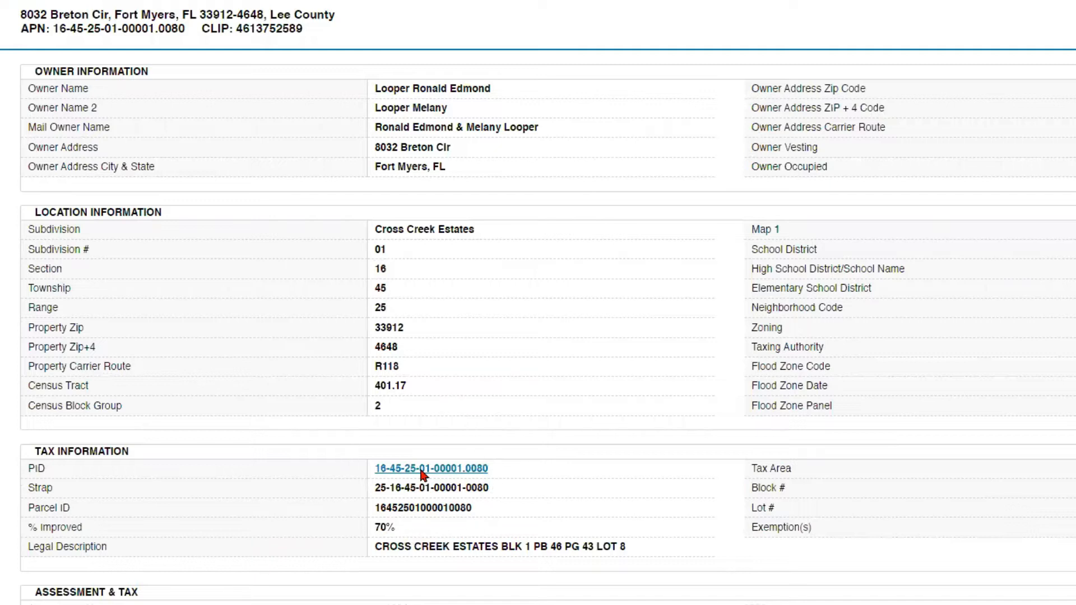
{"action": "left_click", "coordinate": [422, 471]}
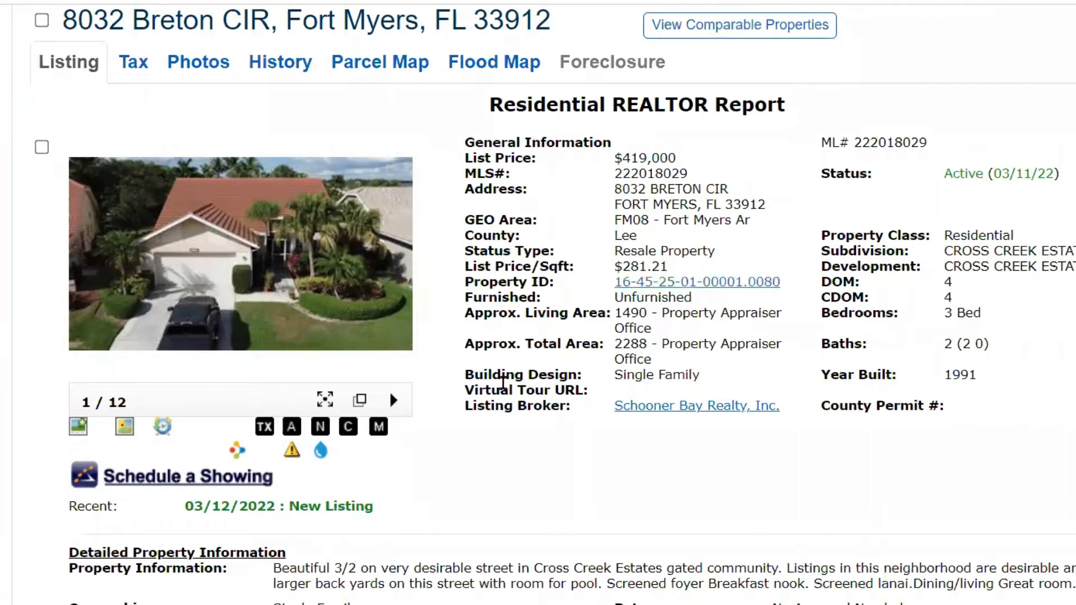
{"action": "scroll", "coordinate": [218, 204], "scroll_direction": "down", "scroll_amount": 1}
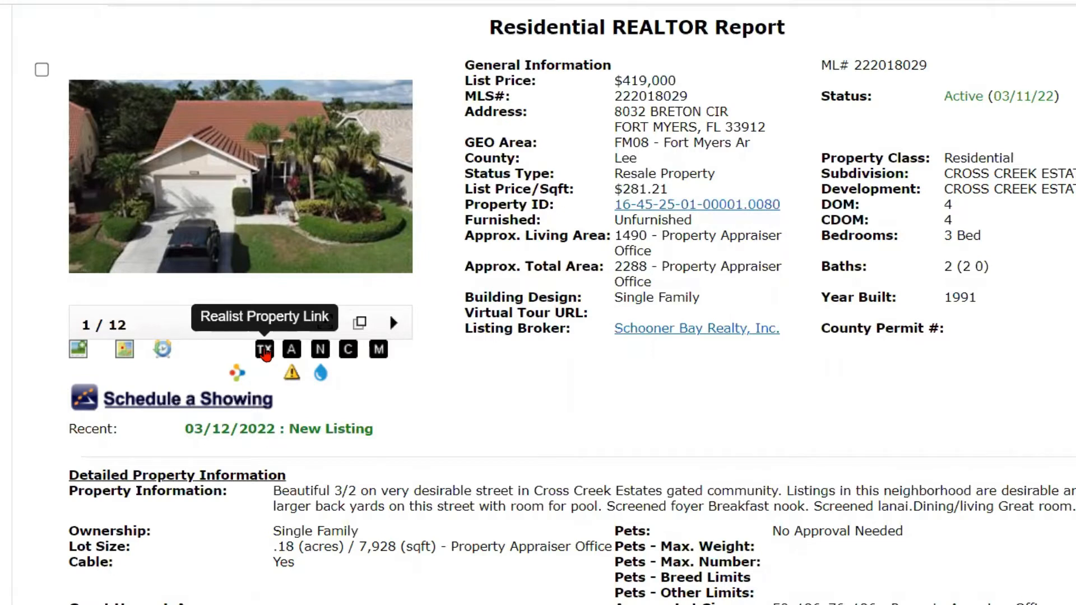
{"action": "left_click", "coordinate": [265, 353]}
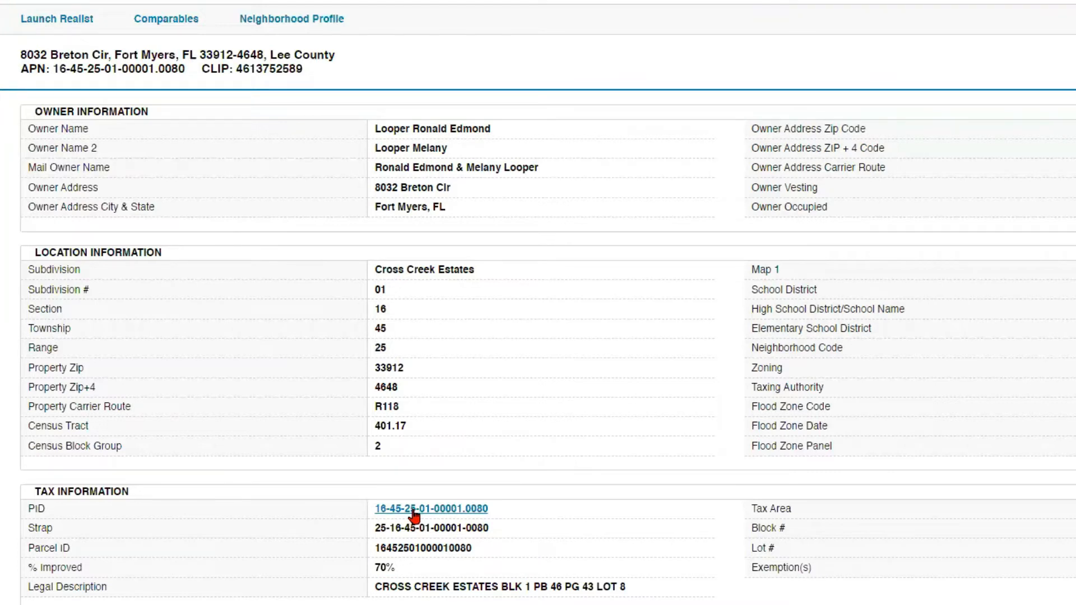
{"action": "left_click", "coordinate": [44, 25]}
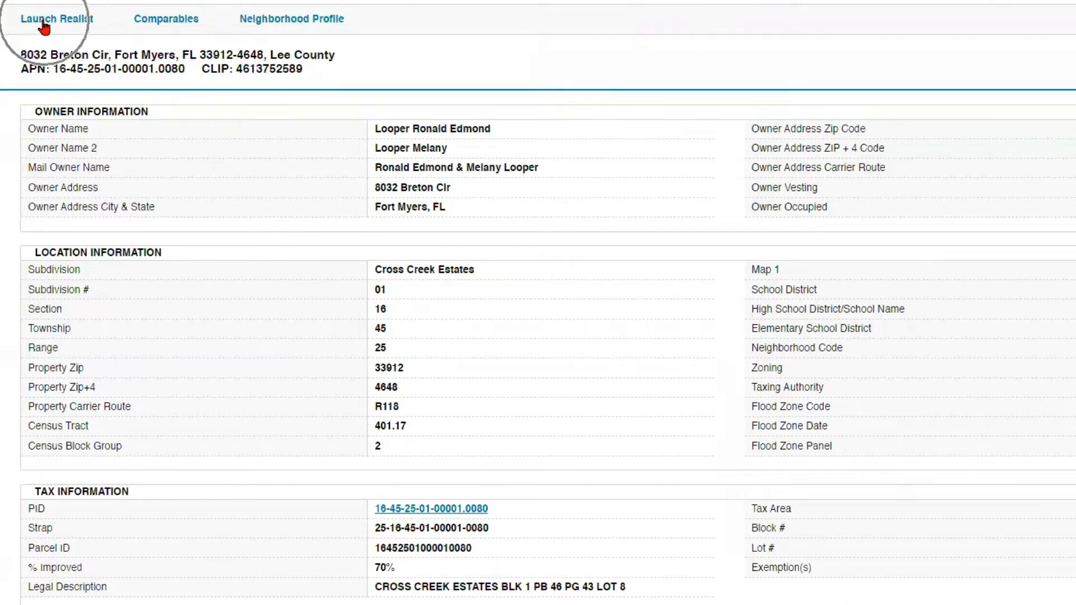
{"action": "left_click", "coordinate": [169, 22]}
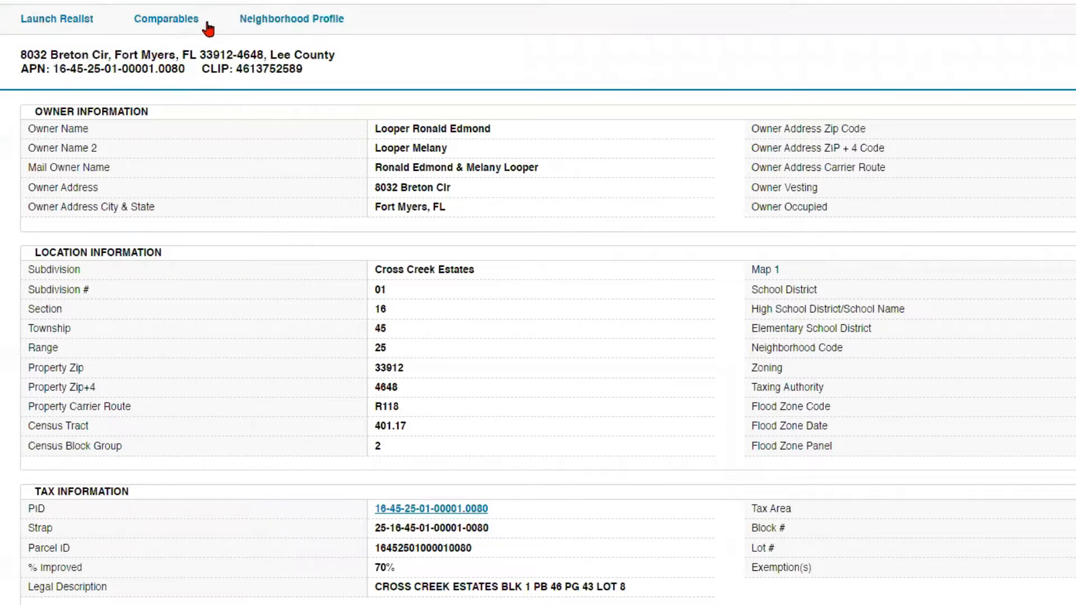
{"action": "left_click", "coordinate": [283, 22]}
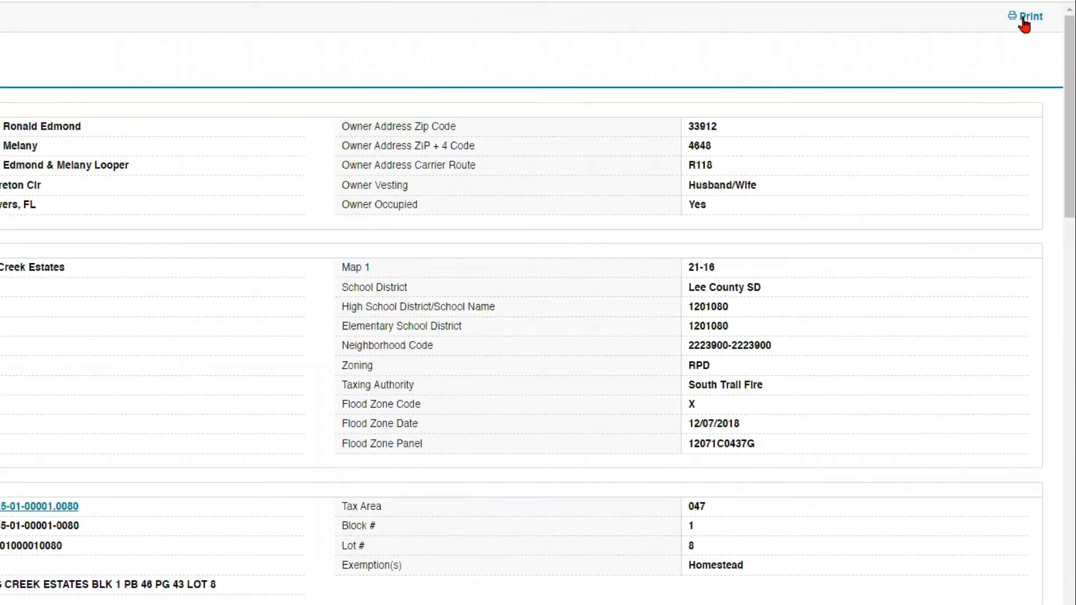
{"action": "scroll", "coordinate": [567, 305], "scroll_direction": "down", "scroll_amount": 4}
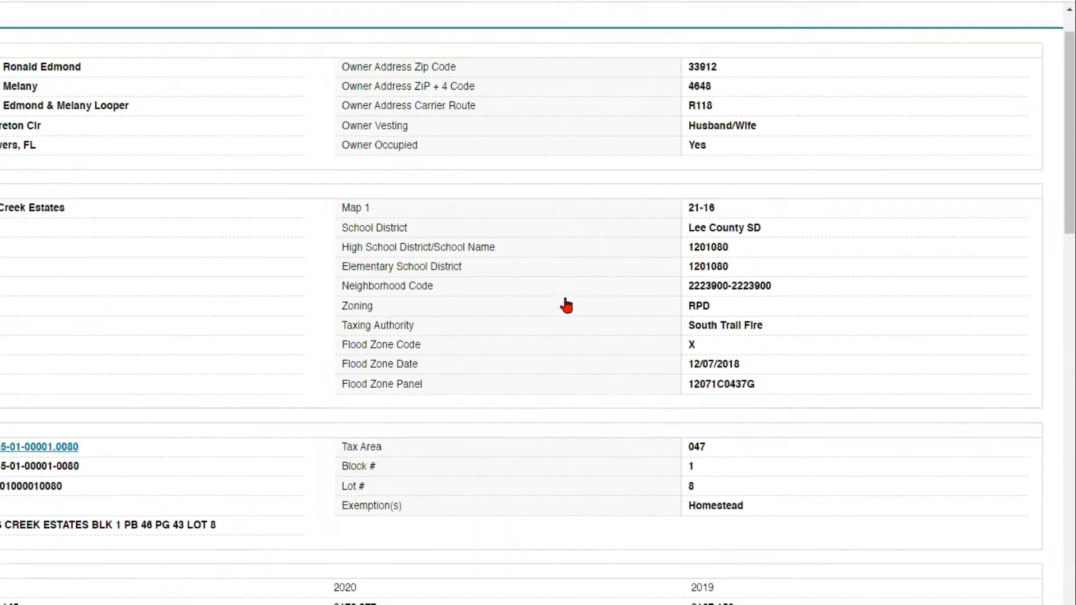
{"action": "scroll", "coordinate": [566, 305], "scroll_direction": "up", "scroll_amount": 4}
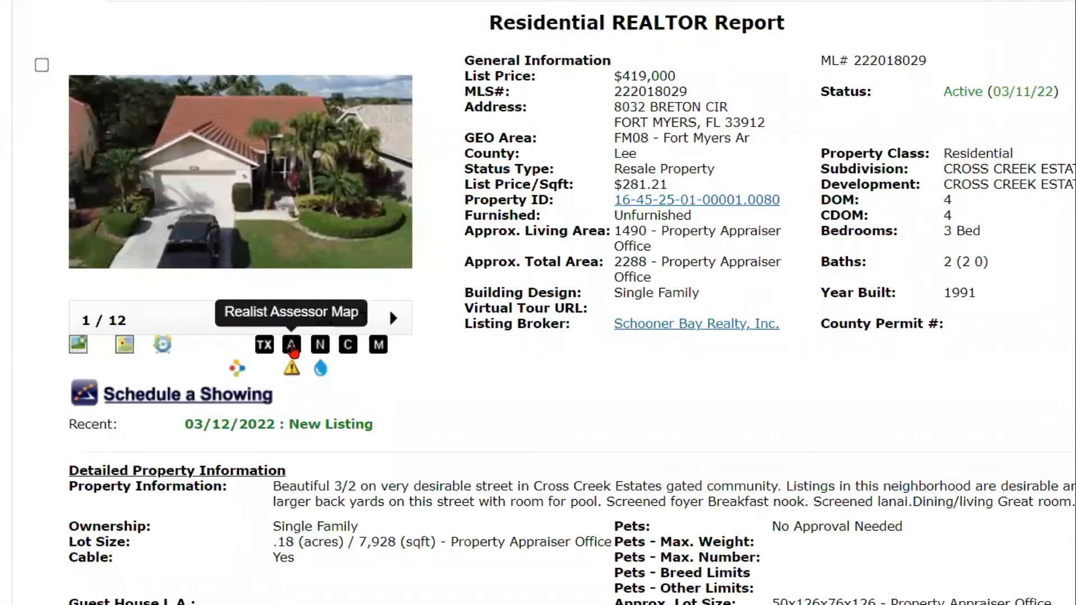
Step: Open the Realist Assessor Map and download map sheet 45-25-16, Sheet 1
{"action": "left_click", "coordinate": [291, 349]}
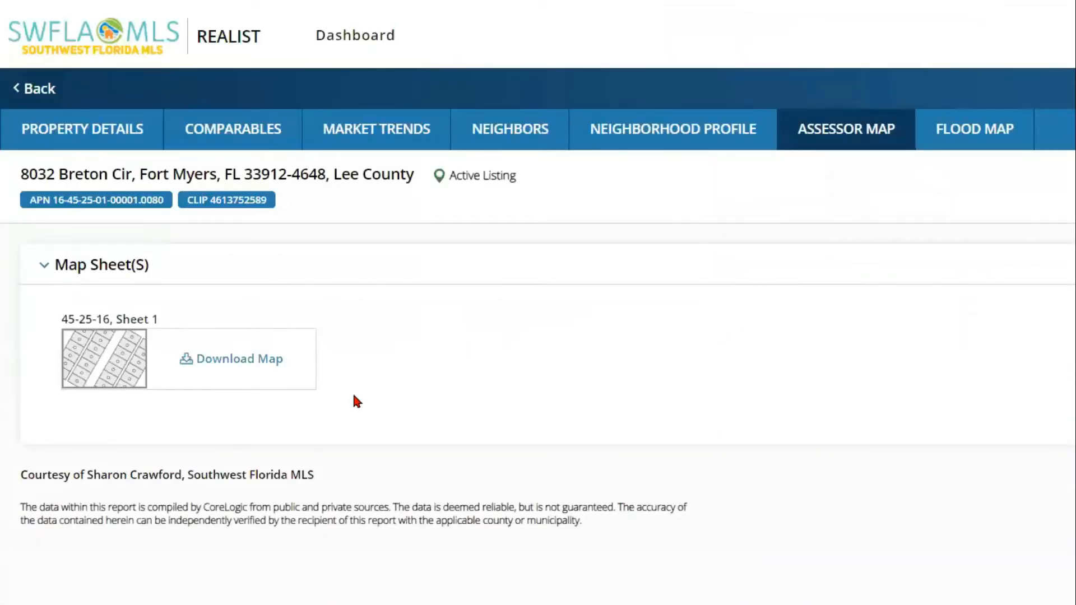
{"action": "left_click", "coordinate": [246, 366]}
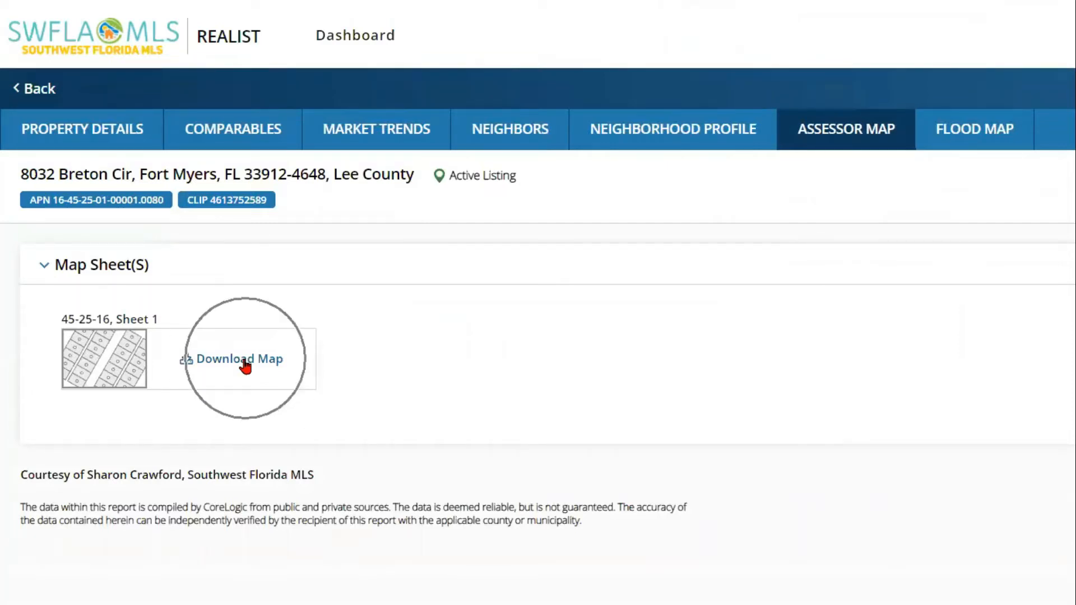
{"action": "left_click", "coordinate": [246, 367]}
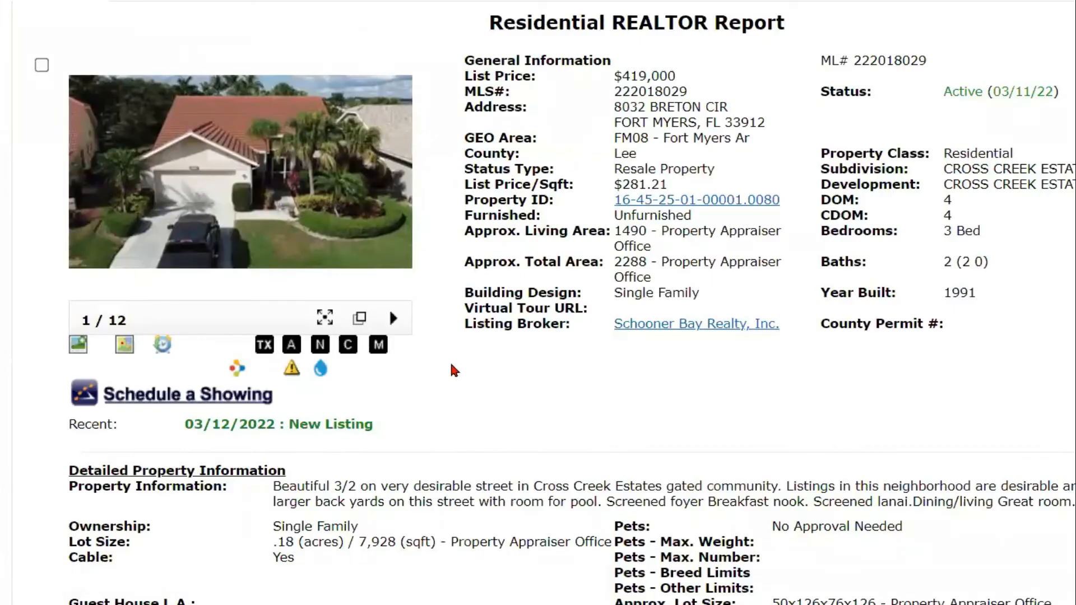
{"action": "left_click", "coordinate": [320, 350]}
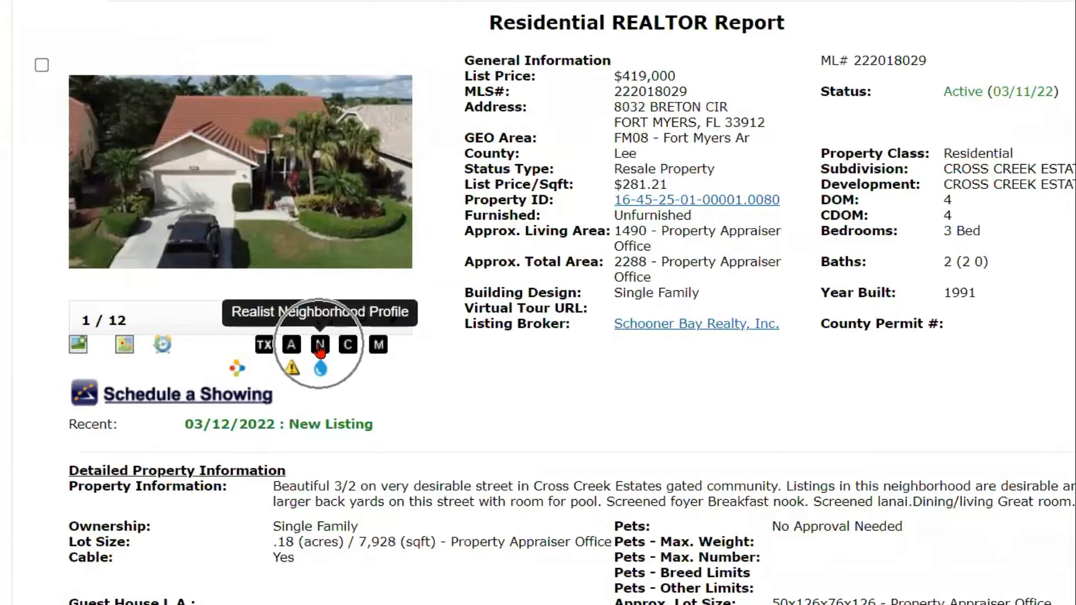
{"action": "left_click", "coordinate": [347, 348]}
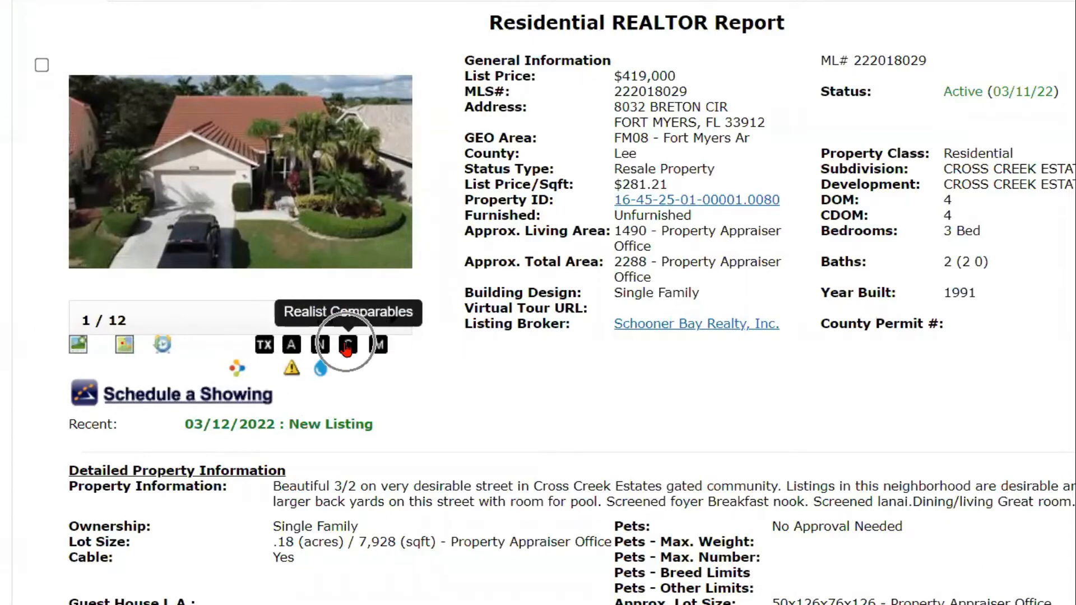
{"action": "left_click", "coordinate": [379, 350]}
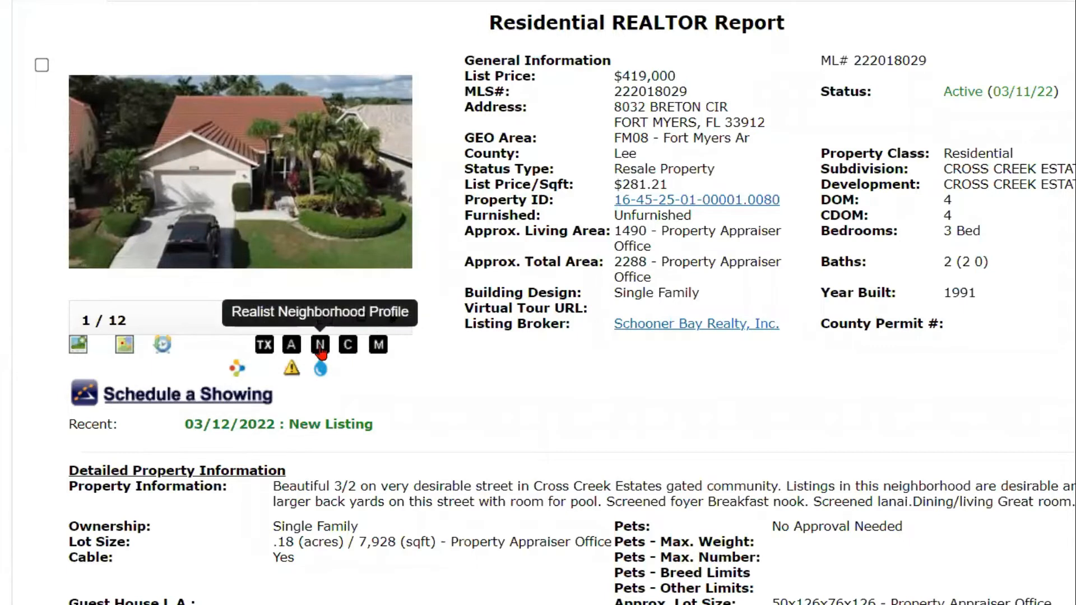
Step: Open the Neighborhood Profile and scroll through population and housing down to workers by industry
{"action": "left_click", "coordinate": [319, 345]}
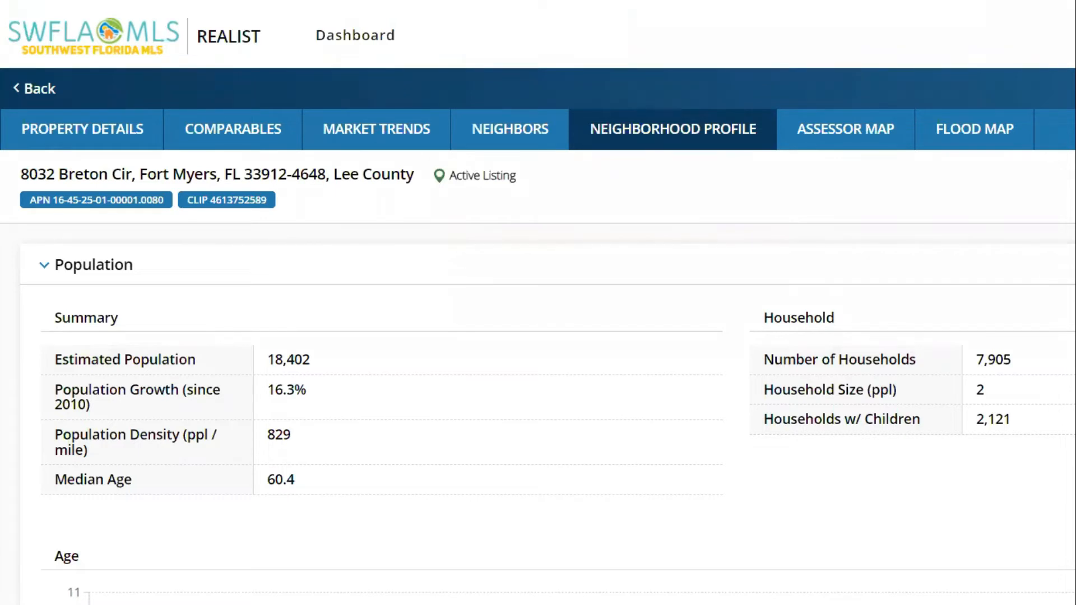
{"action": "scroll", "coordinate": [538, 415], "scroll_direction": "down", "scroll_amount": 5}
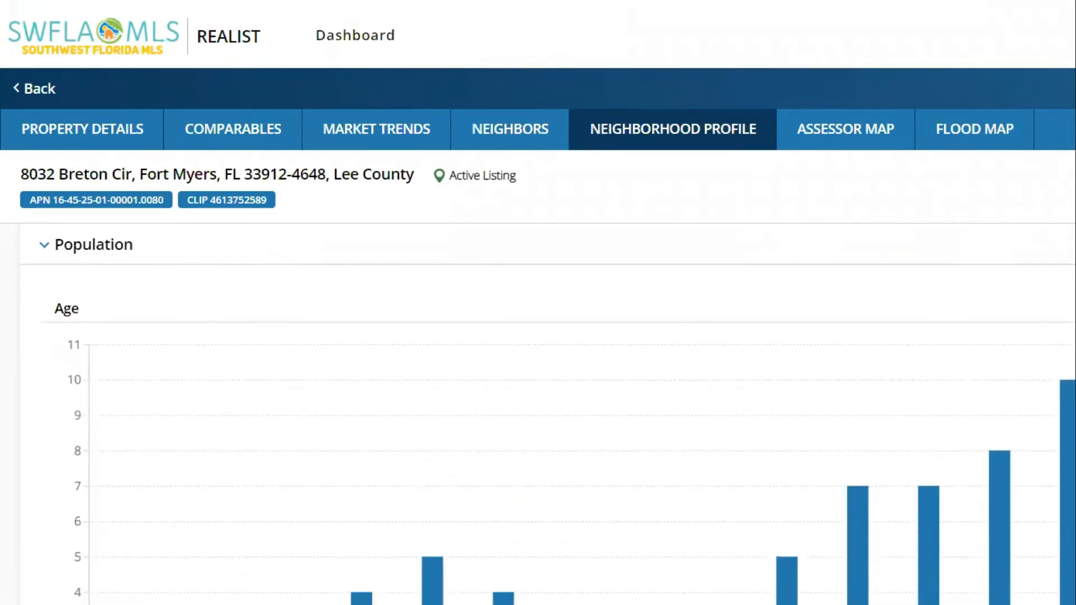
{"action": "scroll", "coordinate": [538, 437], "scroll_direction": "down", "scroll_amount": 1}
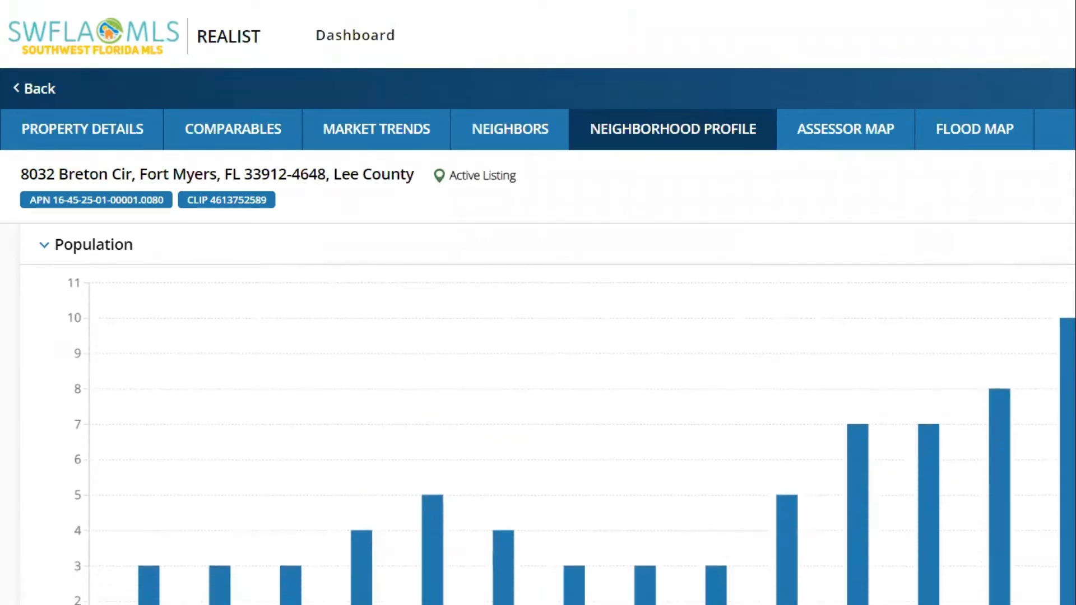
{"action": "scroll", "coordinate": [538, 437], "scroll_direction": "down", "scroll_amount": 1}
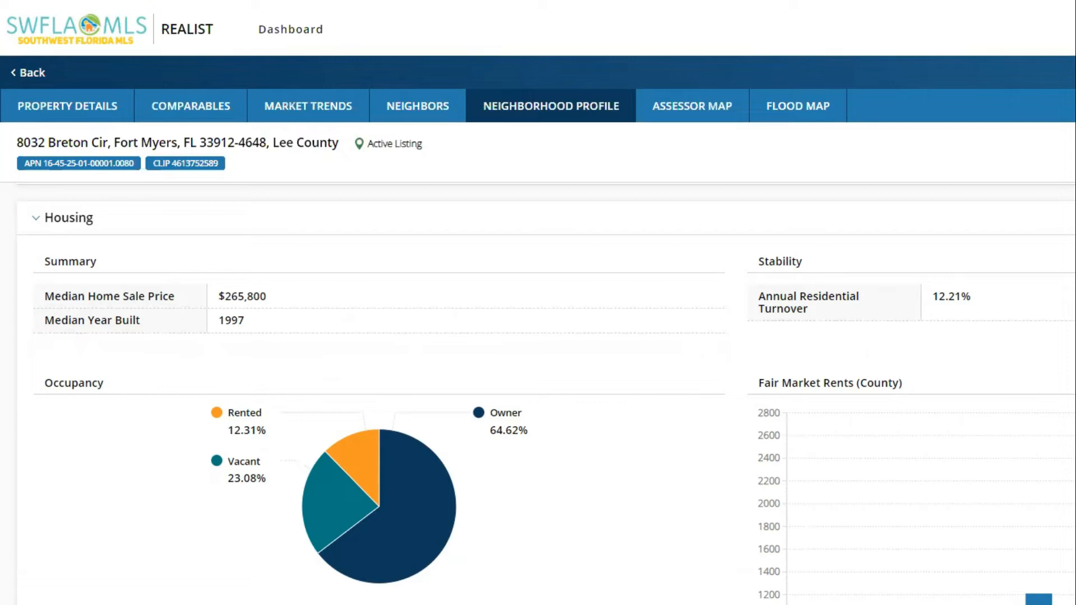
{"action": "scroll", "coordinate": [538, 392], "scroll_direction": "down", "scroll_amount": 3}
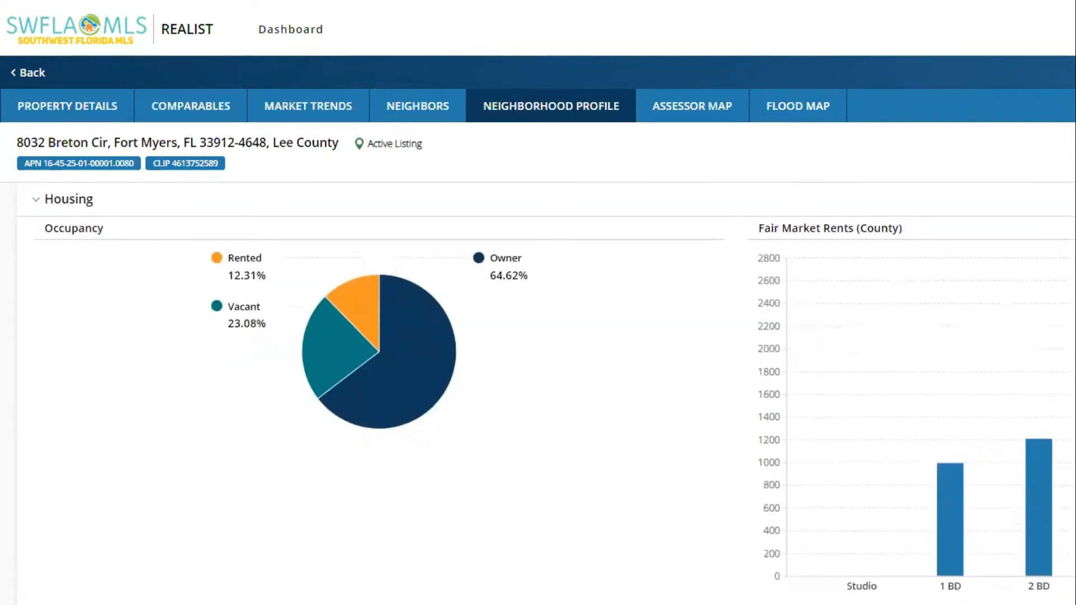
{"action": "scroll", "coordinate": [1003, 443], "scroll_direction": "down", "scroll_amount": 8}
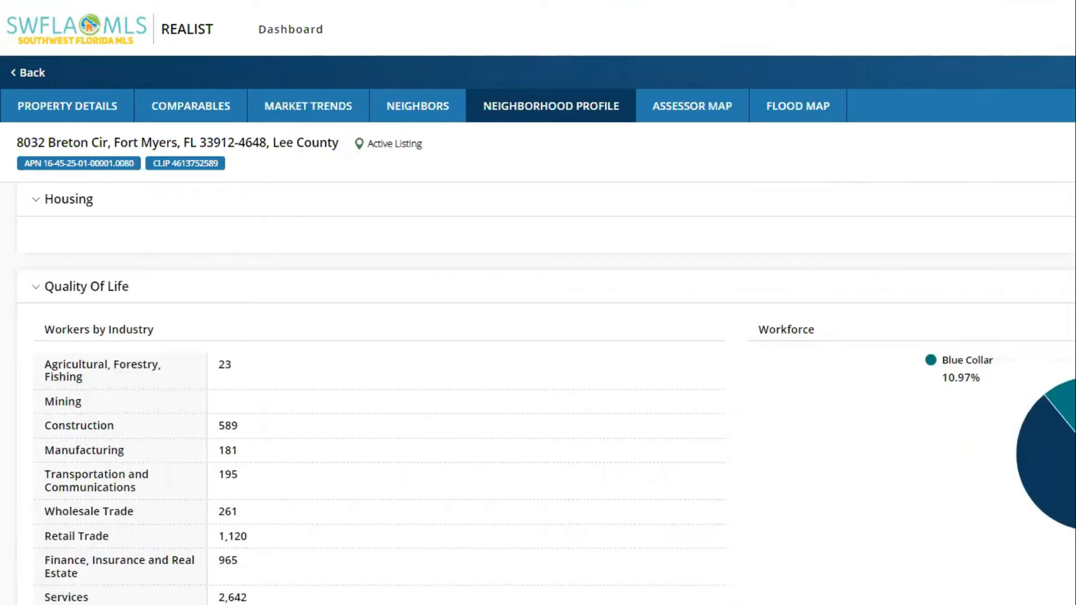
Step: Review workers by industry, the $73,271 average household income, 91.54% driving commuters and weather
{"action": "scroll", "coordinate": [538, 392], "scroll_direction": "down", "scroll_amount": 2}
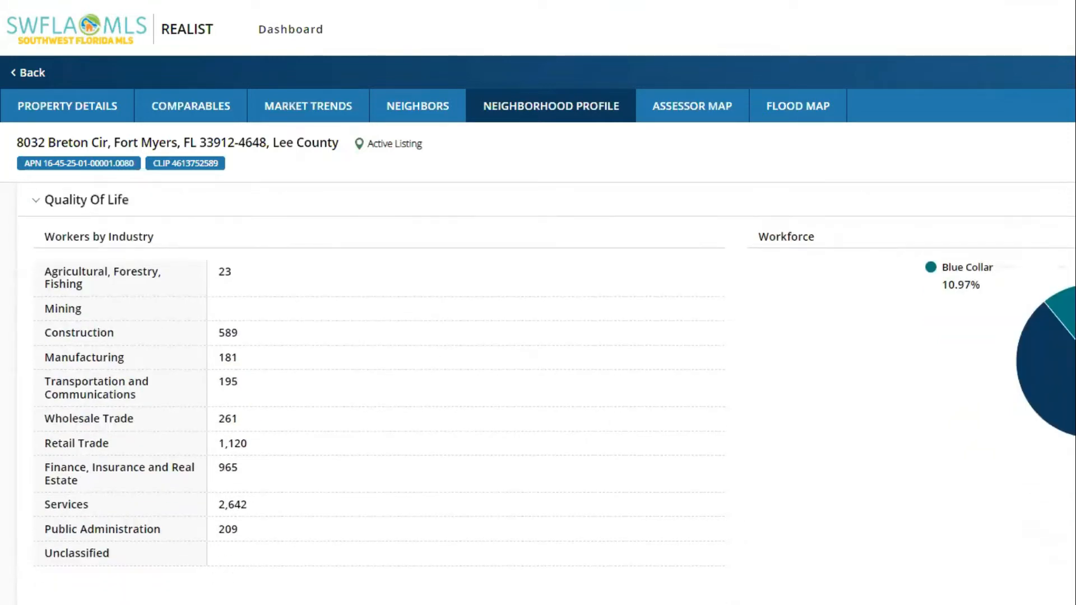
{"action": "scroll", "coordinate": [538, 392], "scroll_direction": "down", "scroll_amount": 6}
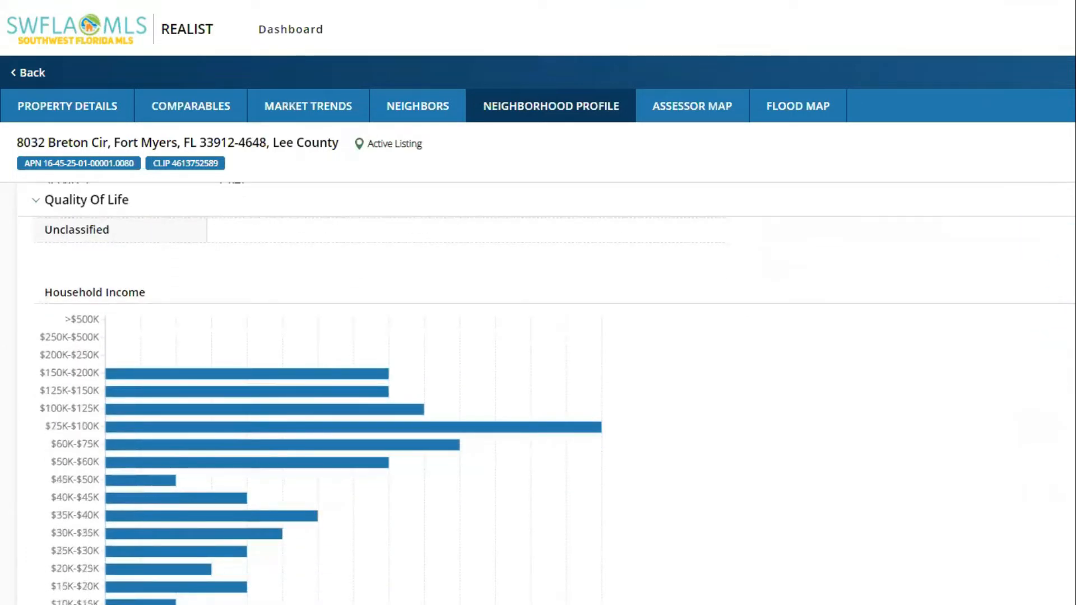
{"action": "scroll", "coordinate": [538, 392], "scroll_direction": "down", "scroll_amount": 8}
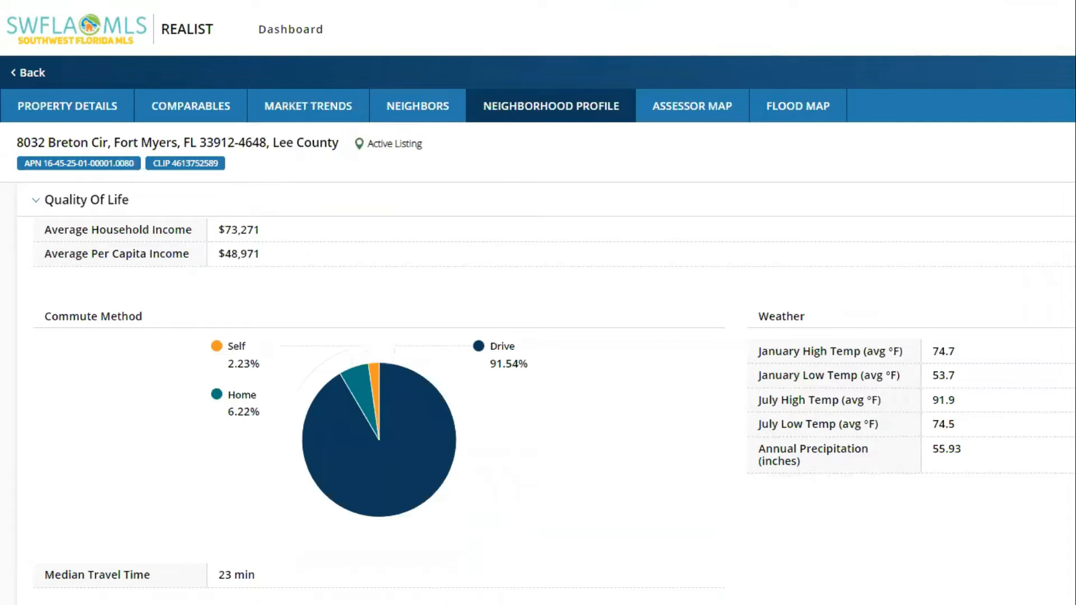
{"action": "scroll", "coordinate": [538, 392], "scroll_direction": "down", "scroll_amount": 5}
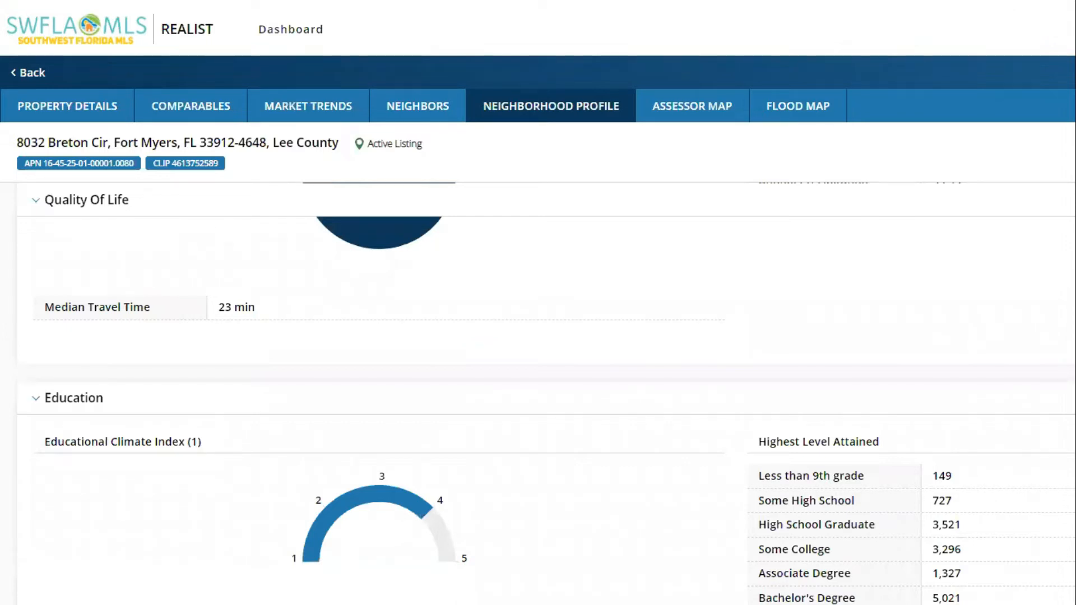
Step: Scroll through education levels and nearby schools, such as Six Mile Charter Academy with 900 students
{"action": "scroll", "coordinate": [538, 392], "scroll_direction": "down", "scroll_amount": 3}
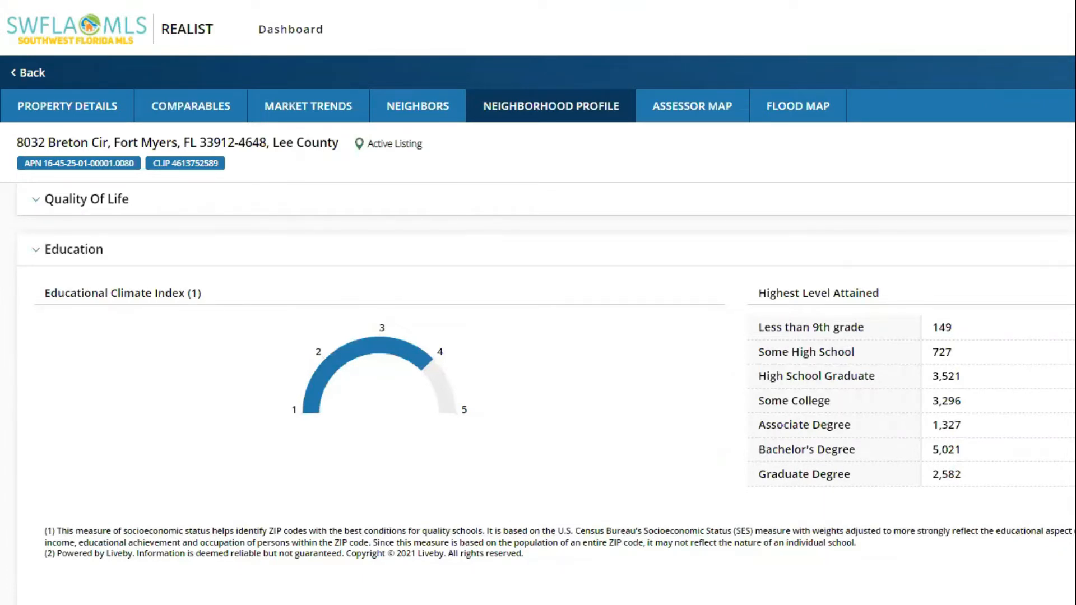
{"action": "scroll", "coordinate": [538, 393], "scroll_direction": "down", "scroll_amount": 7}
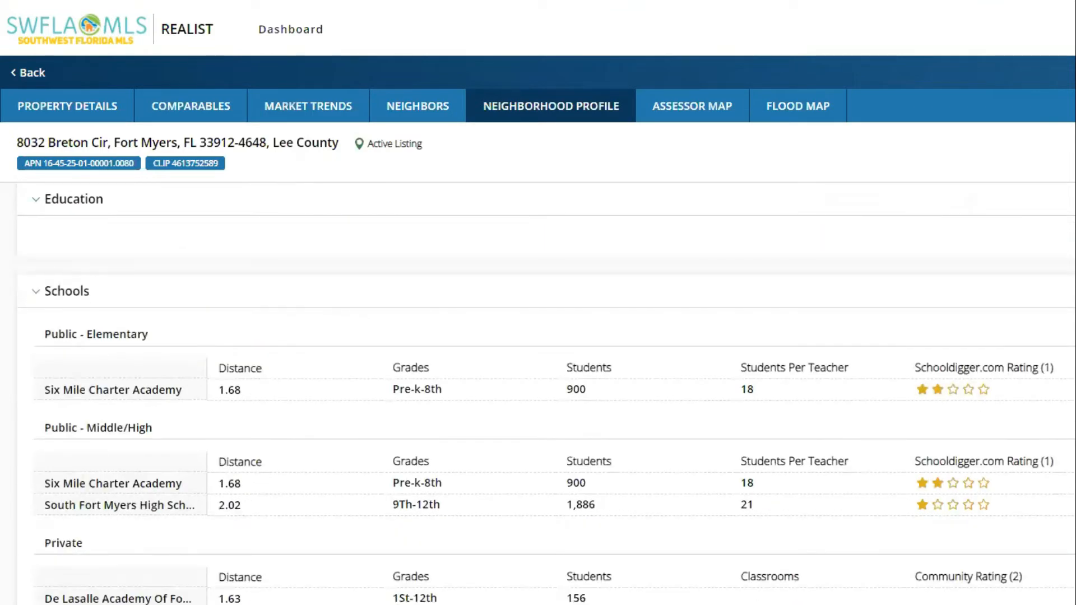
{"action": "scroll", "coordinate": [538, 393], "scroll_direction": "down", "scroll_amount": 3}
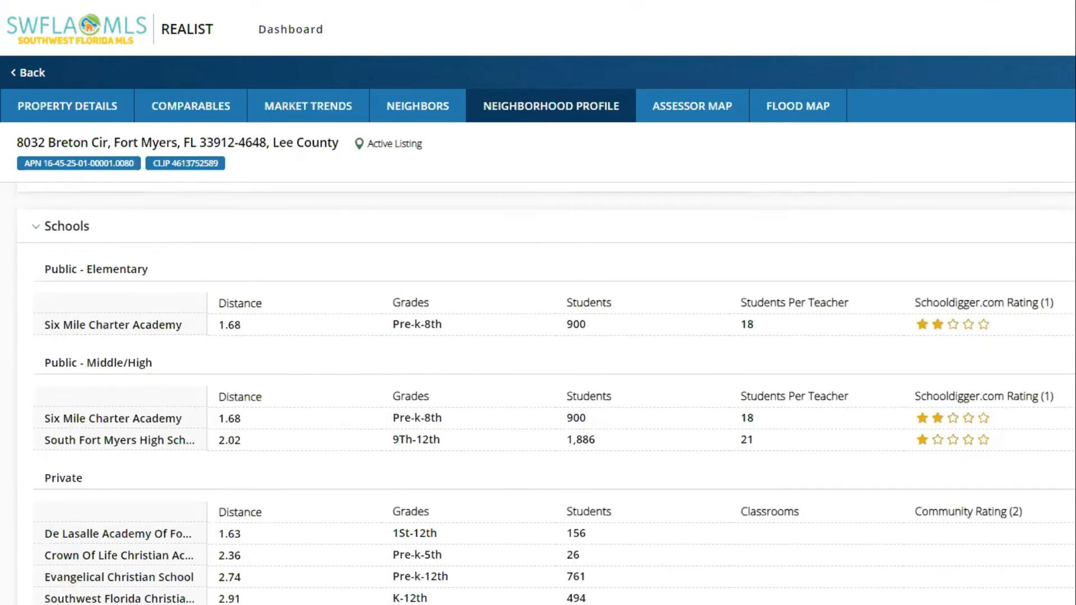
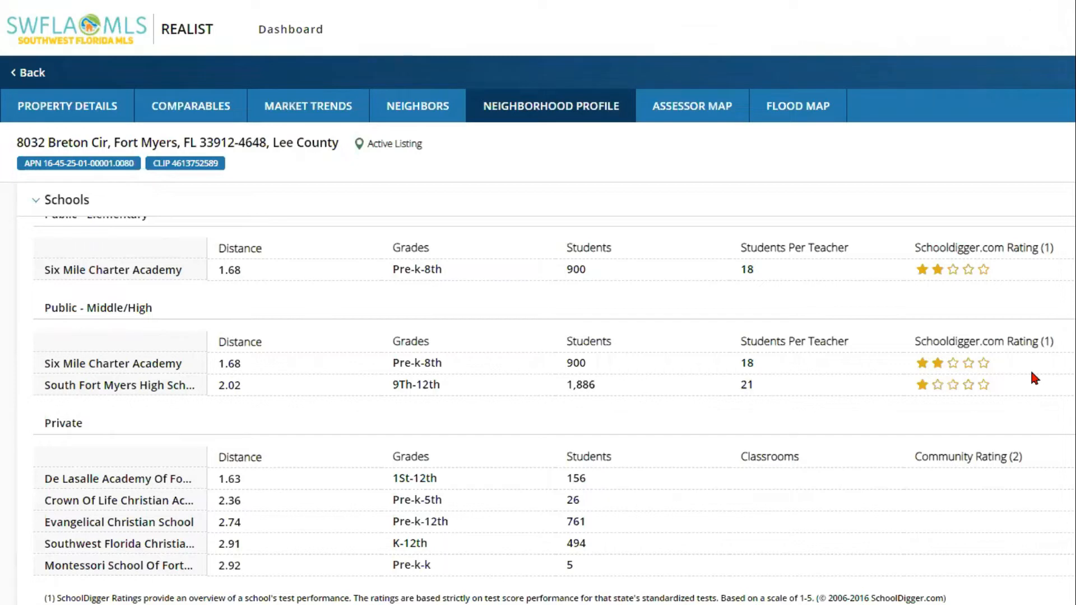
Step: Scroll up and down through the rest of the neighborhood profile
{"action": "scroll", "coordinate": [1031, 372], "scroll_direction": "down", "scroll_amount": 5}
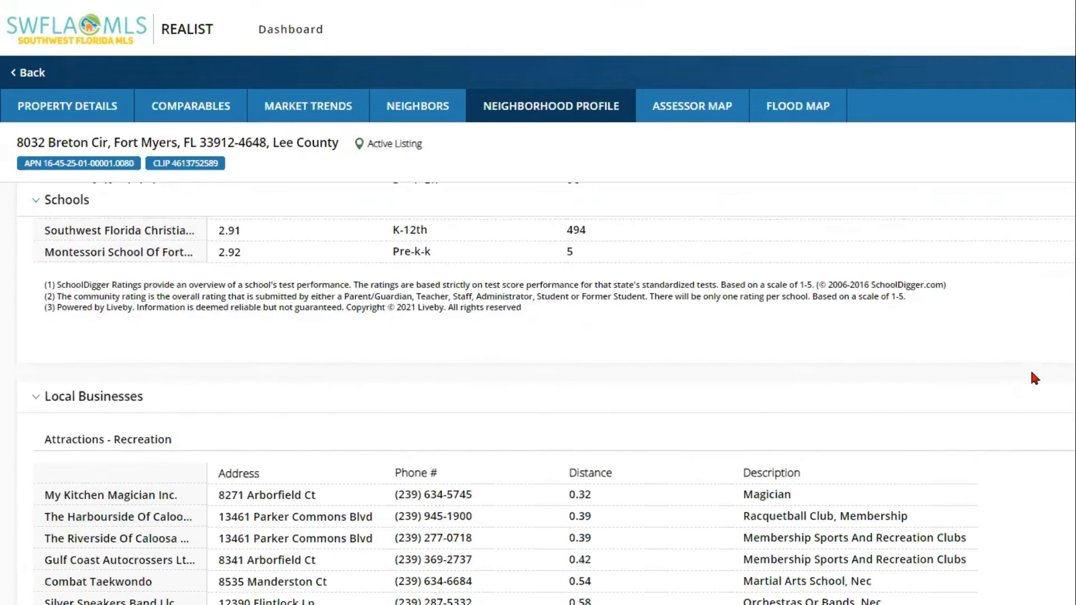
{"action": "scroll", "coordinate": [1031, 372], "scroll_direction": "down", "scroll_amount": 3}
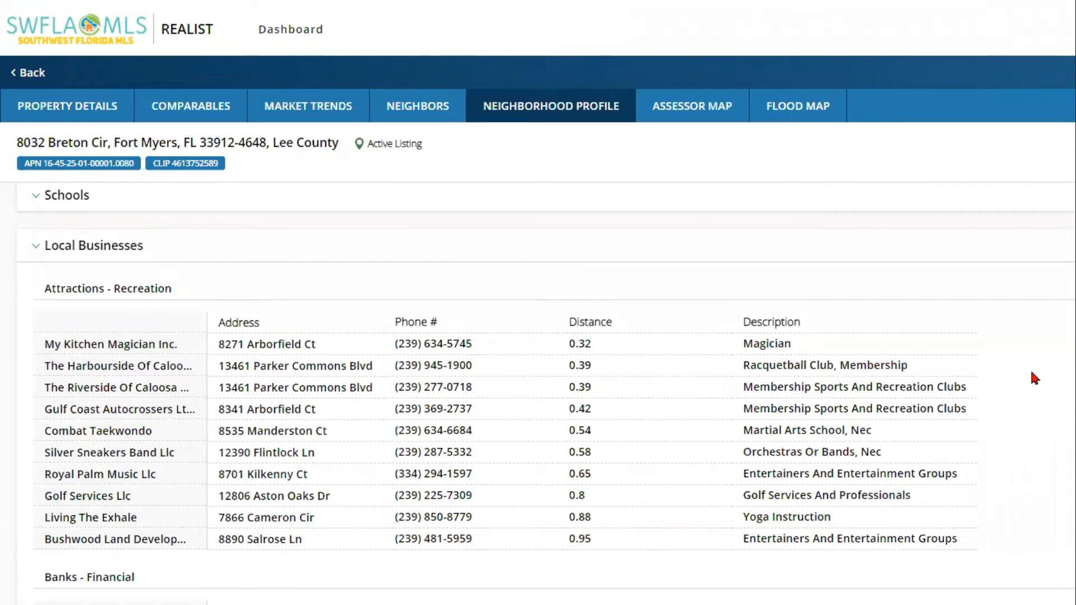
{"action": "scroll", "coordinate": [1034, 378], "scroll_direction": "down", "scroll_amount": 3}
{"action": "scroll", "coordinate": [1034, 379], "scroll_direction": "up", "scroll_amount": 2}
{"action": "scroll", "coordinate": [1033, 374], "scroll_direction": "up", "scroll_amount": 2}
{"action": "scroll", "coordinate": [538, 392], "scroll_direction": "down", "scroll_amount": 15}
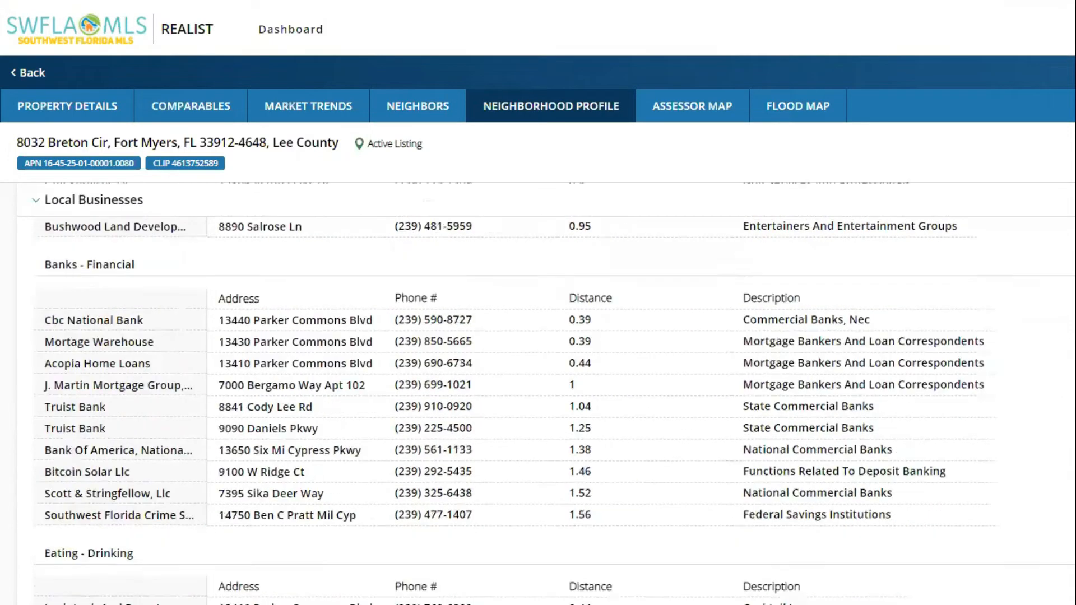
{"action": "scroll", "coordinate": [538, 409], "scroll_direction": "down", "scroll_amount": 4}
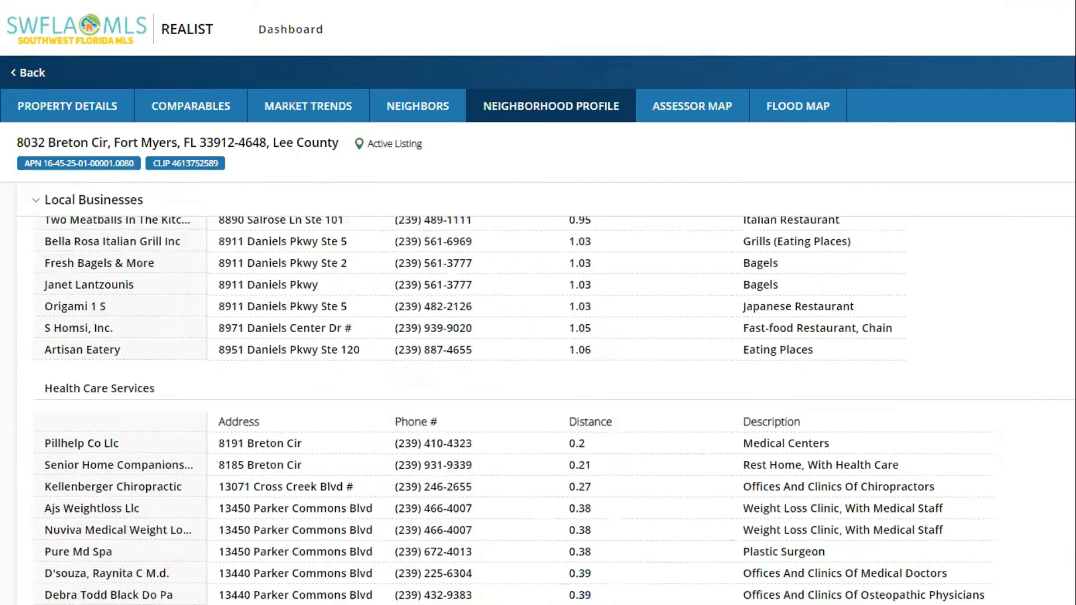
{"action": "scroll", "coordinate": [538, 392], "scroll_direction": "down", "scroll_amount": 6}
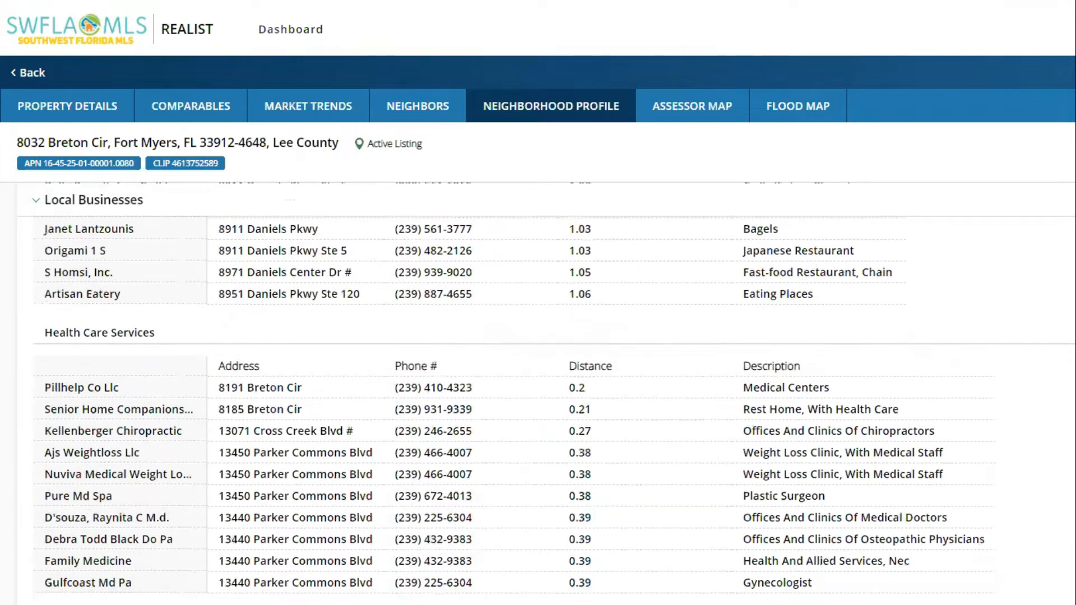
{"action": "scroll", "coordinate": [538, 392], "scroll_direction": "down", "scroll_amount": 8}
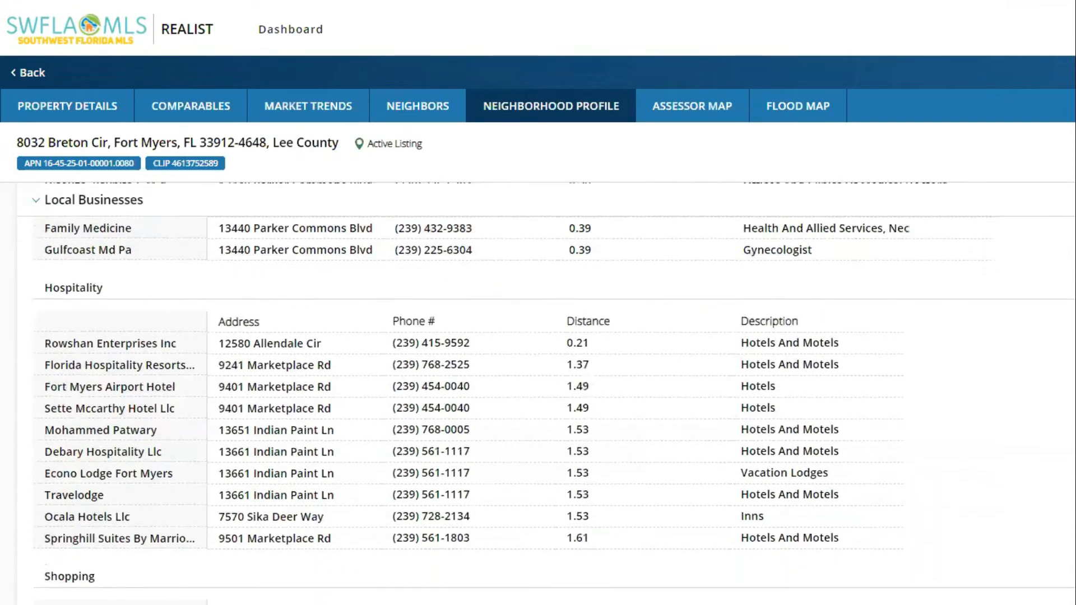
{"action": "scroll", "coordinate": [538, 393], "scroll_direction": "down", "scroll_amount": 2}
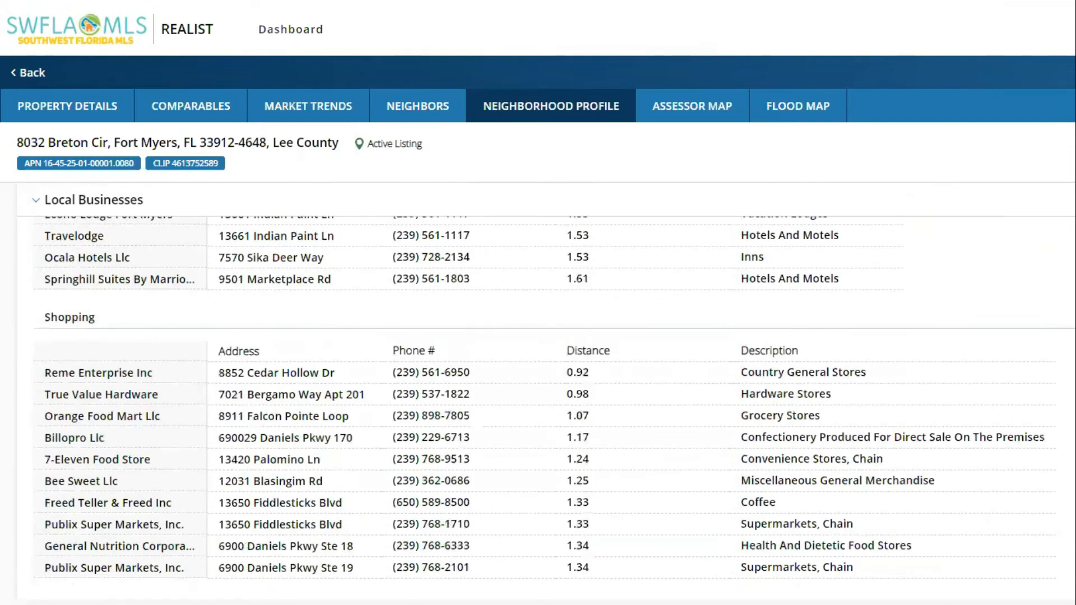
{"action": "scroll", "coordinate": [538, 392], "scroll_direction": "up", "scroll_amount": 20}
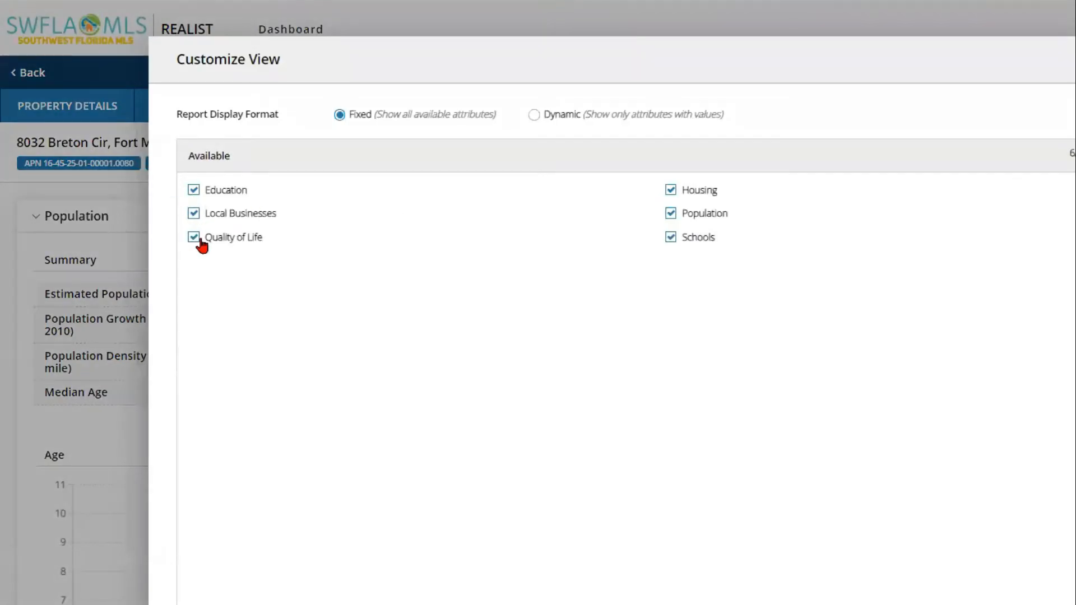
Step: Toggle the Schools section off and on in the profile view settings
{"action": "left_click", "coordinate": [672, 239]}
{"action": "left_click", "coordinate": [672, 239]}
{"action": "left_click", "coordinate": [671, 240]}
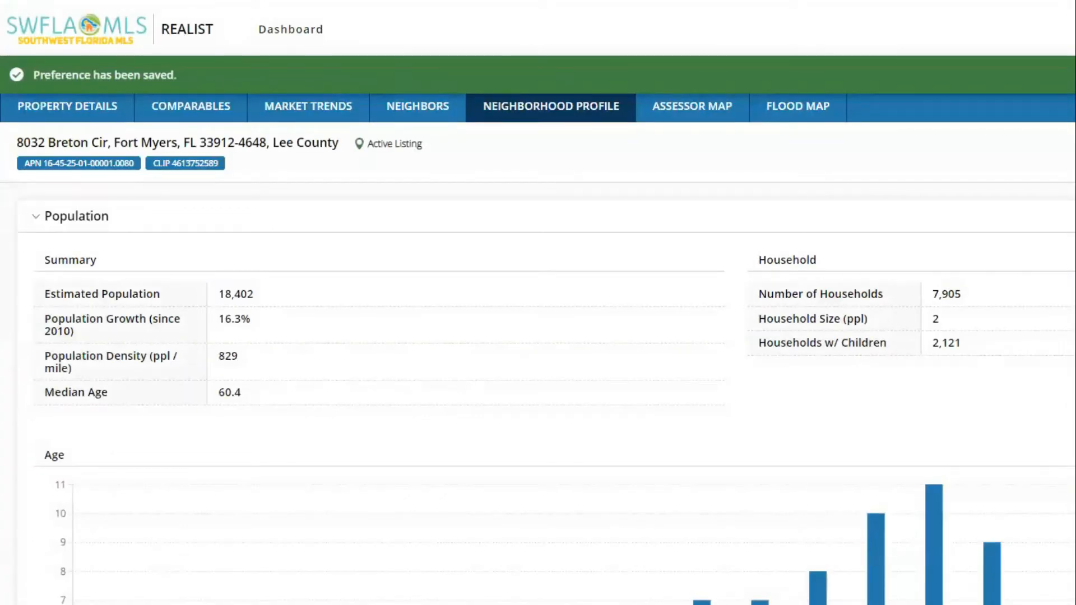
{"action": "scroll", "coordinate": [769, 555], "scroll_direction": "down", "scroll_amount": 2}
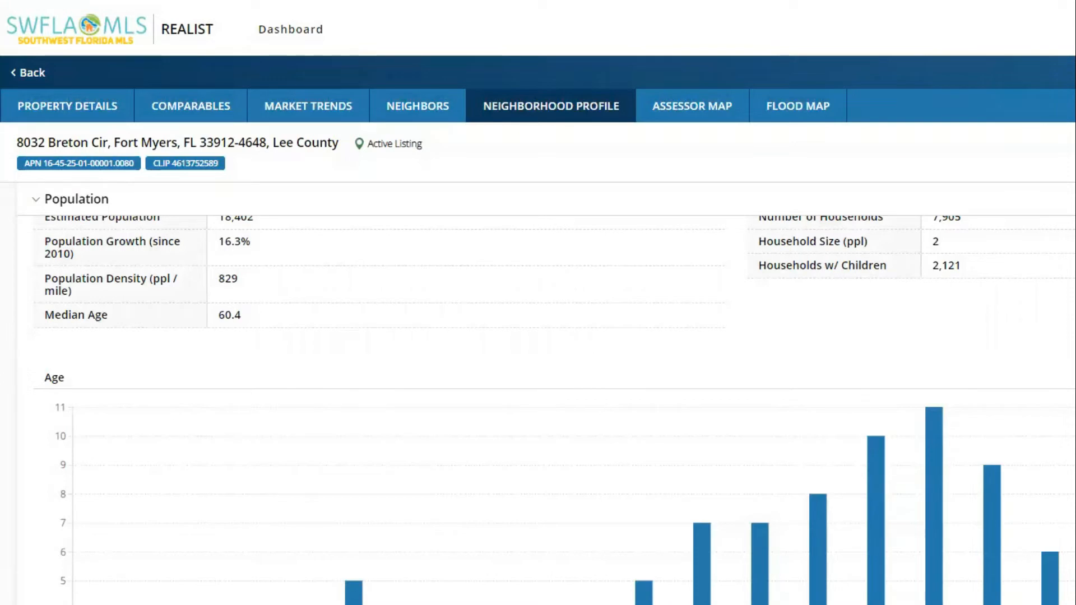
{"action": "scroll", "coordinate": [555, 411], "scroll_direction": "up", "scroll_amount": 2}
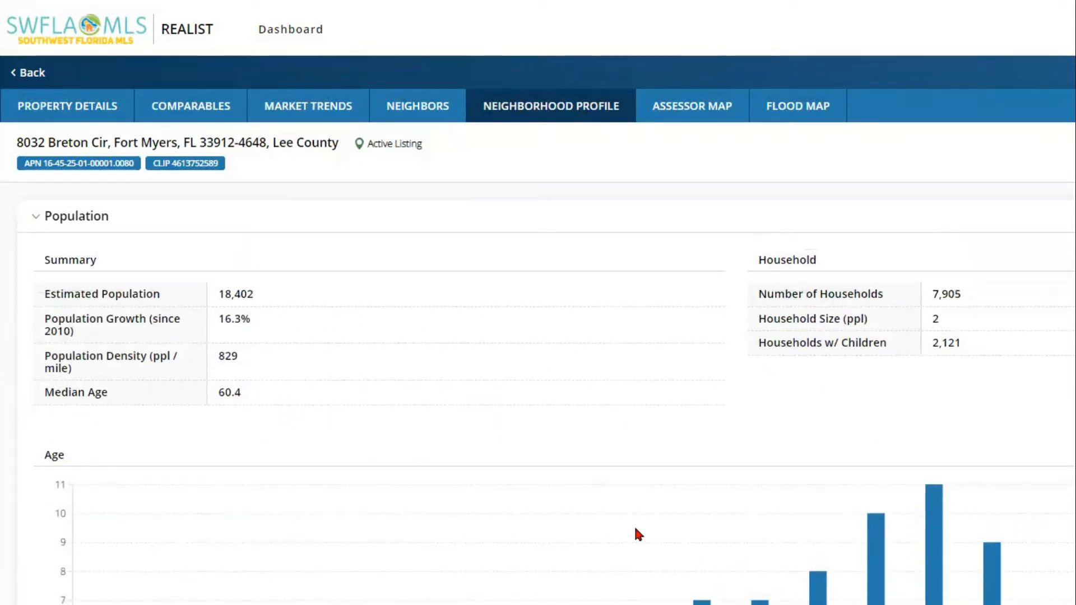
Step: Re-include Schools in Customize View, save the six-section preference, and go to Comparables
{"action": "left_click", "coordinate": [1073, 143]}
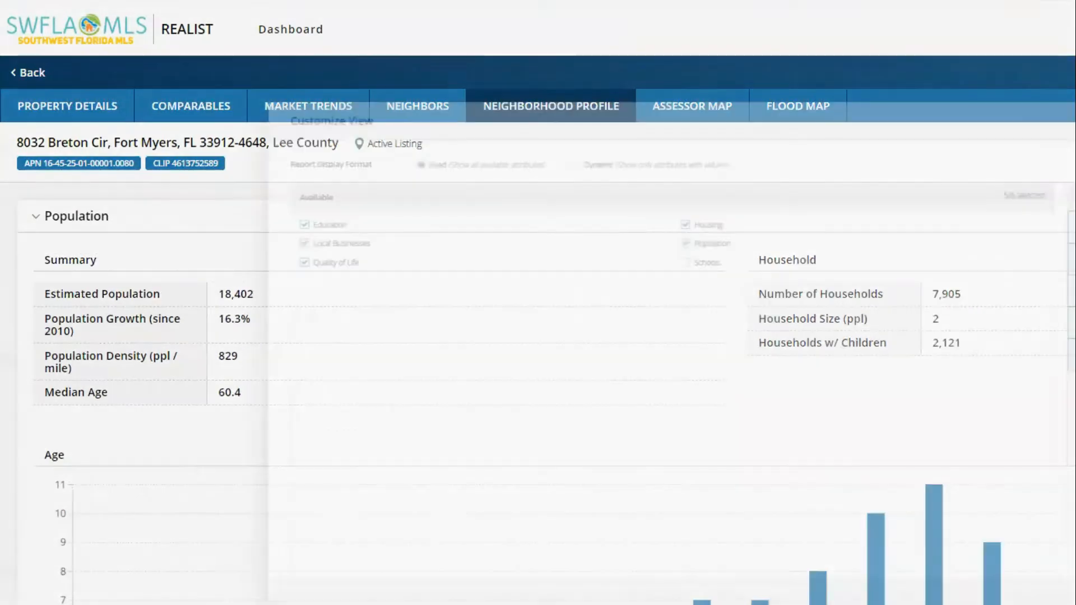
{"action": "left_click", "coordinate": [671, 238]}
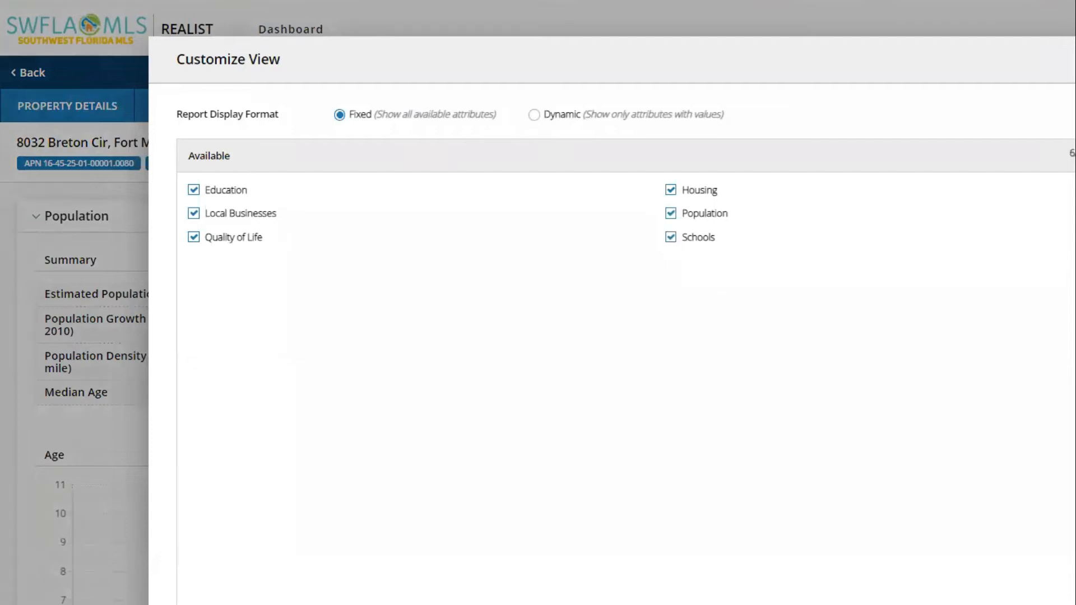
{"action": "left_click", "coordinate": [1073, 315]}
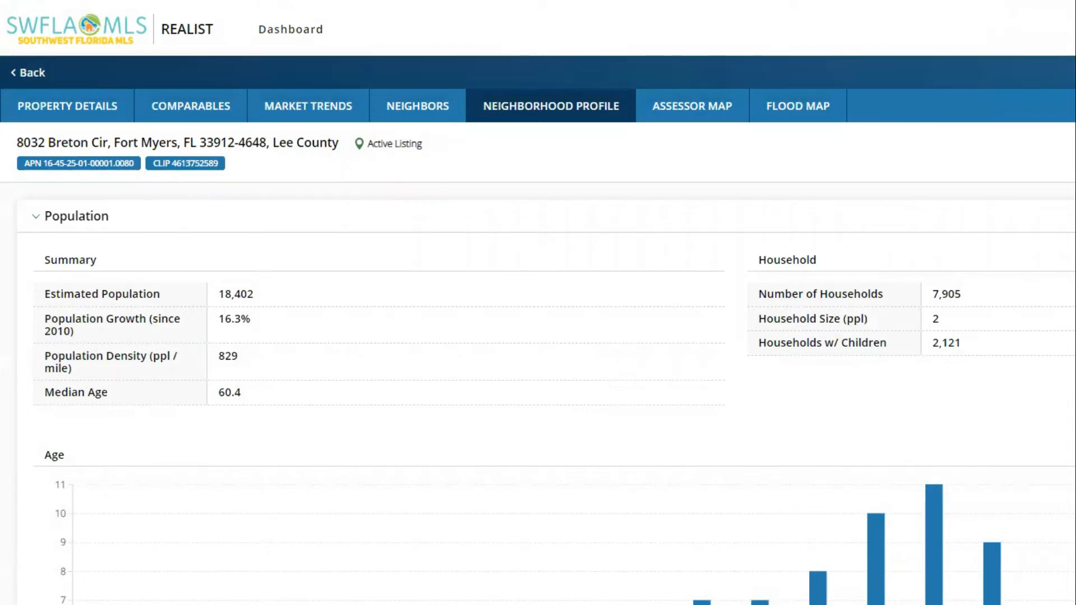
{"action": "left_click", "coordinate": [174, 104]}
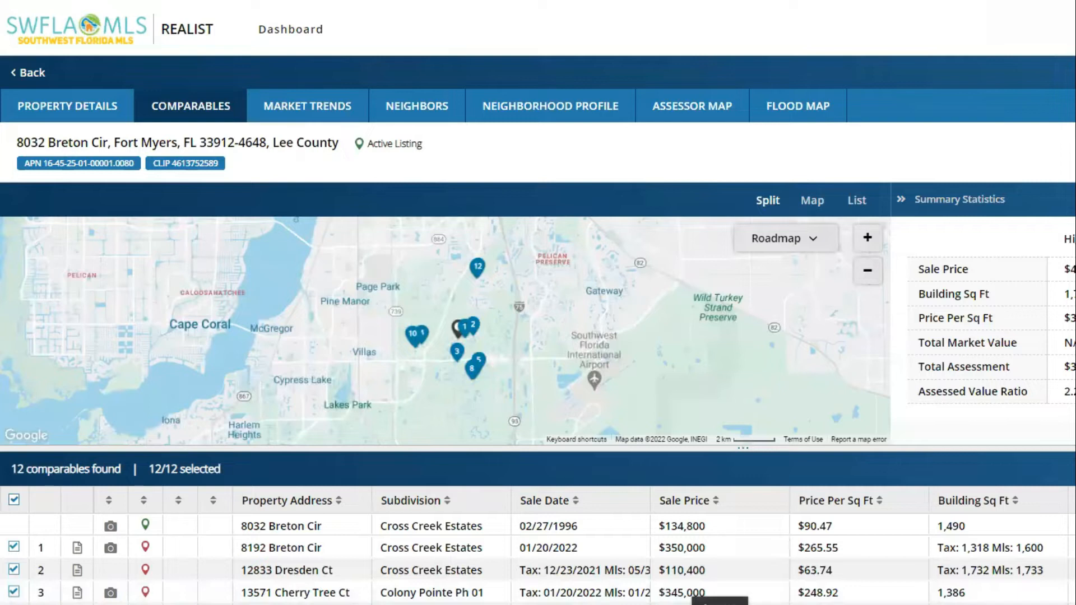
Step: Try Map and List views, return to Split, and enlarge the comparables table area
{"action": "left_click", "coordinate": [814, 201]}
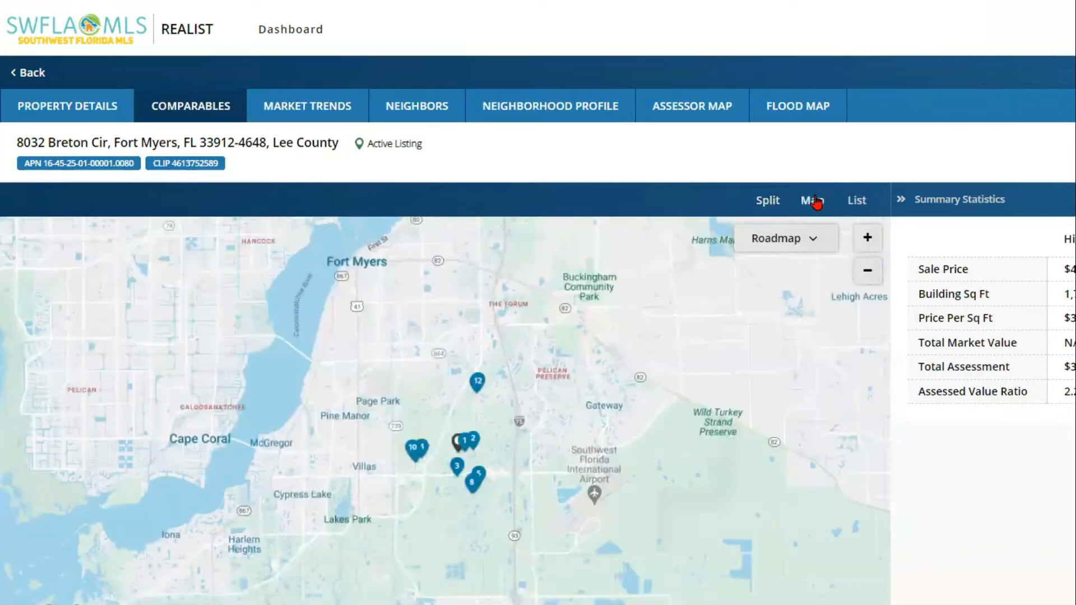
{"action": "left_click", "coordinate": [852, 205]}
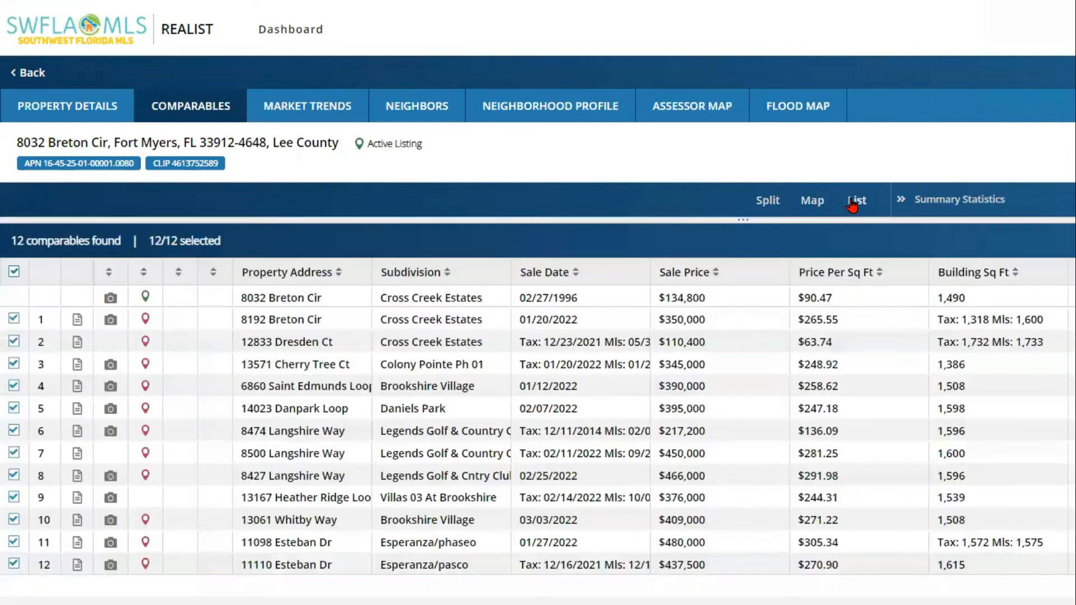
{"action": "left_click", "coordinate": [765, 205]}
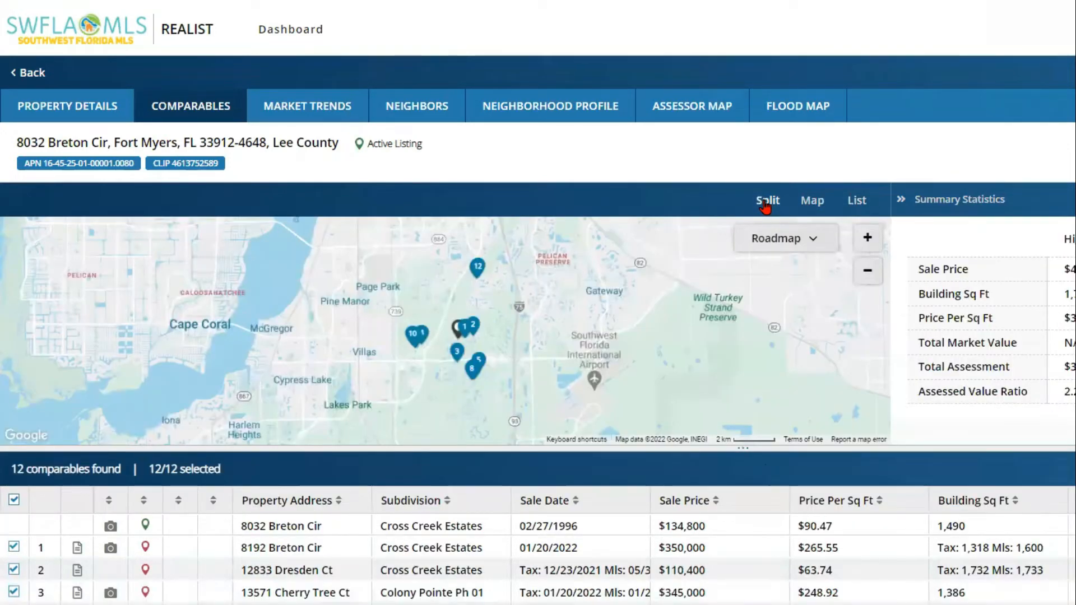
{"action": "left_click", "coordinate": [745, 451]}
{"action": "left_click_drag", "start_coordinate": [743, 446], "coordinate": [740, 480]}
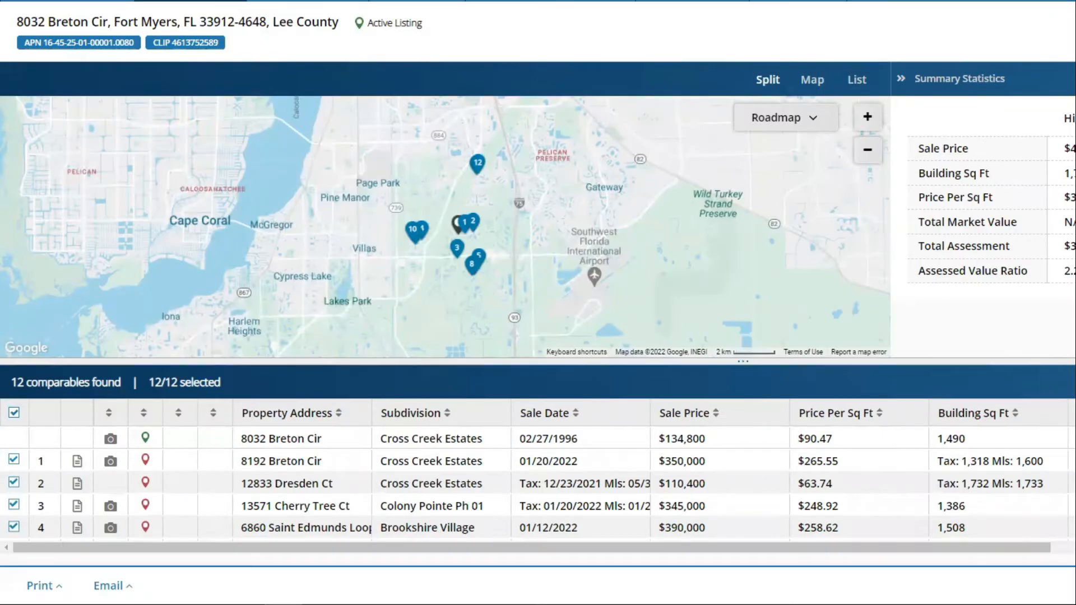
{"action": "scroll", "coordinate": [538, 493], "scroll_direction": "down", "scroll_amount": 5}
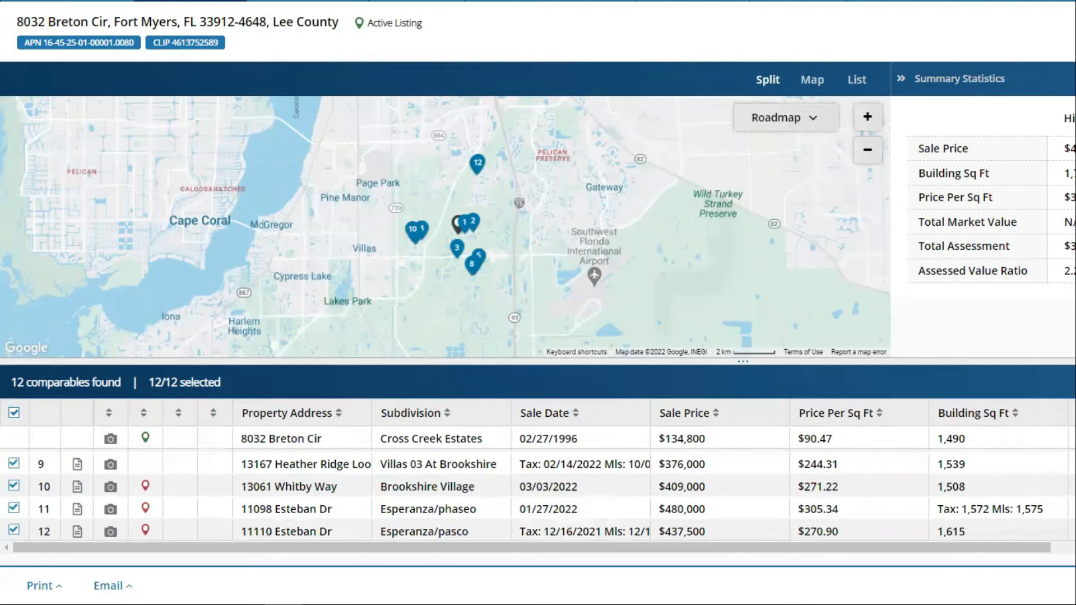
{"action": "scroll", "coordinate": [538, 493], "scroll_direction": "up", "scroll_amount": 5}
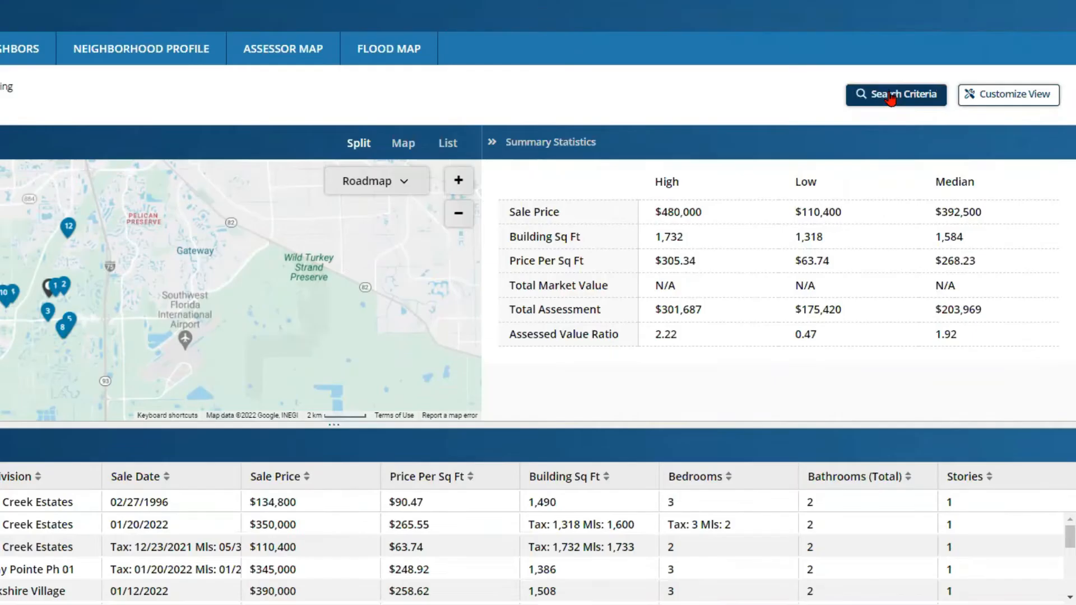
Step: Set Number of Comparables to 20, keeping Sort Method as Distance from Subject (Closest)
{"action": "left_click", "coordinate": [891, 95]}
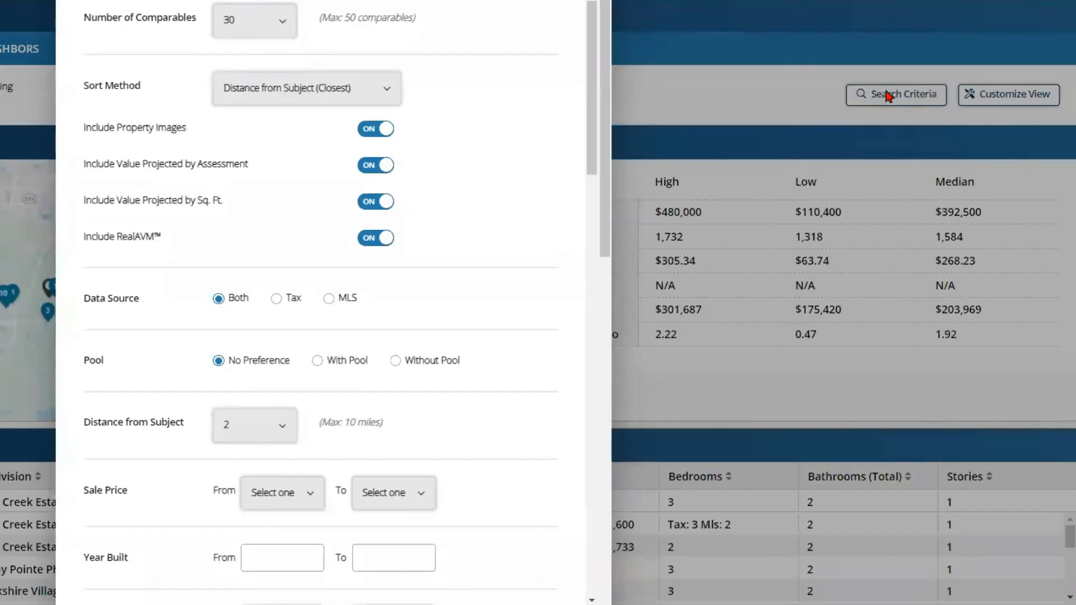
{"action": "left_click", "coordinate": [283, 25]}
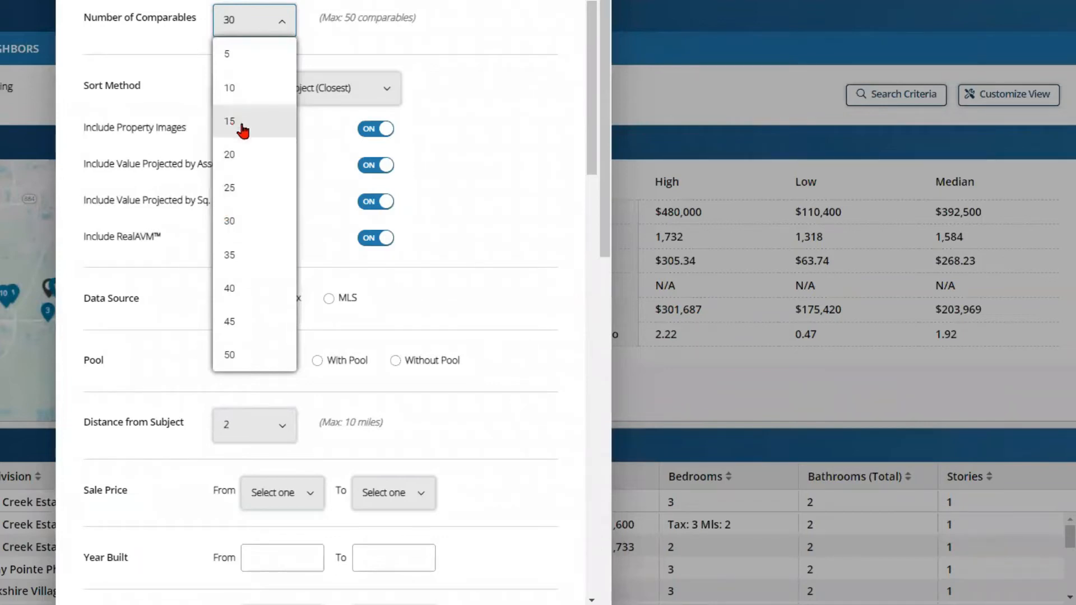
{"action": "left_click", "coordinate": [242, 156]}
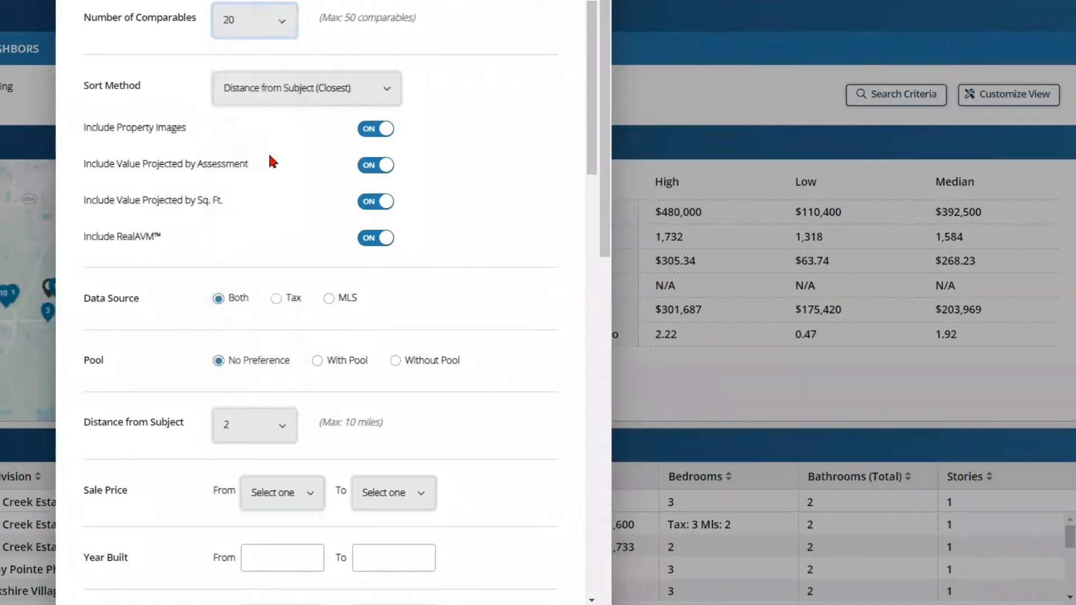
{"action": "left_click", "coordinate": [388, 88]}
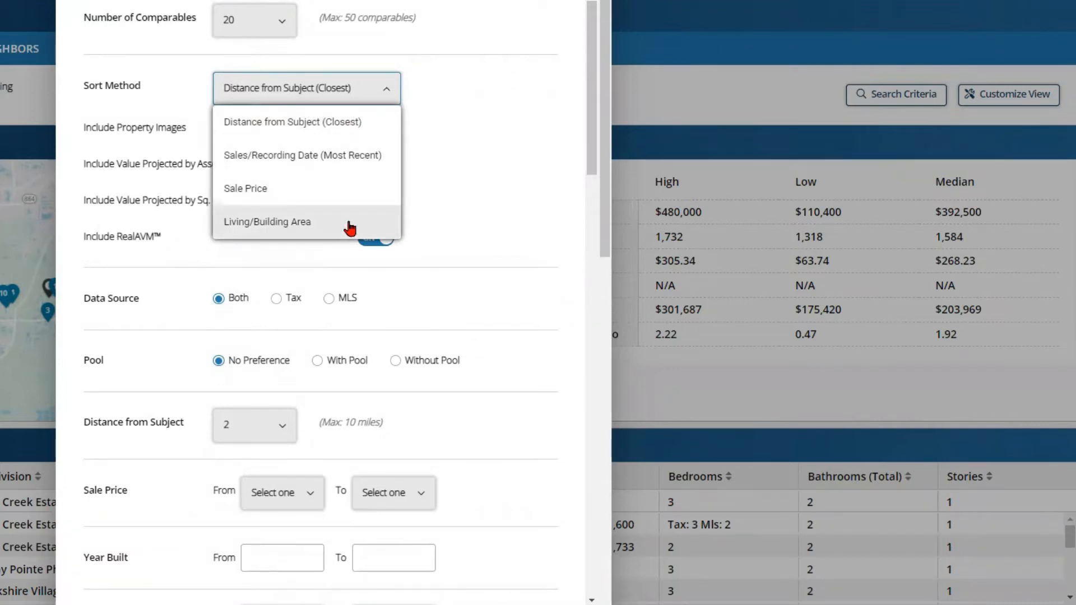
{"action": "left_click", "coordinate": [295, 93]}
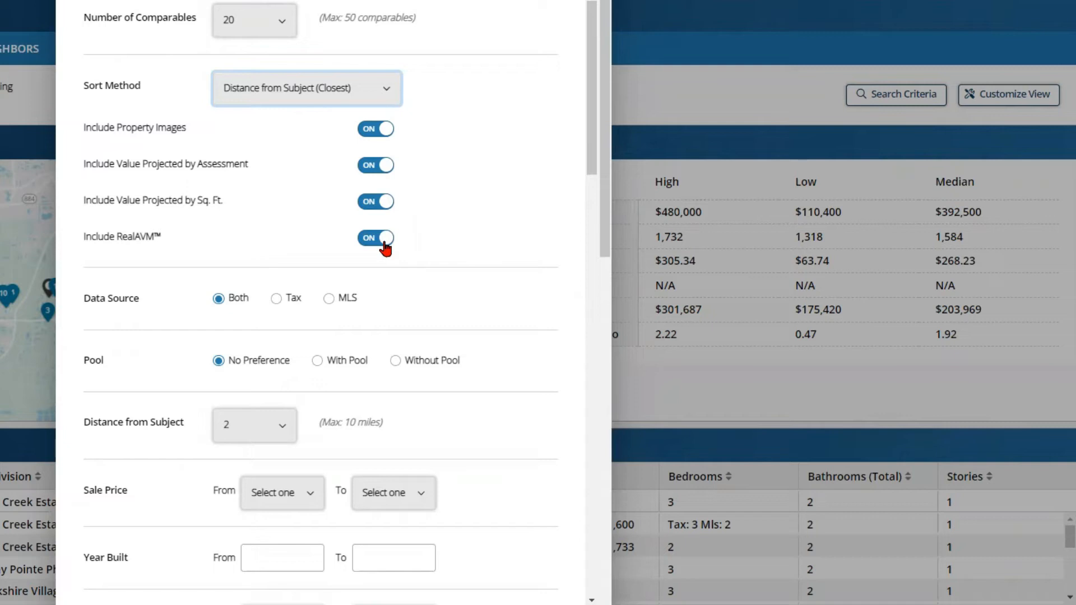
{"action": "left_click_drag", "start_coordinate": [590, 147], "coordinate": [595, 227]}
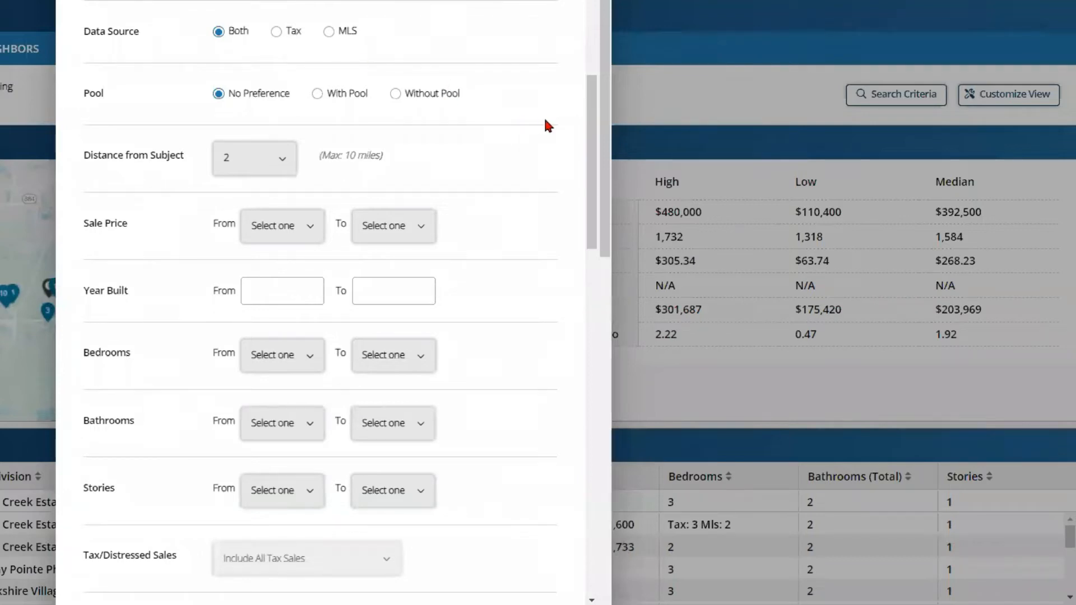
{"action": "left_click_drag", "start_coordinate": [591, 130], "coordinate": [582, 209]}
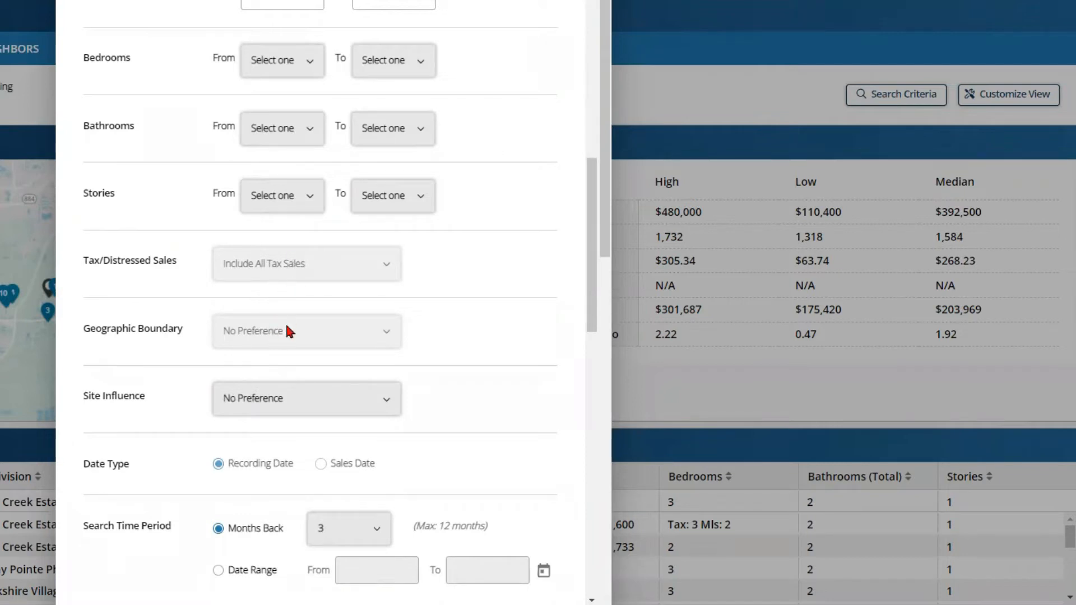
{"action": "left_click_drag", "start_coordinate": [591, 304], "coordinate": [593, 230]}
Step: Set the comparables Data Source to Tax records only
{"action": "scroll", "coordinate": [438, 173], "scroll_direction": "up", "scroll_amount": 3}
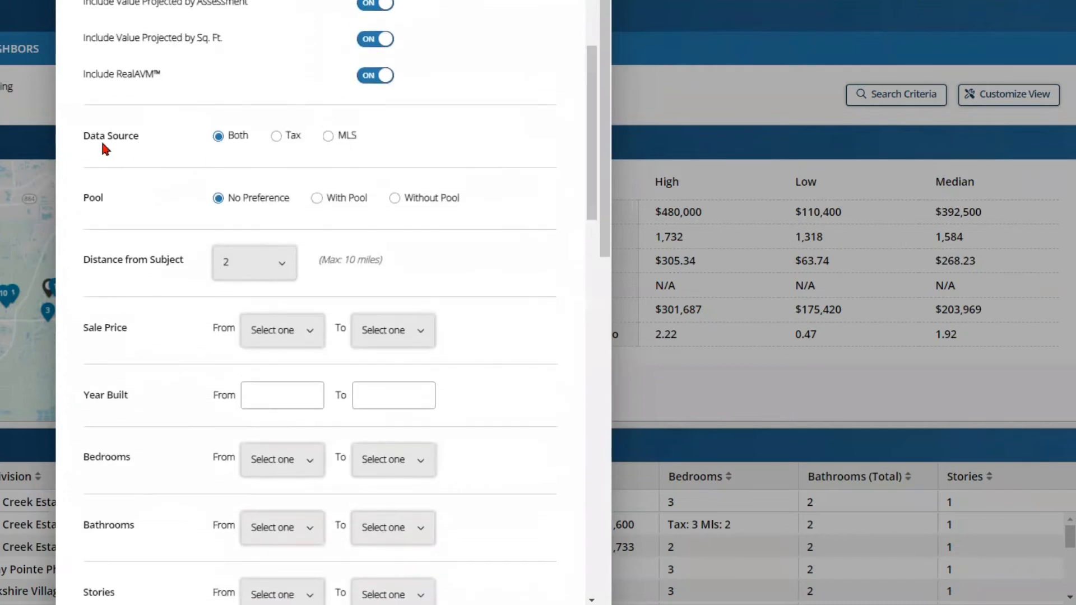
{"action": "left_click", "coordinate": [276, 137]}
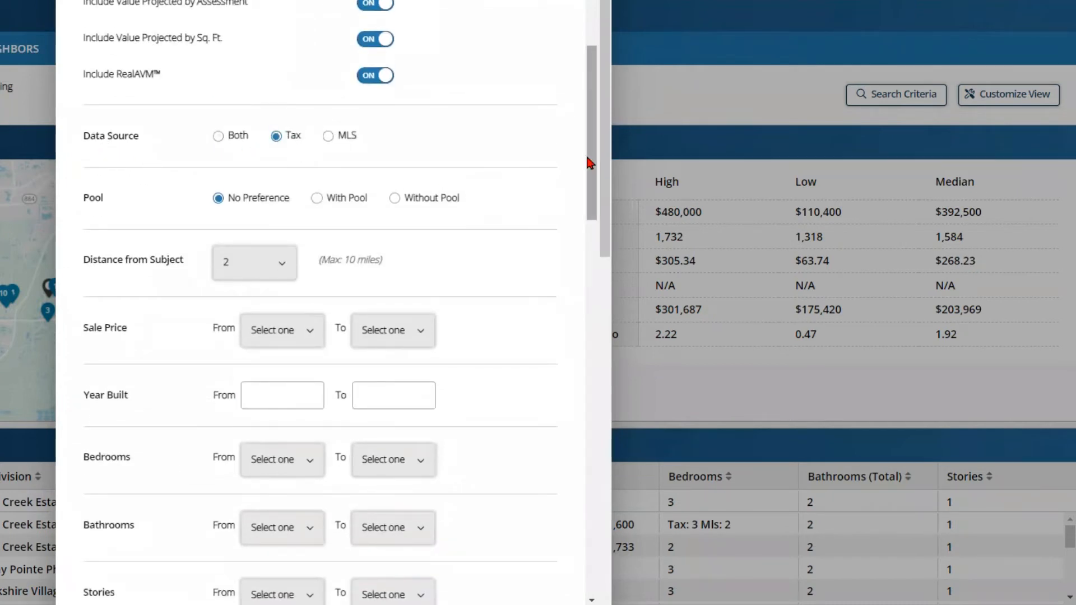
{"action": "scroll", "coordinate": [583, 162], "scroll_direction": "down", "scroll_amount": 8}
{"action": "scroll", "coordinate": [570, 299], "scroll_direction": "down", "scroll_amount": 2}
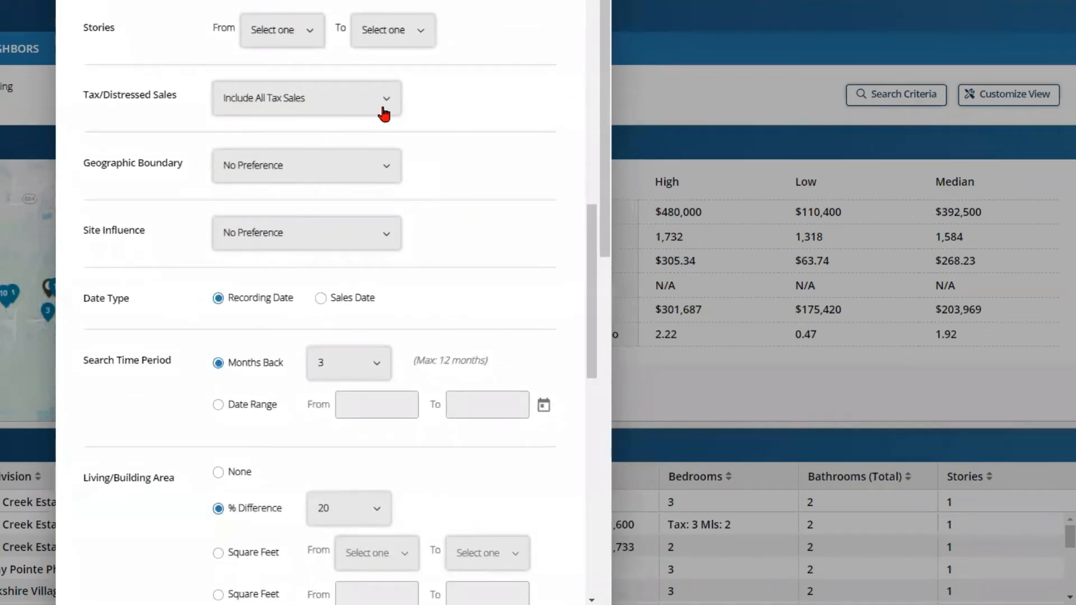
Step: Review the Tax/Distressed Sales, Geographic Boundary and Site Influence choices, leaving them unchanged
{"action": "left_click", "coordinate": [354, 102]}
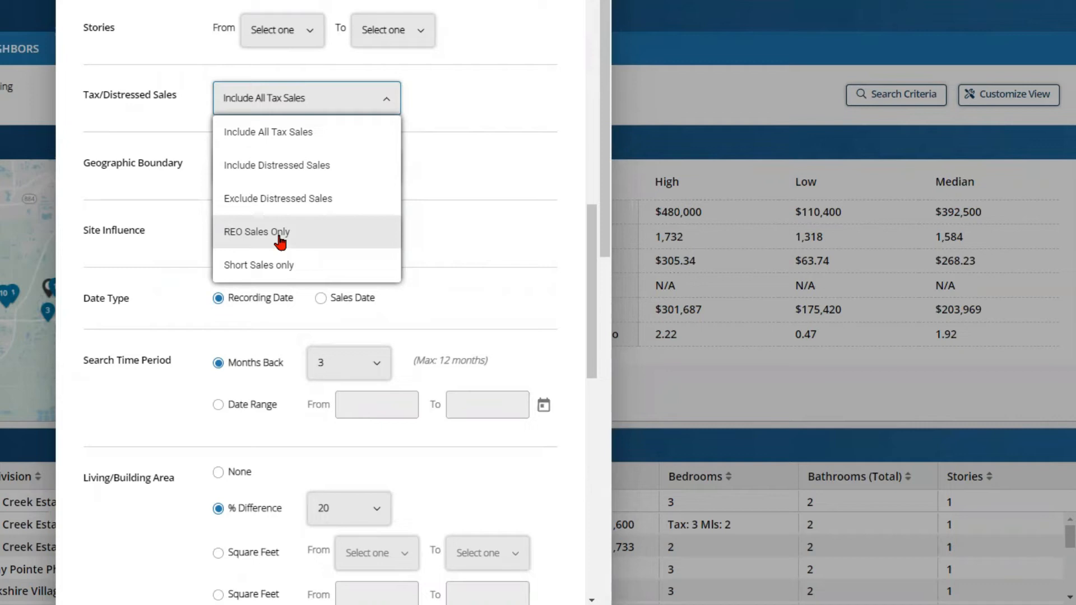
{"action": "left_click", "coordinate": [434, 101]}
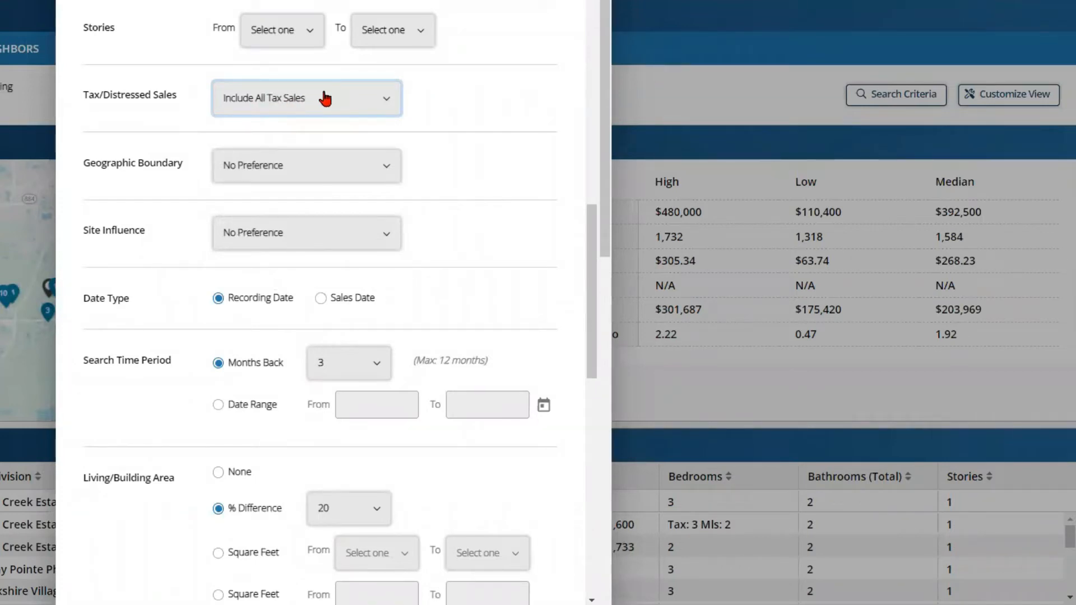
{"action": "left_click", "coordinate": [342, 175]}
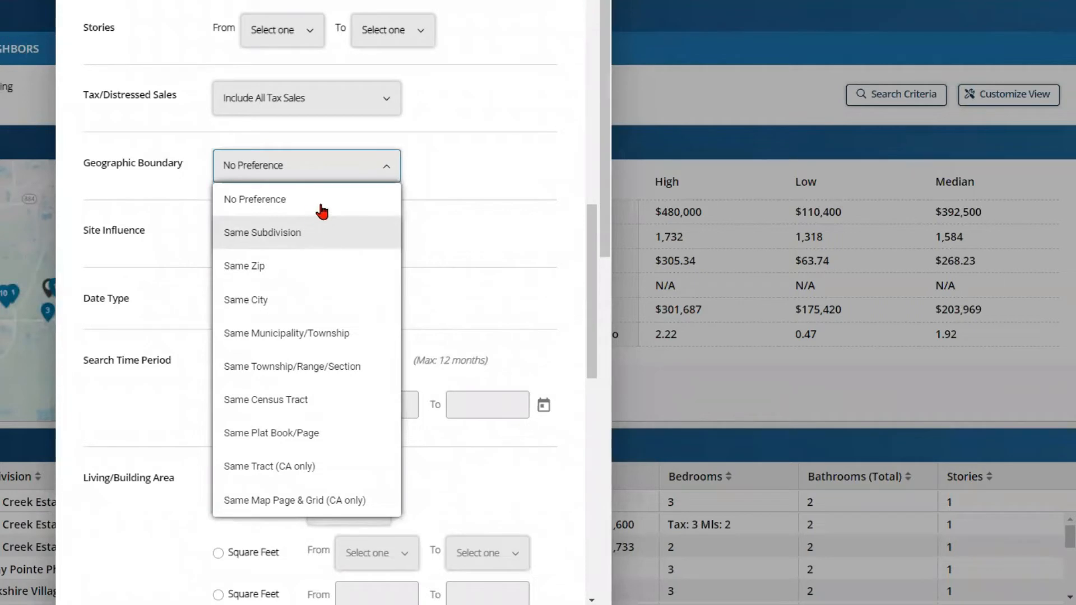
{"action": "left_click", "coordinate": [466, 160]}
{"action": "left_click", "coordinate": [352, 240]}
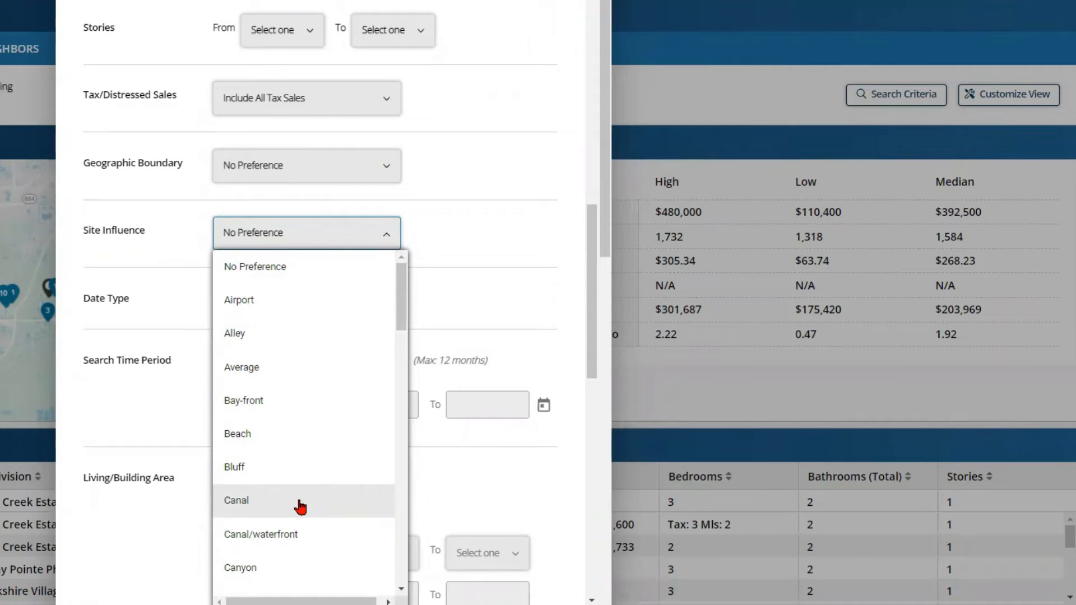
{"action": "left_click", "coordinate": [501, 231]}
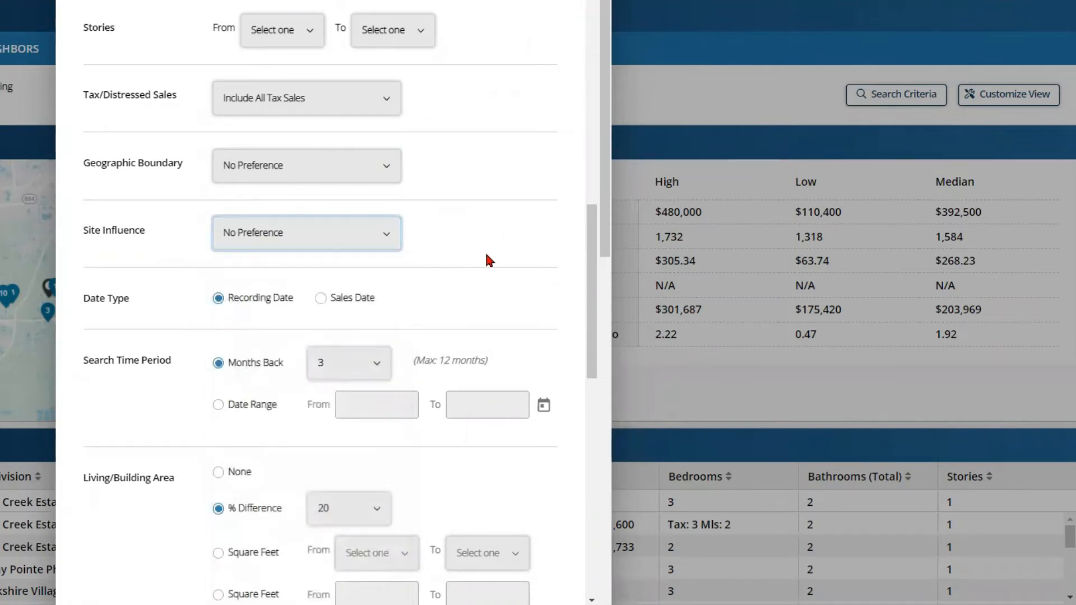
{"action": "scroll", "coordinate": [487, 258], "scroll_direction": "up", "scroll_amount": 8}
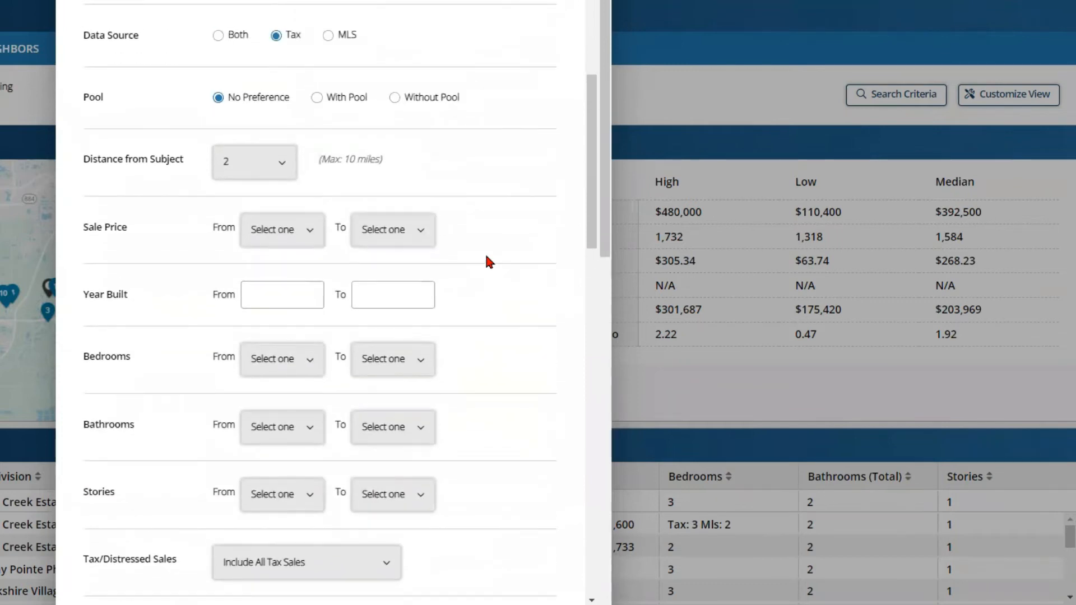
Step: Switch the Data Source to MLS, then back to Both
{"action": "scroll", "coordinate": [486, 257], "scroll_direction": "up", "scroll_amount": 2}
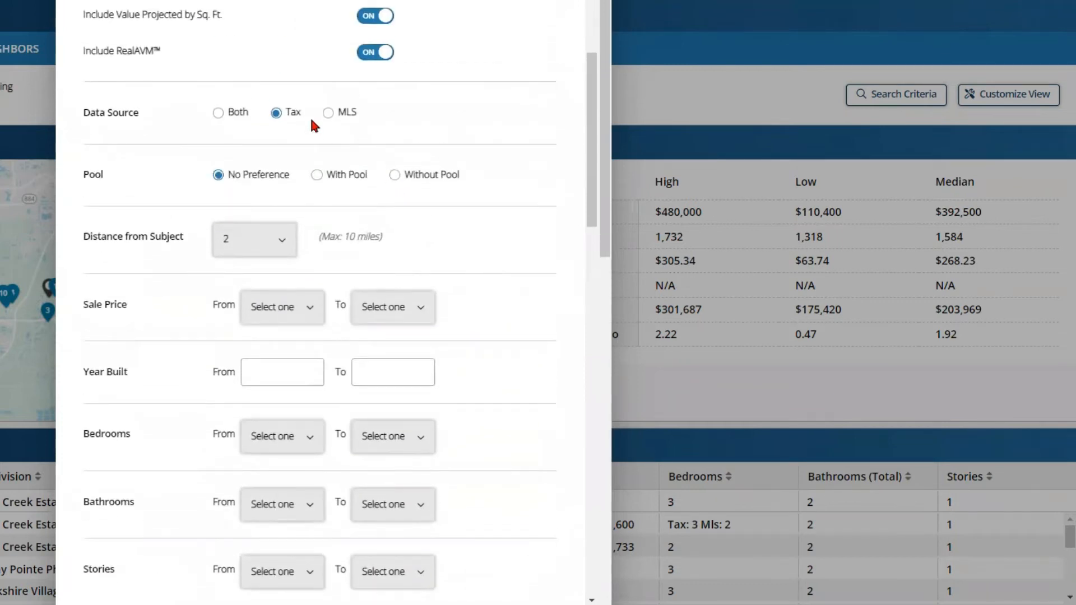
{"action": "left_click", "coordinate": [329, 113]}
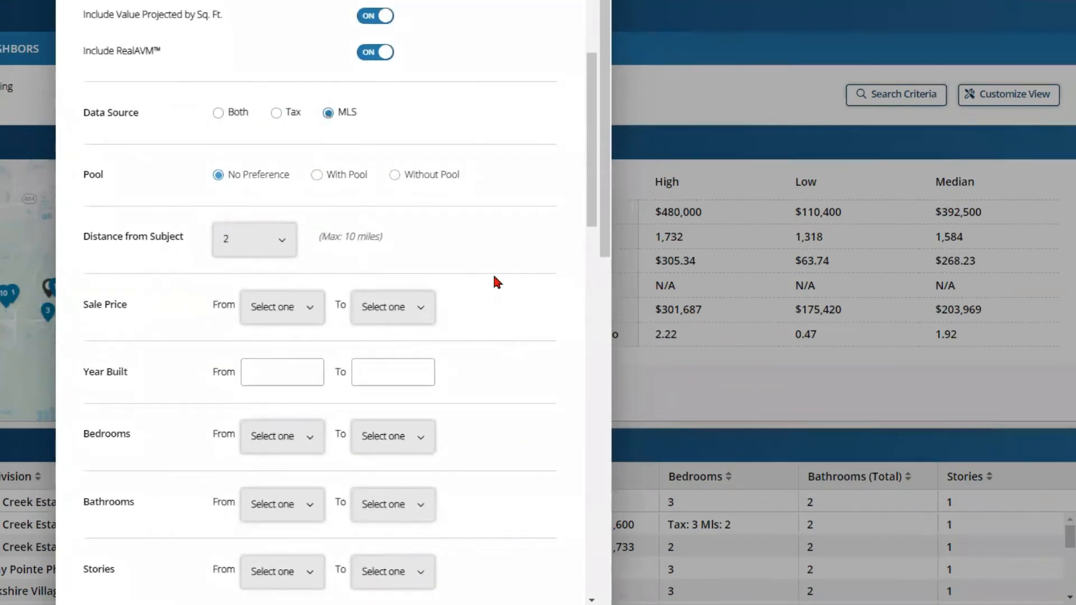
{"action": "scroll", "coordinate": [507, 283], "scroll_direction": "down", "scroll_amount": 5}
{"action": "scroll", "coordinate": [507, 278], "scroll_direction": "down", "scroll_amount": 1}
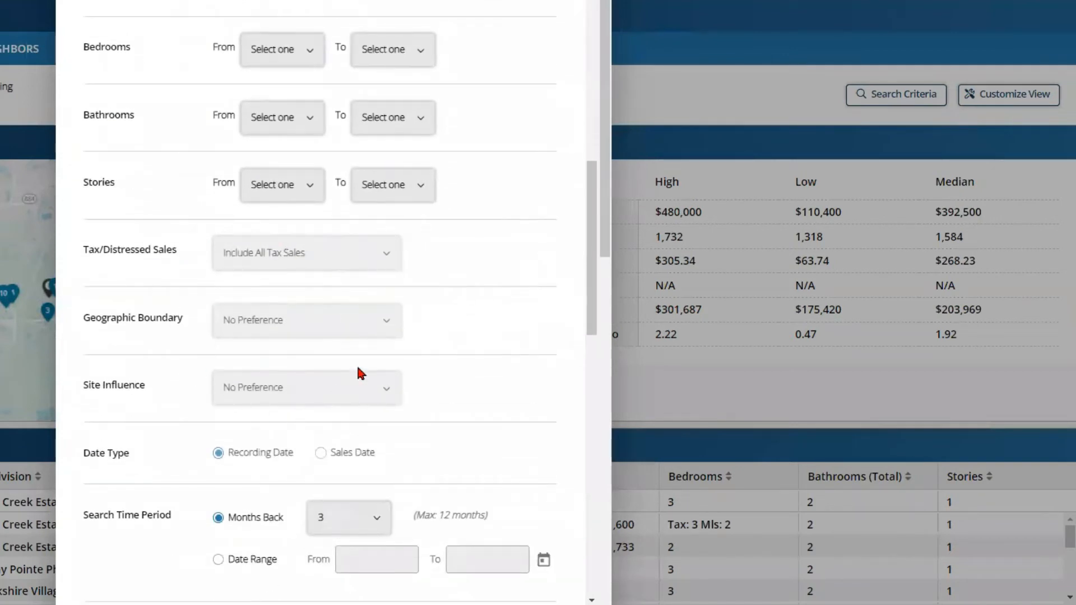
{"action": "scroll", "coordinate": [560, 241], "scroll_direction": "up", "scroll_amount": 4}
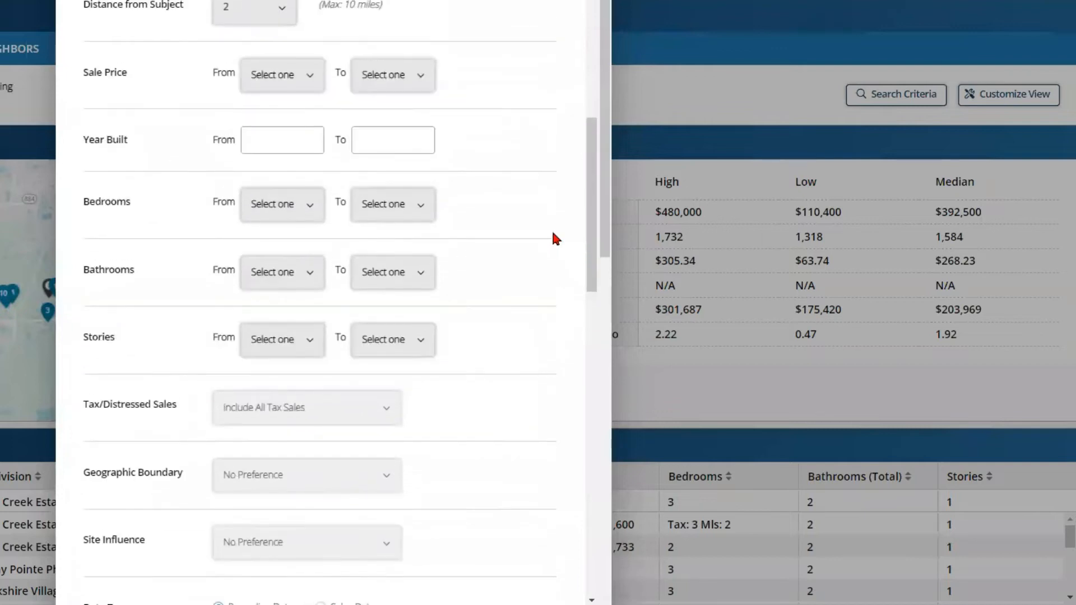
{"action": "left_click", "coordinate": [217, 38]}
Step: Review the Site Influence choices without changing them
{"action": "scroll", "coordinate": [493, 229], "scroll_direction": "down", "scroll_amount": 3}
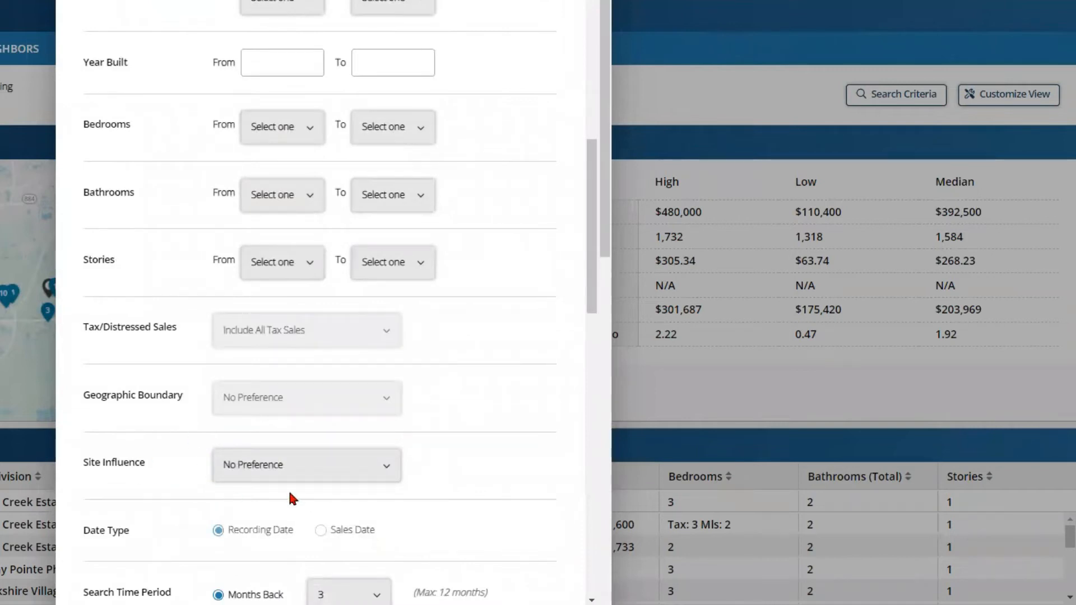
{"action": "left_click", "coordinate": [331, 470]}
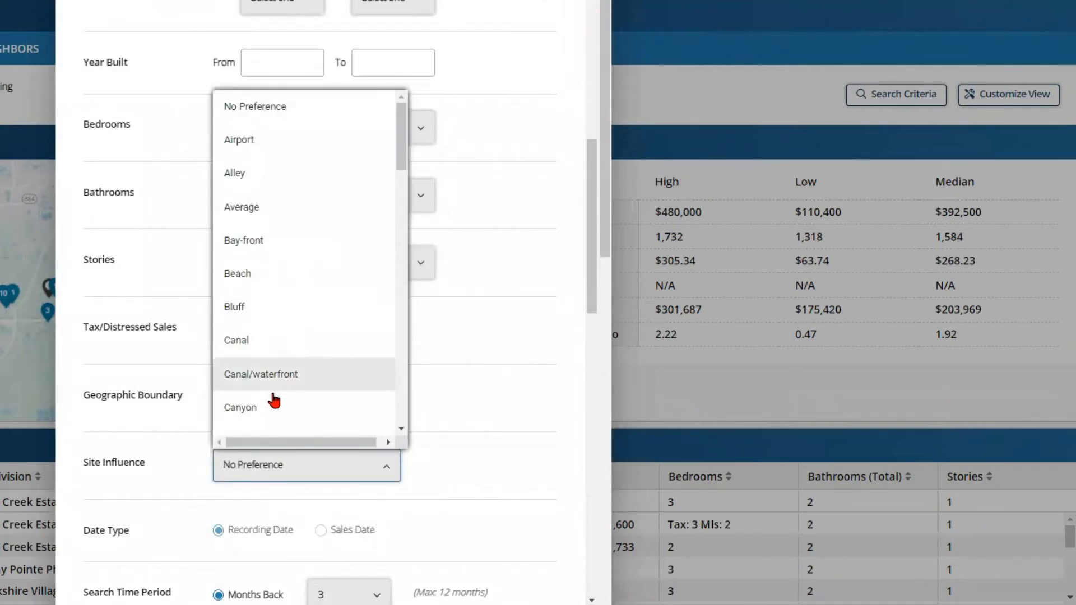
{"action": "left_click", "coordinate": [581, 339]}
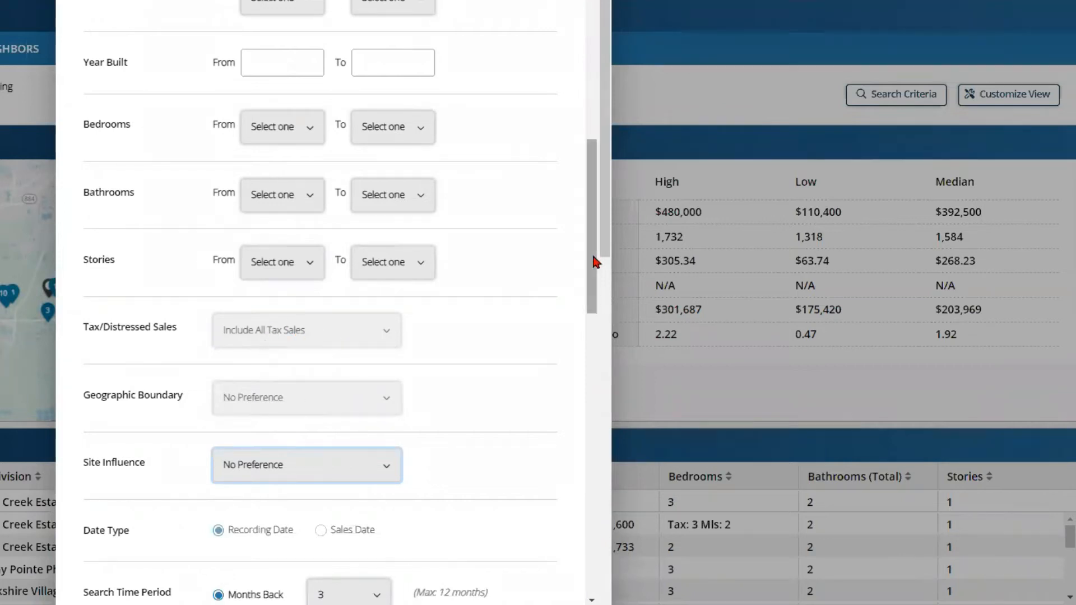
{"action": "left_click_drag", "start_coordinate": [591, 261], "coordinate": [587, 179]}
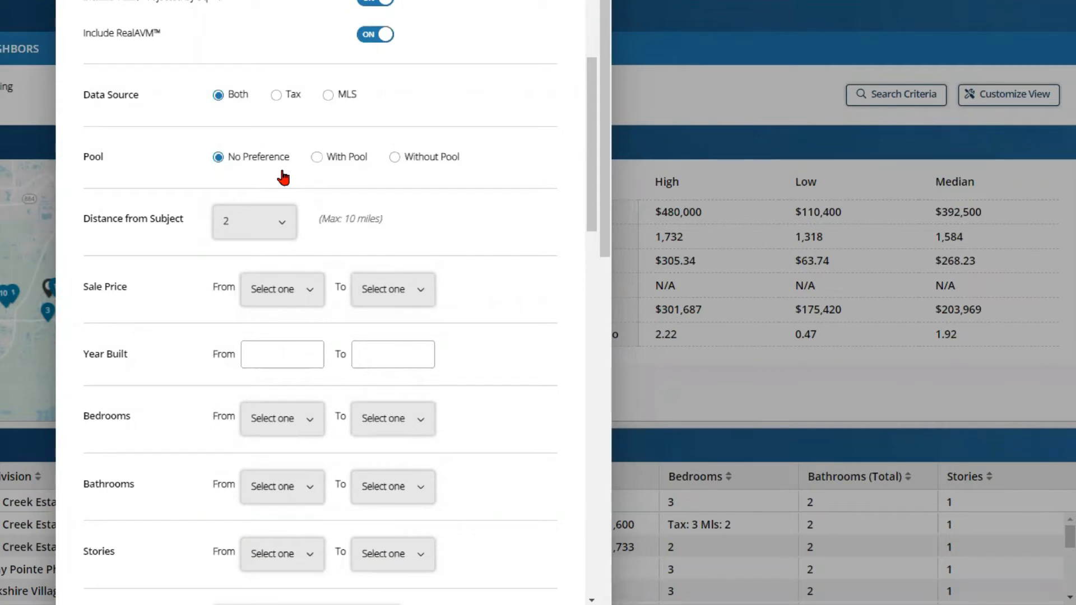
Step: Pick 1 mile from the Distance from Subject list
{"action": "scroll", "coordinate": [283, 178], "scroll_direction": "down", "scroll_amount": 1}
{"action": "left_click", "coordinate": [279, 150]}
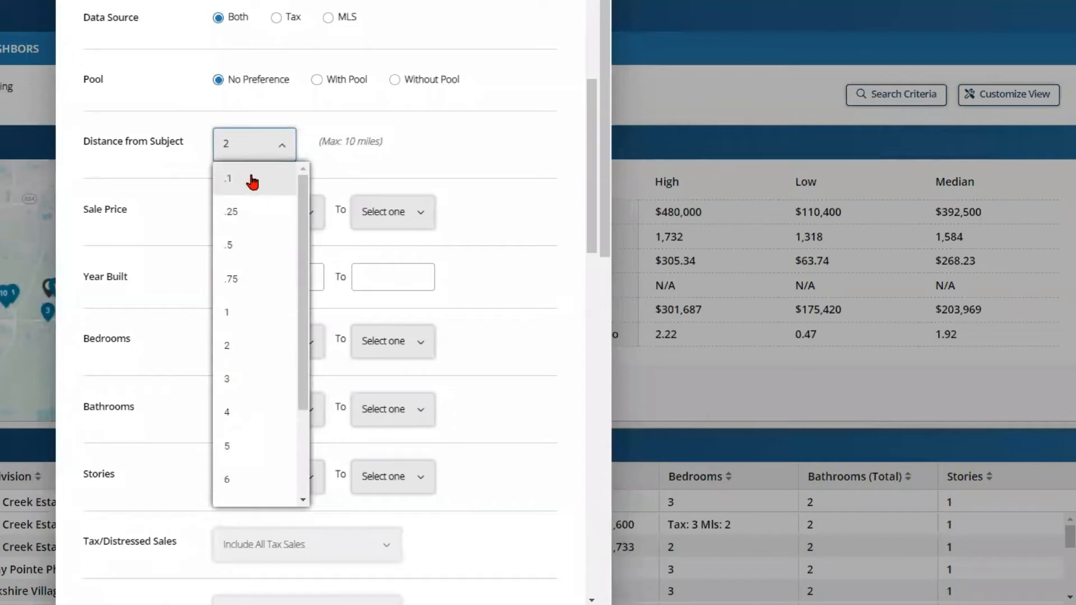
{"action": "left_click_drag", "start_coordinate": [304, 271], "coordinate": [331, 454]}
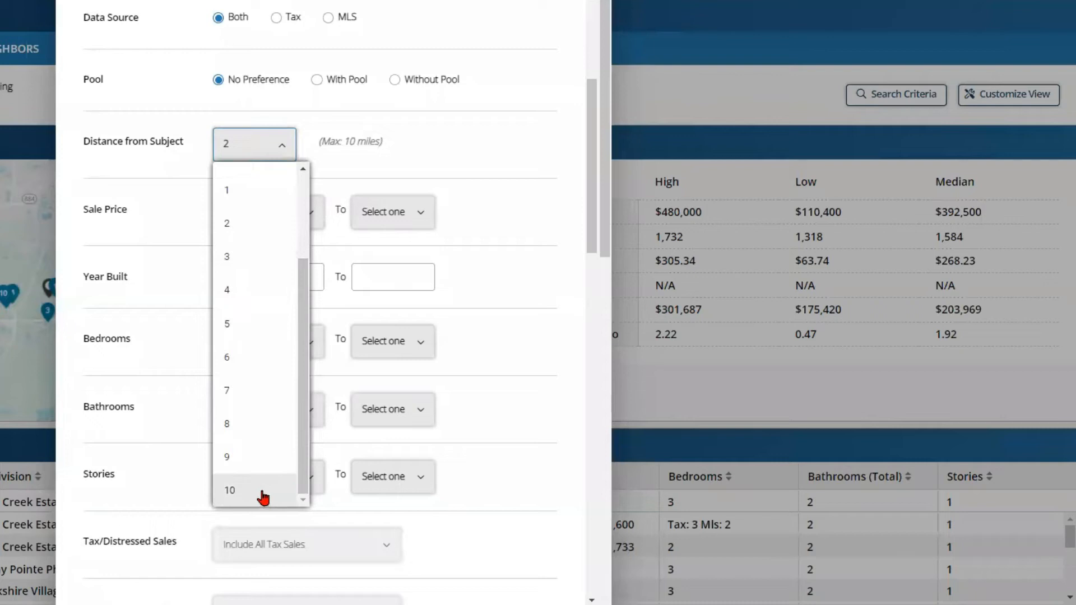
{"action": "left_click", "coordinate": [251, 196]}
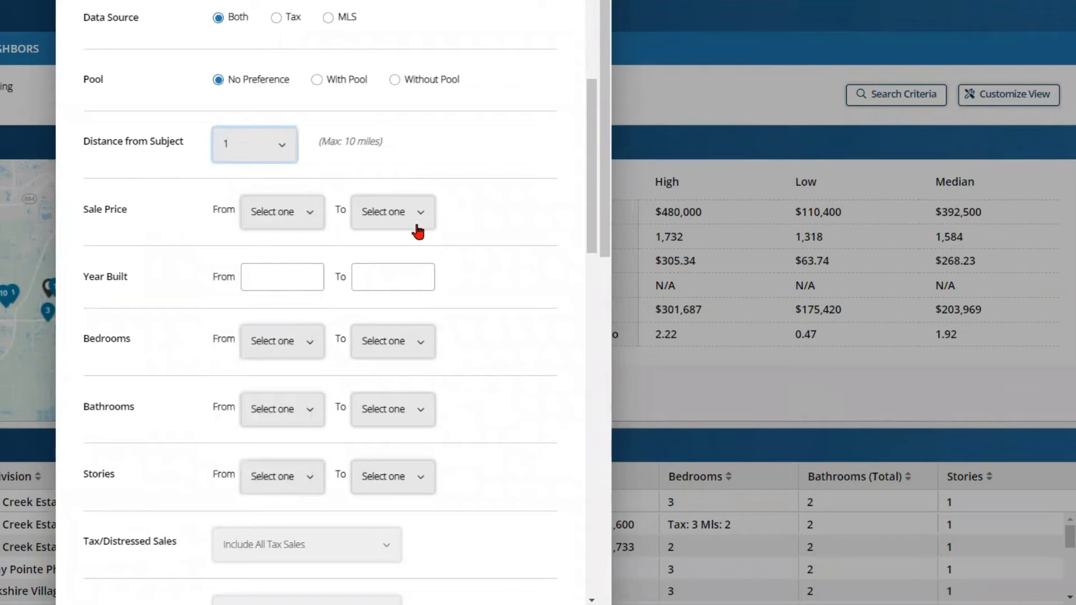
Step: Scroll down and check the Site Influence choices, leaving them unchanged
{"action": "scroll", "coordinate": [591, 179], "scroll_direction": "down", "scroll_amount": 1}
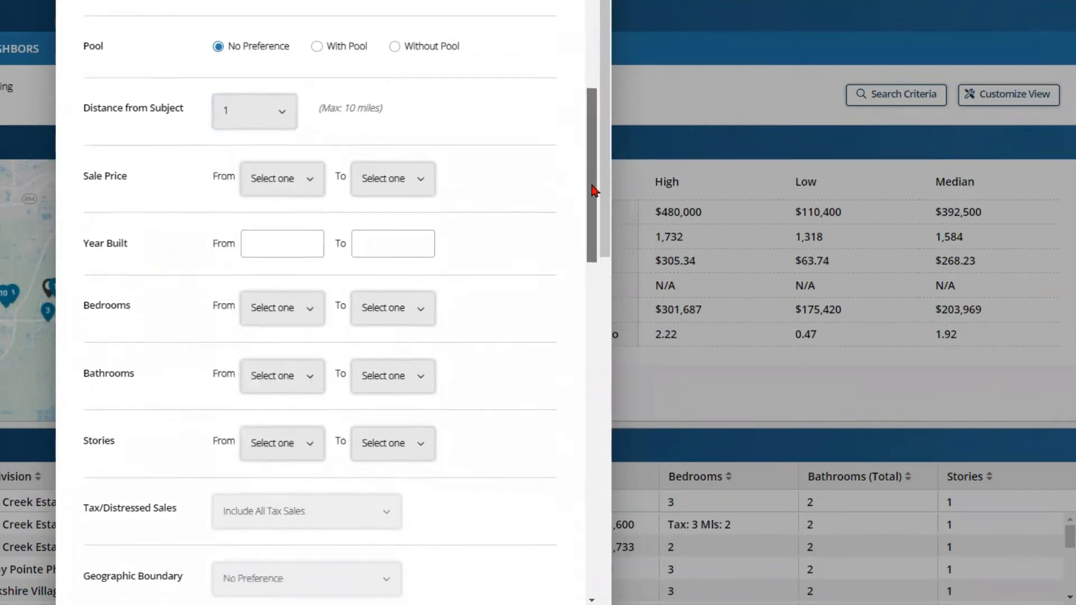
{"action": "scroll", "coordinate": [594, 199], "scroll_direction": "down", "scroll_amount": 2}
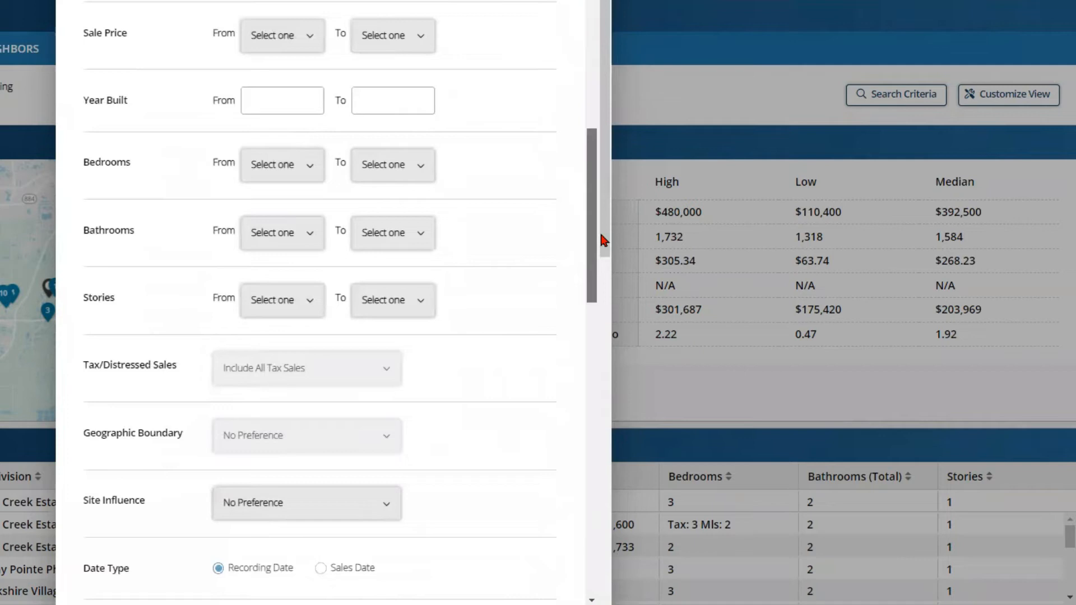
{"action": "scroll", "coordinate": [600, 235], "scroll_direction": "down", "scroll_amount": 2}
{"action": "scroll", "coordinate": [606, 264], "scroll_direction": "down", "scroll_amount": 4}
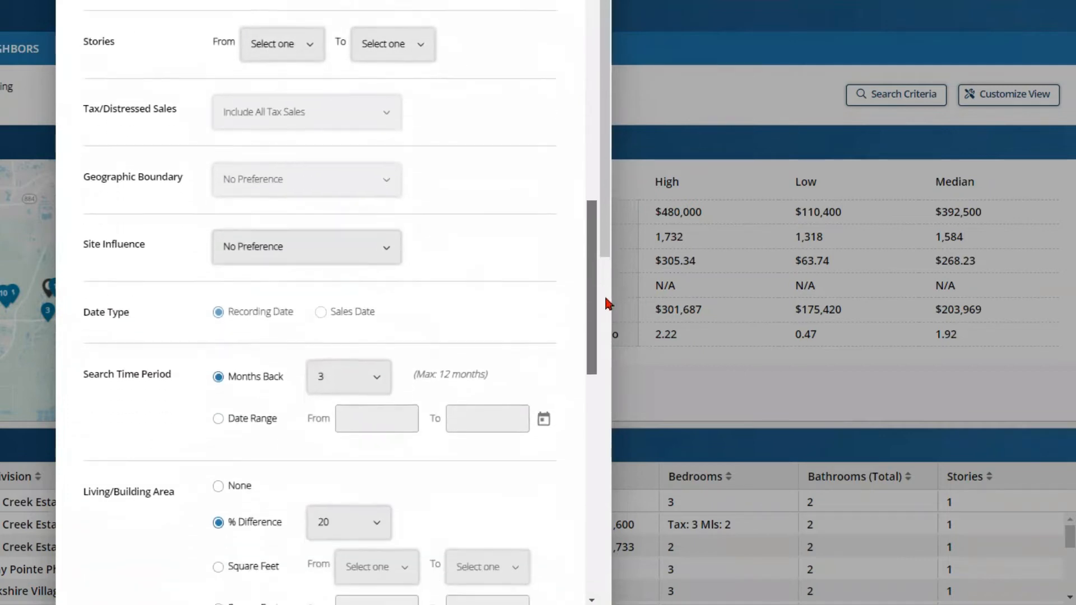
{"action": "scroll", "coordinate": [611, 321], "scroll_direction": "down", "scroll_amount": 1}
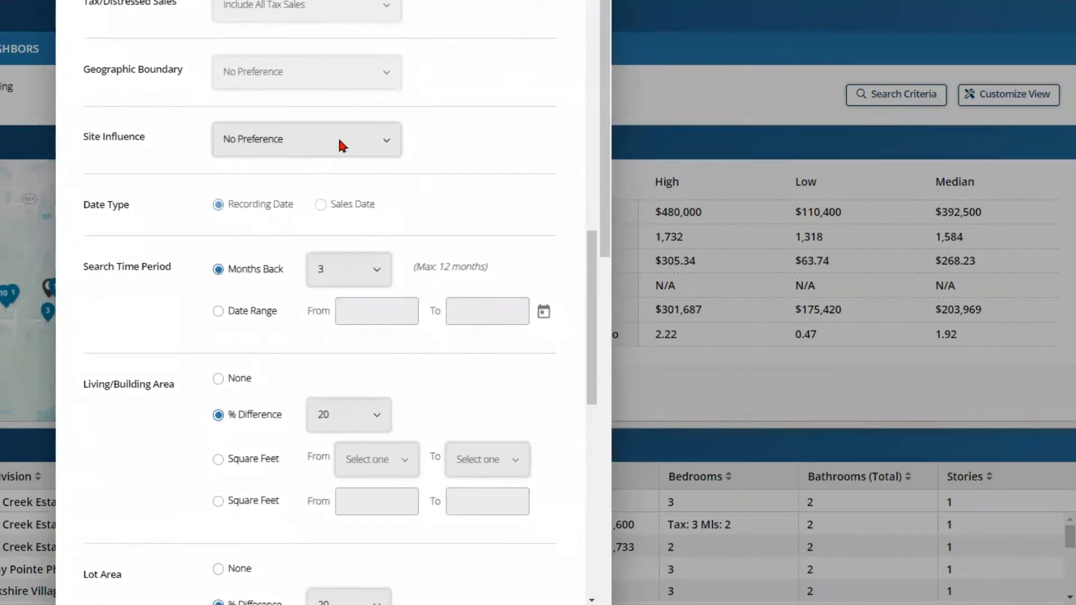
{"action": "left_click", "coordinate": [352, 141]}
{"action": "left_click", "coordinate": [353, 142]}
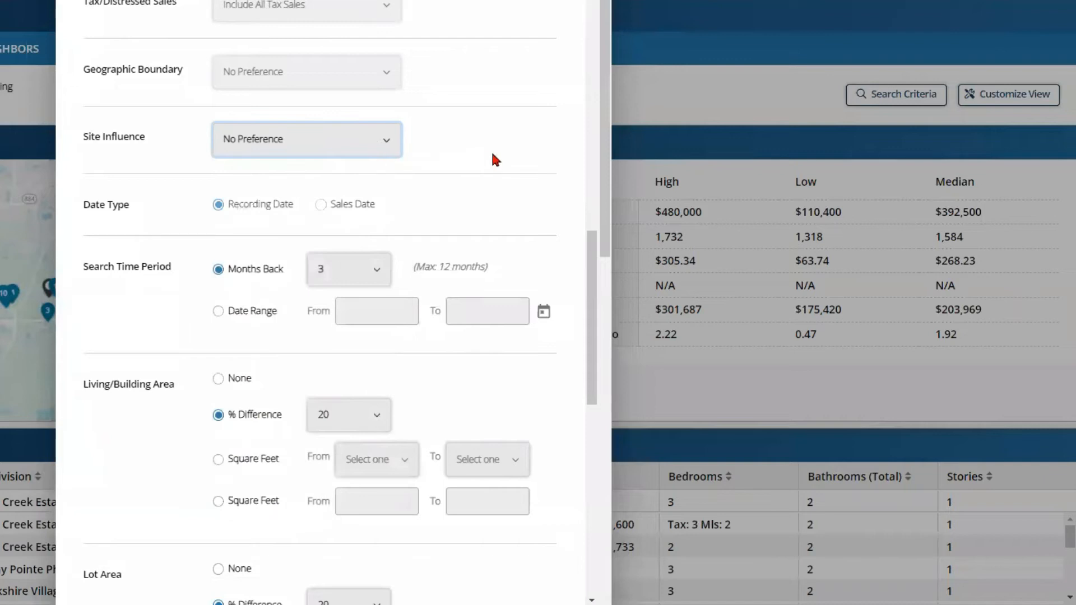
Step: Keep the period at 3 Months Back after briefly selecting Date Range
{"action": "scroll", "coordinate": [492, 159], "scroll_direction": "down", "scroll_amount": 1}
{"action": "scroll", "coordinate": [491, 159], "scroll_direction": "down", "scroll_amount": 1}
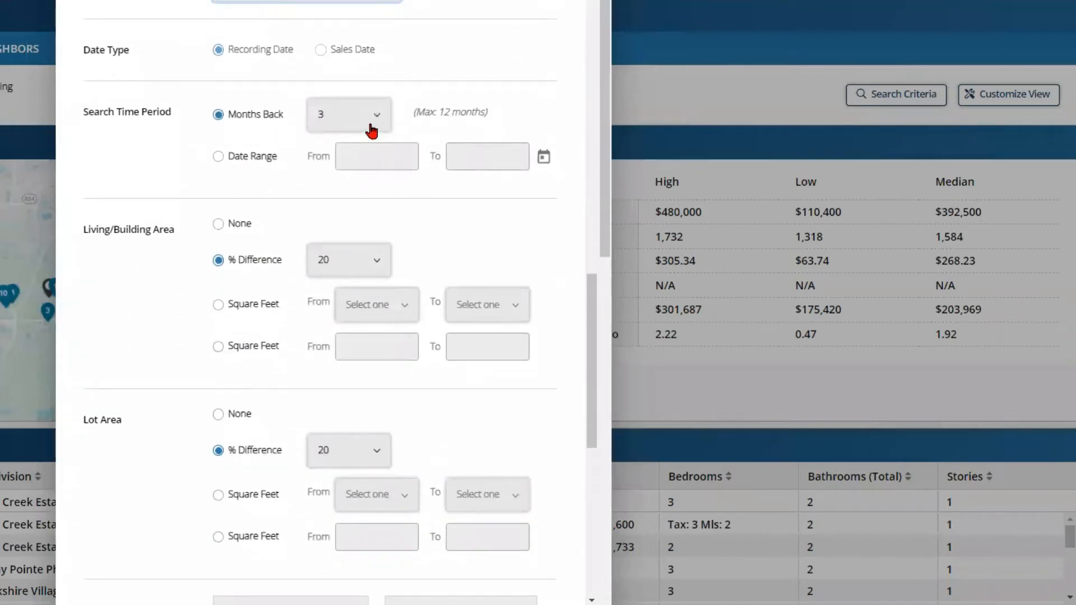
{"action": "left_click", "coordinate": [372, 129]}
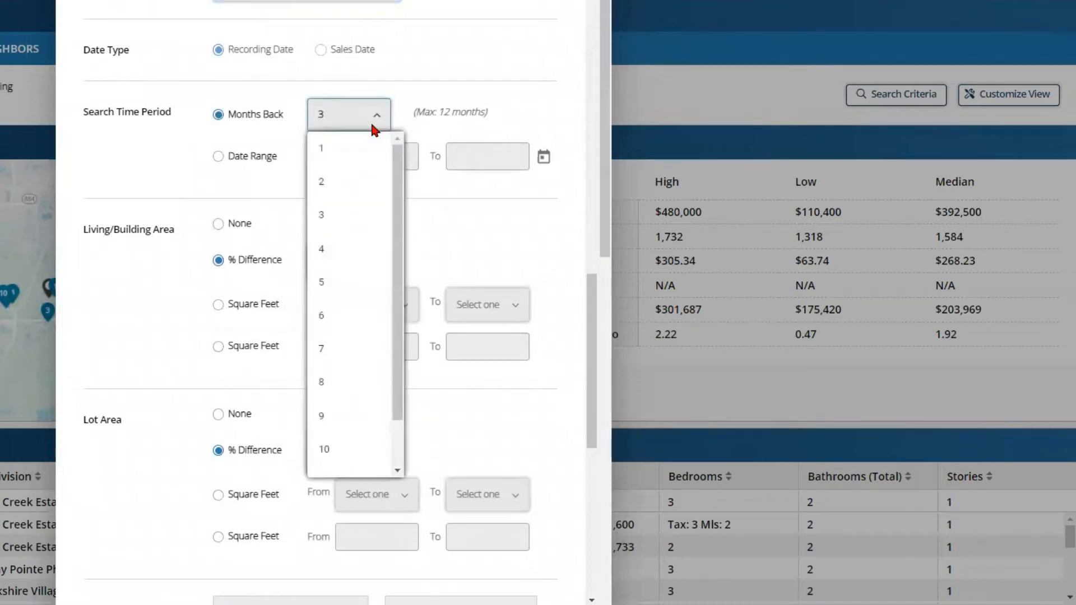
{"action": "left_click", "coordinate": [372, 119]}
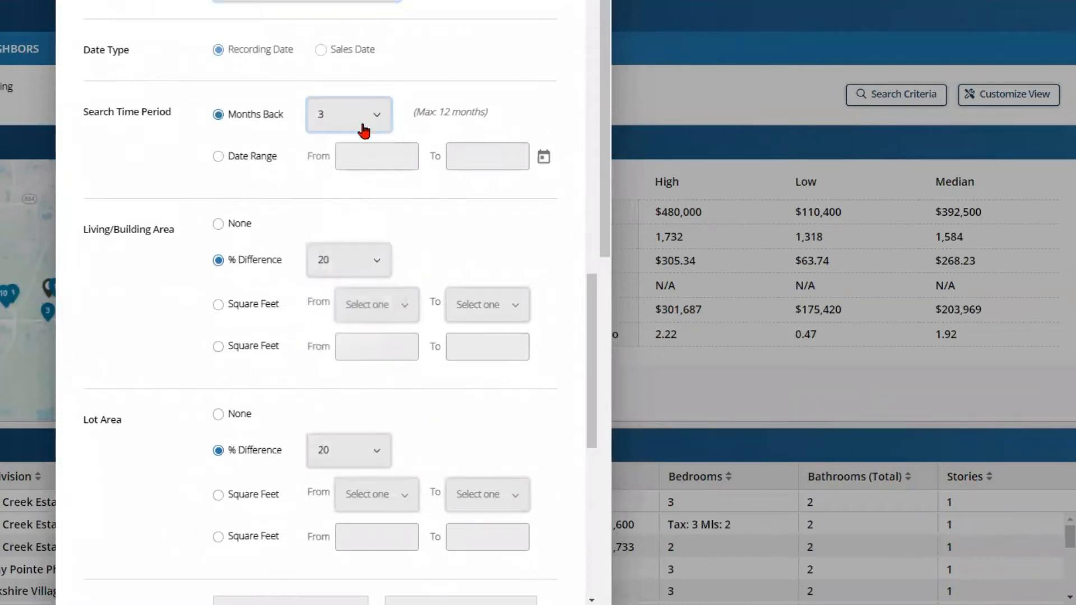
{"action": "left_click", "coordinate": [219, 161]}
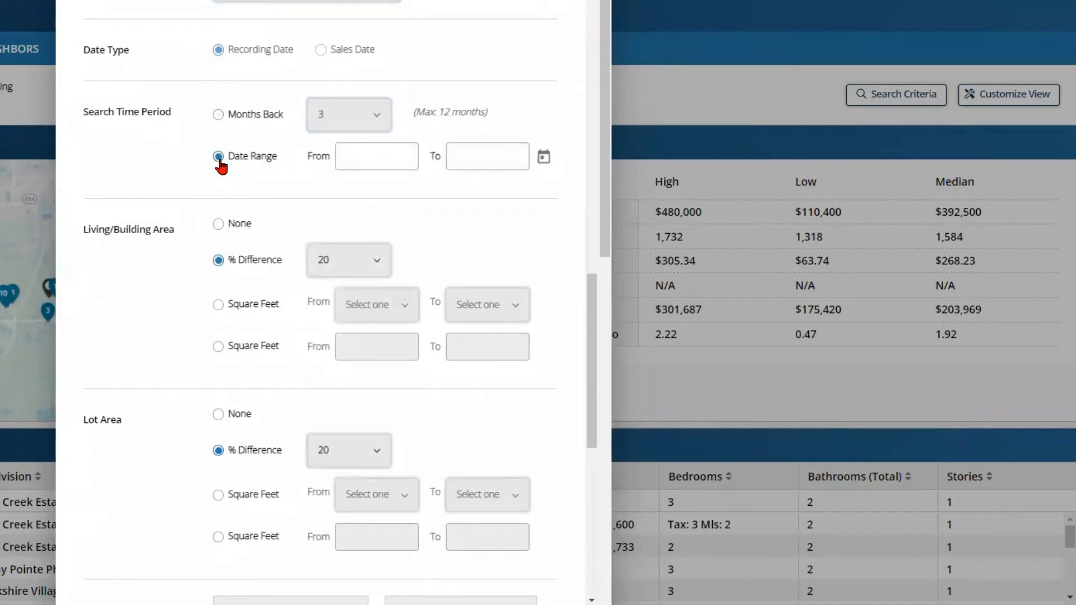
{"action": "left_click", "coordinate": [218, 118]}
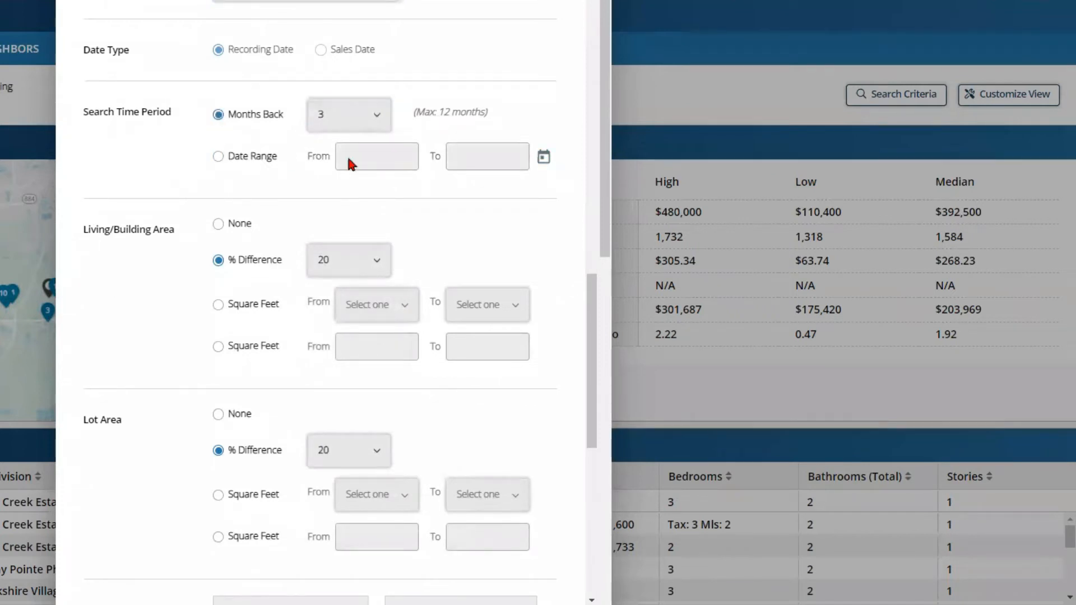
Step: Set both Living/Building Area and Lot Area % Difference to 15
{"action": "scroll", "coordinate": [424, 169], "scroll_direction": "down", "scroll_amount": 1}
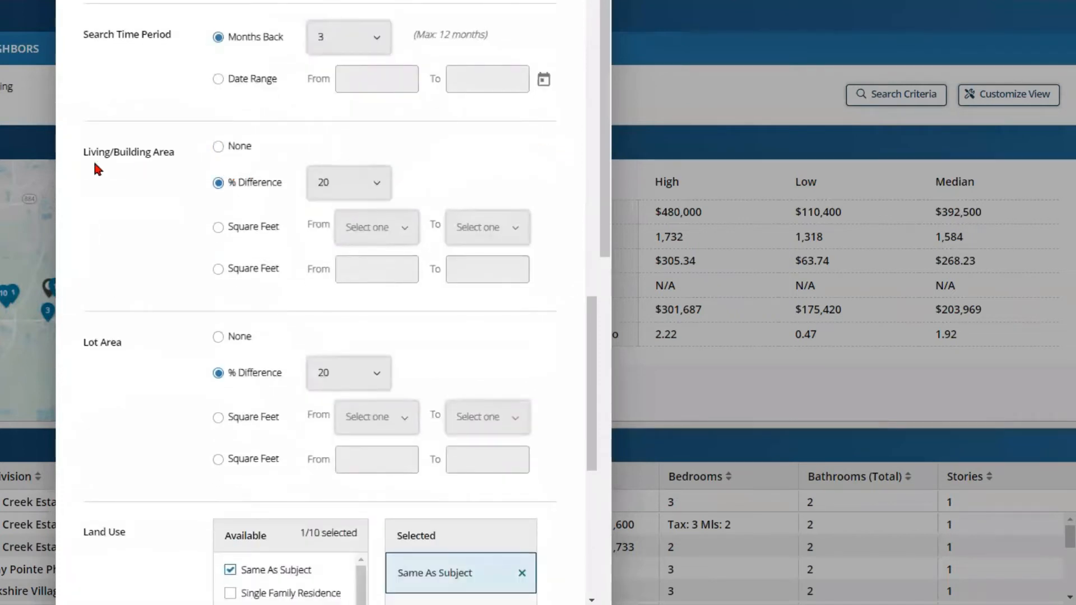
{"action": "left_click_drag", "start_coordinate": [89, 163], "coordinate": [163, 161]}
{"action": "left_click", "coordinate": [163, 161]}
{"action": "left_click", "coordinate": [365, 190]}
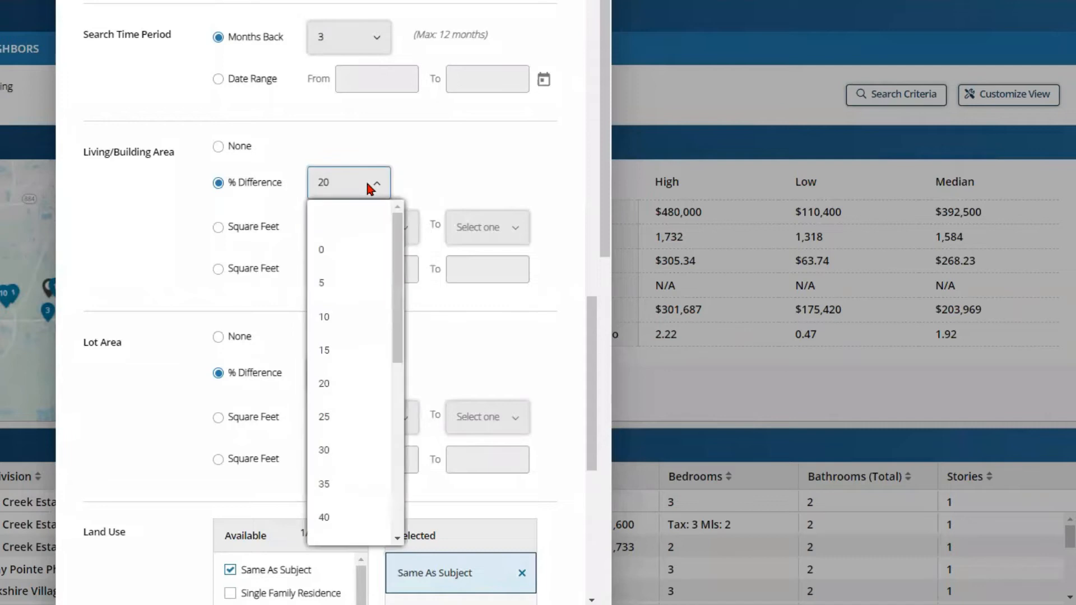
{"action": "left_click", "coordinate": [356, 351]}
{"action": "left_click", "coordinate": [365, 375]}
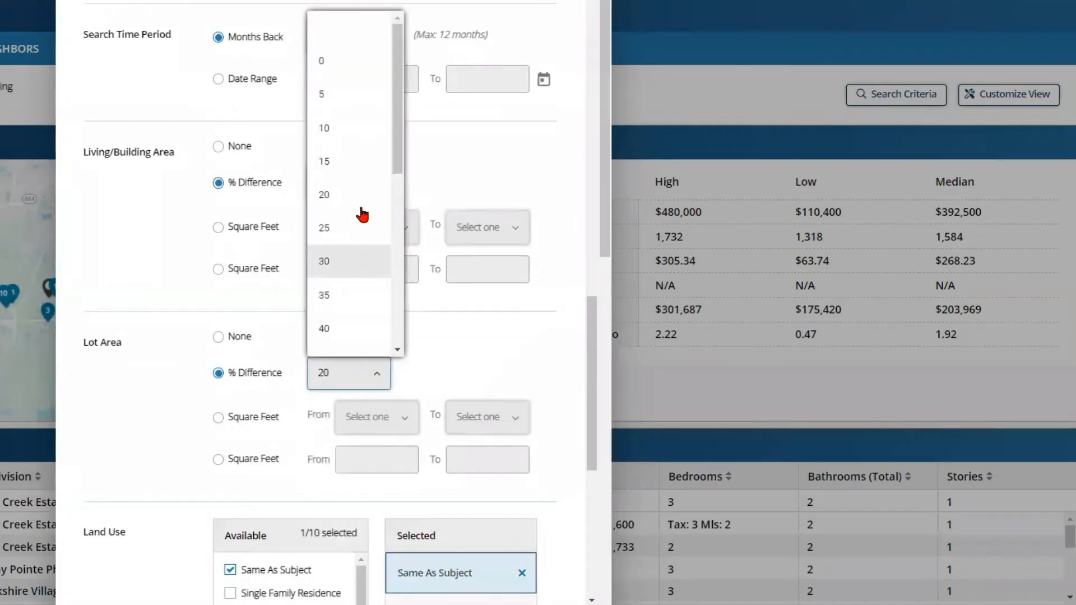
{"action": "left_click", "coordinate": [365, 161]}
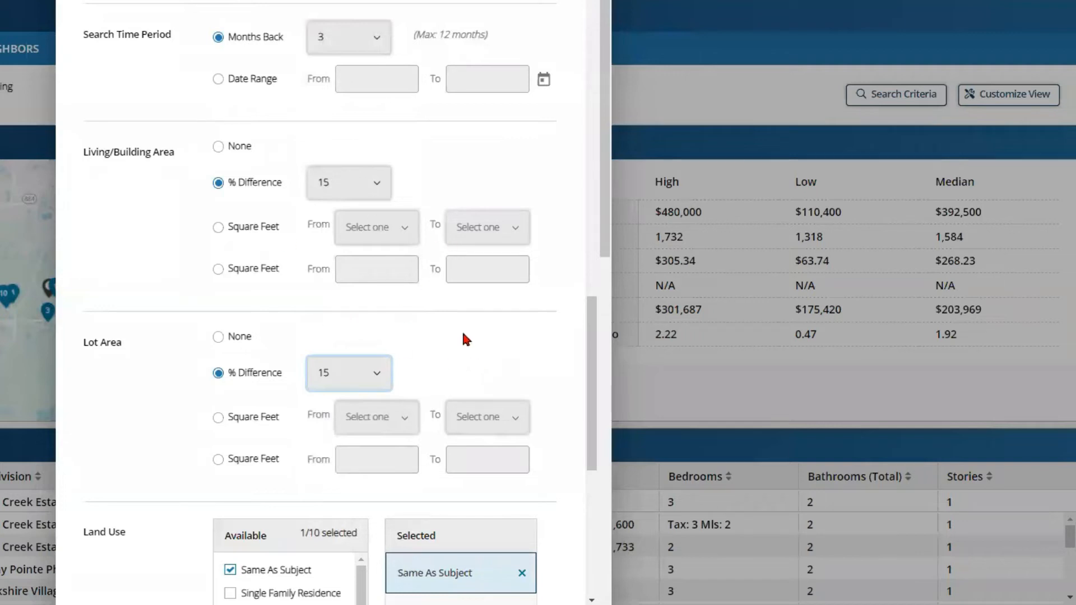
{"action": "scroll", "coordinate": [464, 339], "scroll_direction": "down", "scroll_amount": 1}
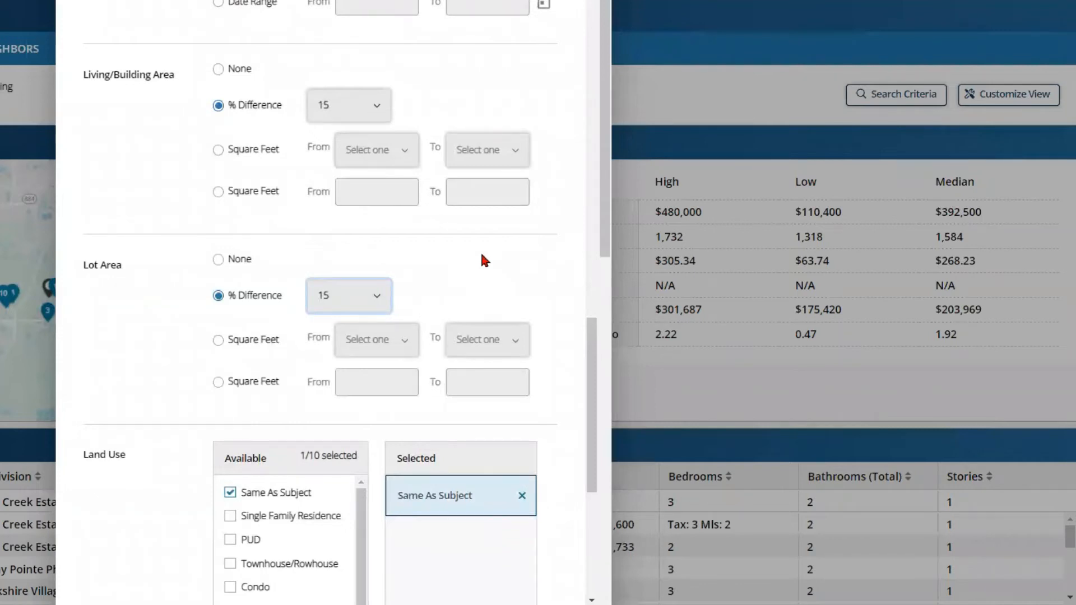
{"action": "scroll", "coordinate": [482, 258], "scroll_direction": "down", "scroll_amount": 2}
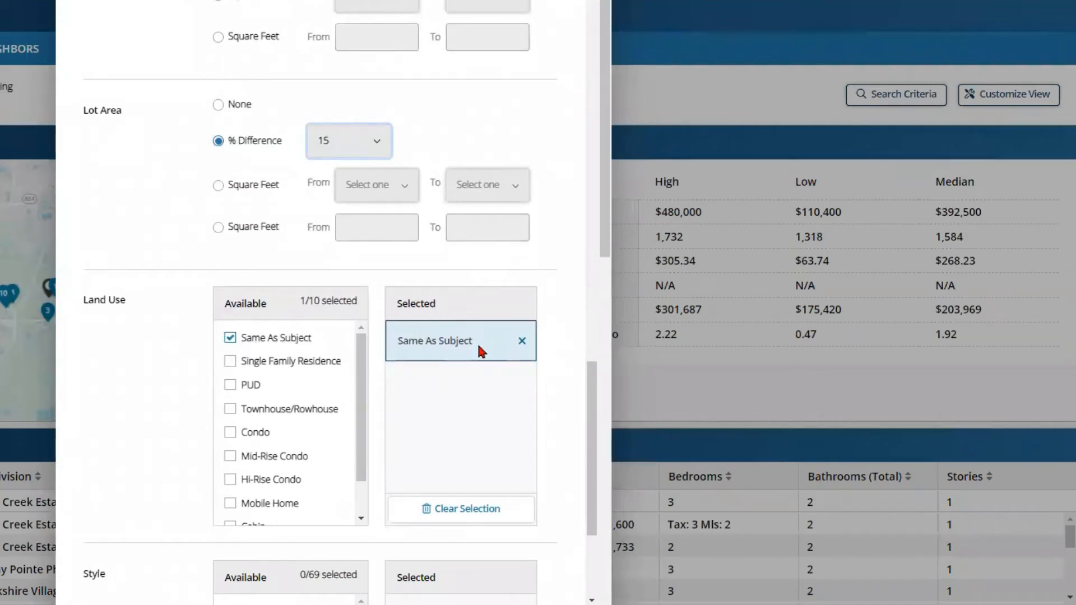
{"action": "scroll", "coordinate": [479, 350], "scroll_direction": "down", "scroll_amount": 3}
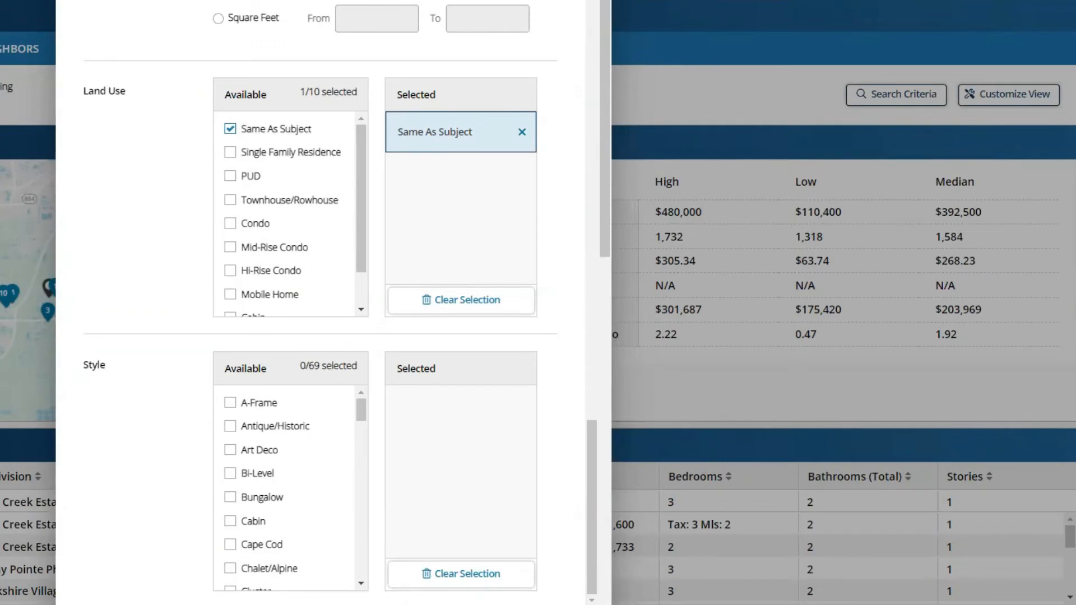
{"action": "left_click", "coordinate": [549, 604]}
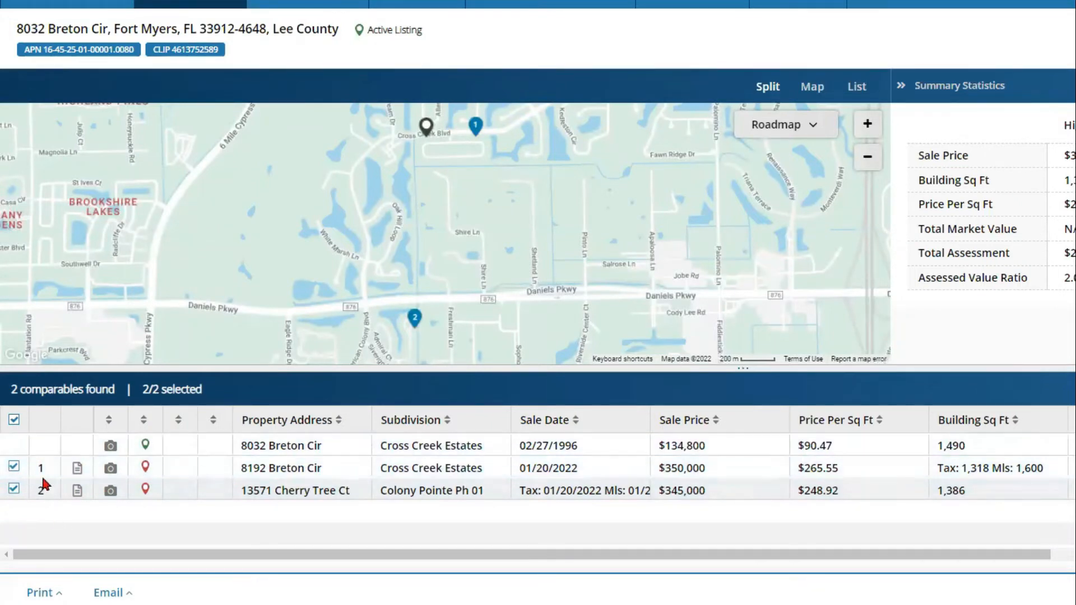
{"action": "left_click", "coordinate": [13, 424]}
{"action": "left_click", "coordinate": [14, 421]}
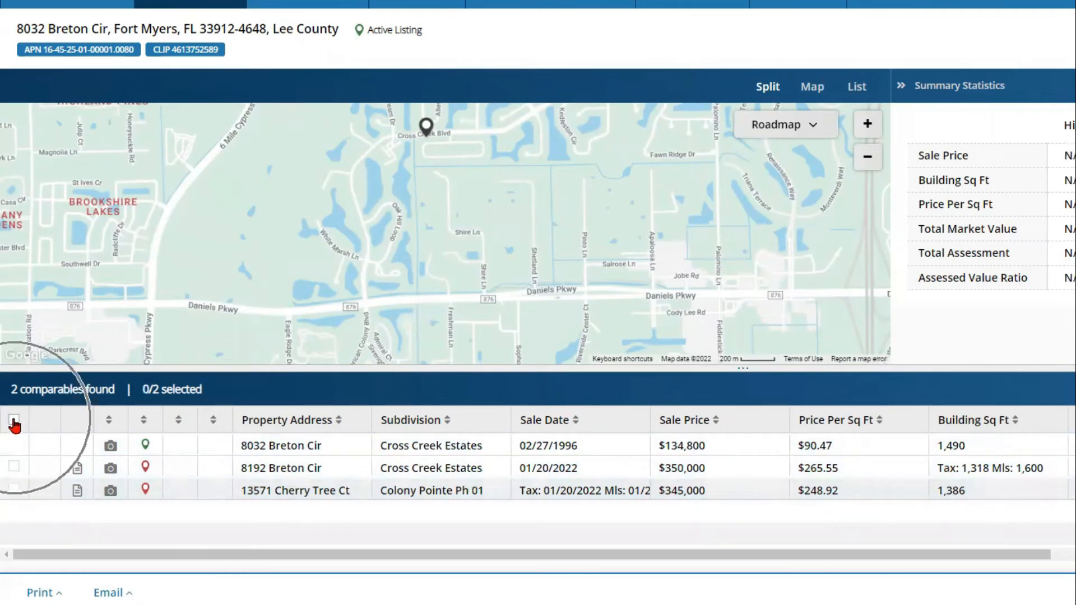
{"action": "left_click", "coordinate": [14, 490]}
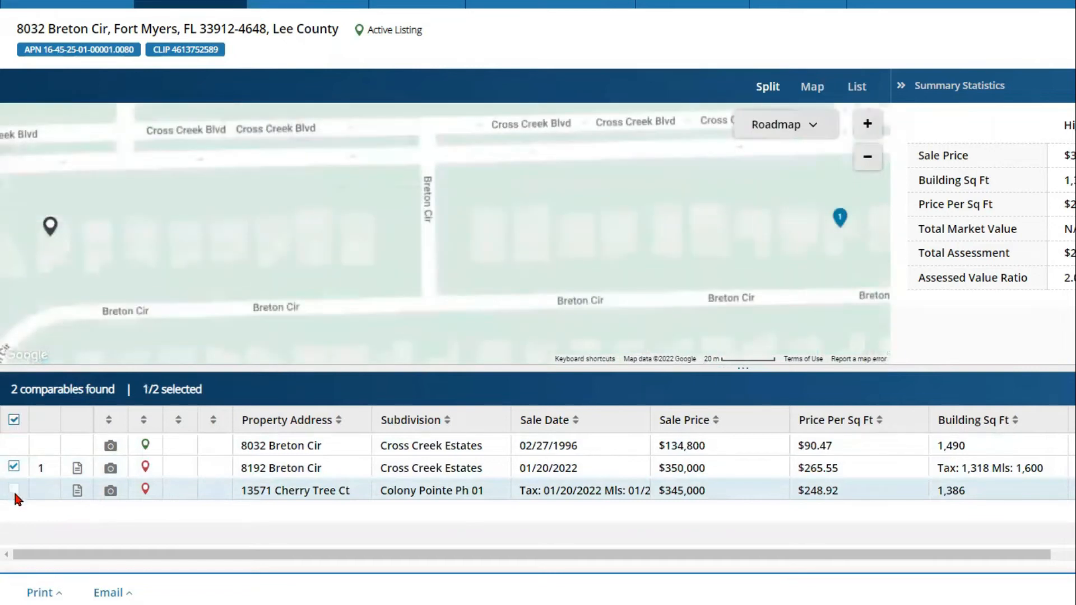
{"action": "left_click", "coordinate": [14, 491]}
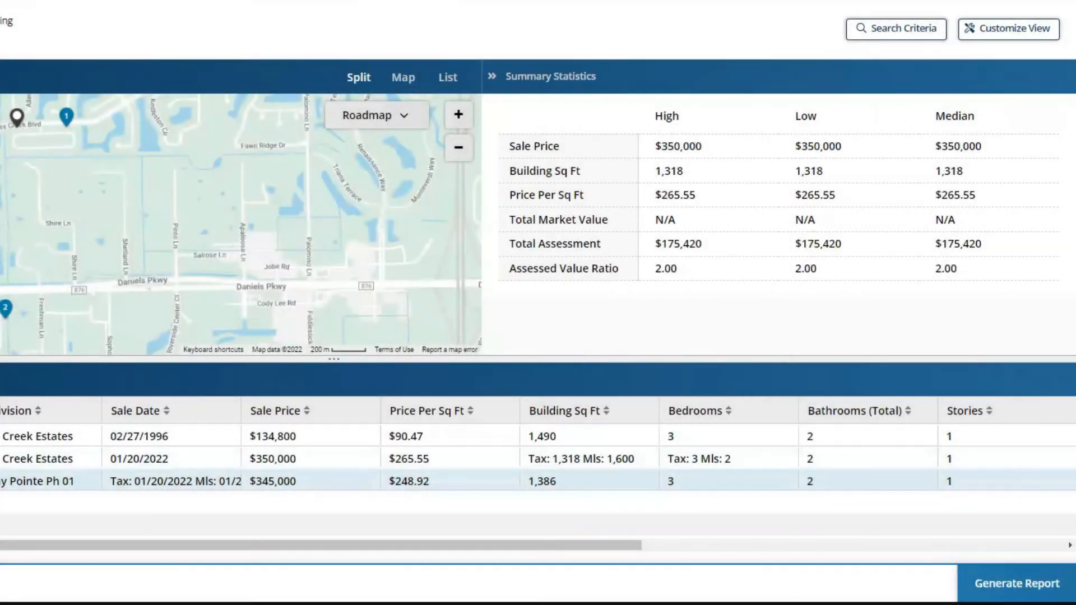
Step: Set the top criteria dropdown to 30 and distance to 2 miles, then resubmit
{"action": "left_click", "coordinate": [881, 31]}
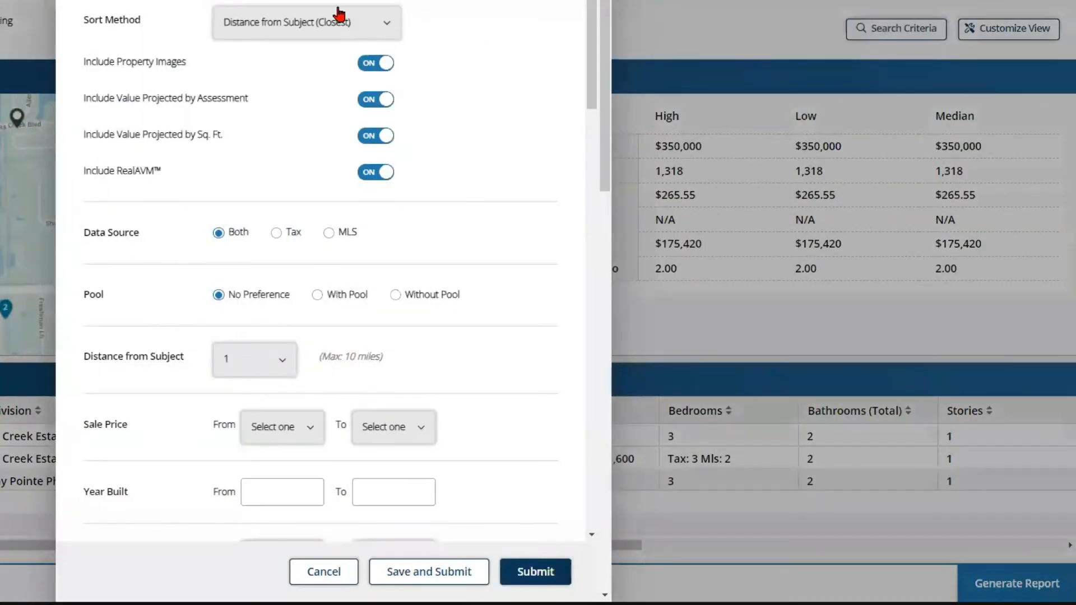
{"action": "left_click", "coordinate": [253, 2]}
{"action": "left_click", "coordinate": [246, 154]}
{"action": "scroll", "coordinate": [475, 177], "scroll_direction": "down", "scroll_amount": 4}
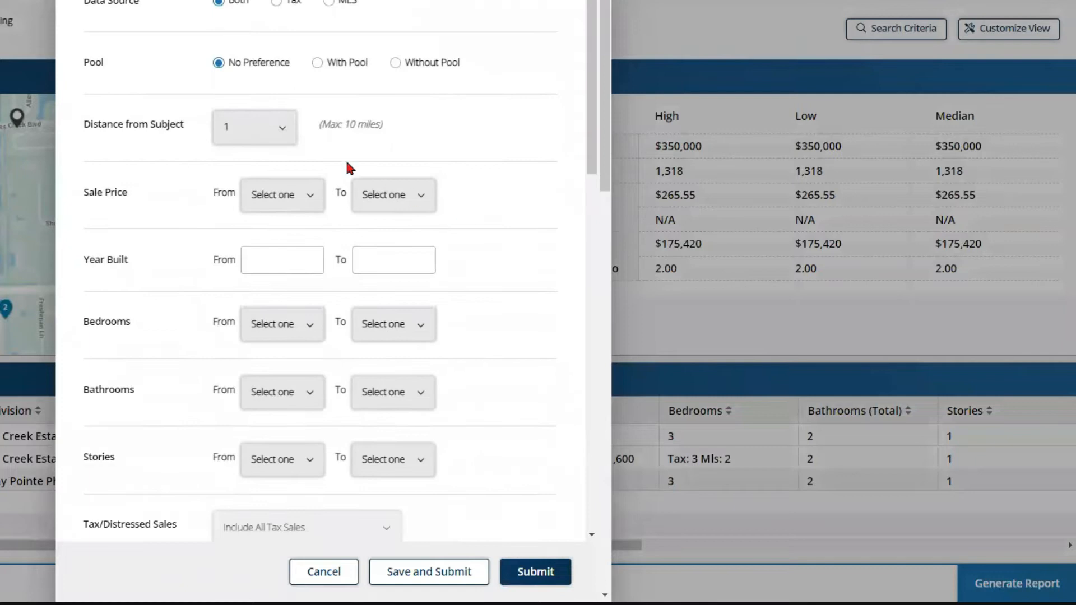
{"action": "left_click", "coordinate": [261, 129]}
{"action": "scroll", "coordinate": [258, 297], "scroll_direction": "down", "scroll_amount": 1}
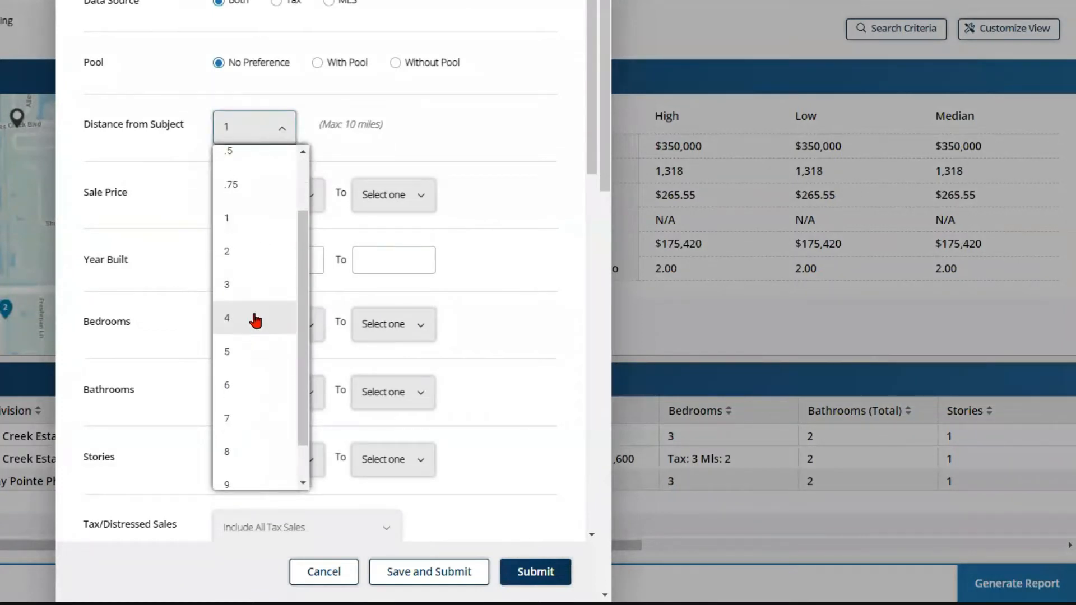
{"action": "left_click", "coordinate": [252, 247]}
{"action": "left_click", "coordinate": [525, 570]}
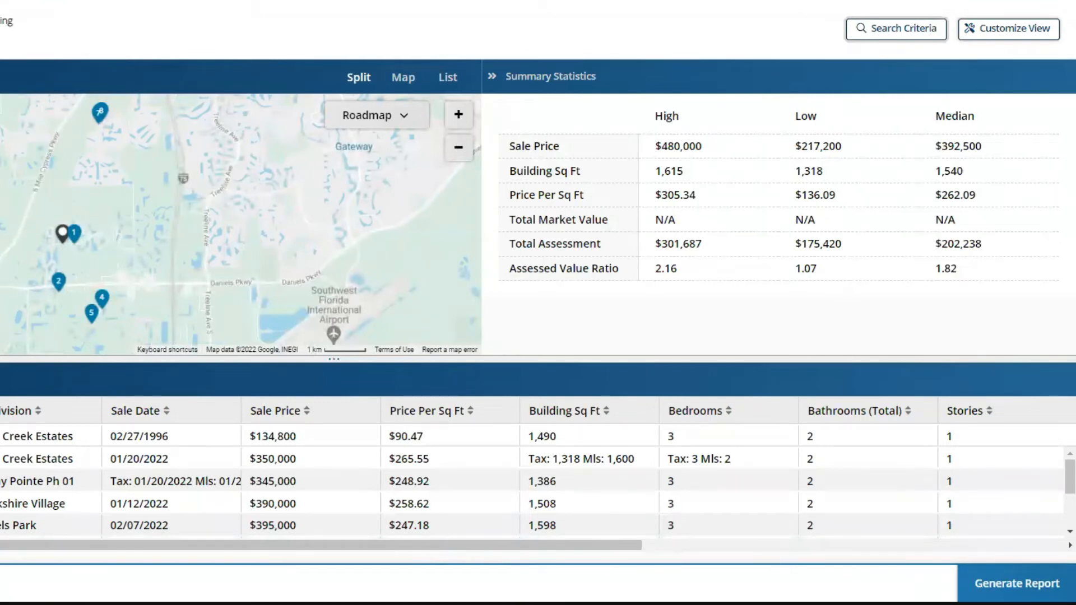
Step: Remove Search Criteria from the comparables report view, leaving only the map and summary statistics
{"action": "left_click", "coordinate": [1000, 33]}
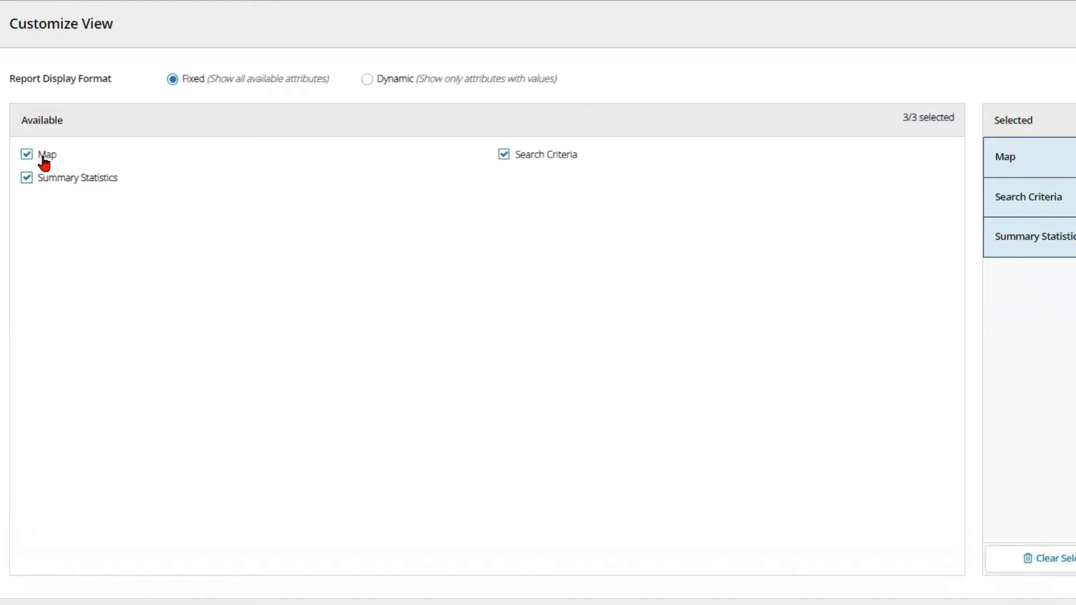
{"action": "left_click", "coordinate": [503, 155]}
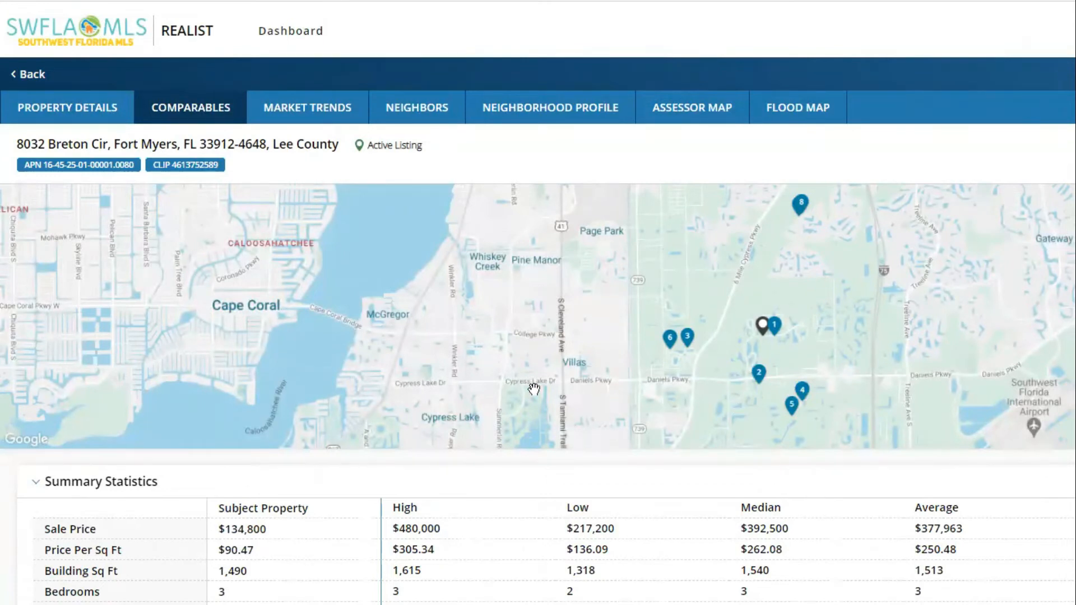
Step: Scroll through the comparables report and bring up the Quick Print and Customize Print options
{"action": "scroll", "coordinate": [444, 393], "scroll_direction": "down", "scroll_amount": 1}
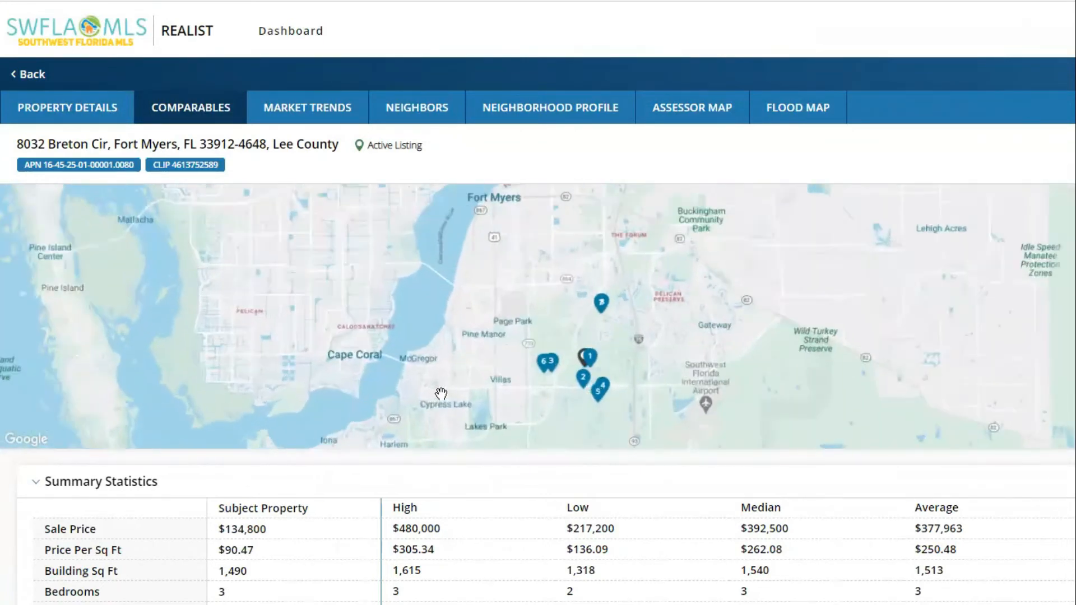
{"action": "scroll", "coordinate": [538, 392], "scroll_direction": "down", "scroll_amount": 4}
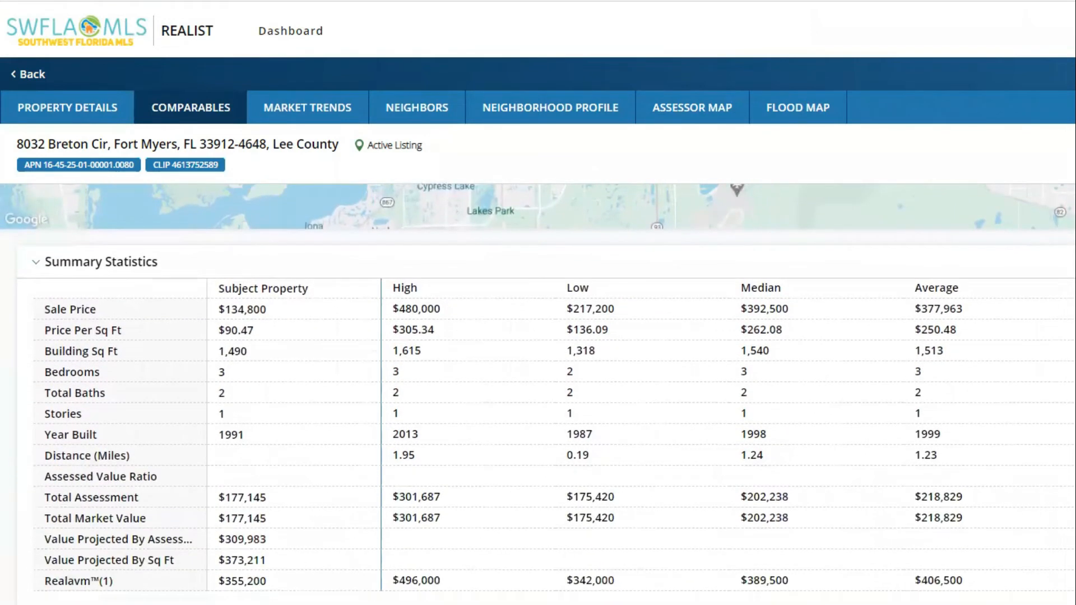
{"action": "scroll", "coordinate": [538, 393], "scroll_direction": "down", "scroll_amount": 8}
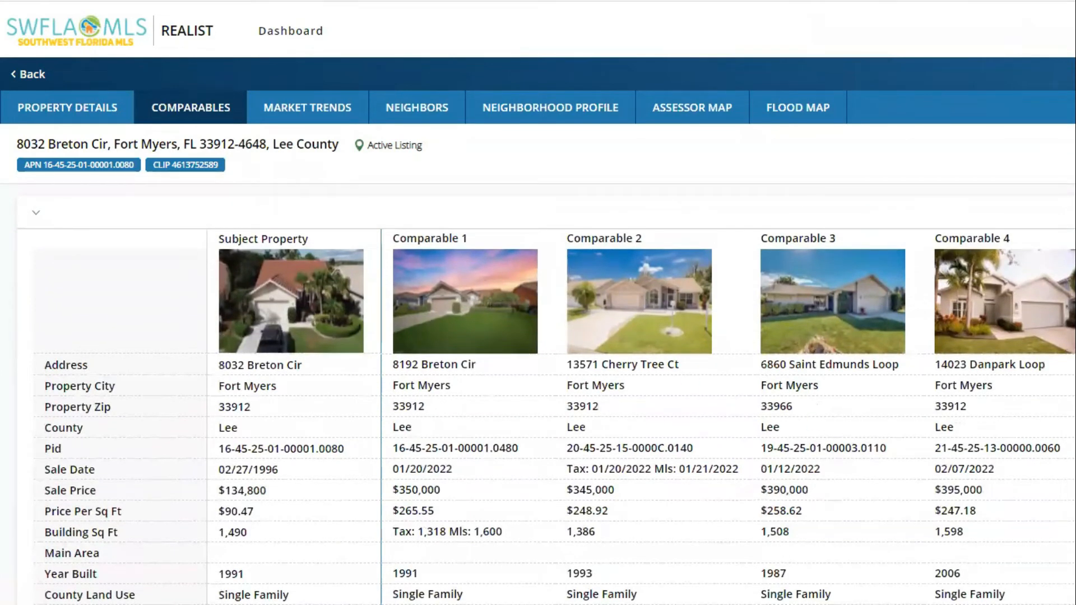
{"action": "scroll", "coordinate": [546, 392], "scroll_direction": "down", "scroll_amount": 3}
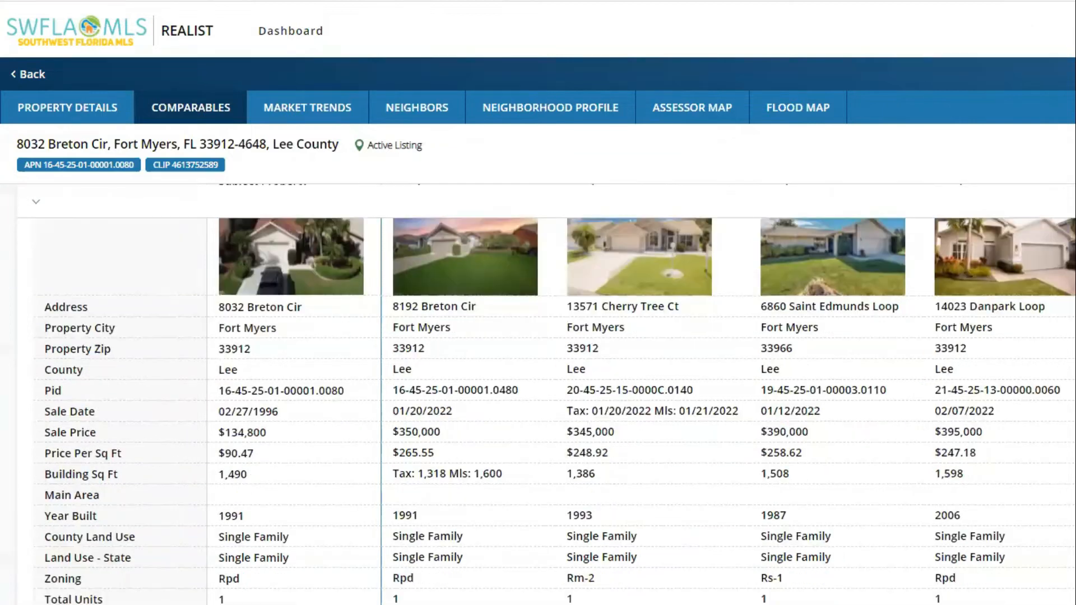
{"action": "scroll", "coordinate": [546, 393], "scroll_direction": "down", "scroll_amount": 8}
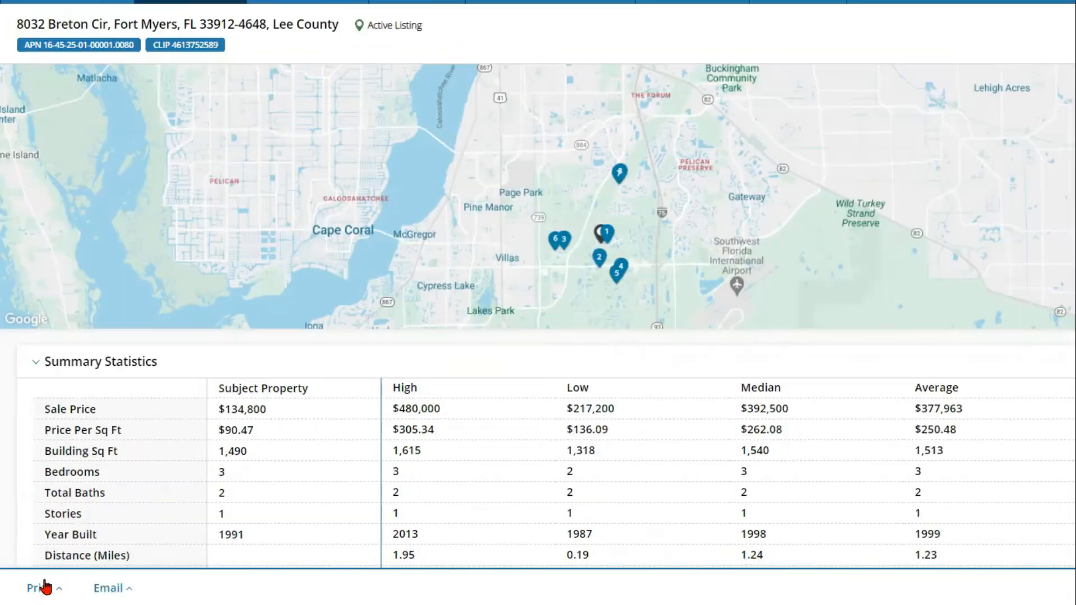
{"action": "left_click", "coordinate": [42, 587]}
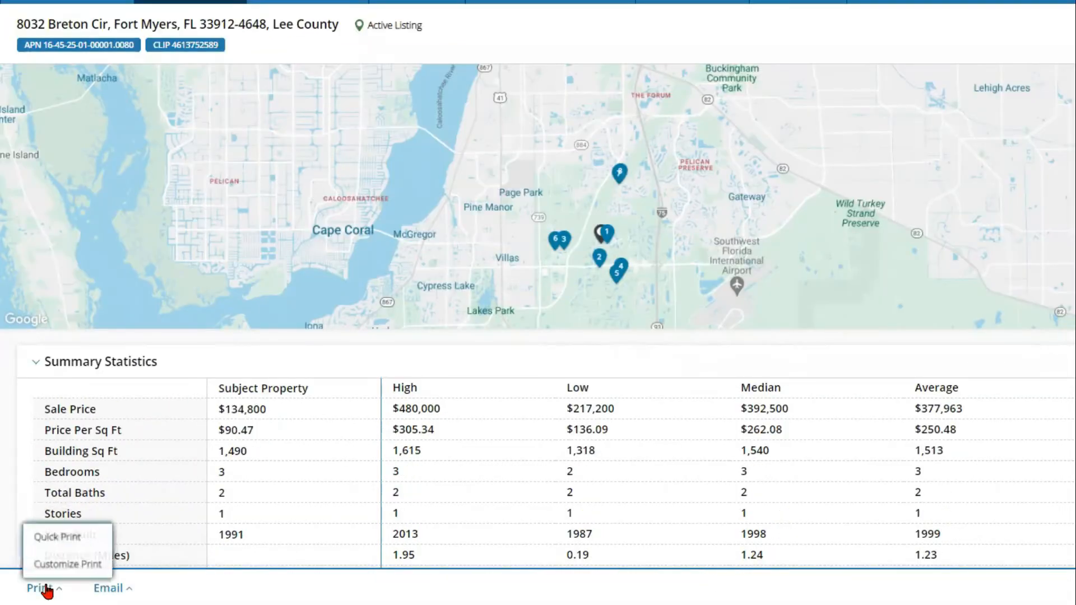
Step: Dismiss the print options and show the Market Trends overview for 33912, Fort Myers
{"action": "left_click", "coordinate": [111, 594]}
{"action": "left_click", "coordinate": [112, 590]}
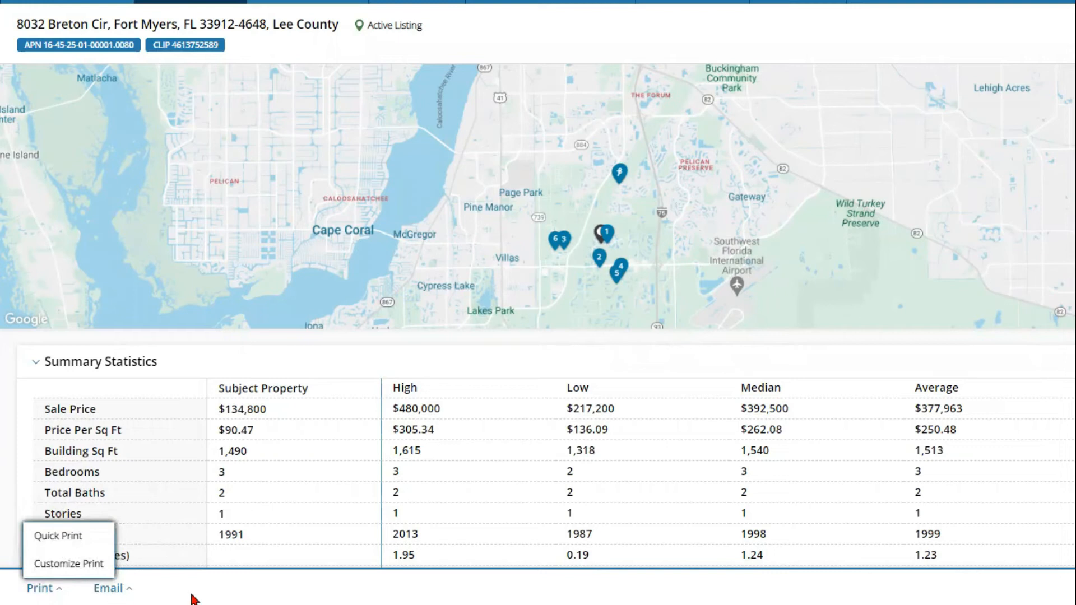
{"action": "left_click", "coordinate": [280, 597]}
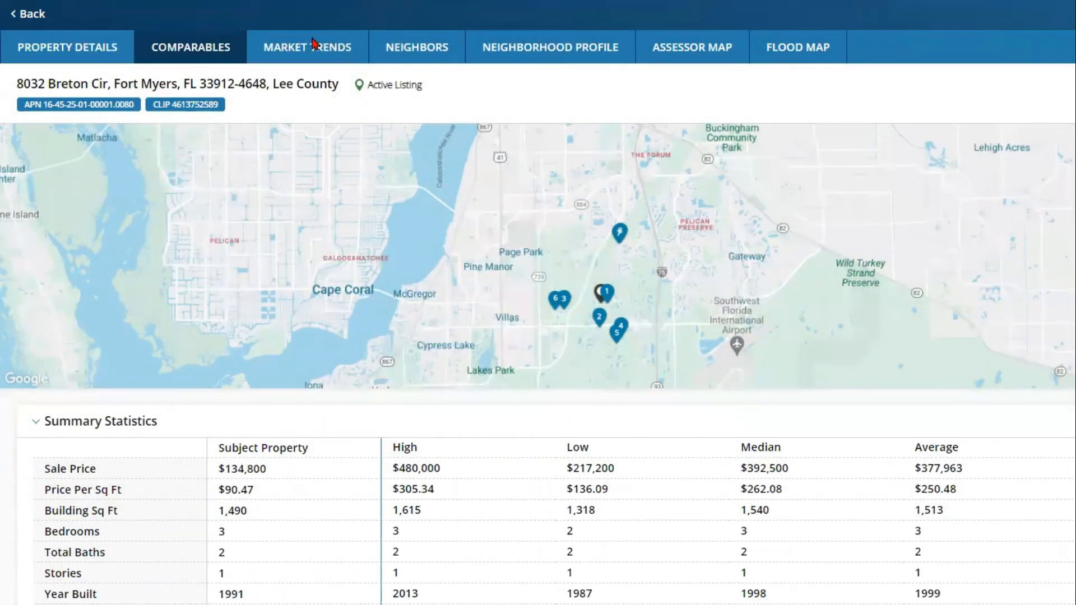
{"action": "left_click", "coordinate": [313, 44]}
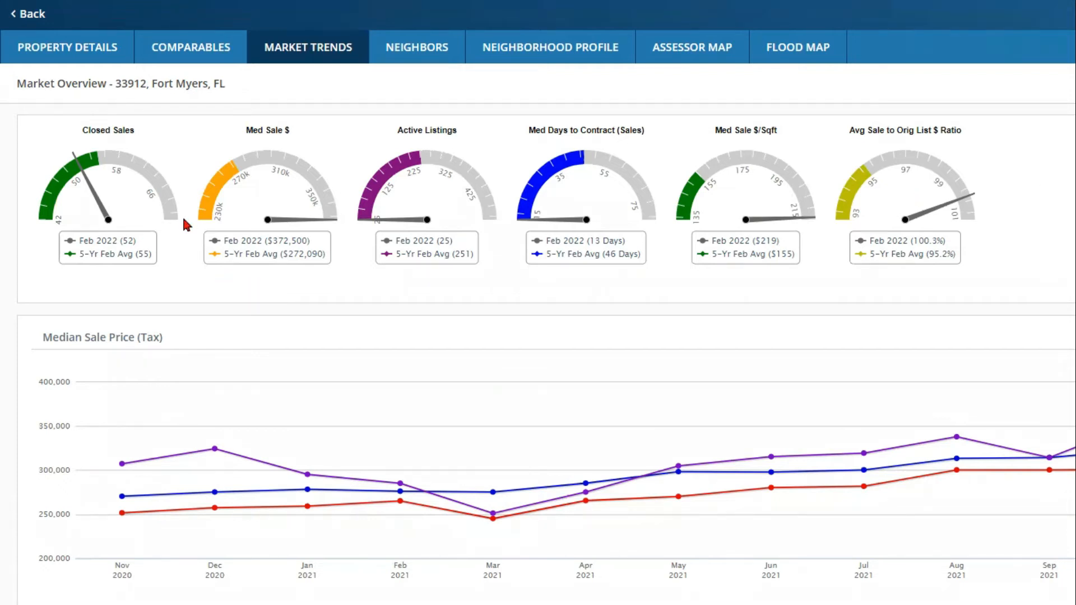
{"action": "mouse_move", "coordinate": [211, 216]}
{"action": "scroll", "coordinate": [649, 310], "scroll_direction": "down", "scroll_amount": 2}
{"action": "scroll", "coordinate": [649, 310], "scroll_direction": "down", "scroll_amount": 2}
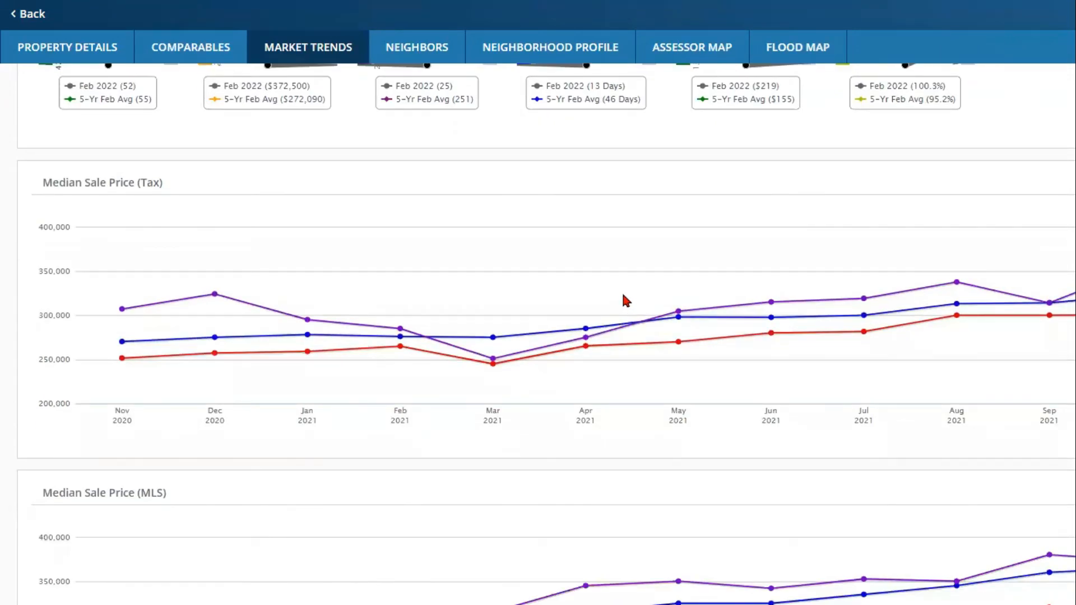
{"action": "mouse_move", "coordinate": [214, 299]}
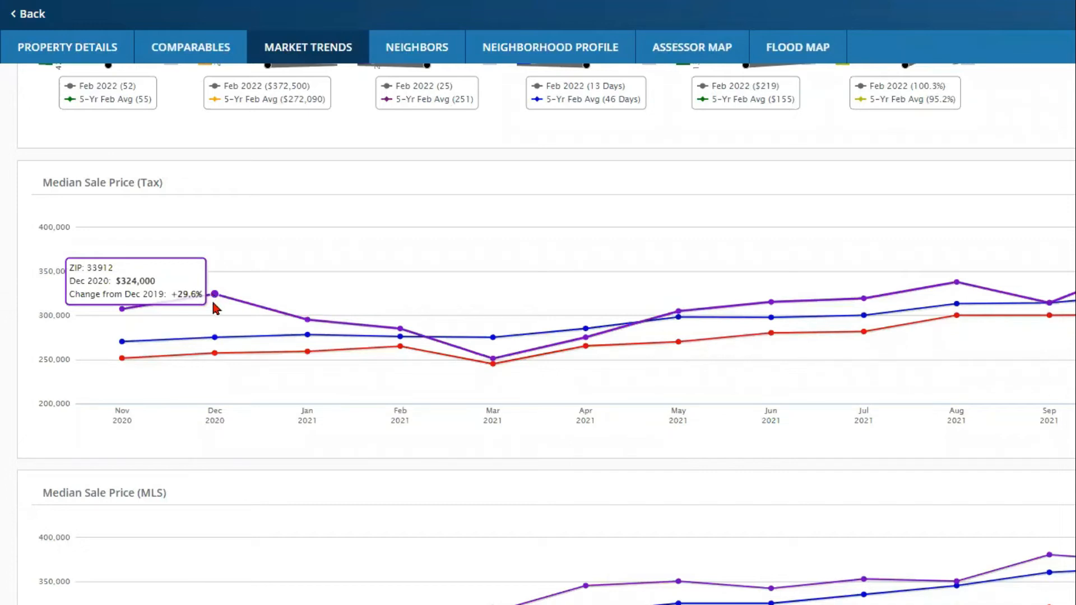
{"action": "mouse_move", "coordinate": [217, 339]}
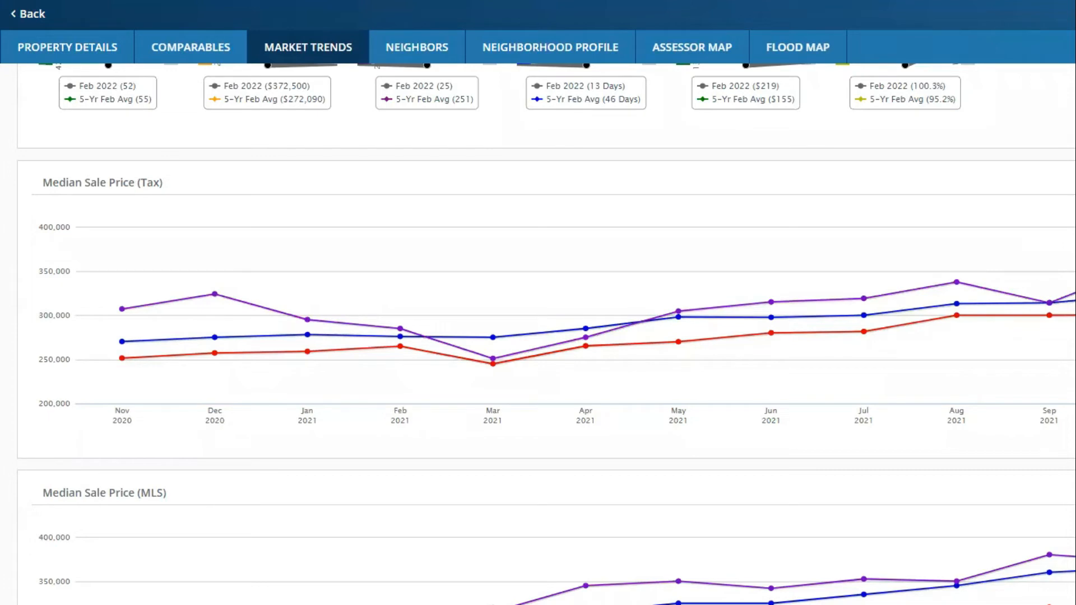
{"action": "scroll", "coordinate": [686, 321], "scroll_direction": "down", "scroll_amount": 3}
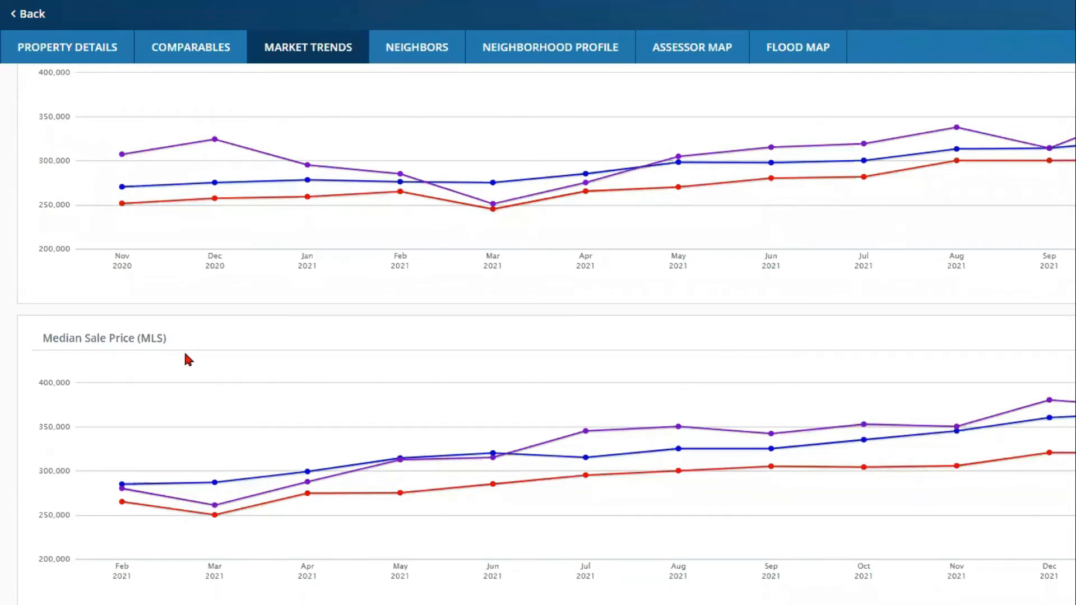
{"action": "scroll", "coordinate": [188, 359], "scroll_direction": "up", "scroll_amount": 2}
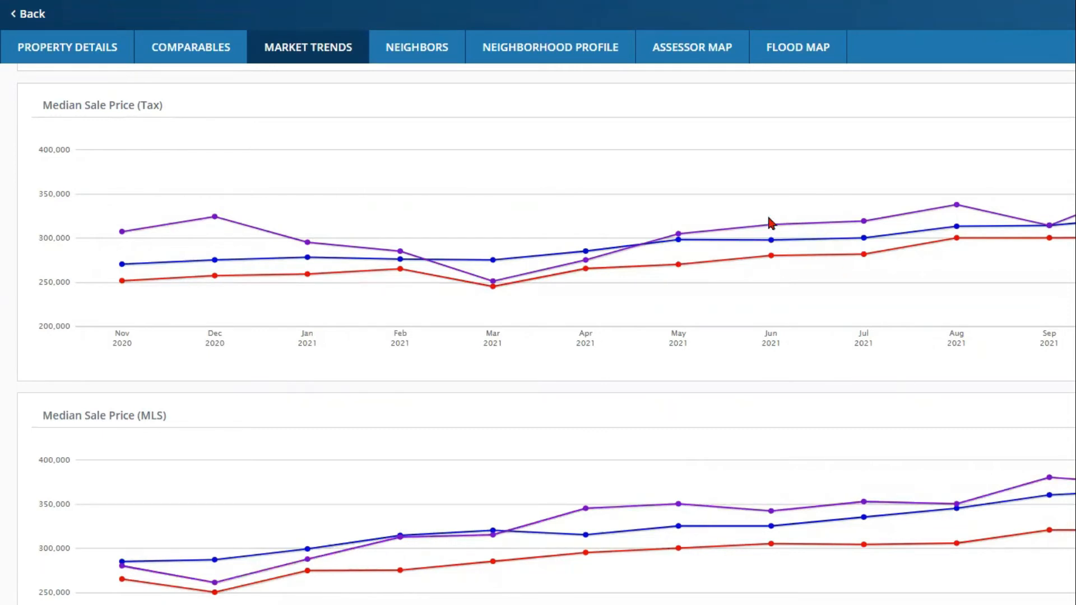
{"action": "scroll", "coordinate": [904, 306], "scroll_direction": "down", "scroll_amount": 2}
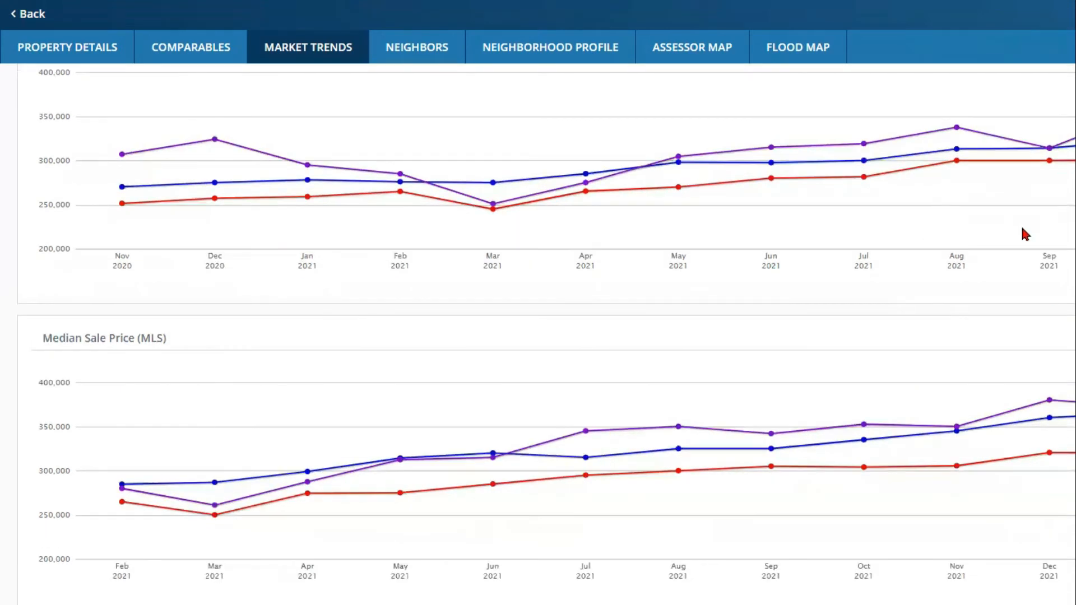
{"action": "scroll", "coordinate": [1022, 233], "scroll_direction": "up", "scroll_amount": 2}
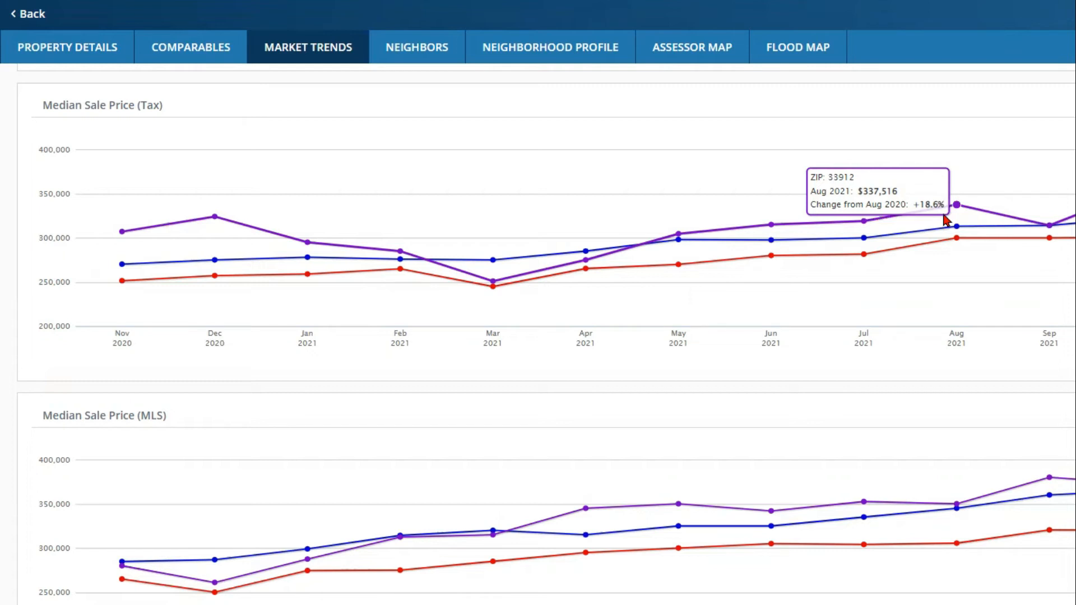
{"action": "scroll", "coordinate": [974, 247], "scroll_direction": "down", "scroll_amount": 10}
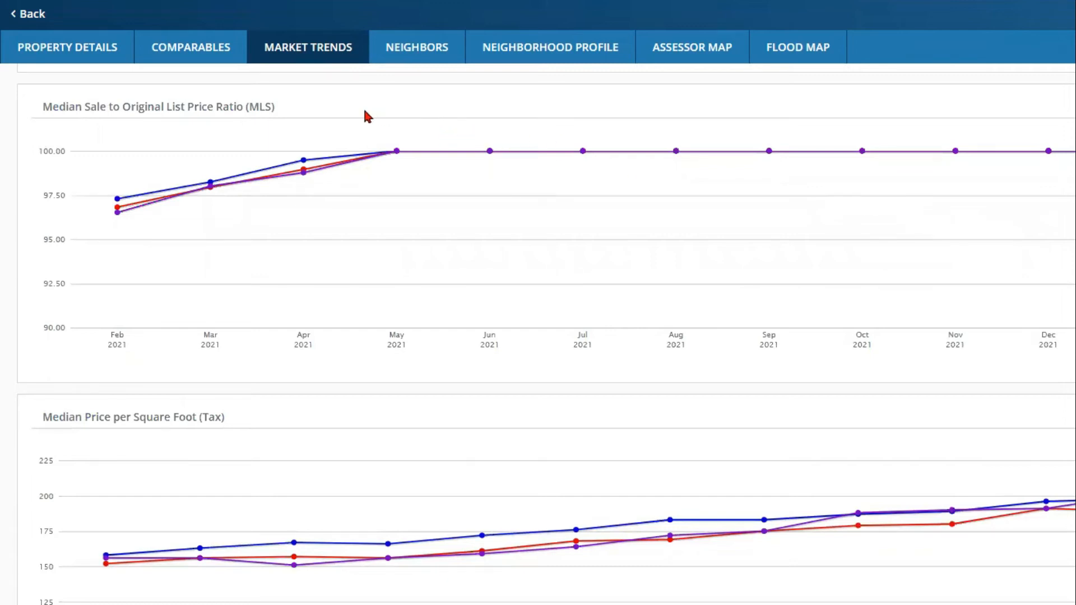
{"action": "scroll", "coordinate": [480, 465], "scroll_direction": "down", "scroll_amount": 1}
{"action": "scroll", "coordinate": [487, 444], "scroll_direction": "down", "scroll_amount": 1}
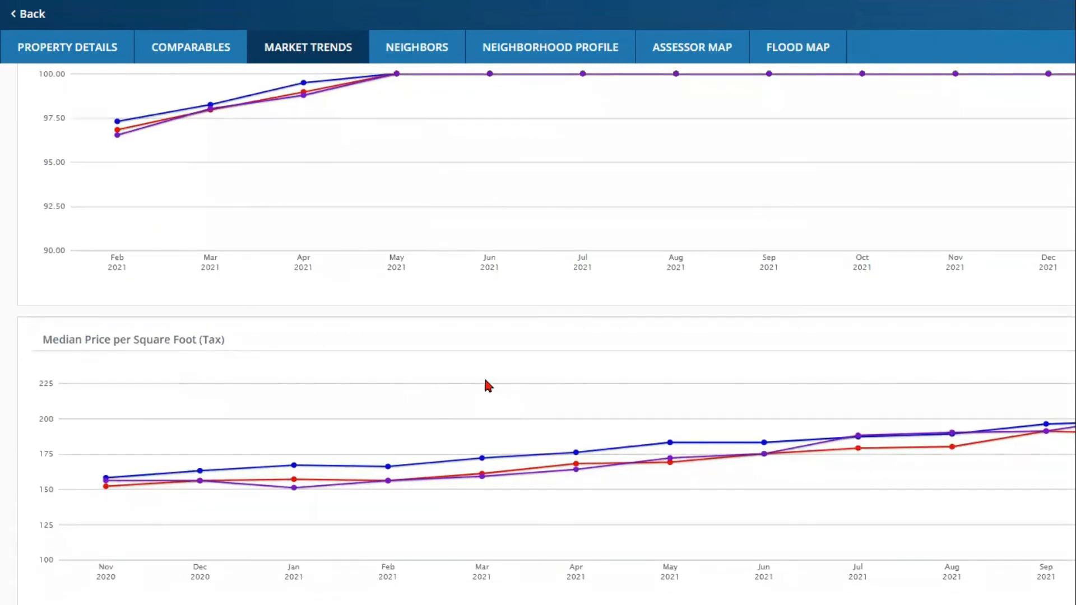
{"action": "scroll", "coordinate": [403, 379], "scroll_direction": "down", "scroll_amount": 10}
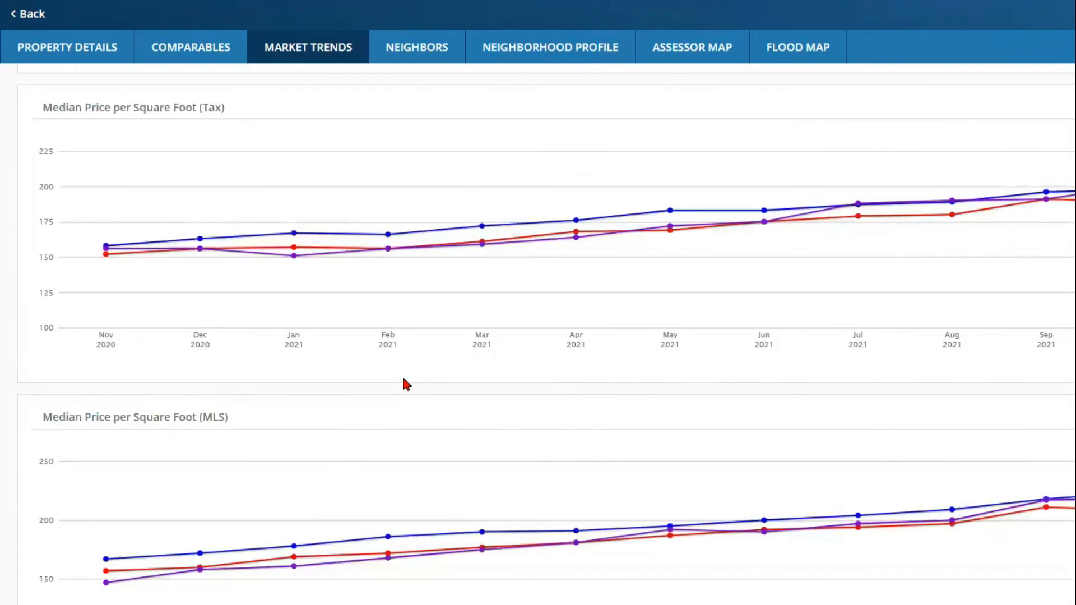
{"action": "scroll", "coordinate": [407, 379], "scroll_direction": "down", "scroll_amount": 4}
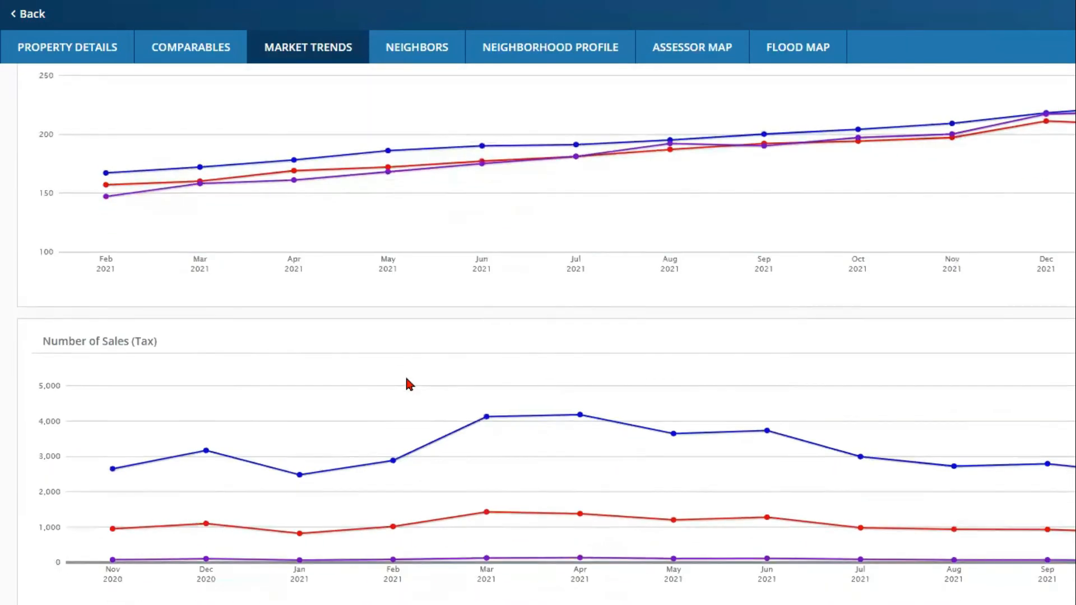
{"action": "scroll", "coordinate": [406, 380], "scroll_direction": "down", "scroll_amount": 4}
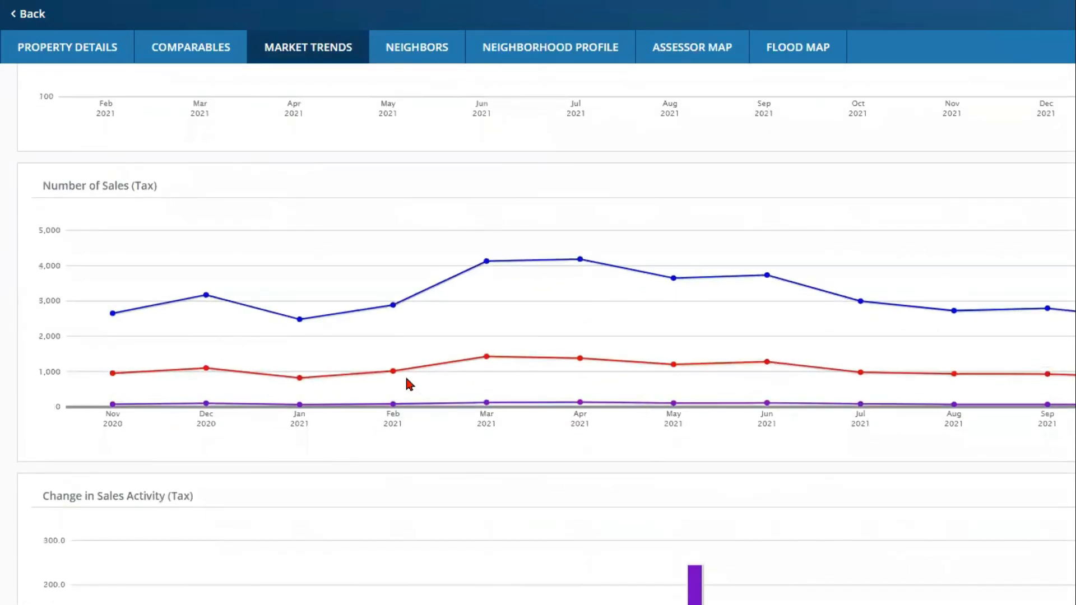
{"action": "scroll", "coordinate": [410, 383], "scroll_direction": "down", "scroll_amount": 5}
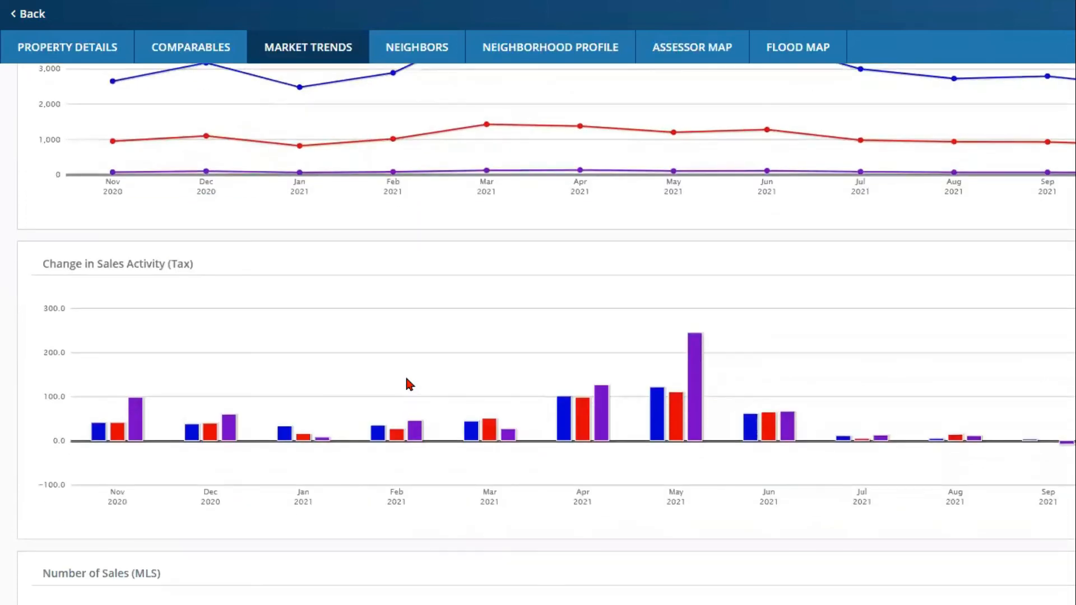
{"action": "scroll", "coordinate": [407, 379], "scroll_direction": "down", "scroll_amount": 8}
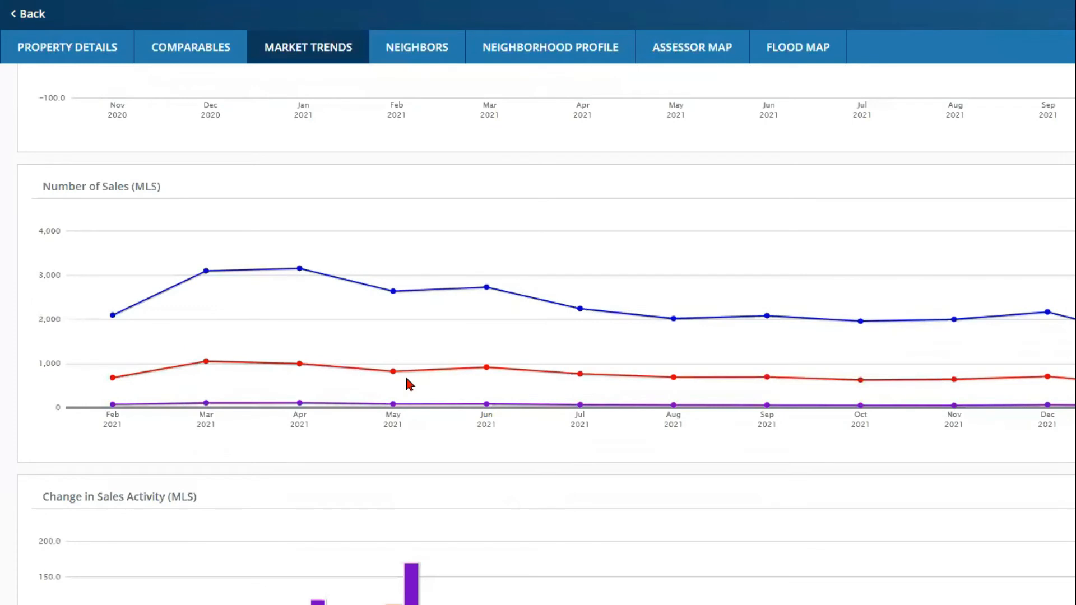
{"action": "scroll", "coordinate": [410, 384], "scroll_direction": "down", "scroll_amount": 4}
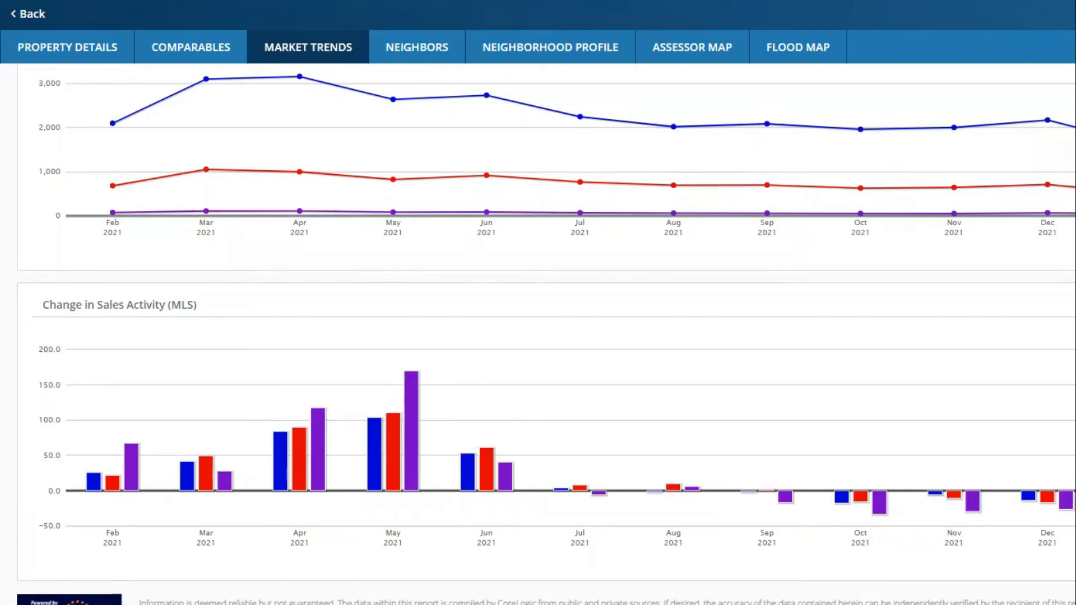
{"action": "scroll", "coordinate": [538, 336], "scroll_direction": "up", "scroll_amount": 6}
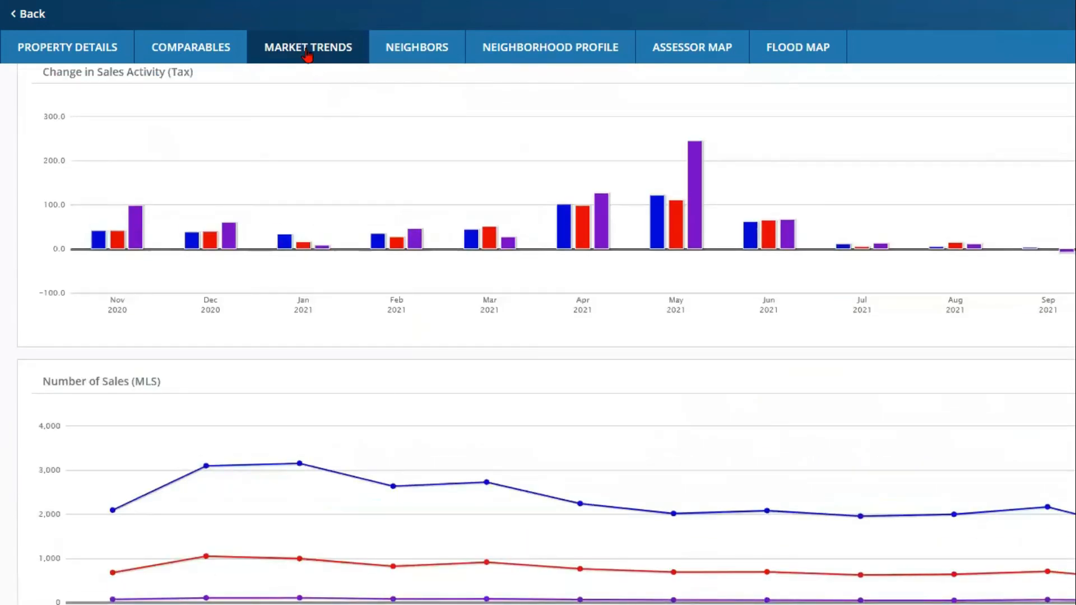
{"action": "scroll", "coordinate": [944, 202], "scroll_direction": "up", "scroll_amount": 12}
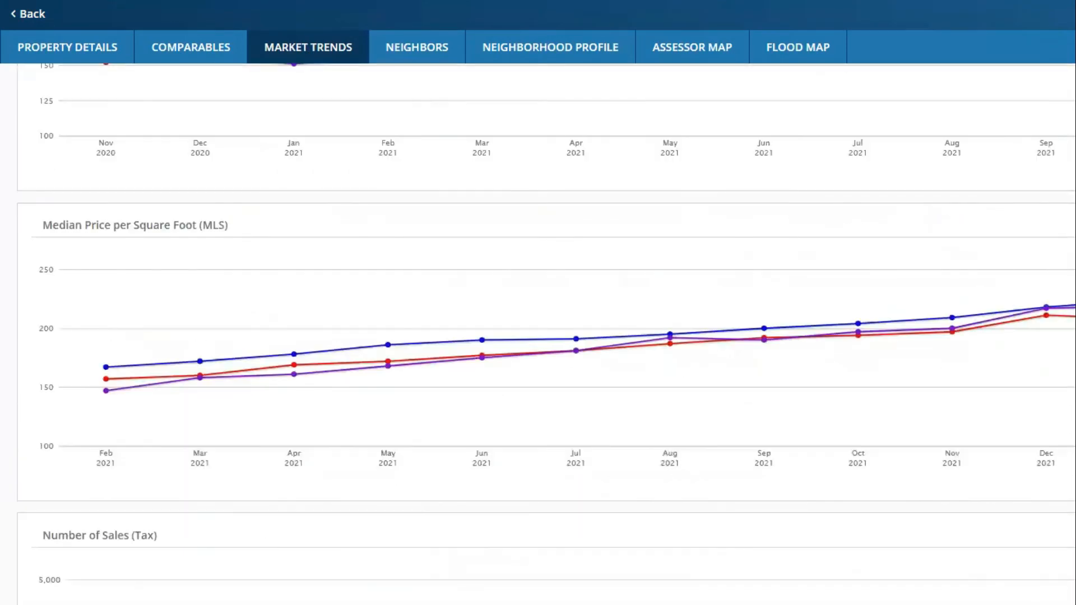
{"action": "scroll", "coordinate": [538, 337], "scroll_direction": "up", "scroll_amount": 12}
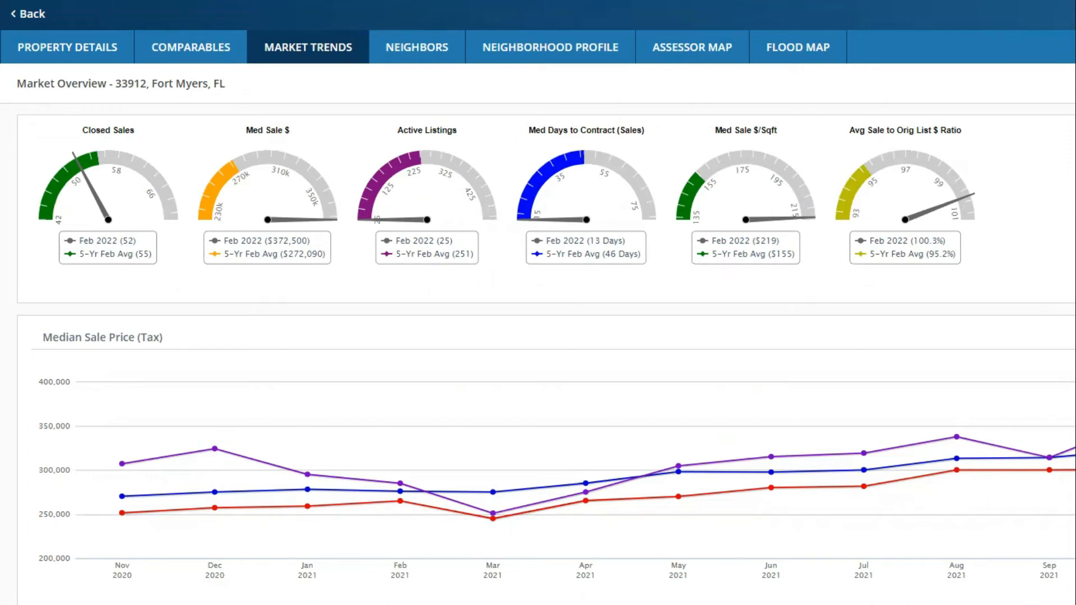
{"action": "left_click", "coordinate": [418, 48]}
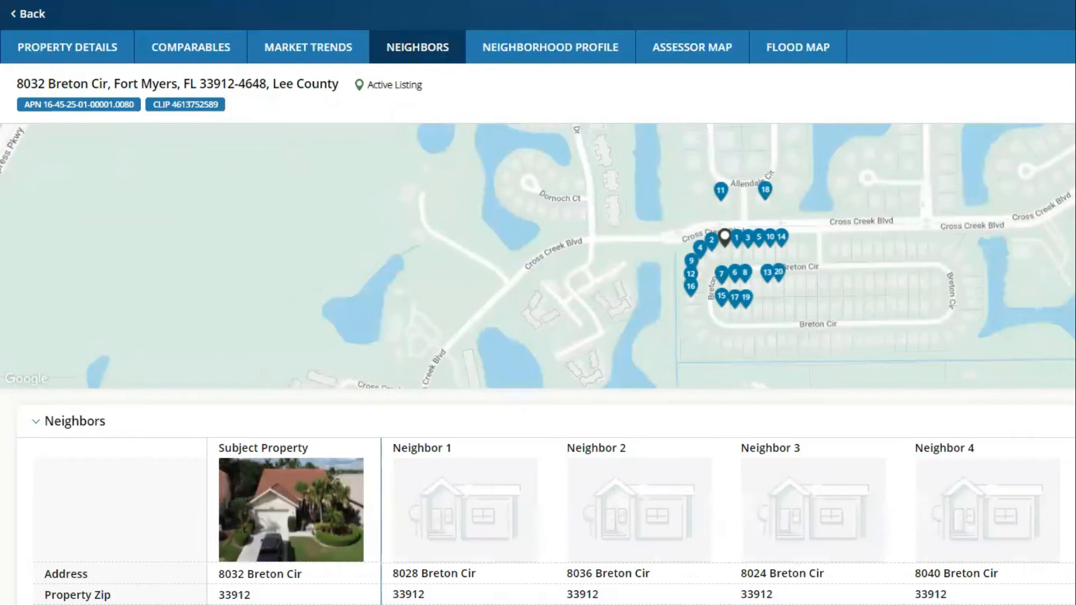
{"action": "scroll", "coordinate": [735, 252], "scroll_direction": "up", "scroll_amount": 1}
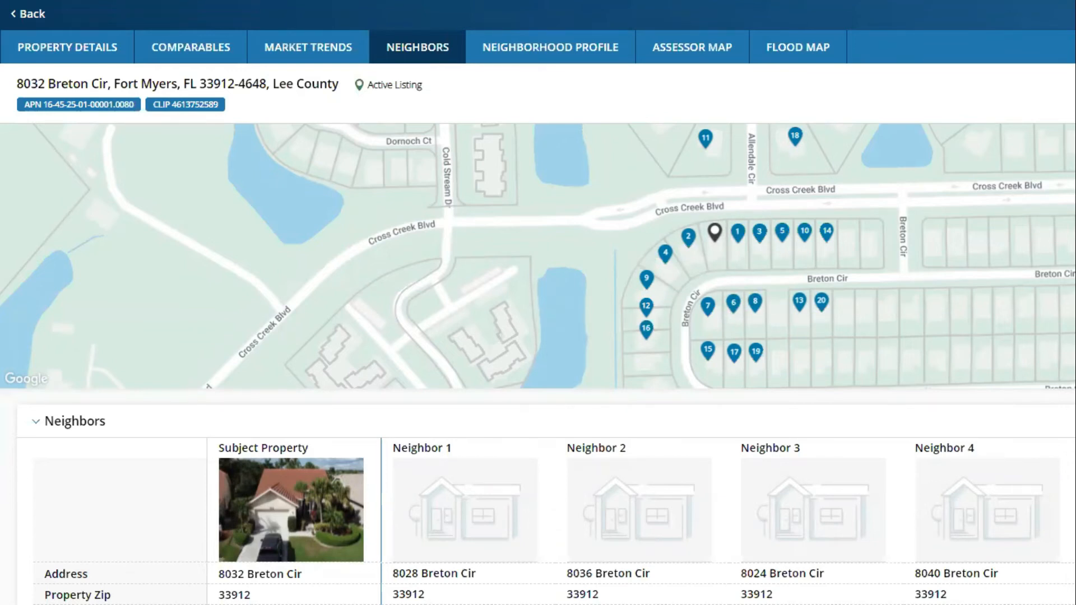
{"action": "scroll", "coordinate": [538, 364], "scroll_direction": "down", "scroll_amount": 5}
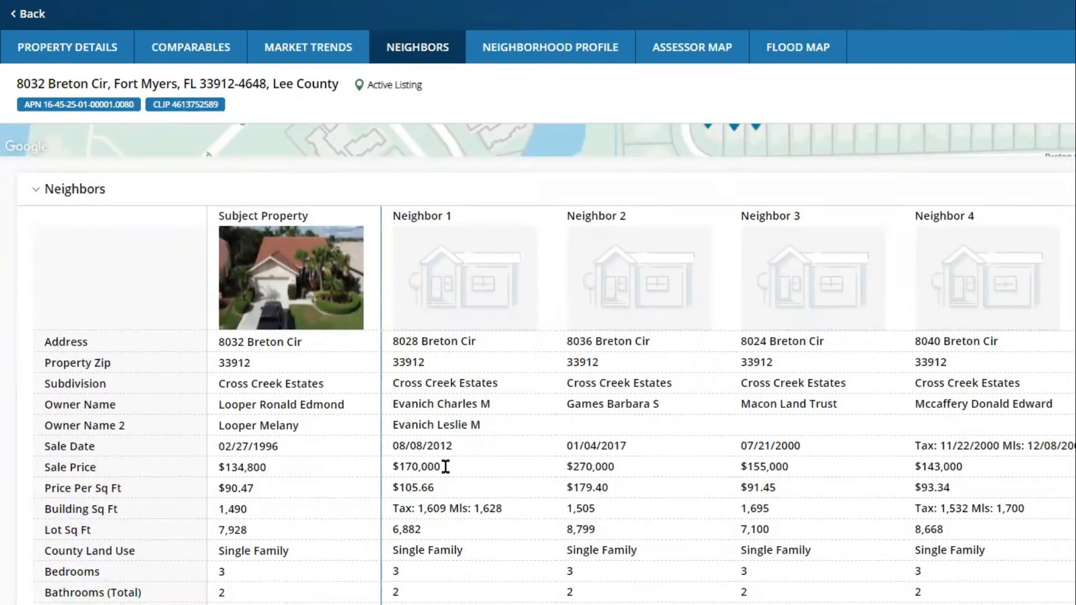
{"action": "left_click_drag", "start_coordinate": [444, 466], "coordinate": [393, 467]}
{"action": "scroll", "coordinate": [449, 489], "scroll_direction": "down", "scroll_amount": 4}
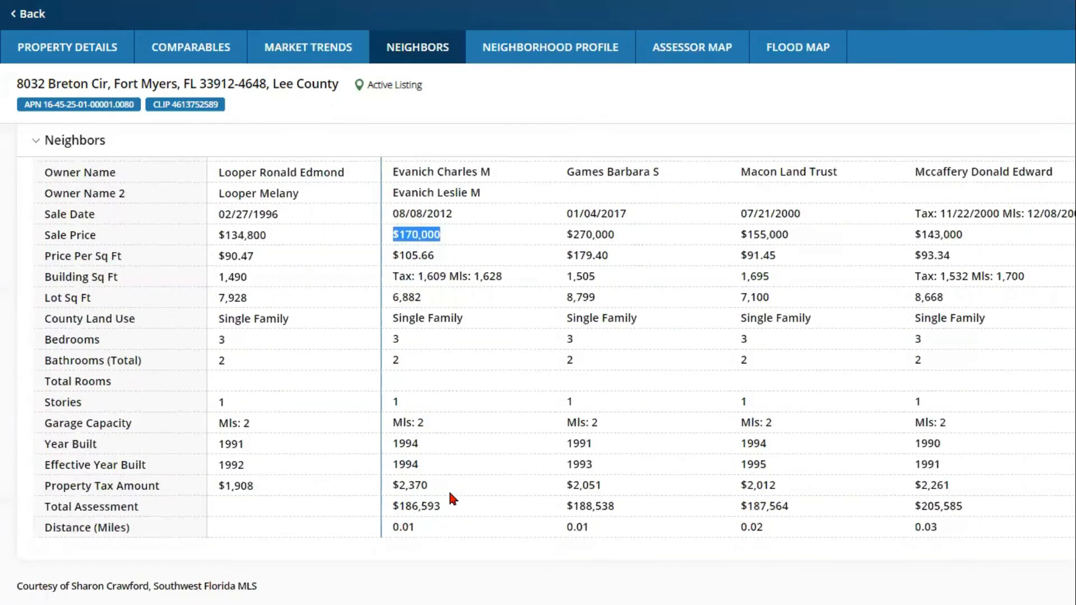
{"action": "mouse_move", "coordinate": [428, 443]}
{"action": "scroll", "coordinate": [546, 376], "scroll_direction": "up", "scroll_amount": 3}
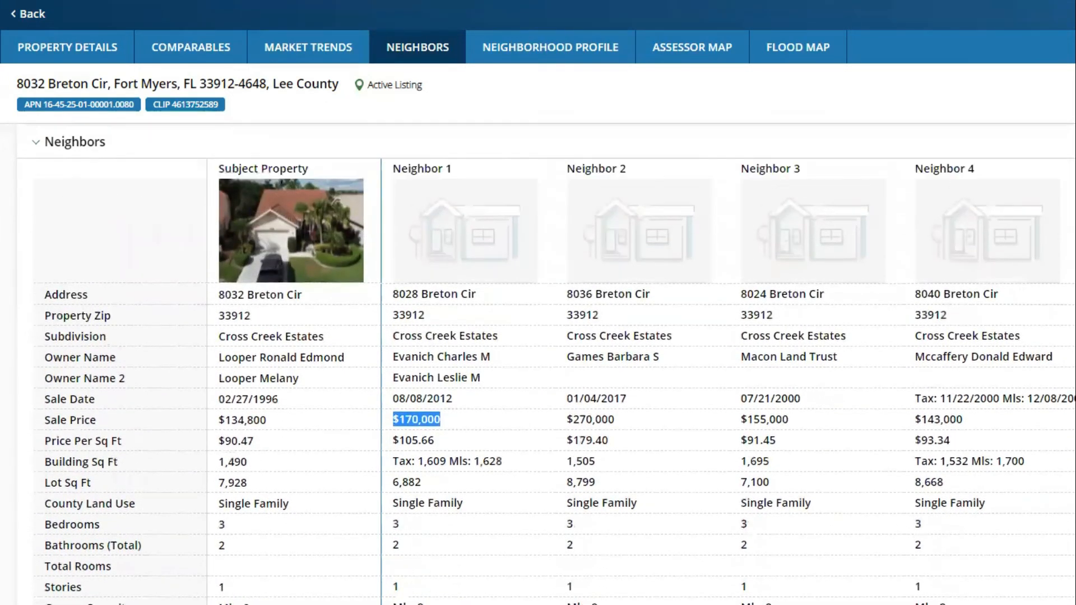
{"action": "scroll", "coordinate": [729, 381], "scroll_direction": "right", "scroll_amount": 1}
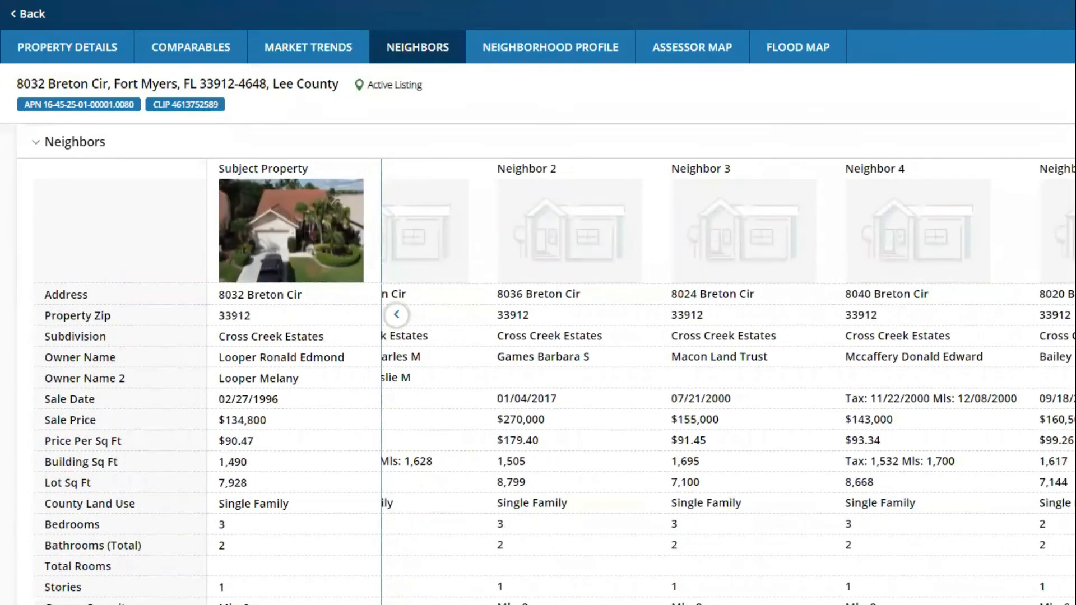
{"action": "scroll", "coordinate": [728, 381], "scroll_direction": "right", "scroll_amount": 1}
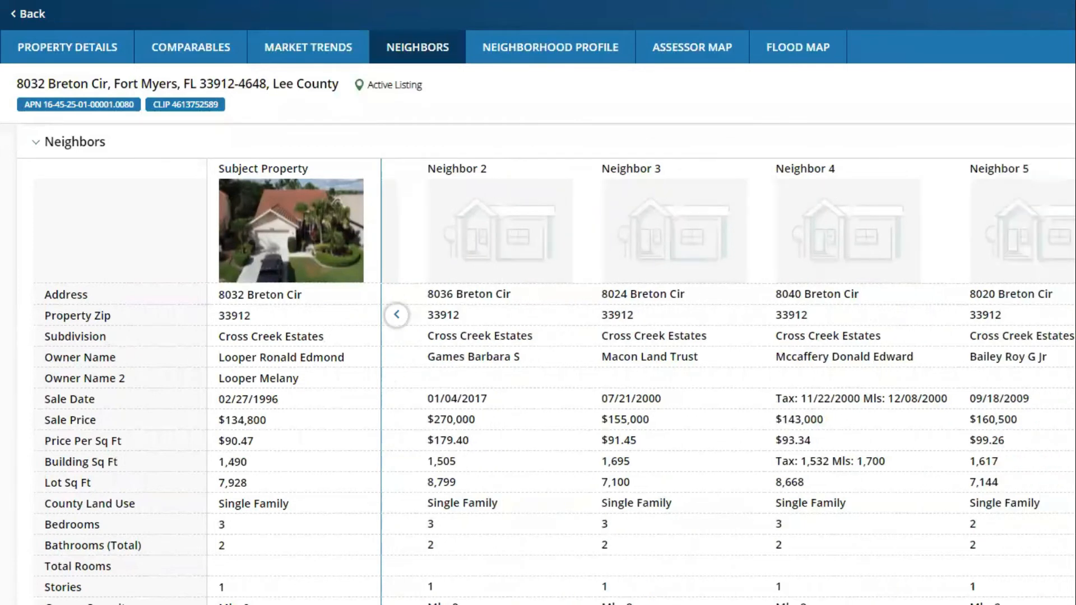
{"action": "scroll", "coordinate": [729, 381], "scroll_direction": "right", "scroll_amount": 2}
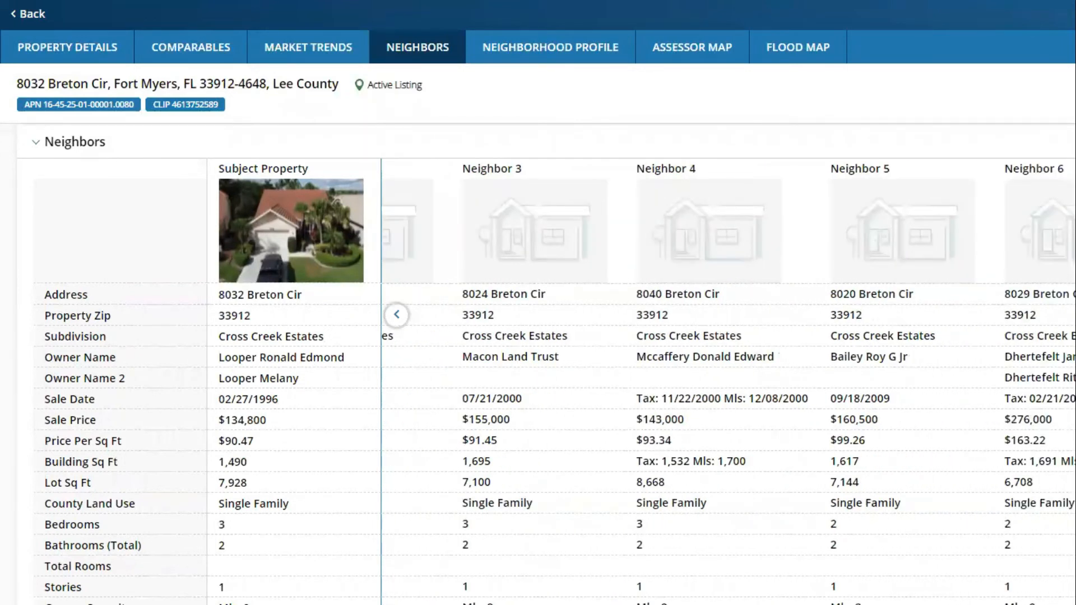
{"action": "scroll", "coordinate": [538, 381], "scroll_direction": "down", "scroll_amount": 3}
{"action": "scroll", "coordinate": [538, 337], "scroll_direction": "up", "scroll_amount": 8}
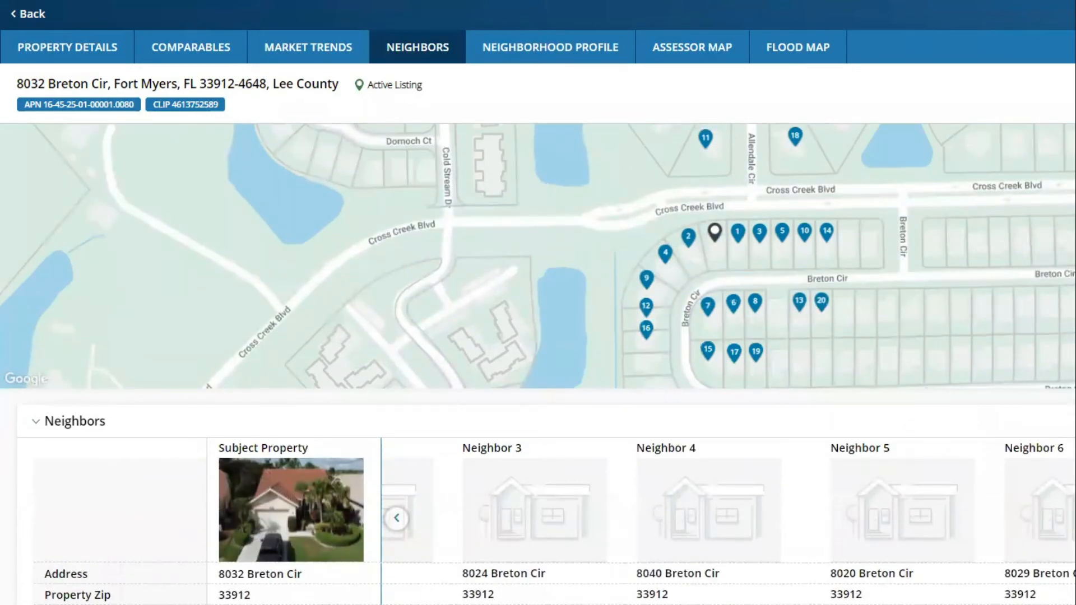
Step: Keep the neighbor criteria at 20 neighbors, 0.5 mile, and No Preference for geographic boundary
{"action": "left_click", "coordinate": [1071, 84]}
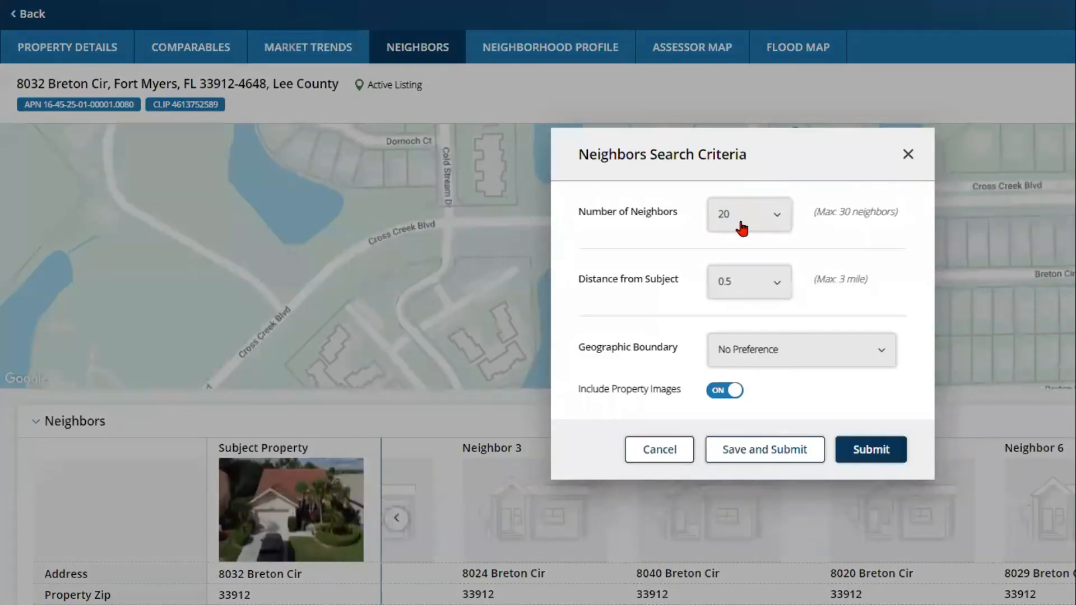
{"action": "left_click", "coordinate": [735, 215]}
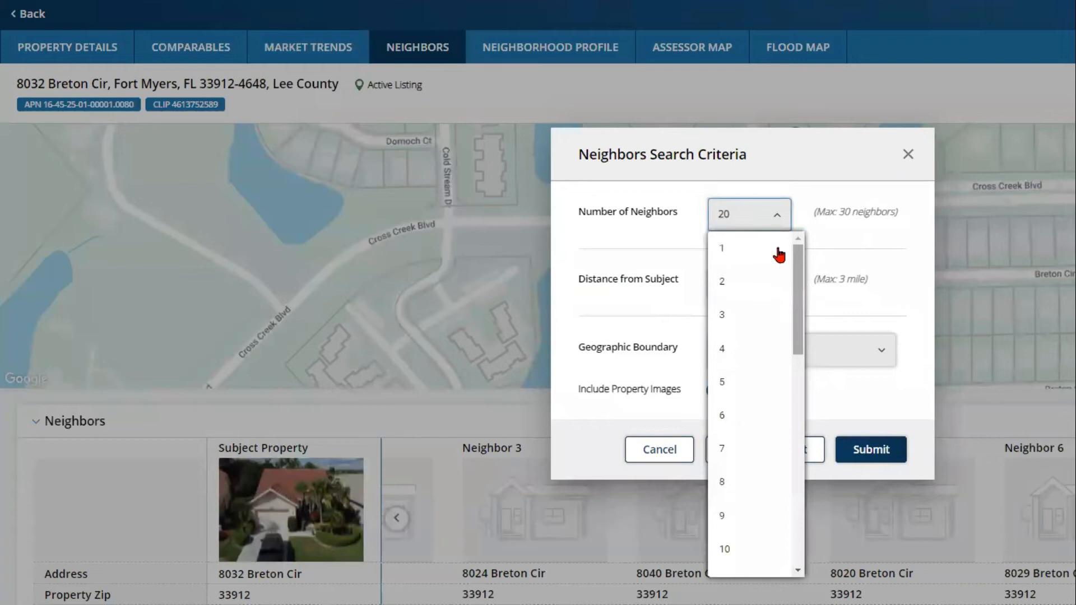
{"action": "left_click", "coordinate": [784, 212]}
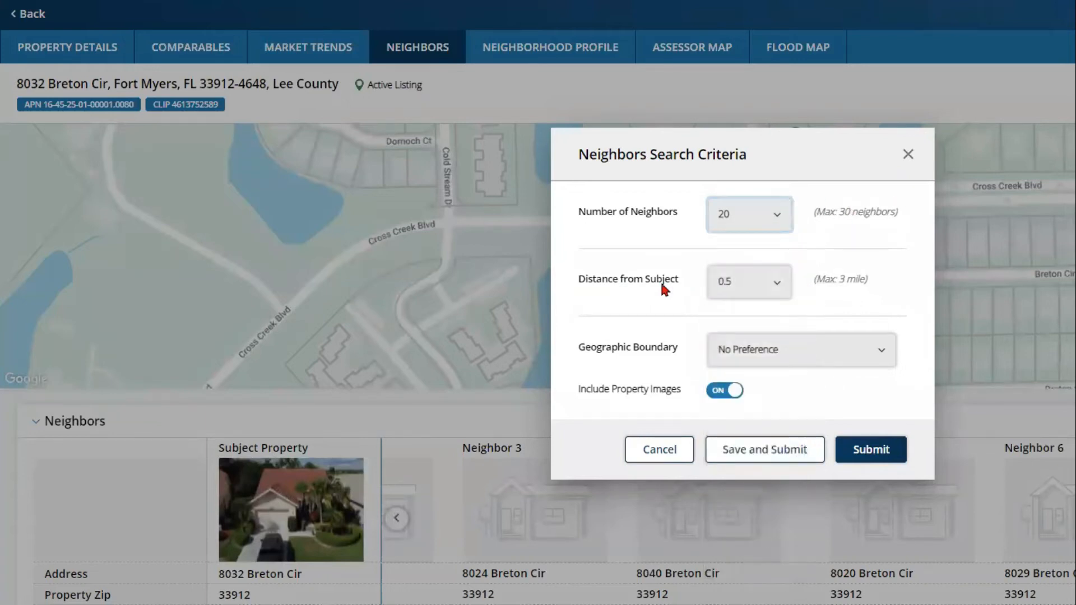
{"action": "left_click", "coordinate": [762, 280]}
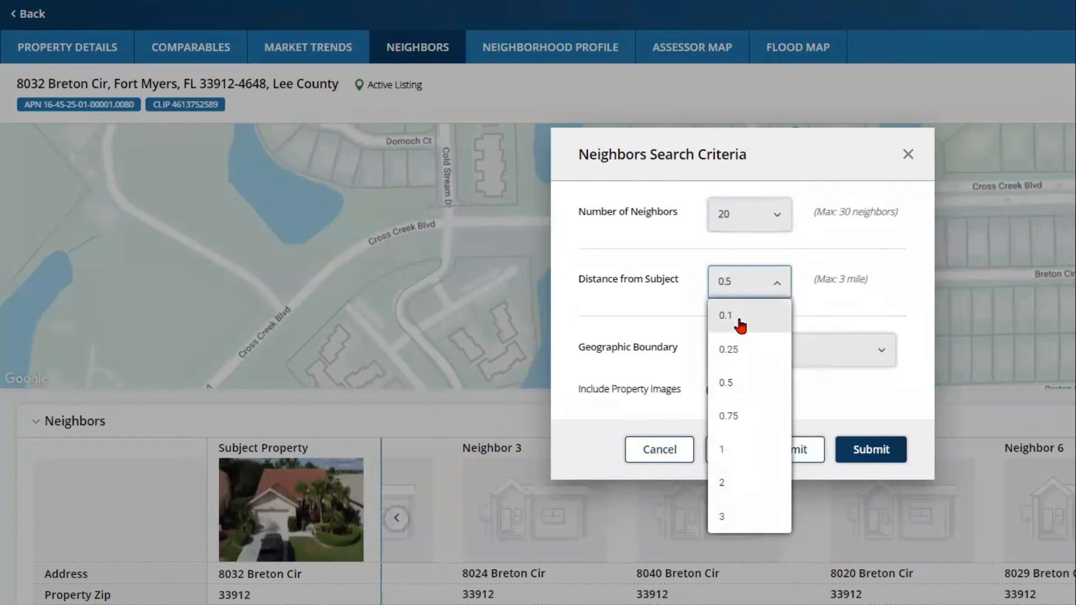
{"action": "left_click", "coordinate": [775, 285]}
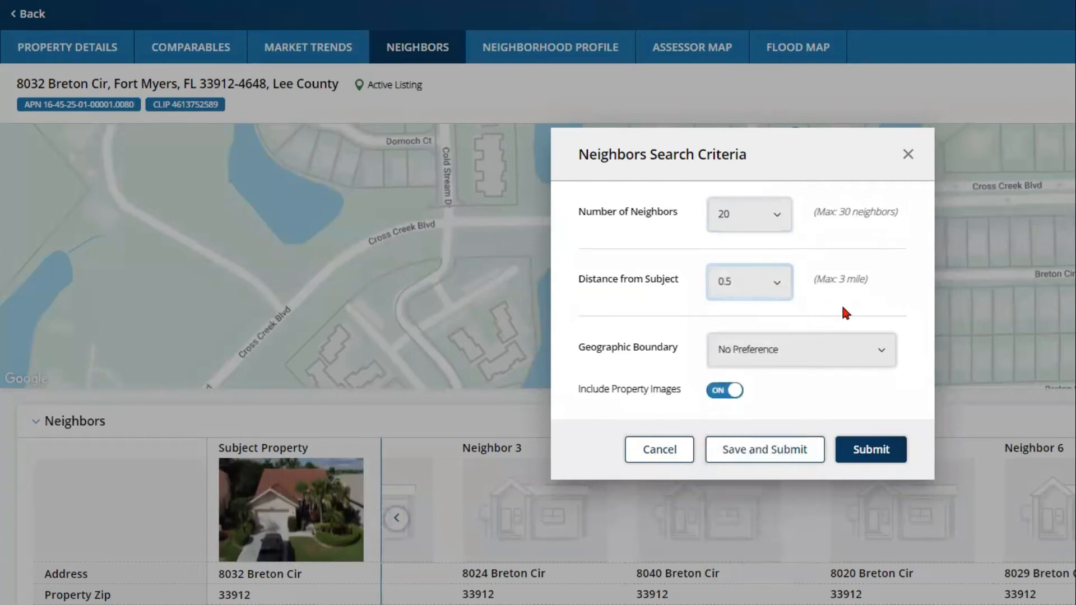
{"action": "left_click", "coordinate": [843, 355]}
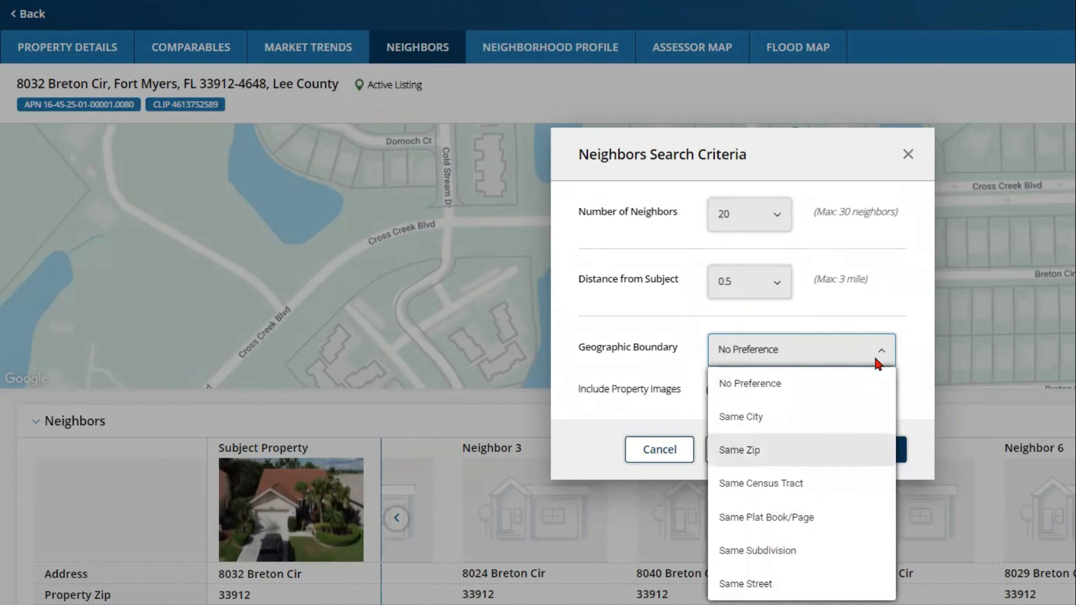
{"action": "left_click", "coordinate": [906, 296]}
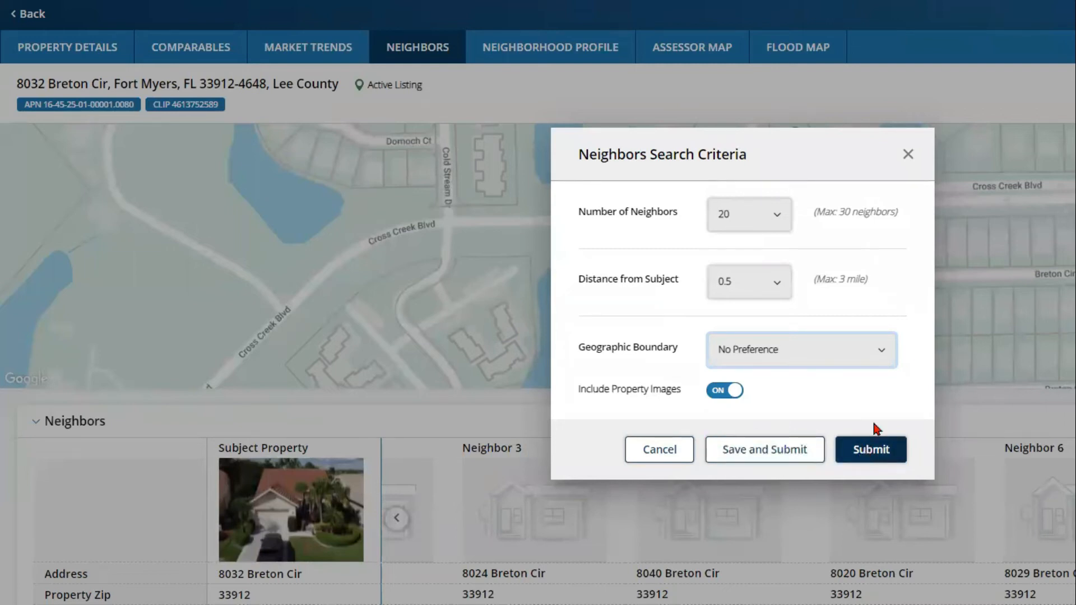
Step: Submit the neighbors search and view the Neighborhood Profile showing population 18,402 and median age 60.4
{"action": "left_click", "coordinate": [907, 155]}
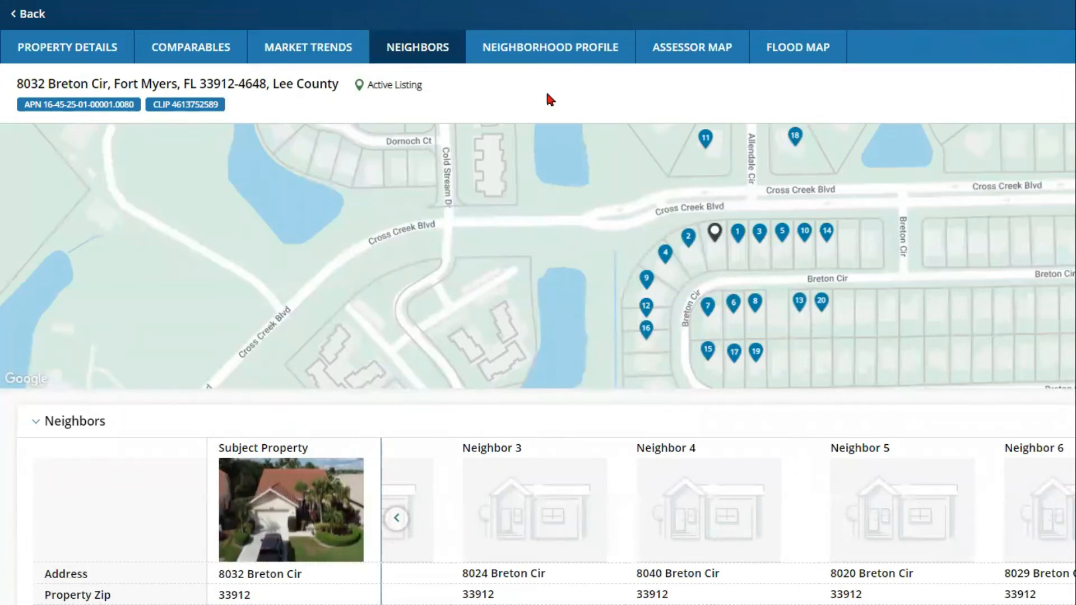
{"action": "left_click", "coordinate": [557, 53]}
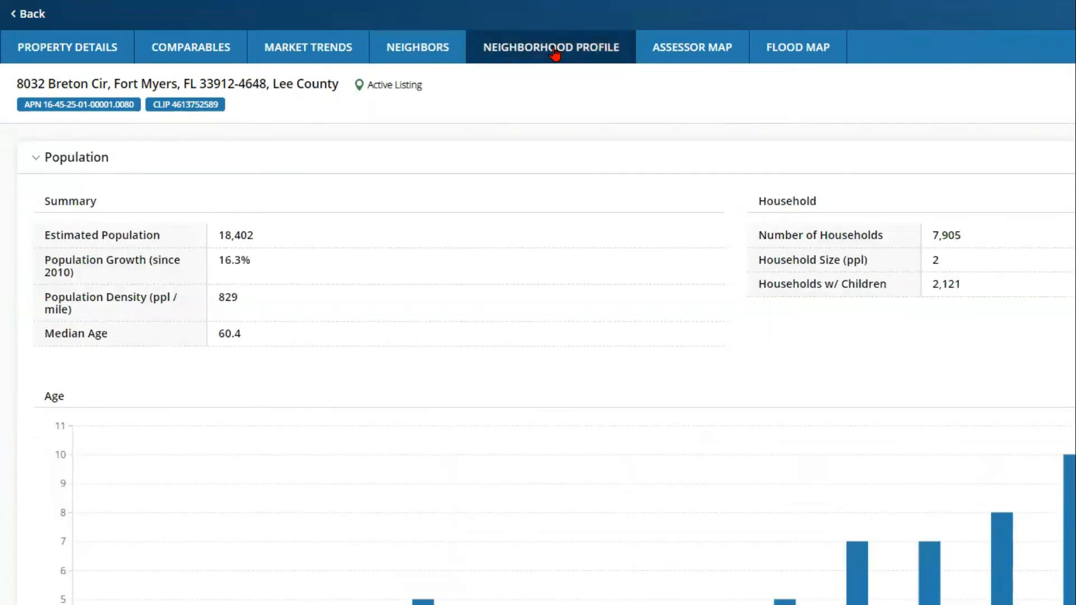
{"action": "left_click", "coordinate": [681, 51]}
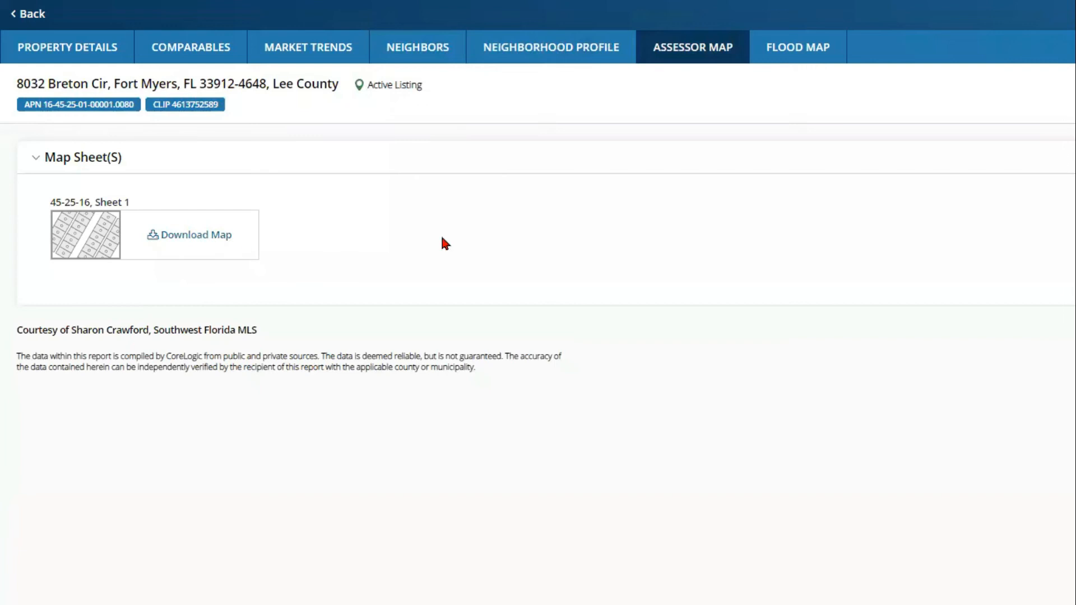
{"action": "left_click", "coordinate": [800, 55]}
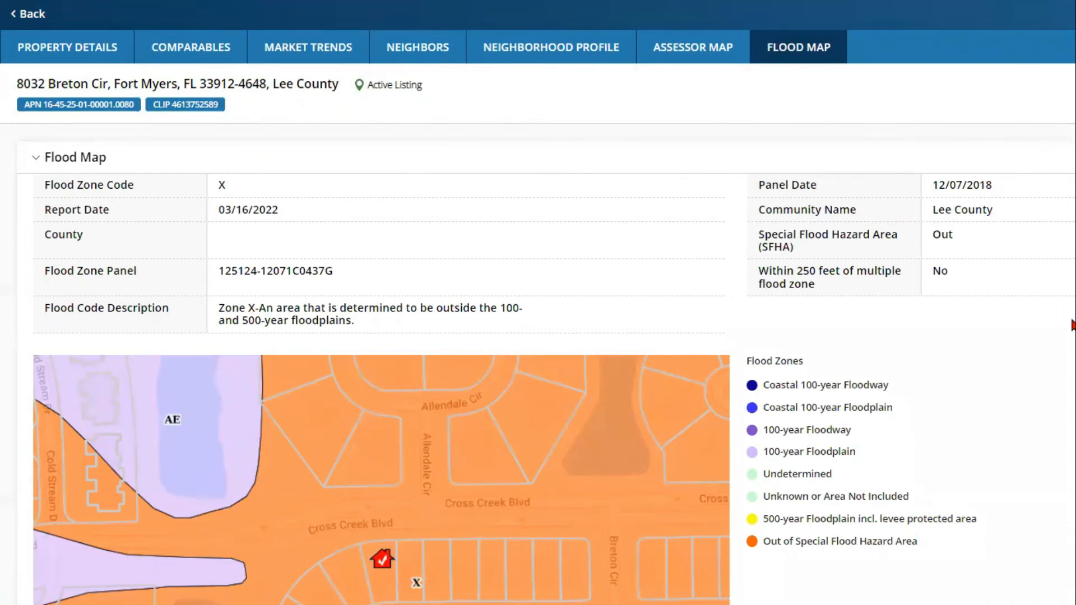
{"action": "scroll", "coordinate": [1073, 325], "scroll_direction": "down", "scroll_amount": 4}
{"action": "scroll", "coordinate": [1069, 329], "scroll_direction": "down", "scroll_amount": 1}
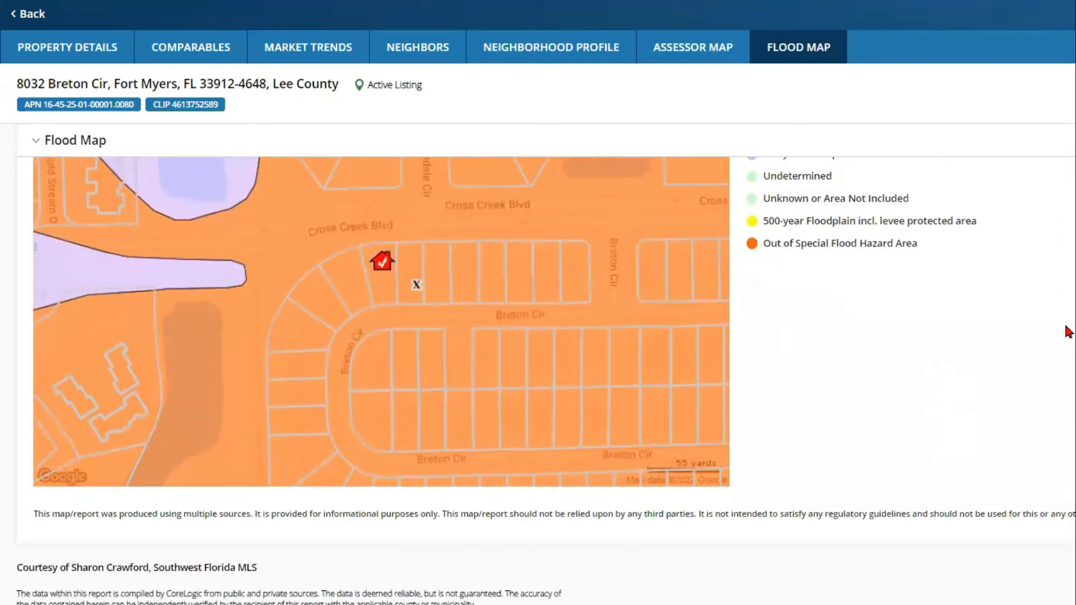
{"action": "scroll", "coordinate": [1068, 331], "scroll_direction": "up", "scroll_amount": 5}
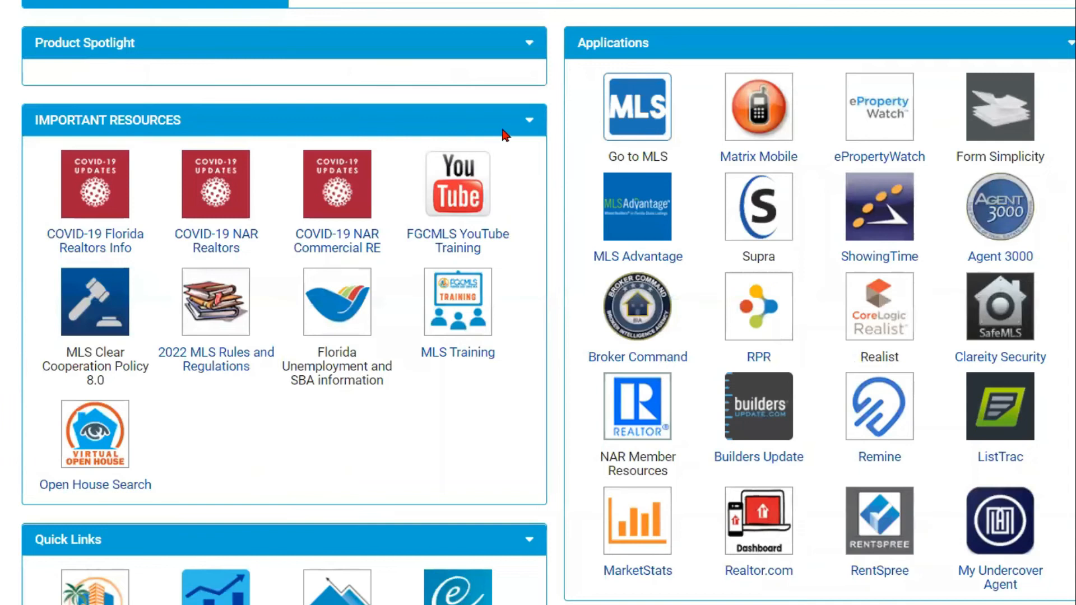
Step: Launch Realist from the MLS dashboard and go to the Owner Name and Property Address search fields
{"action": "left_click", "coordinate": [890, 315]}
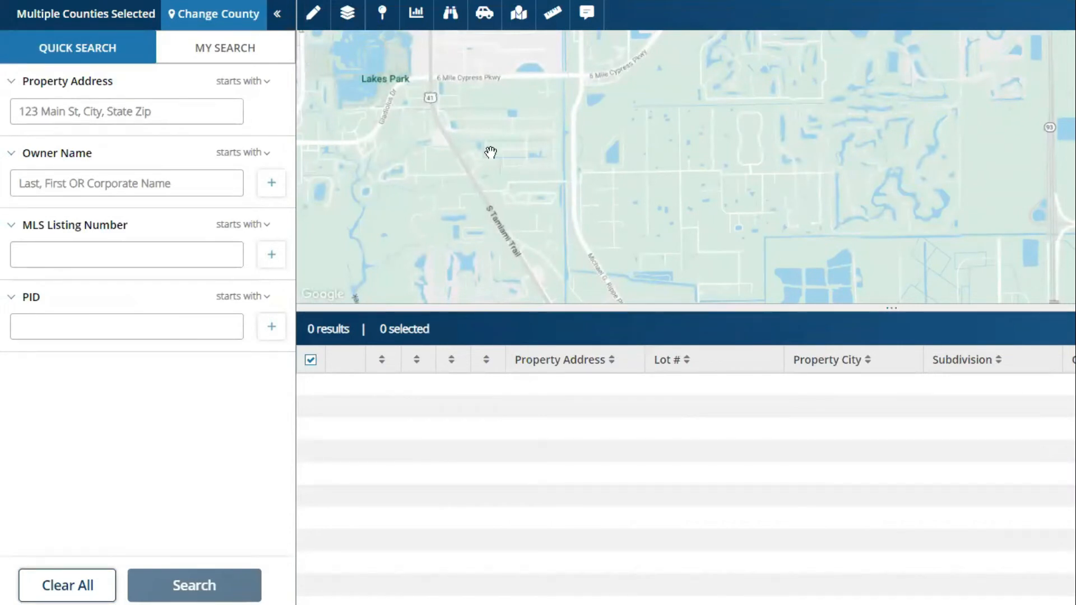
{"action": "left_click", "coordinate": [65, 180]}
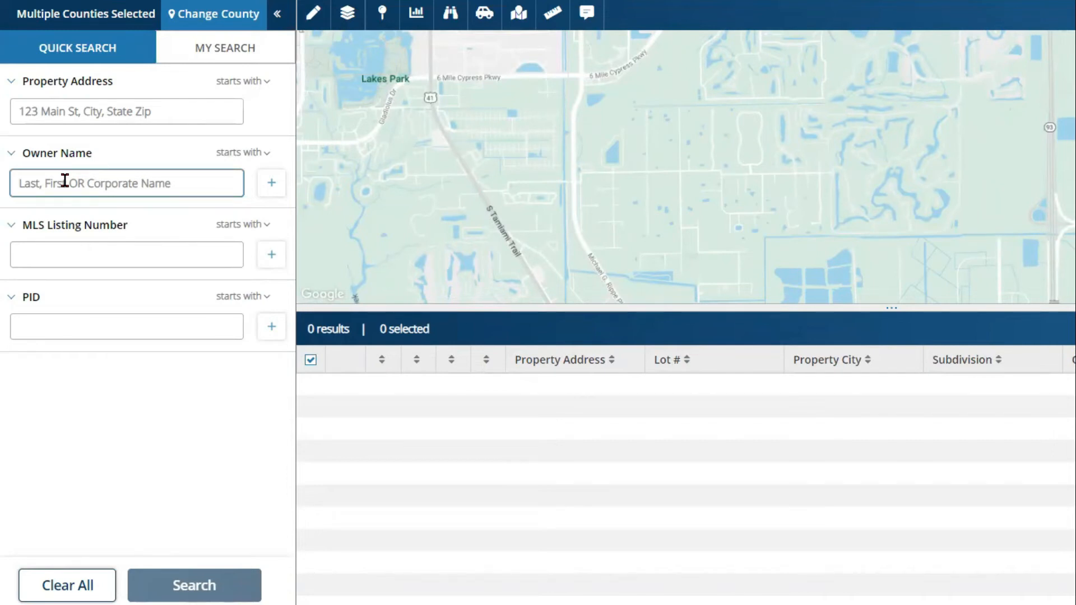
{"action": "left_click", "coordinate": [68, 111]}
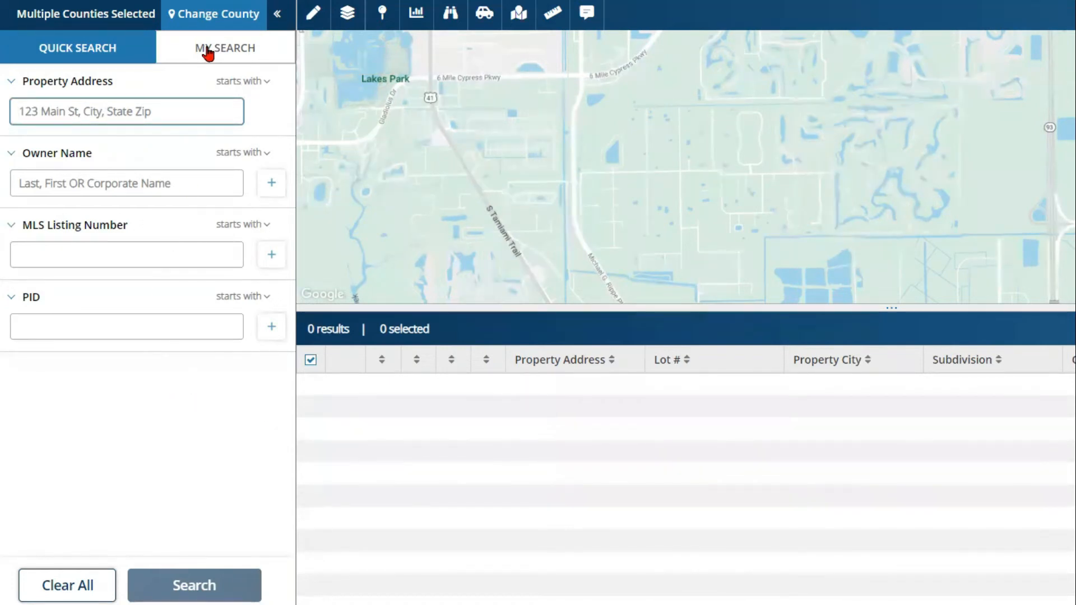
Step: Apply Charlotte, Collier and Lee, FL as the search counties
{"action": "left_click", "coordinate": [218, 16]}
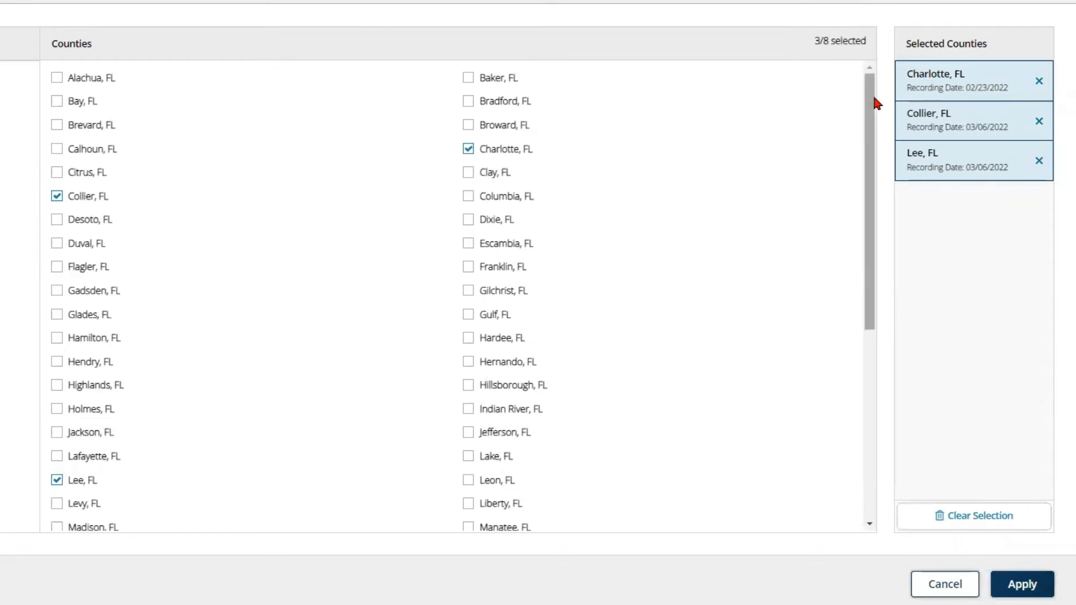
{"action": "left_click_drag", "start_coordinate": [872, 101], "coordinate": [869, 79]}
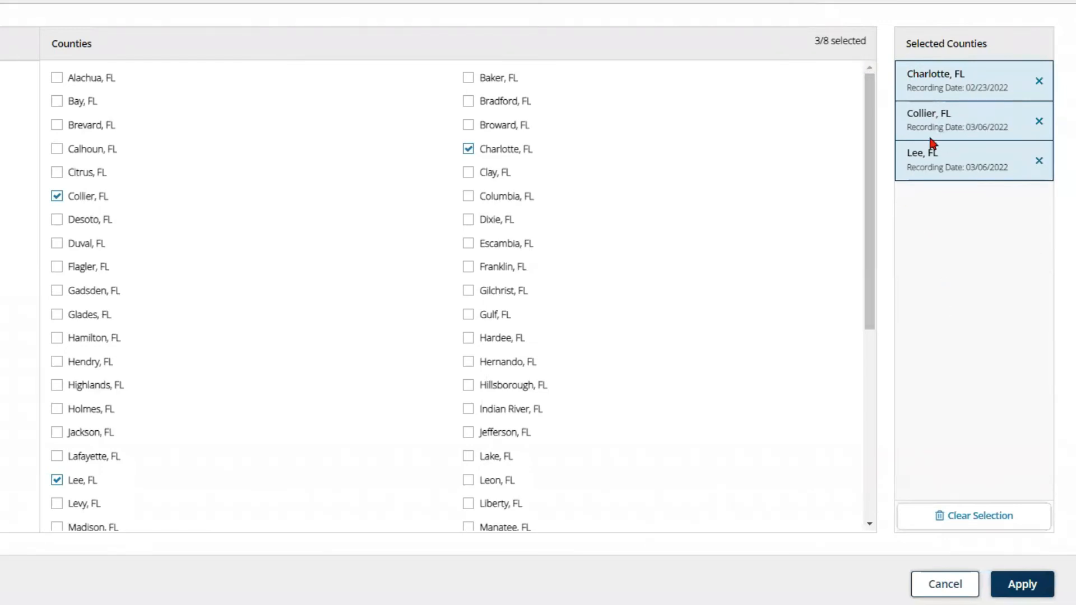
{"action": "left_click", "coordinate": [1030, 598]}
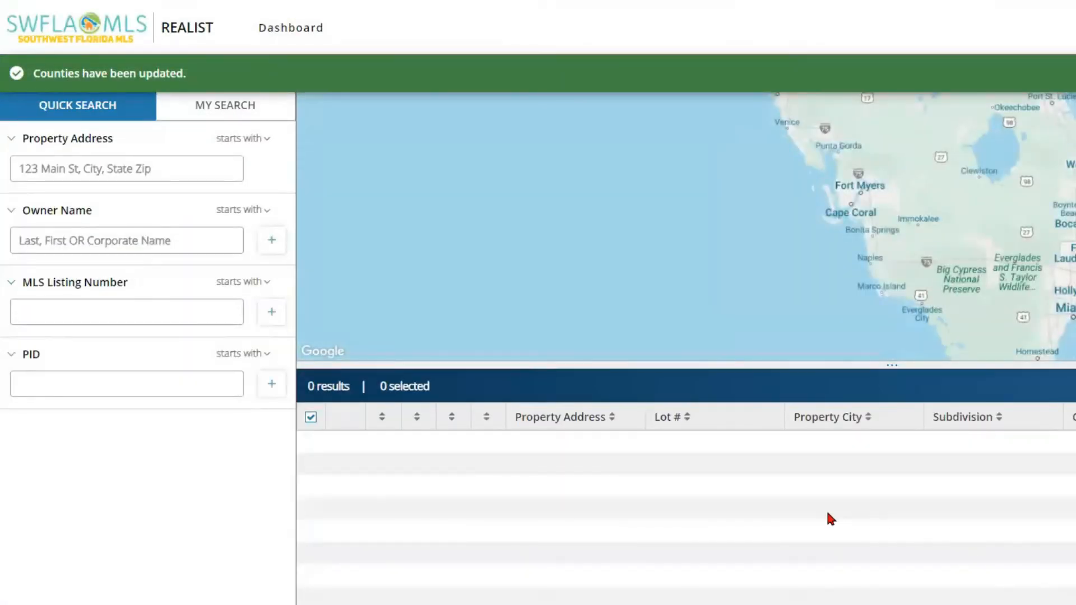
Step: Dismiss the green counties-updated banner and return to the Quick Search form
{"action": "left_click", "coordinate": [97, 167]}
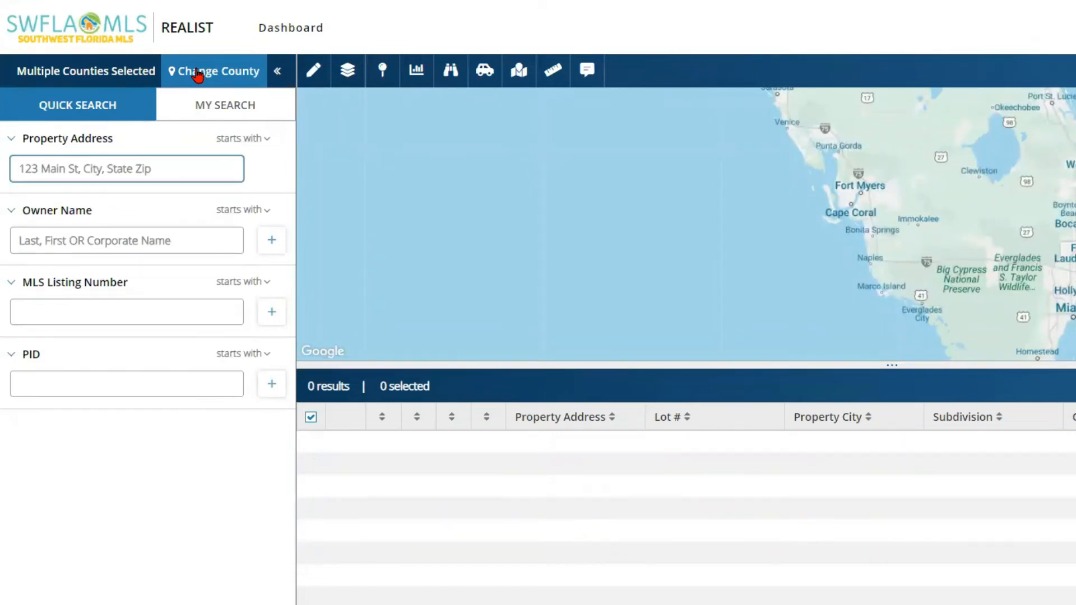
{"action": "left_click", "coordinate": [67, 111]}
Step: Switch to My Search and scroll through criteria like sale date, MLS status and owner address
{"action": "left_click", "coordinate": [225, 110]}
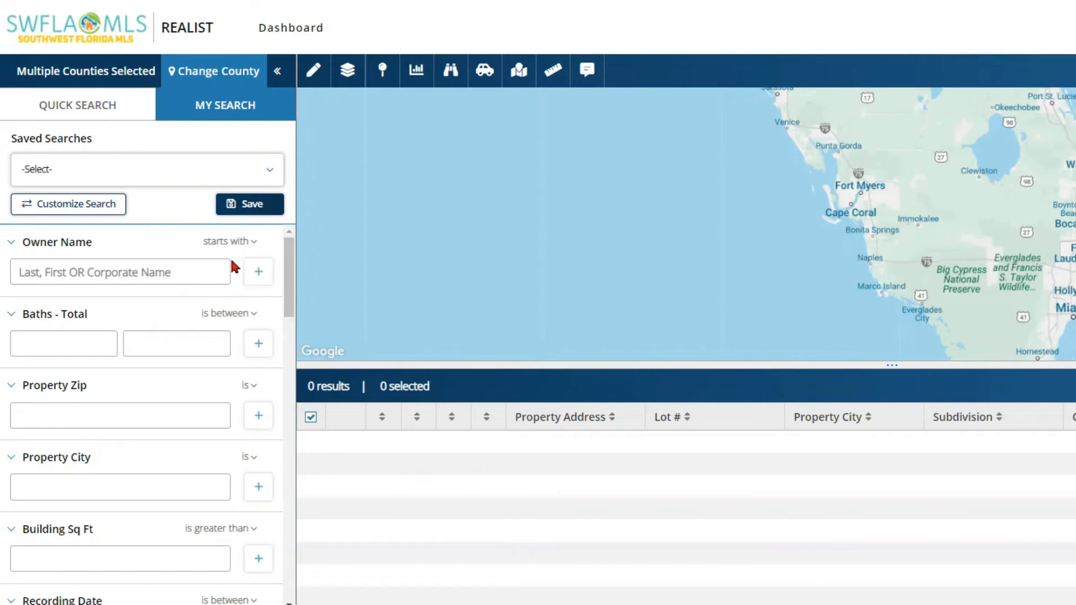
{"action": "left_click_drag", "start_coordinate": [287, 261], "coordinate": [292, 282]}
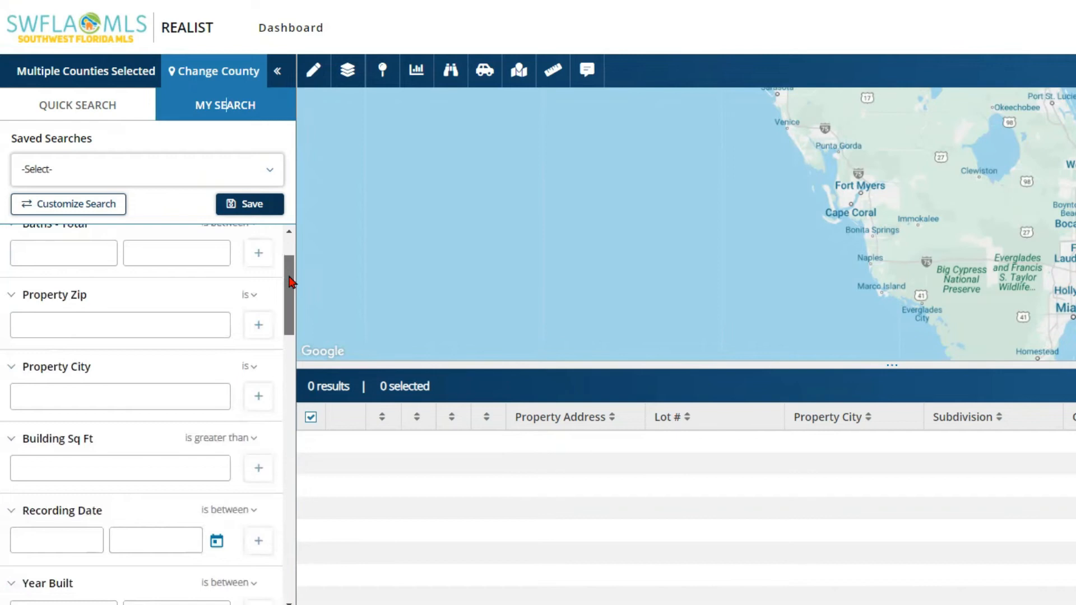
{"action": "left_click_drag", "start_coordinate": [290, 282], "coordinate": [292, 477]}
{"action": "scroll", "coordinate": [287, 560], "scroll_direction": "down", "scroll_amount": 4}
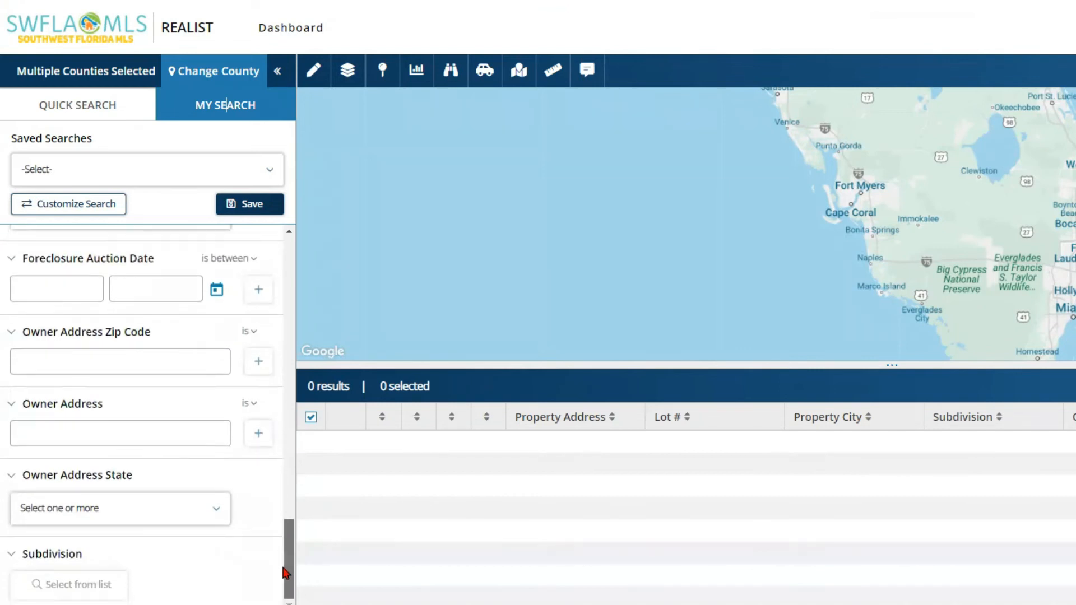
{"action": "left_click_drag", "start_coordinate": [286, 573], "coordinate": [286, 291]}
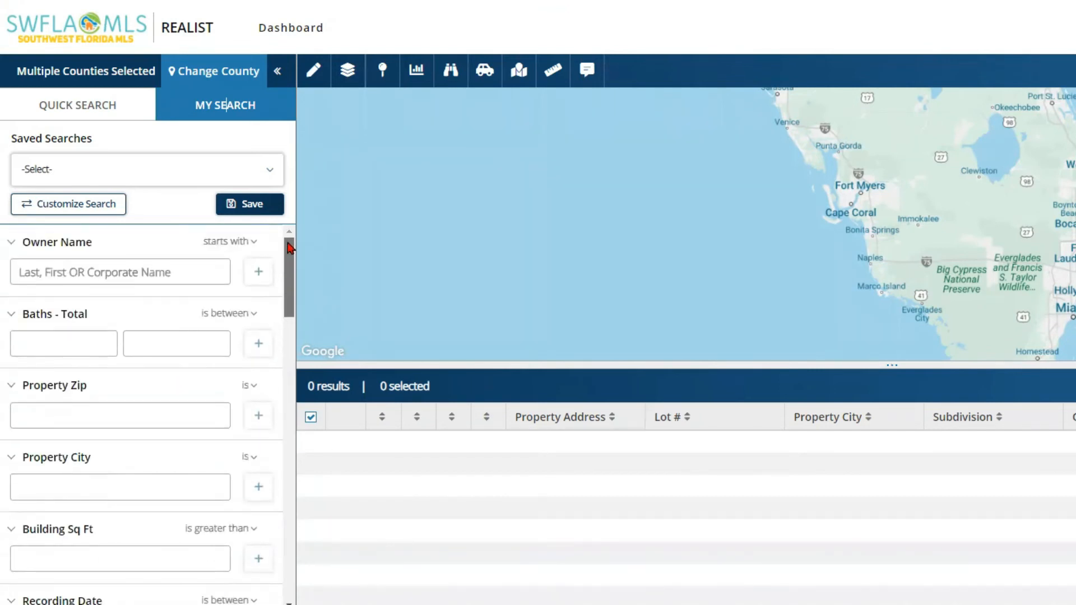
Step: Open Customize Search and list the Owner Information attributes
{"action": "left_click", "coordinate": [72, 210]}
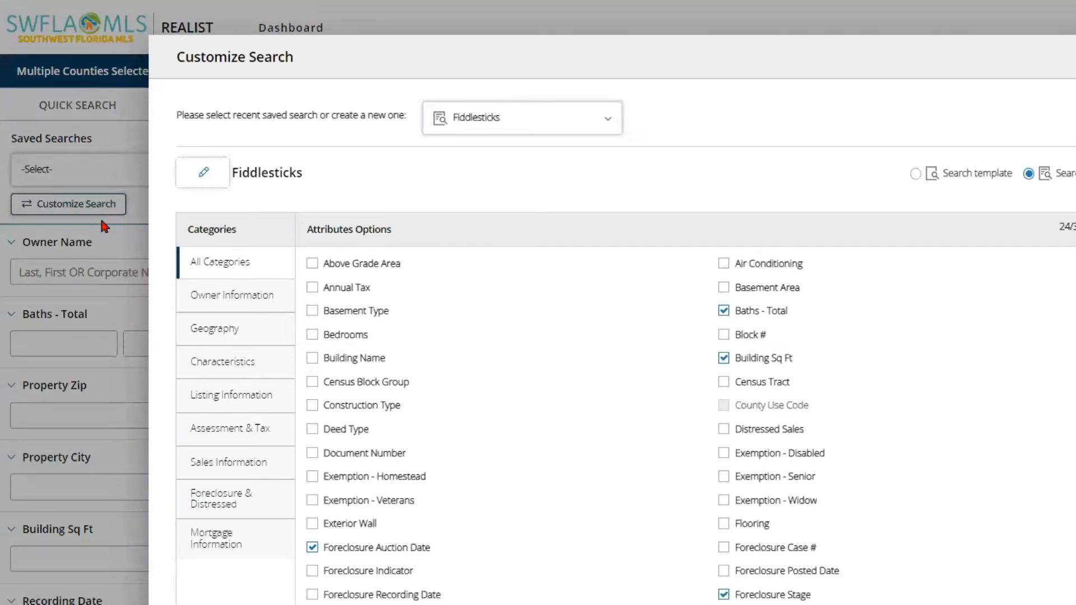
{"action": "left_click", "coordinate": [222, 265]}
{"action": "left_click", "coordinate": [229, 303]}
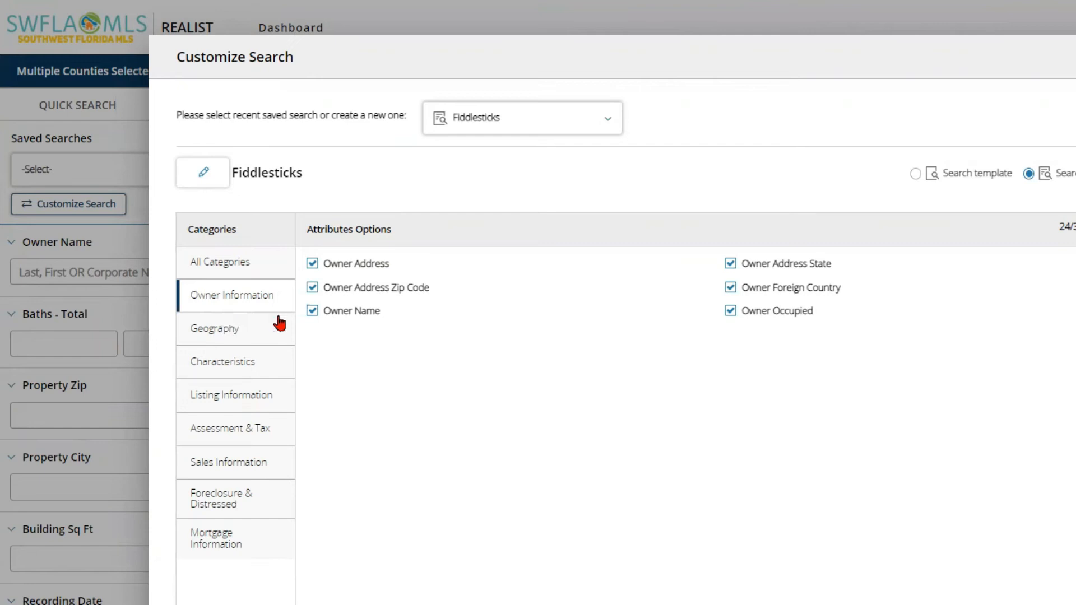
Step: Browse Fiddlesticks' Geography attributes, then its Characteristics attributes with baths, building size, lot size and year built checked
{"action": "left_click", "coordinate": [242, 334]}
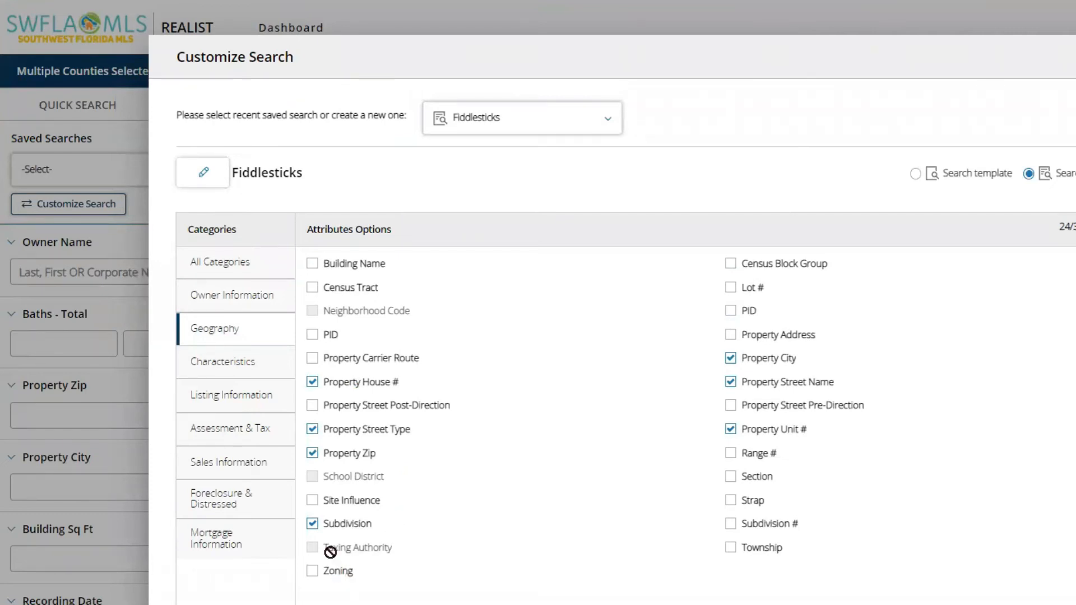
{"action": "left_click", "coordinate": [232, 336]}
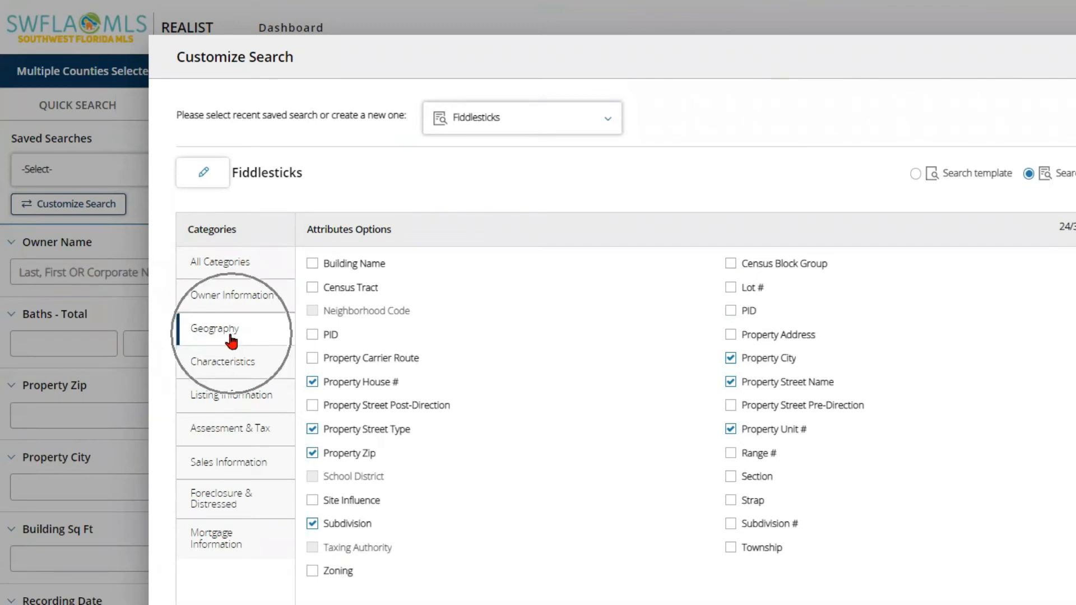
{"action": "key", "text": "ctrl"}
{"action": "key", "text": "ctrl"}
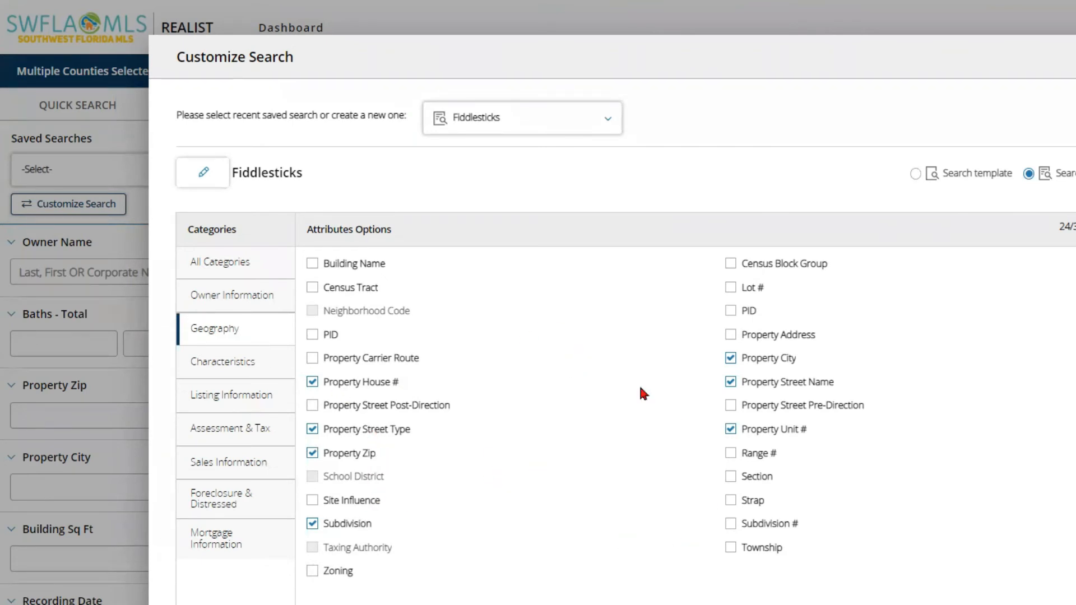
{"action": "left_click", "coordinate": [224, 363]}
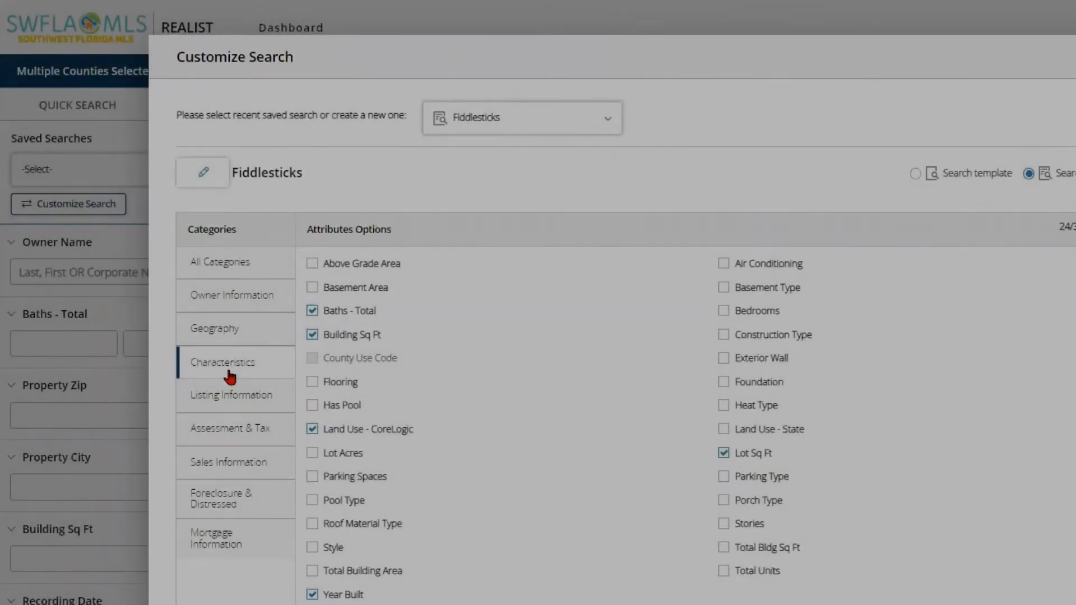
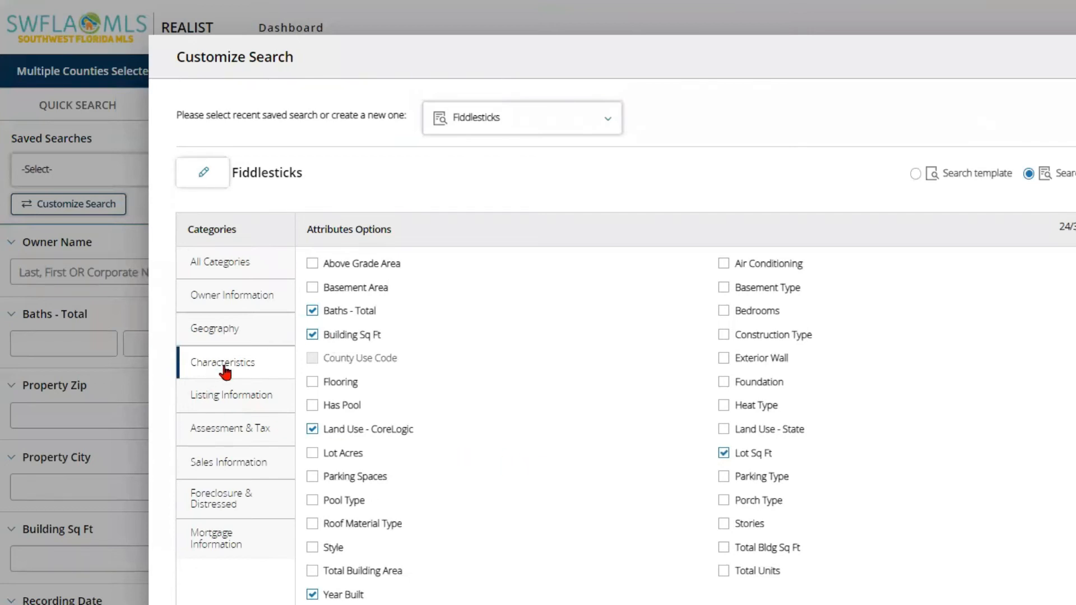
Step: Review the Listing Information, Assessment & Tax, Sales Information, Foreclosure & Distressed and Mortgage Information attributes
{"action": "left_click", "coordinate": [228, 400]}
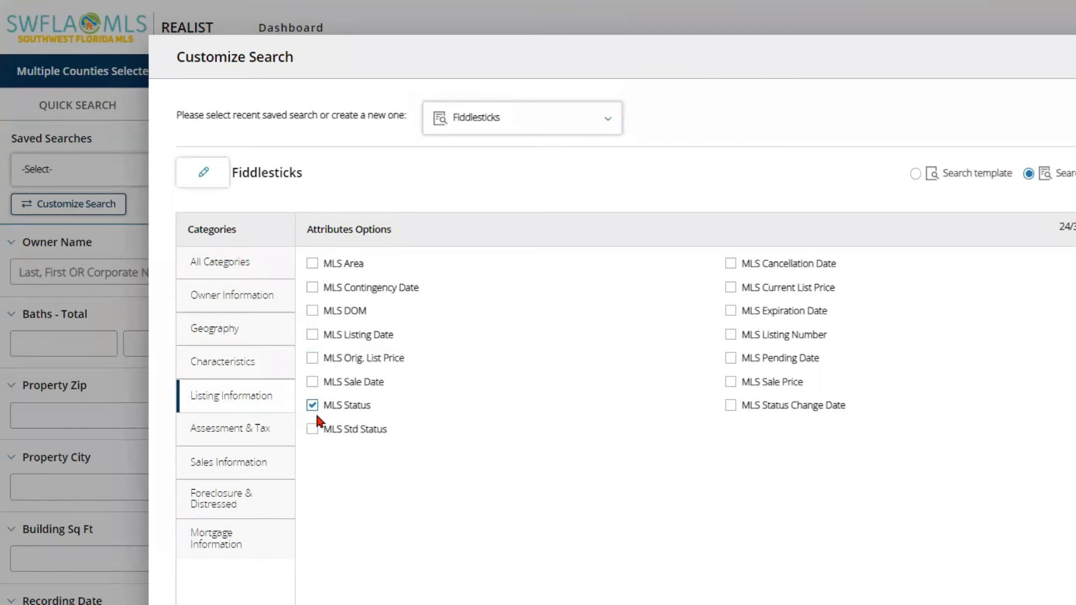
{"action": "left_click", "coordinate": [247, 431]}
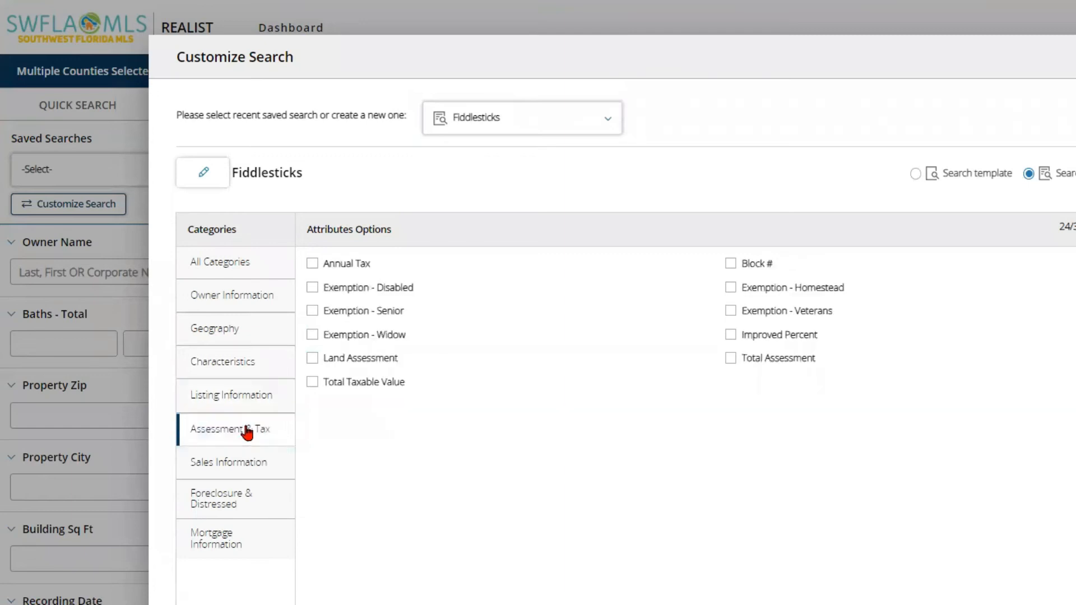
{"action": "left_click", "coordinate": [238, 466]}
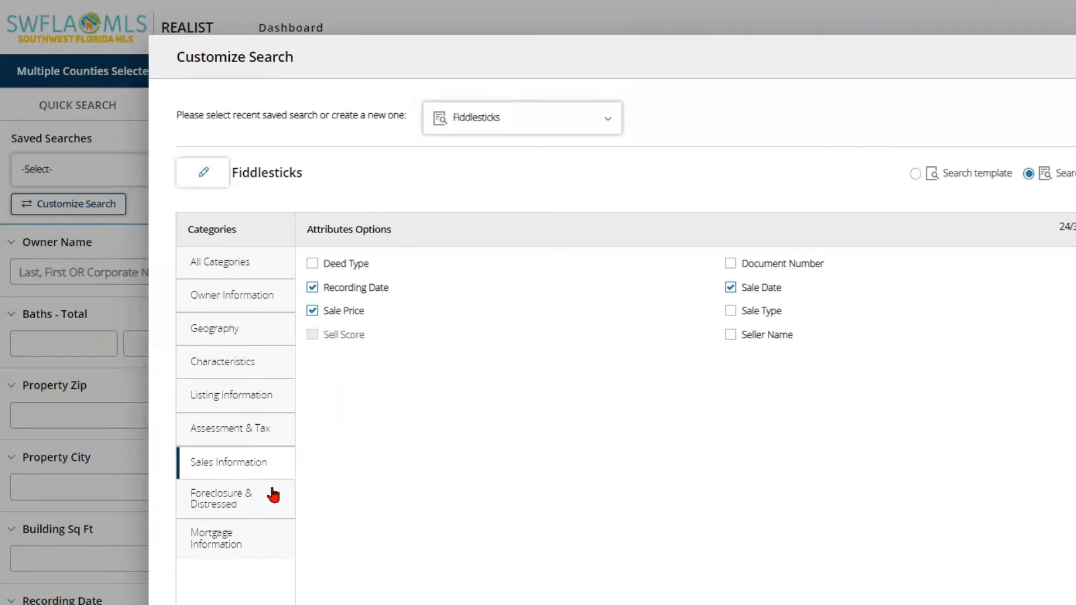
{"action": "left_click", "coordinate": [252, 508]}
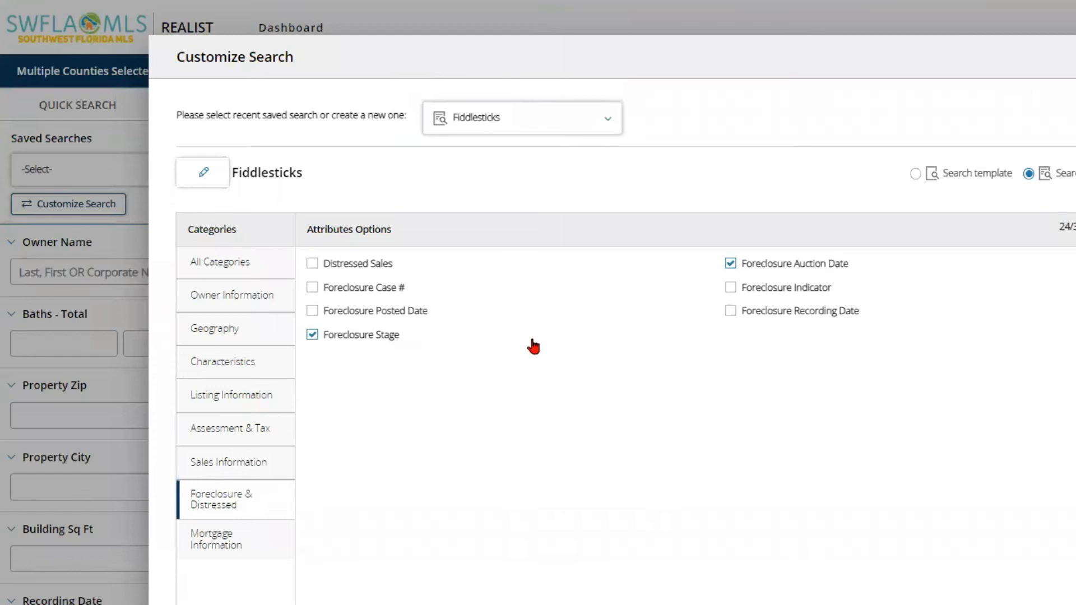
{"action": "left_click", "coordinate": [220, 545]}
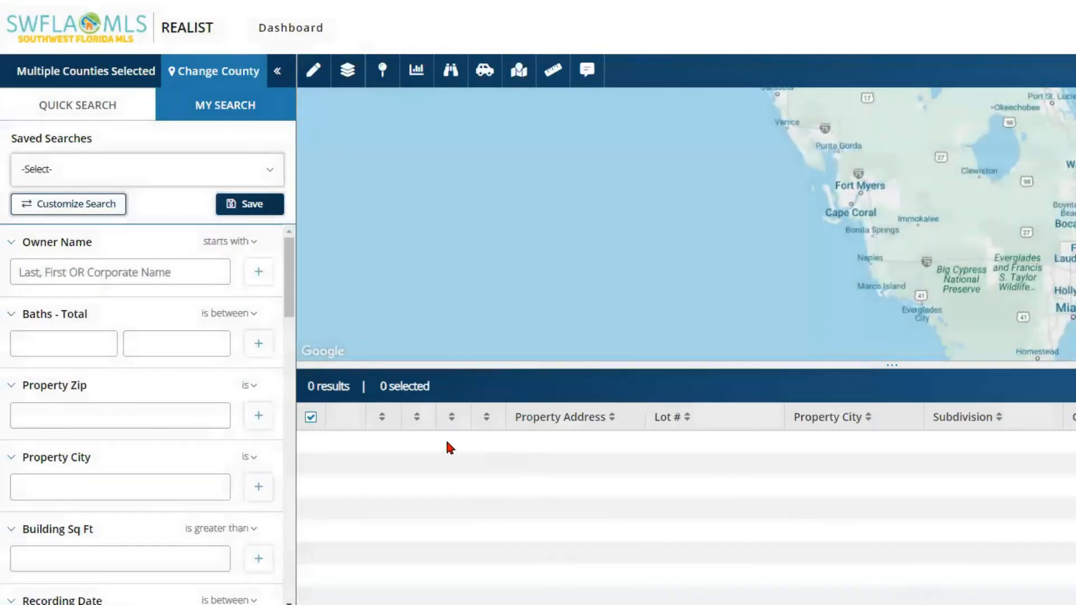
Step: Scroll to the bottom of the search panel and open Subdivision's Select from list picker
{"action": "scroll", "coordinate": [286, 283], "scroll_direction": "down", "scroll_amount": 1}
{"action": "left_click_drag", "start_coordinate": [286, 305], "coordinate": [297, 602]}
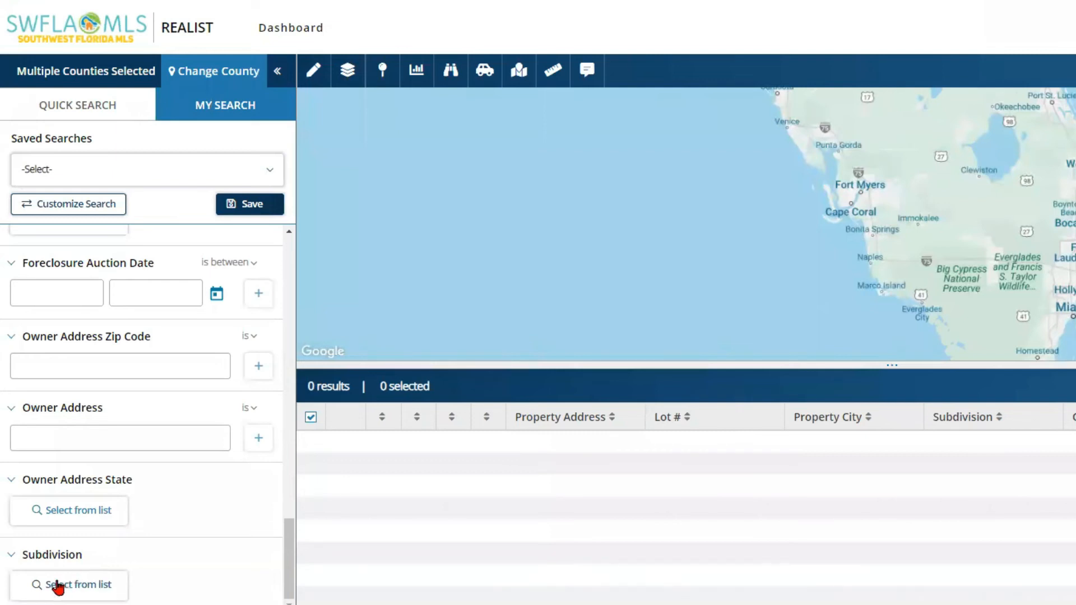
{"action": "left_click", "coordinate": [51, 588]}
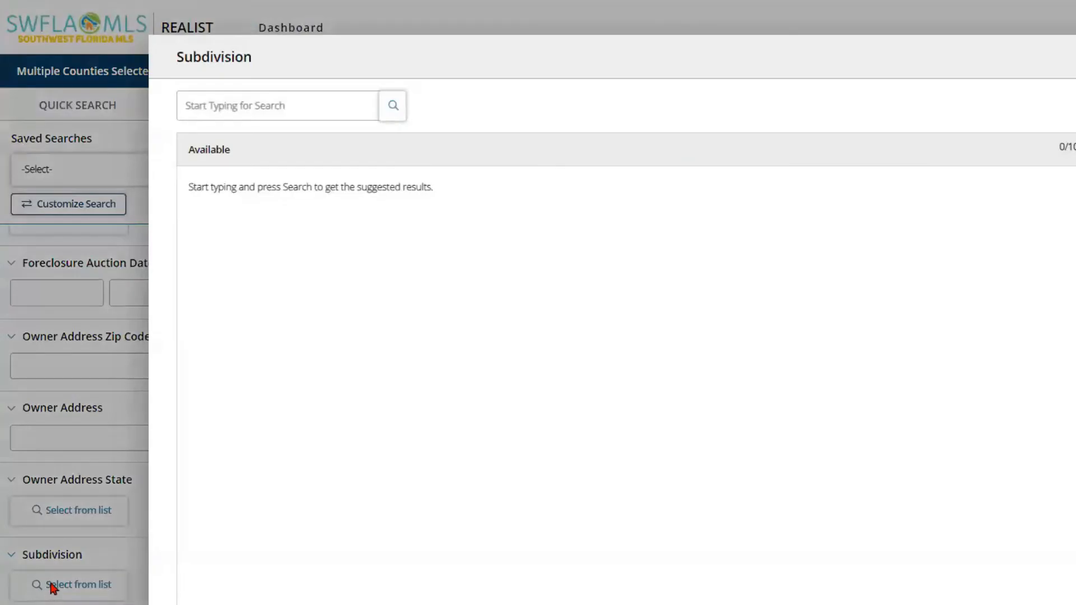
Step: Search subdivisions for 'Fiddlesticks' and tick FIDDLESTICKS COUNTRY CLUB and FIDDLESTICKS COUNTRY CLUB SUB
{"action": "left_click", "coordinate": [206, 106]}
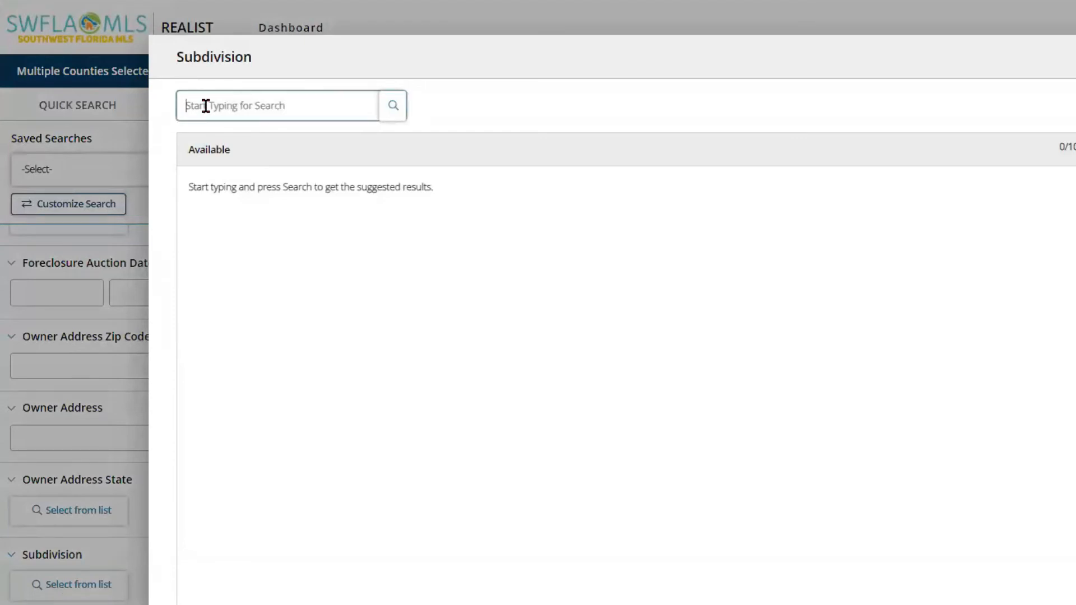
{"action": "type", "text": "Fiddlesticks"}
{"action": "left_click", "coordinate": [395, 111]}
{"action": "left_click", "coordinate": [394, 109]}
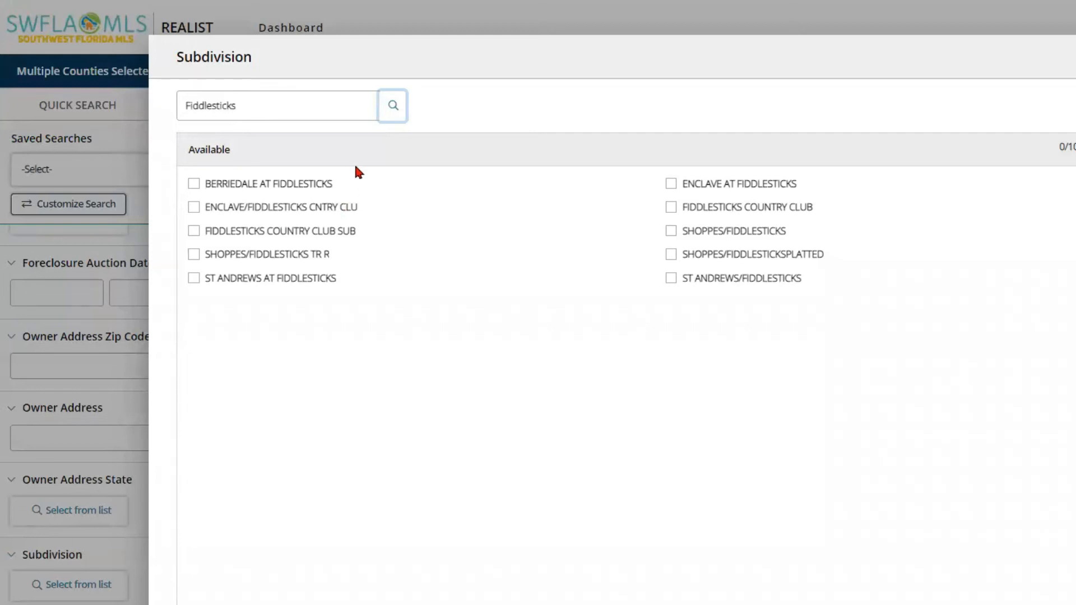
{"action": "left_click", "coordinate": [672, 212]}
{"action": "left_click", "coordinate": [194, 232]}
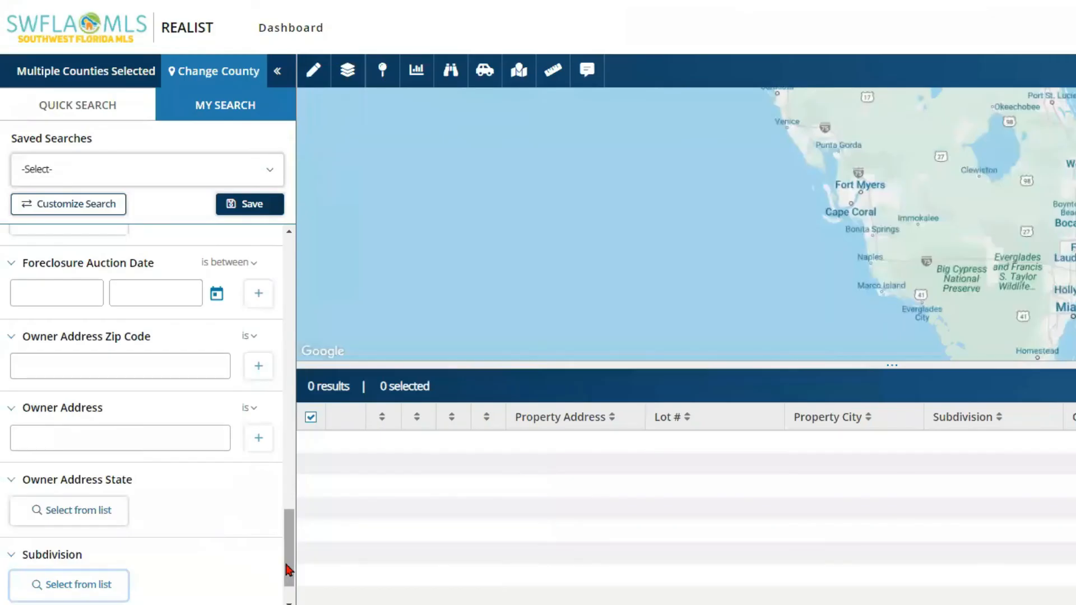
Step: Open the Sale Date calendar and step it back to the year 2002
{"action": "scroll", "coordinate": [287, 558], "scroll_direction": "up", "scroll_amount": 1}
{"action": "left_click_drag", "start_coordinate": [288, 558], "coordinate": [295, 468]}
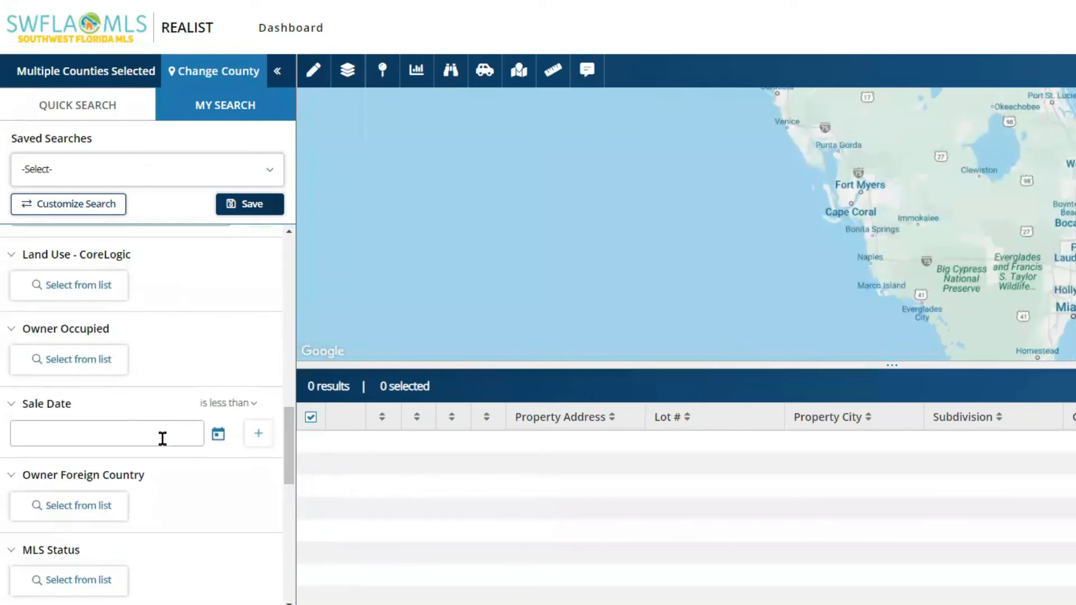
{"action": "left_click", "coordinate": [218, 436]}
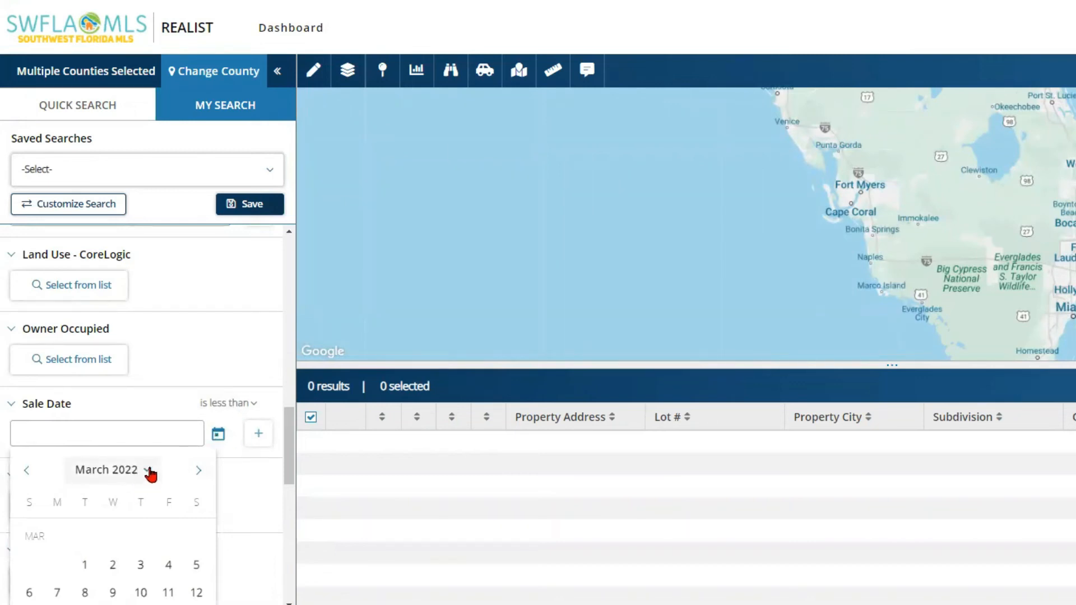
{"action": "left_click", "coordinate": [148, 475]}
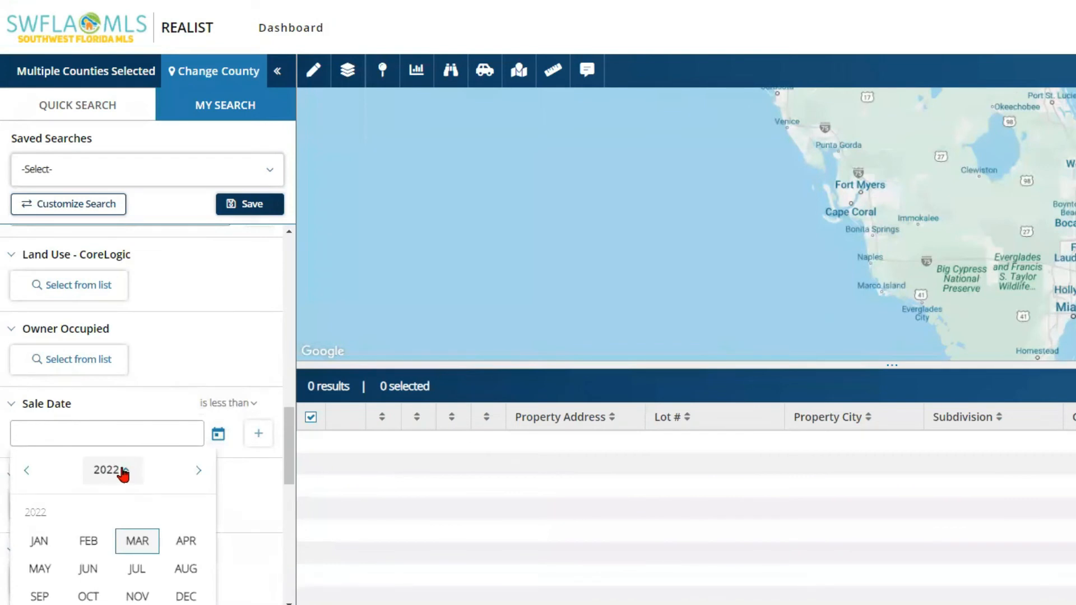
{"action": "left_click", "coordinate": [26, 471]}
{"action": "left_click", "coordinate": [26, 471]}
{"action": "left_click", "coordinate": [26, 471]}
{"action": "left_click", "coordinate": [25, 471]}
{"action": "left_click", "coordinate": [25, 471]}
{"action": "double_click", "coordinate": [26, 471]}
{"action": "double_click", "coordinate": [26, 471]}
{"action": "left_click", "coordinate": [26, 471]}
{"action": "double_click", "coordinate": [26, 471]}
{"action": "double_click", "coordinate": [25, 471]}
{"action": "double_click", "coordinate": [26, 470]}
{"action": "left_click", "coordinate": [26, 471]}
{"action": "left_click", "coordinate": [26, 471]}
{"action": "double_click", "coordinate": [26, 471]}
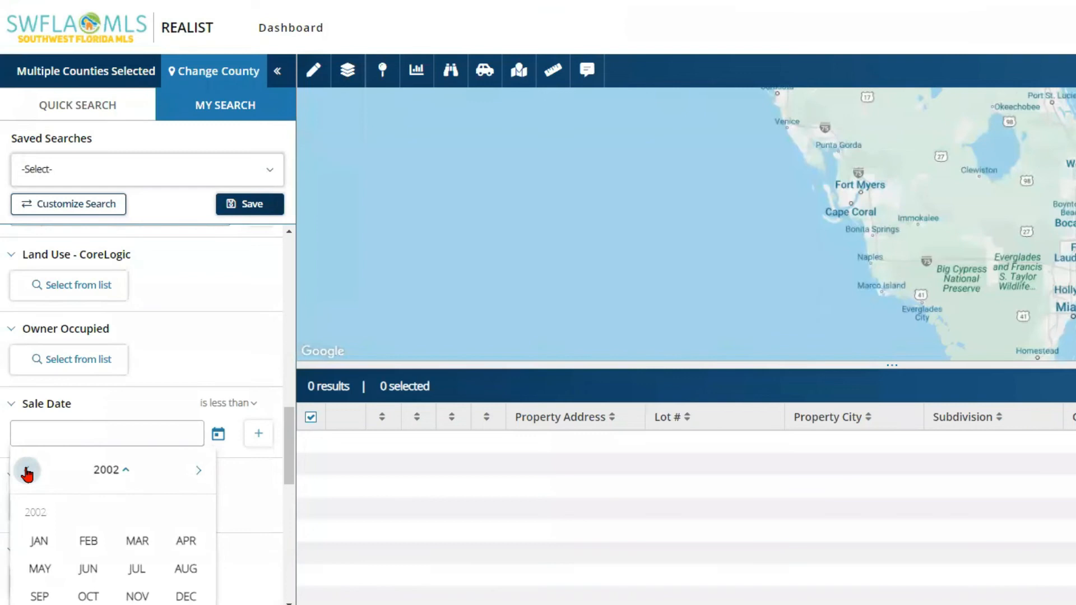
Step: Pick March 1, 2002 and keep the Sale Date operator as 'is less than'
{"action": "left_click", "coordinate": [138, 541]}
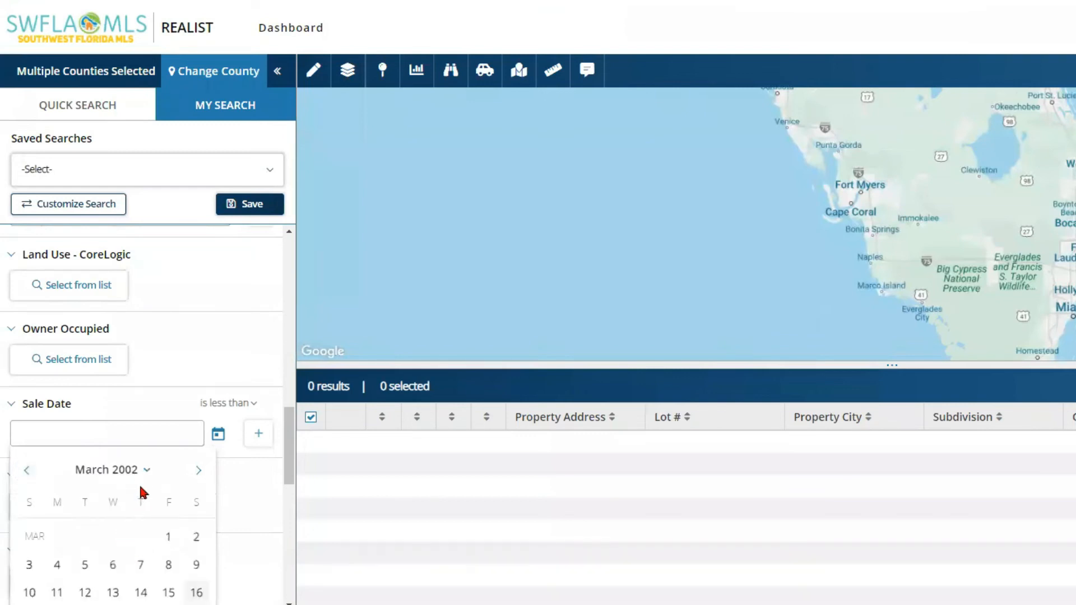
{"action": "left_click", "coordinate": [169, 539]}
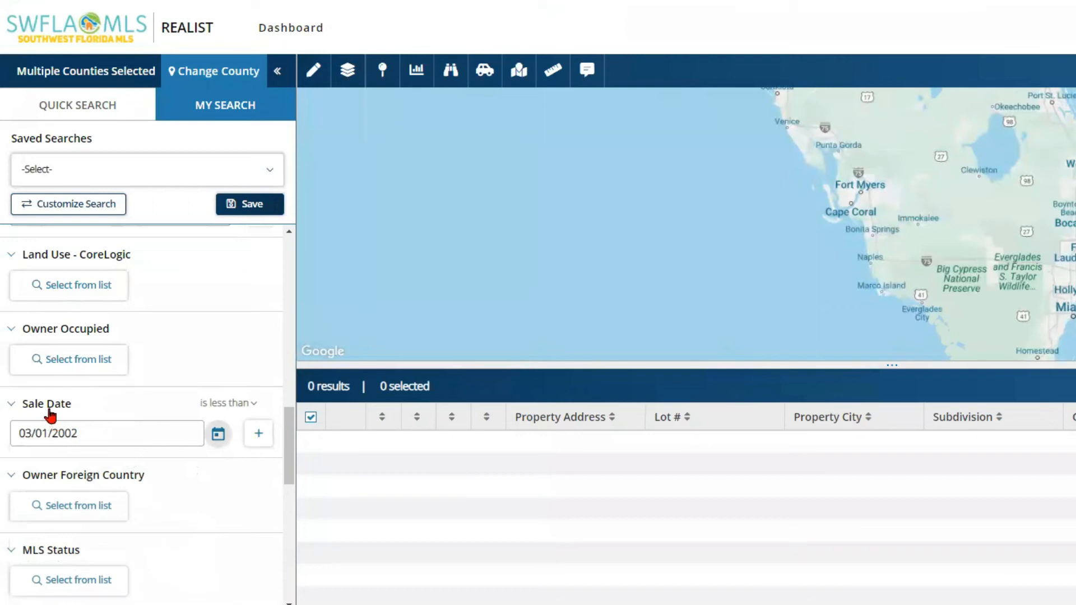
{"action": "left_click", "coordinate": [248, 404]}
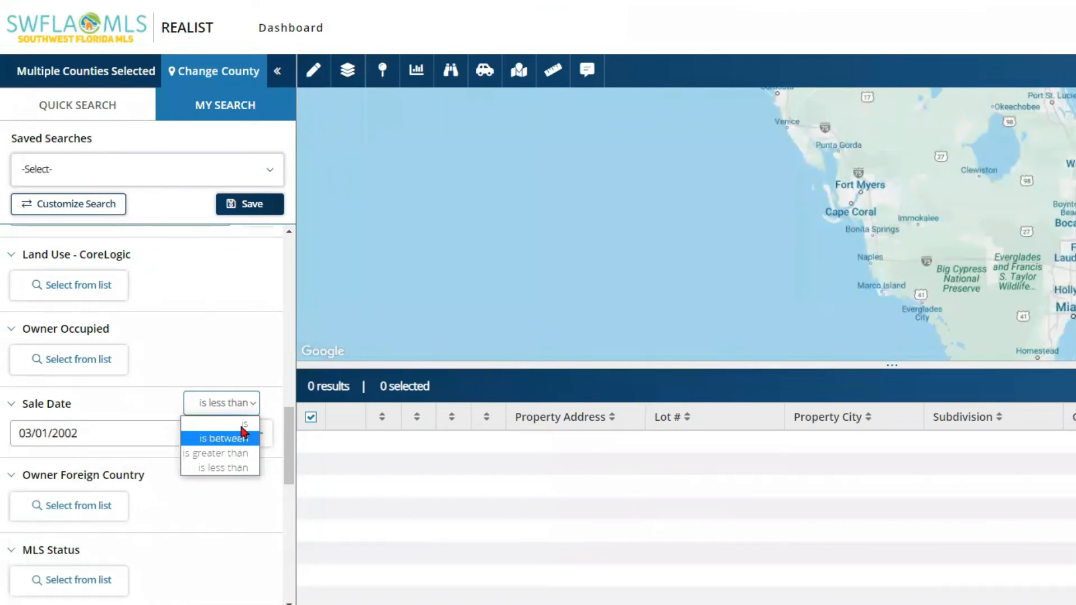
{"action": "left_click", "coordinate": [244, 405]}
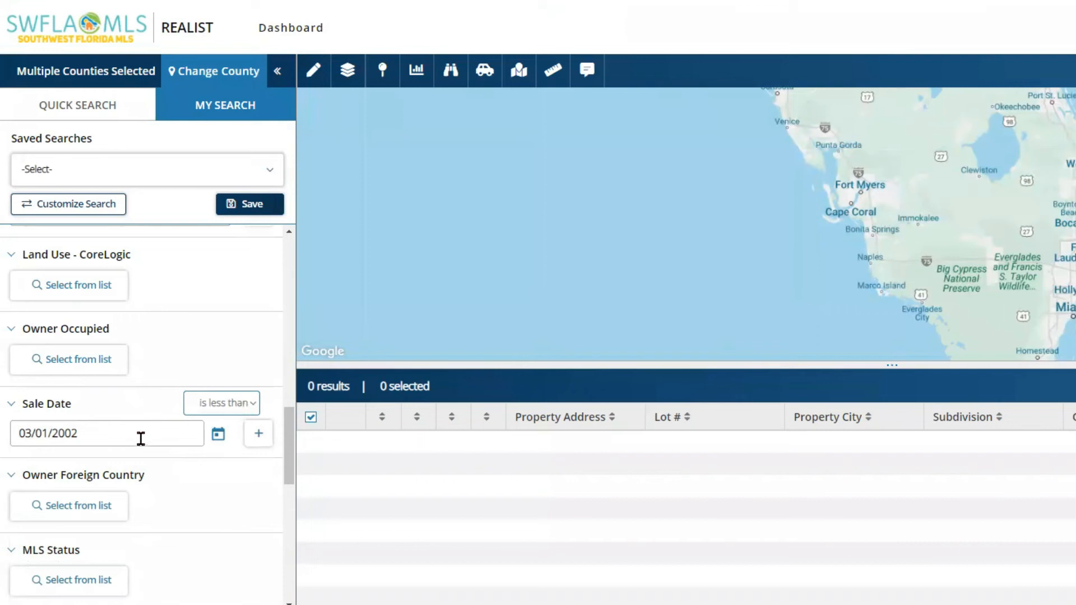
Step: Add an Owner Occupied filter set to Yes
{"action": "left_click", "coordinate": [72, 363]}
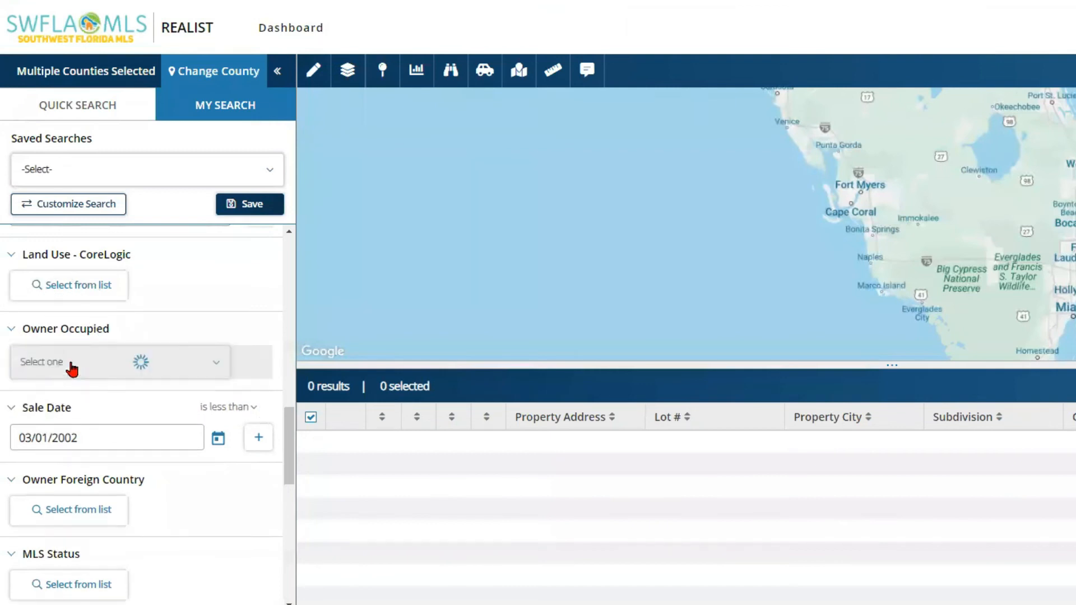
{"action": "left_click", "coordinate": [213, 368]}
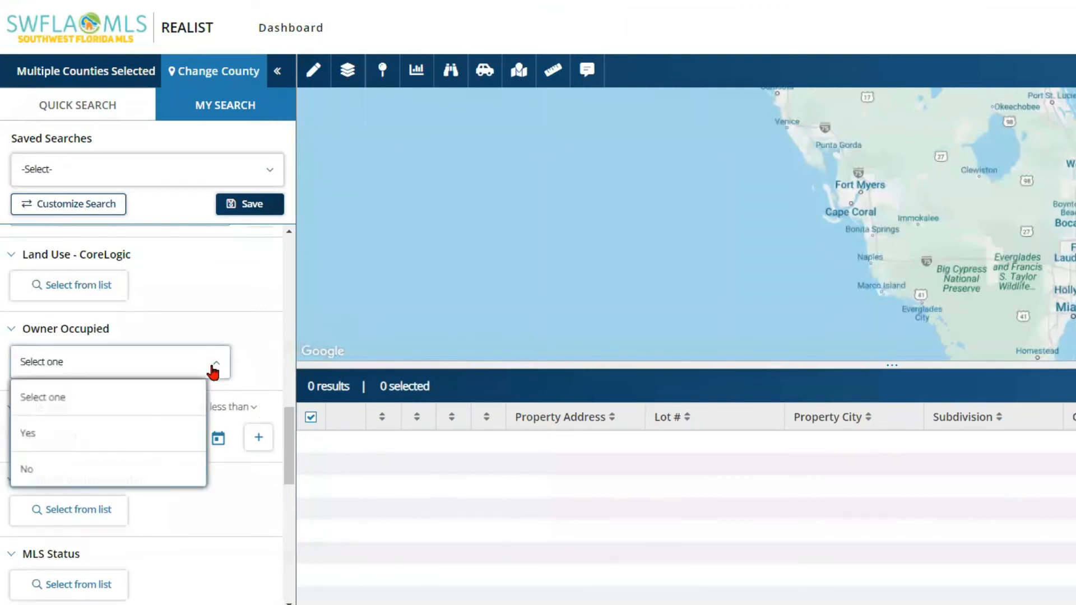
{"action": "left_click", "coordinate": [145, 438]}
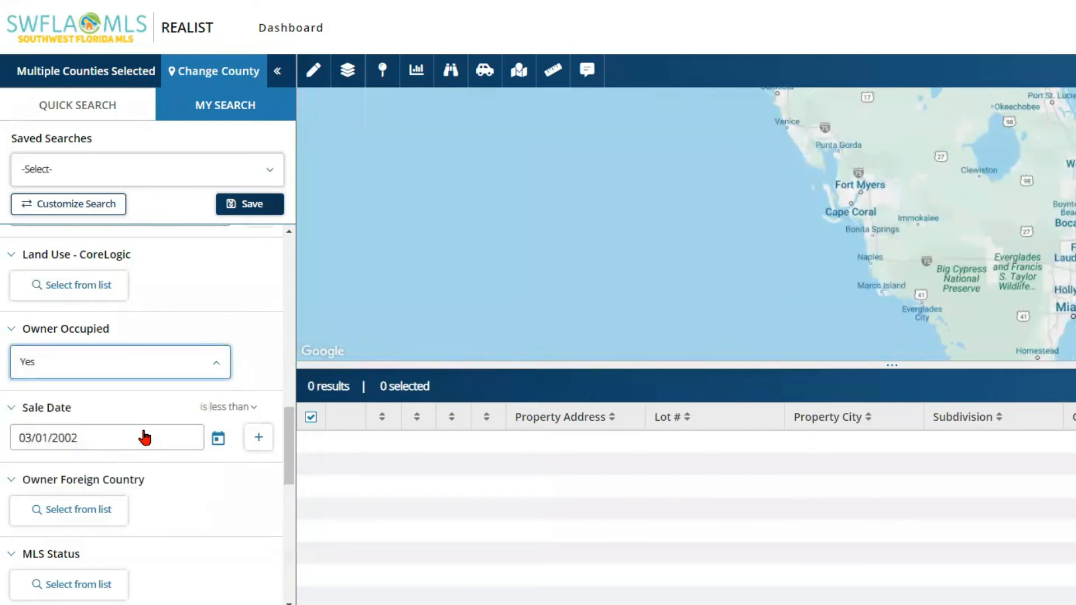
Step: Enter 2500 as the minimum Building Sq Ft and run the search
{"action": "scroll", "coordinate": [145, 437], "scroll_direction": "down", "scroll_amount": 10}
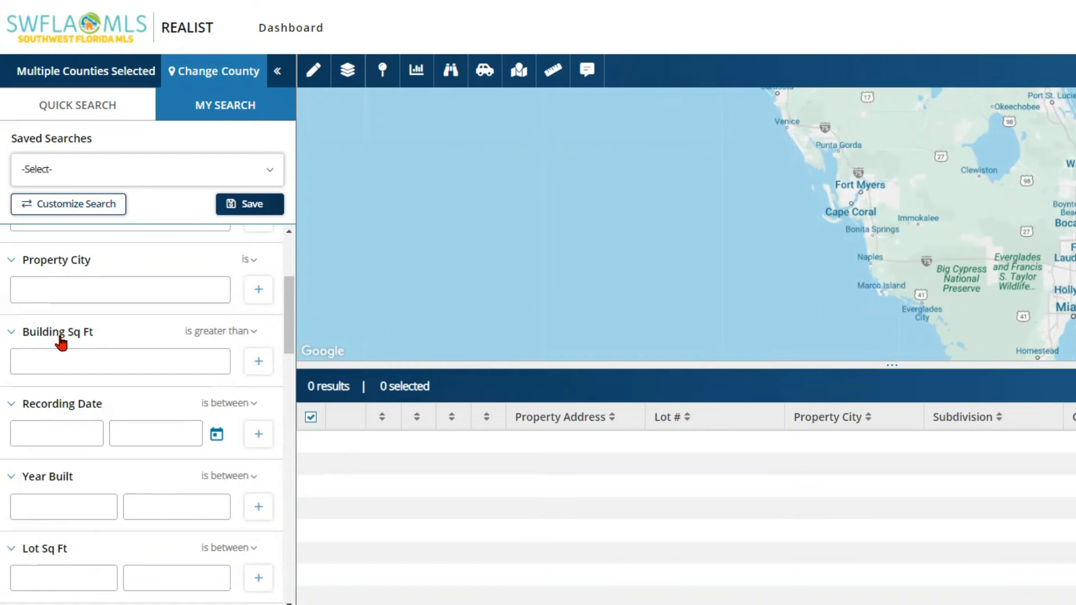
{"action": "left_click", "coordinate": [70, 360]}
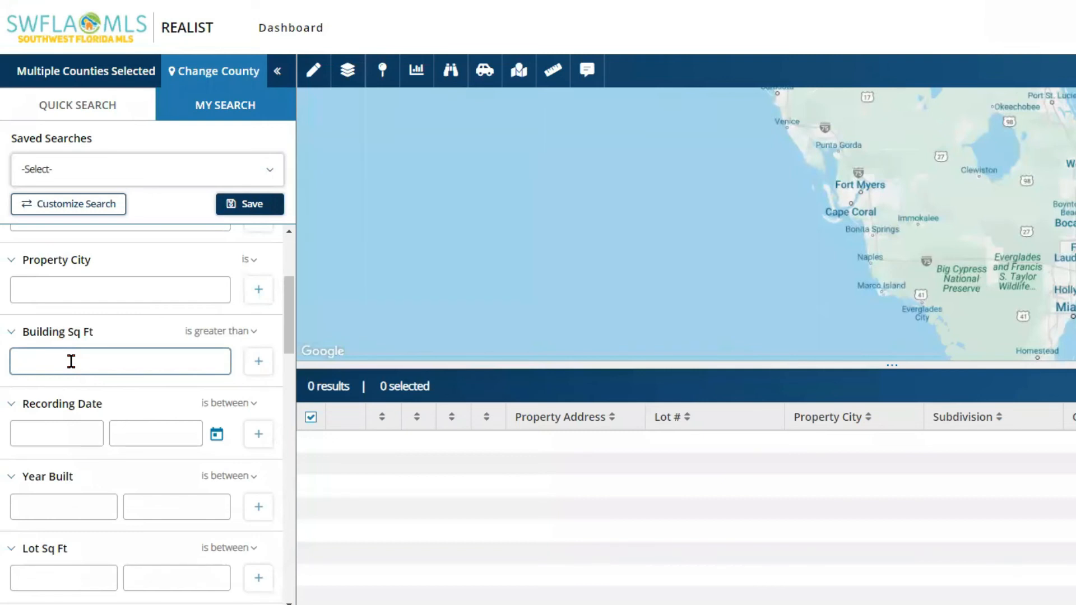
{"action": "type", "text": "2500"}
{"action": "left_click_drag", "start_coordinate": [288, 343], "coordinate": [284, 469]}
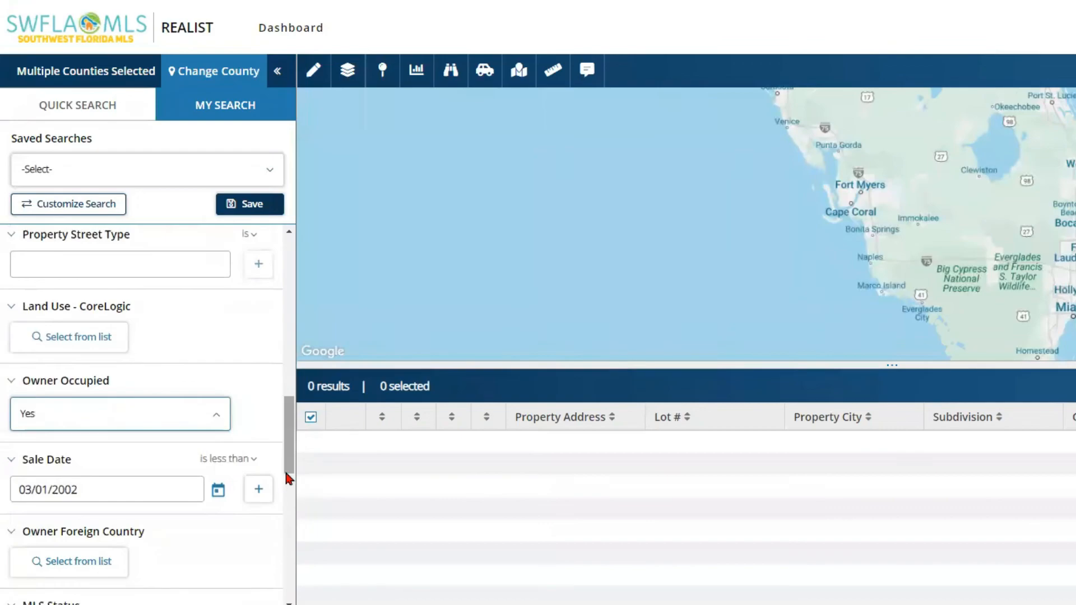
{"action": "left_click", "coordinate": [196, 582]}
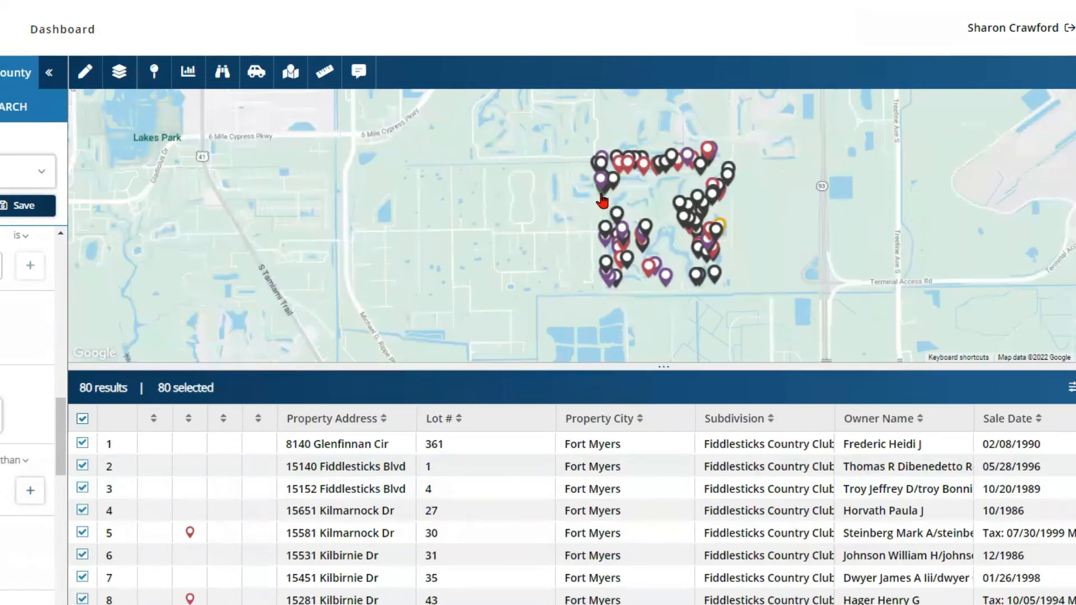
{"action": "mouse_move", "coordinate": [603, 201]}
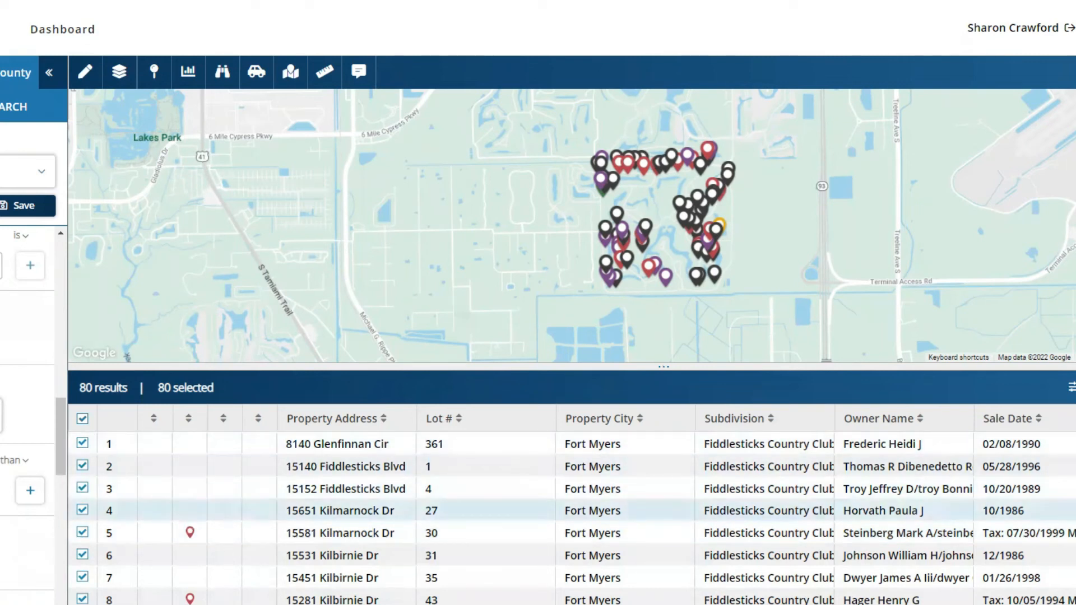
{"action": "scroll", "coordinate": [572, 519], "scroll_direction": "down", "scroll_amount": 5}
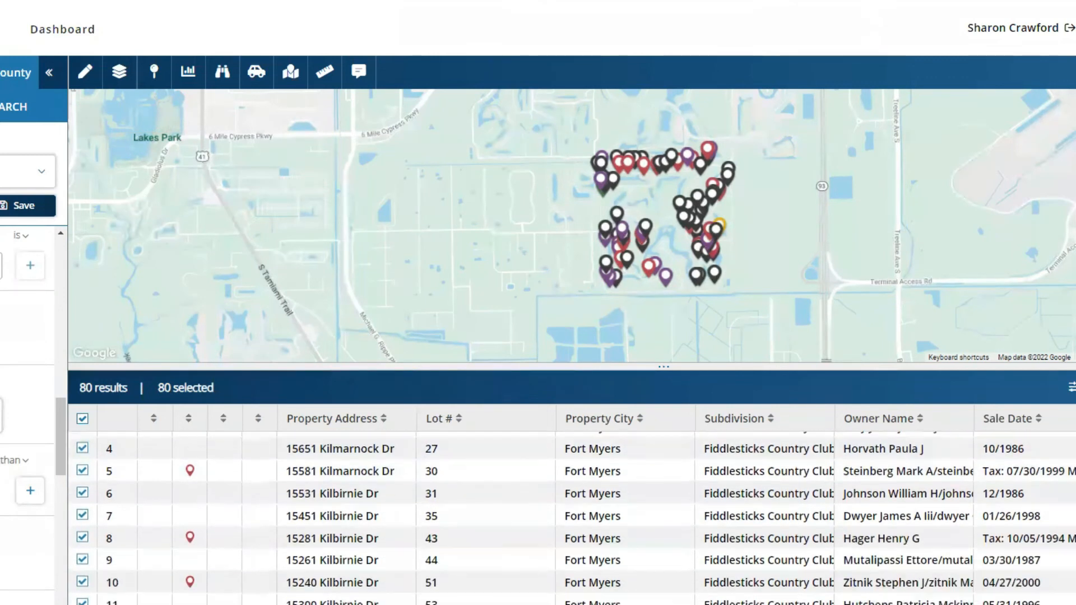
{"action": "scroll", "coordinate": [571, 518], "scroll_direction": "down", "scroll_amount": 5}
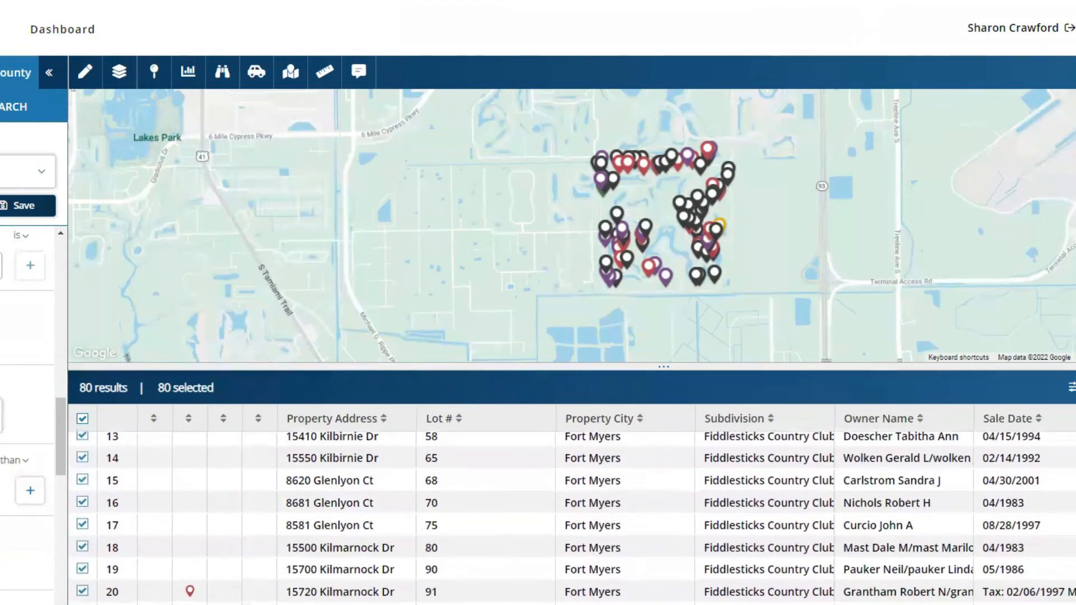
{"action": "scroll", "coordinate": [571, 518], "scroll_direction": "down", "scroll_amount": 4}
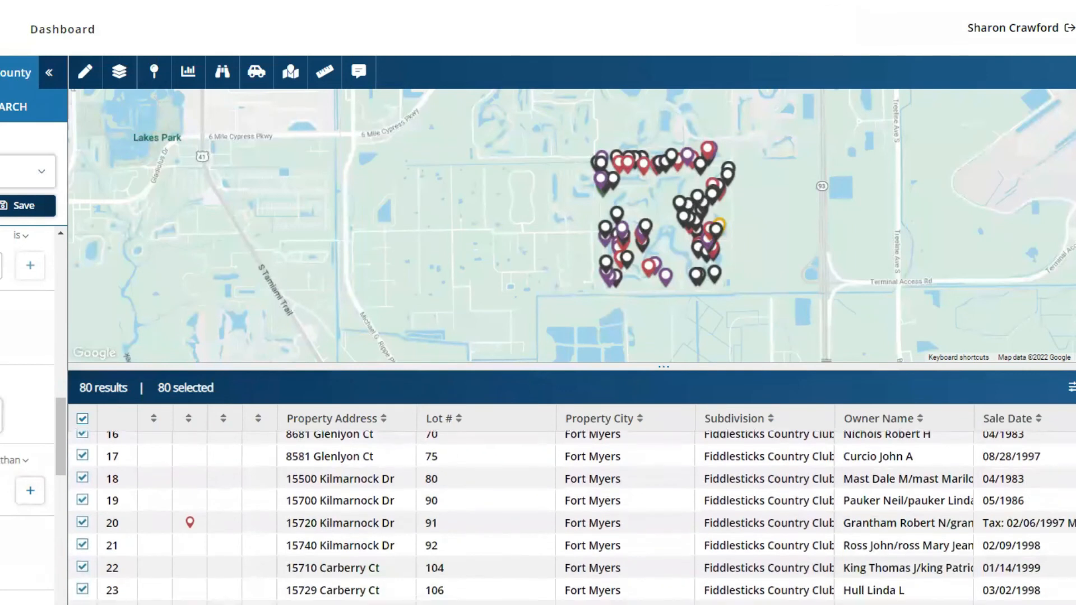
{"action": "scroll", "coordinate": [162, 491], "scroll_direction": "down", "scroll_amount": 3}
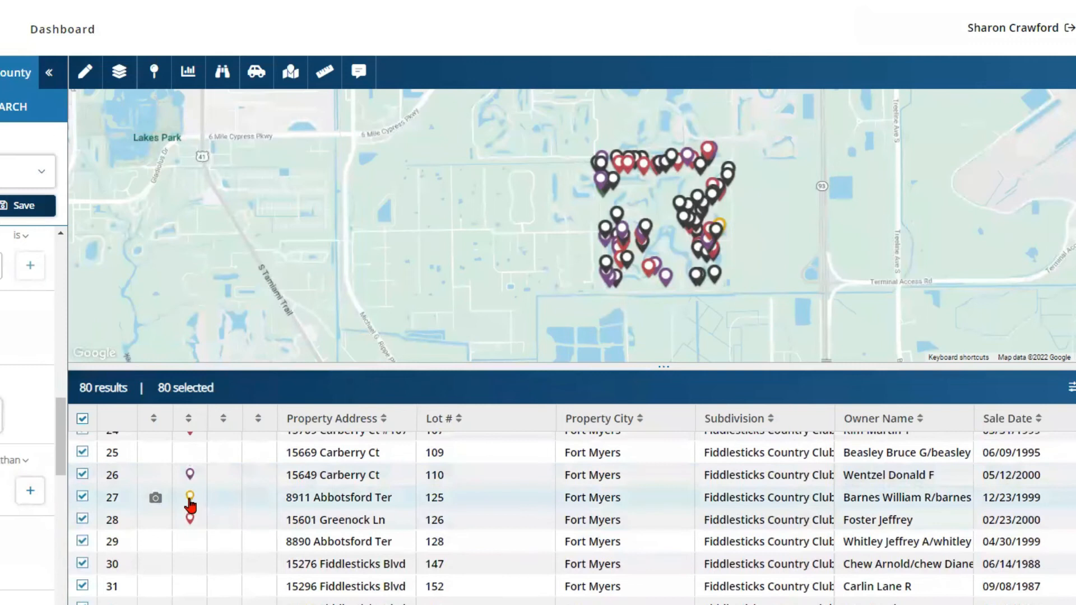
Step: Uncheck the row 27 and row 51 checkboxes in the results table
{"action": "left_click", "coordinate": [82, 502]}
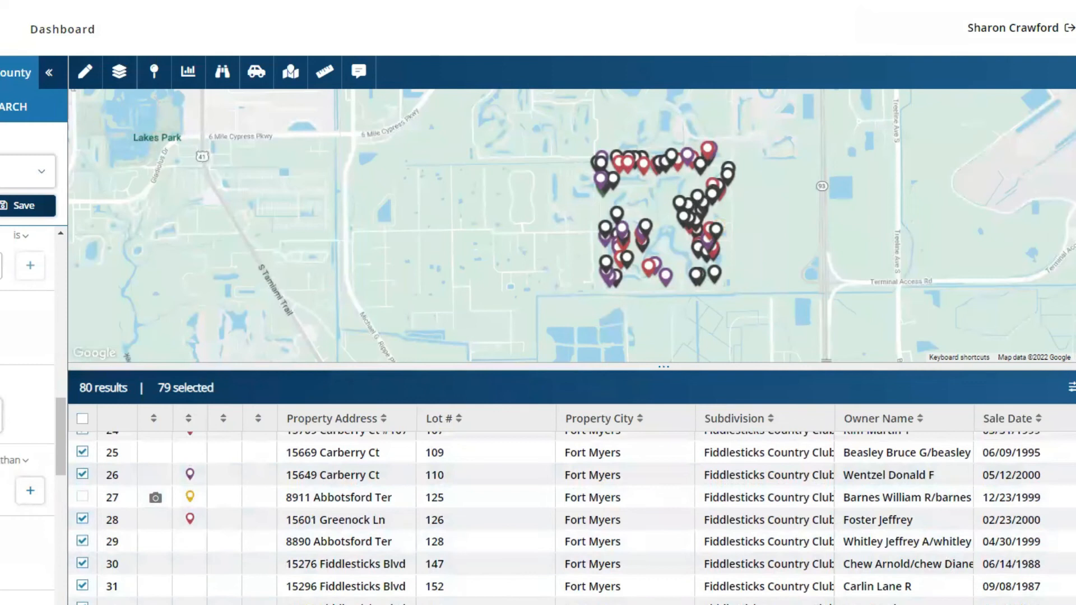
{"action": "scroll", "coordinate": [571, 516], "scroll_direction": "down", "scroll_amount": 1}
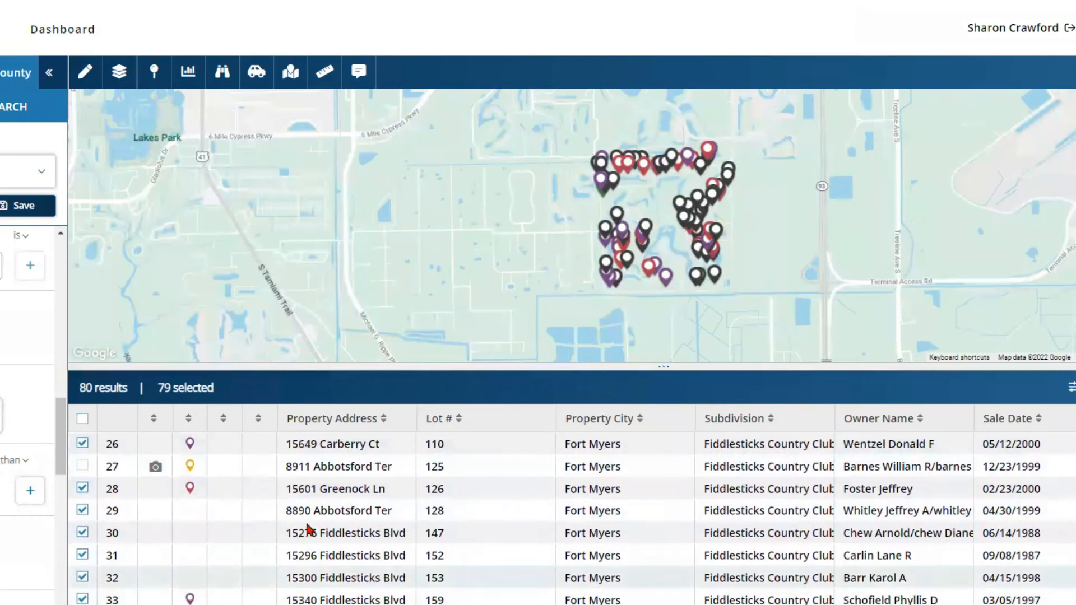
{"action": "mouse_move", "coordinate": [189, 493]}
{"action": "scroll", "coordinate": [572, 516], "scroll_direction": "down", "scroll_amount": 4}
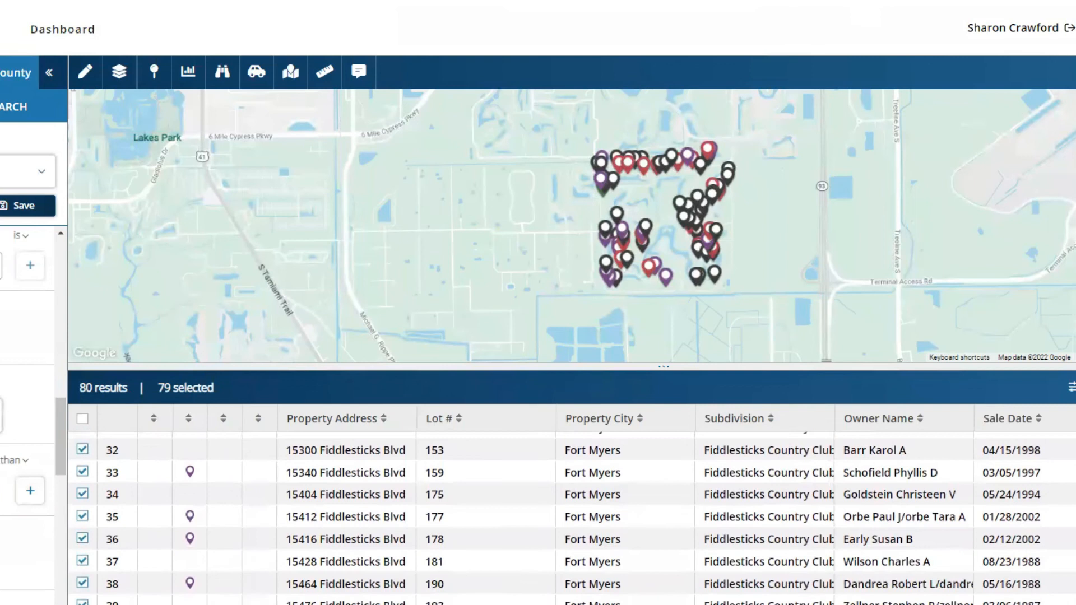
{"action": "scroll", "coordinate": [572, 515], "scroll_direction": "down", "scroll_amount": 4}
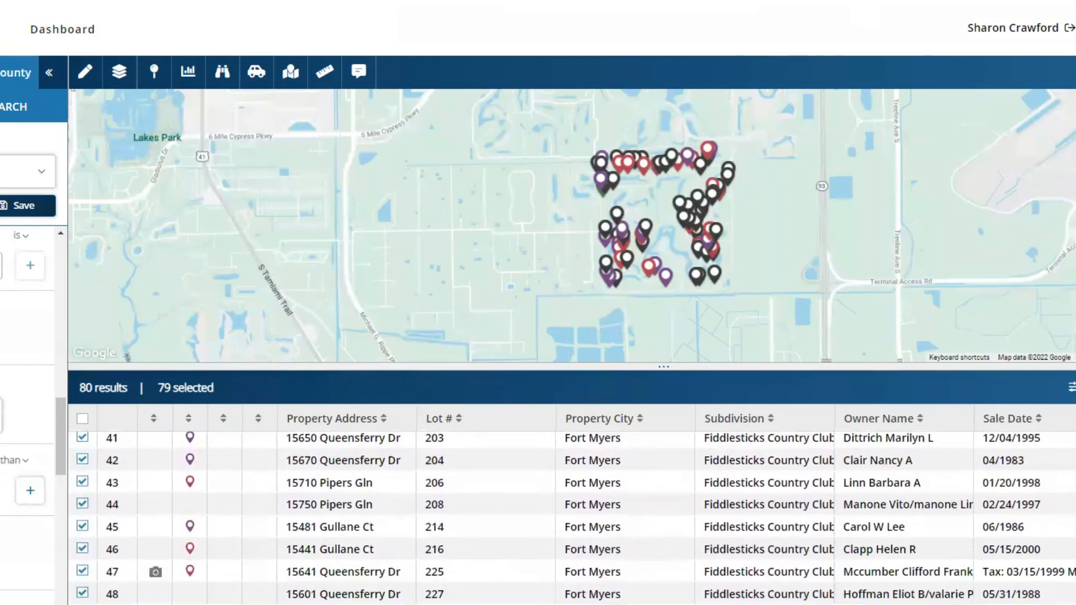
{"action": "scroll", "coordinate": [572, 515], "scroll_direction": "down", "scroll_amount": 2}
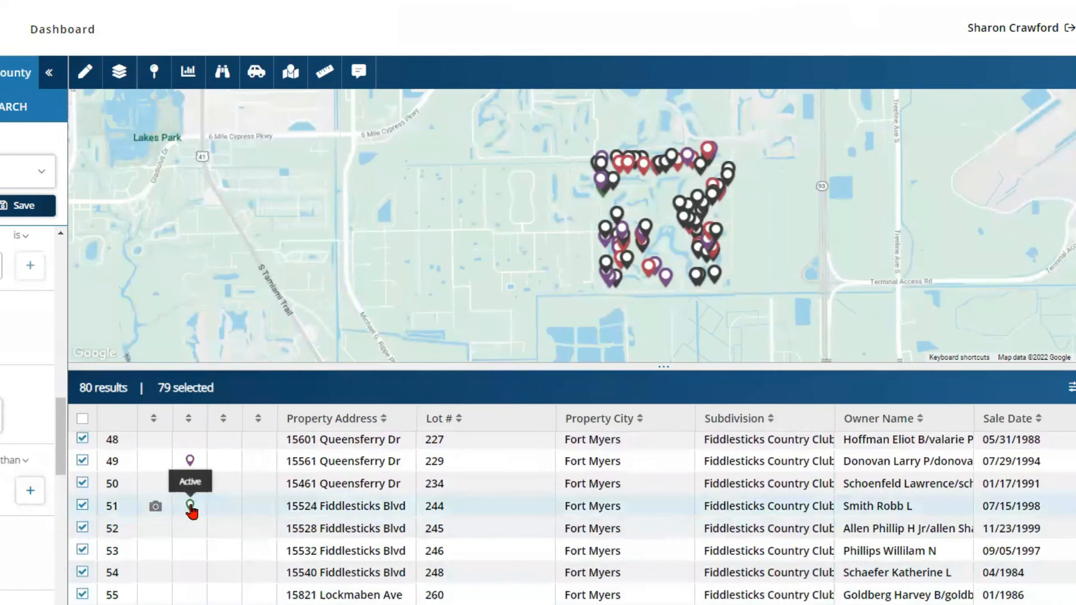
{"action": "left_click", "coordinate": [82, 507]}
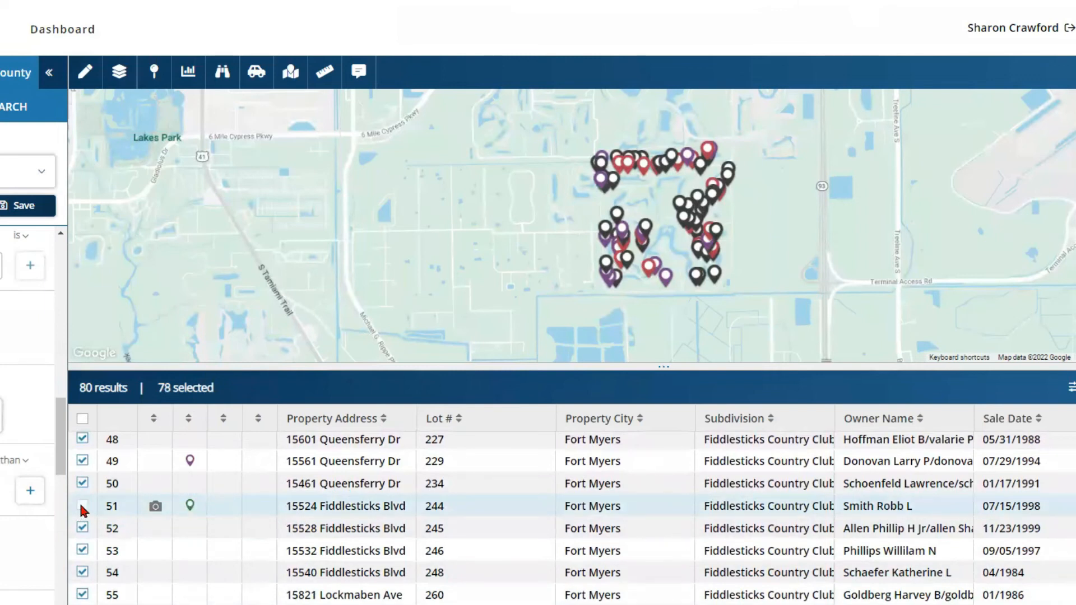
{"action": "scroll", "coordinate": [572, 518], "scroll_direction": "down", "scroll_amount": 3}
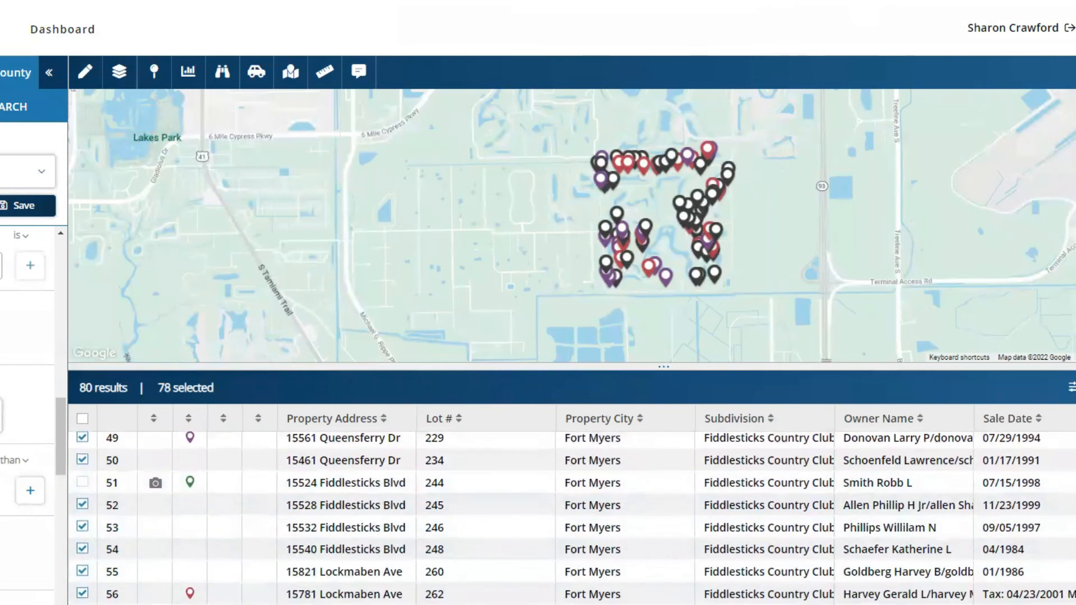
{"action": "scroll", "coordinate": [572, 518], "scroll_direction": "down", "scroll_amount": 4}
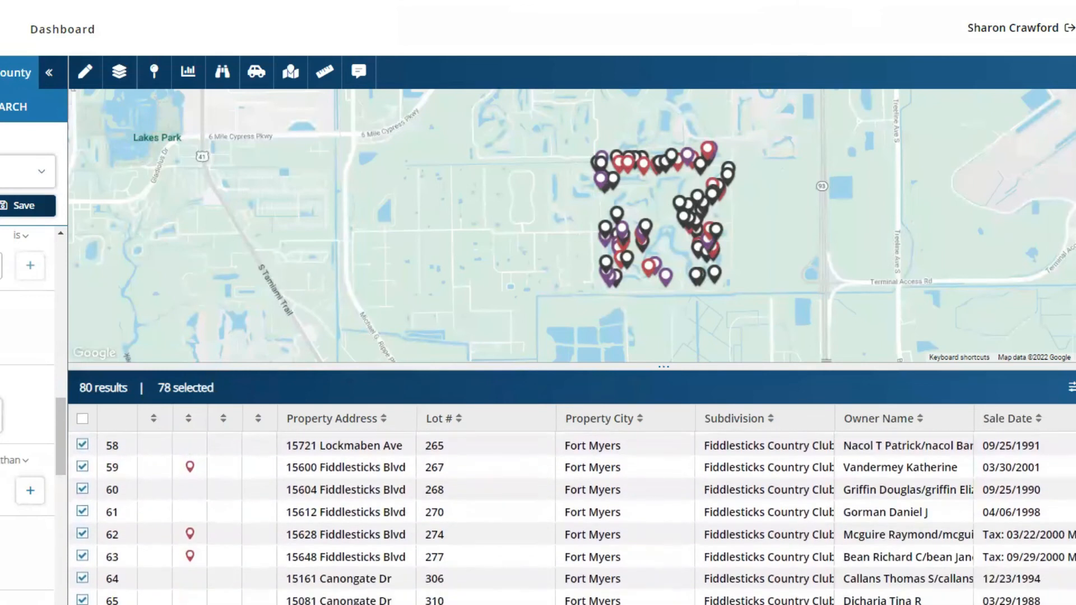
{"action": "scroll", "coordinate": [572, 518], "scroll_direction": "down", "scroll_amount": 3}
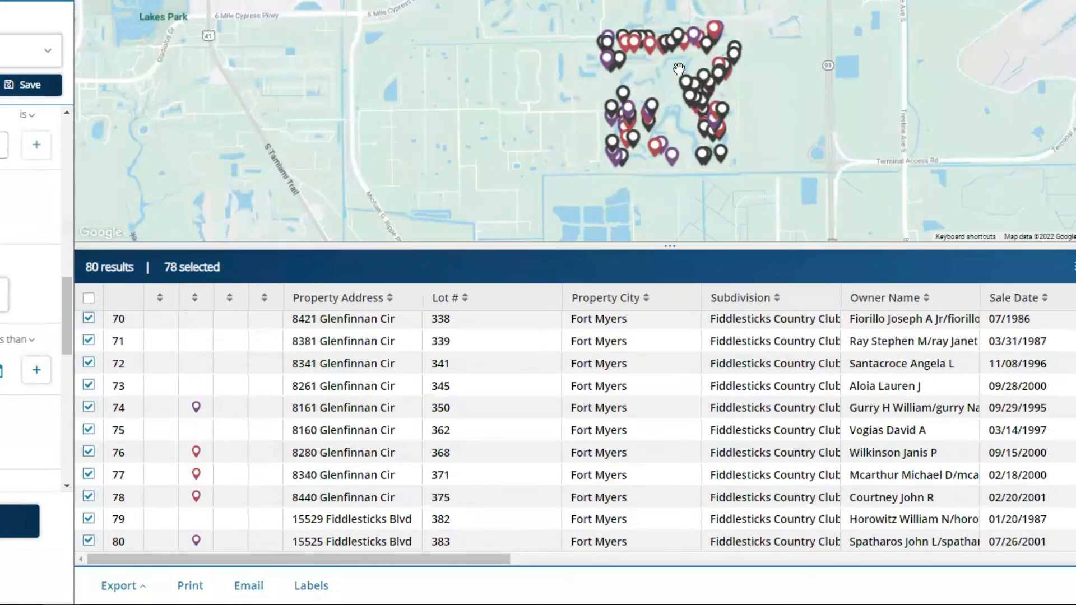
Step: Preview the Quick Export of 78 records with 26 attributes, then close it
{"action": "left_click", "coordinate": [140, 591]}
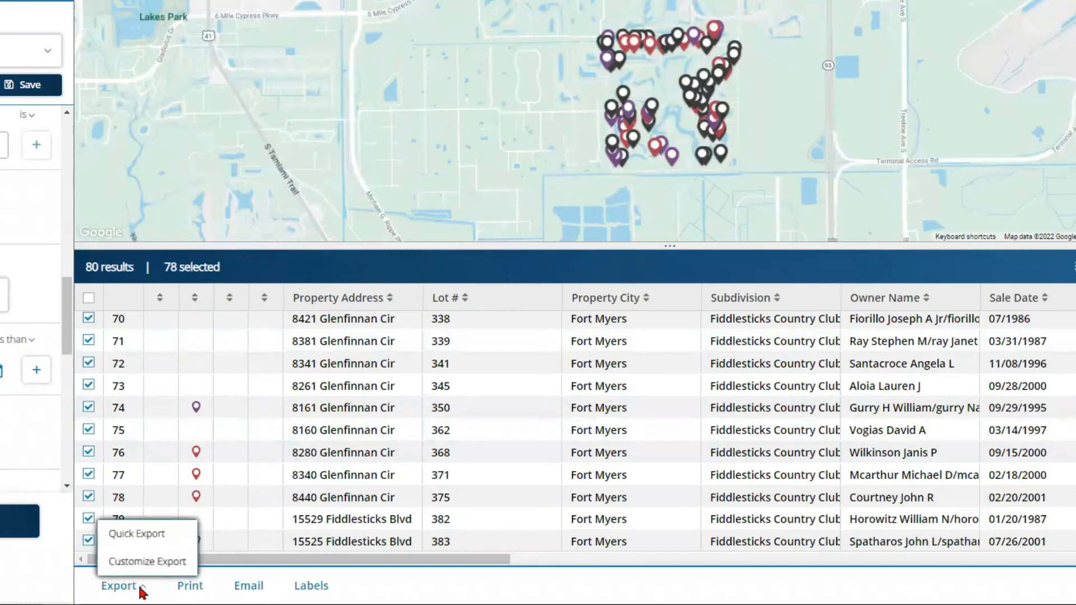
{"action": "left_click", "coordinate": [130, 536]}
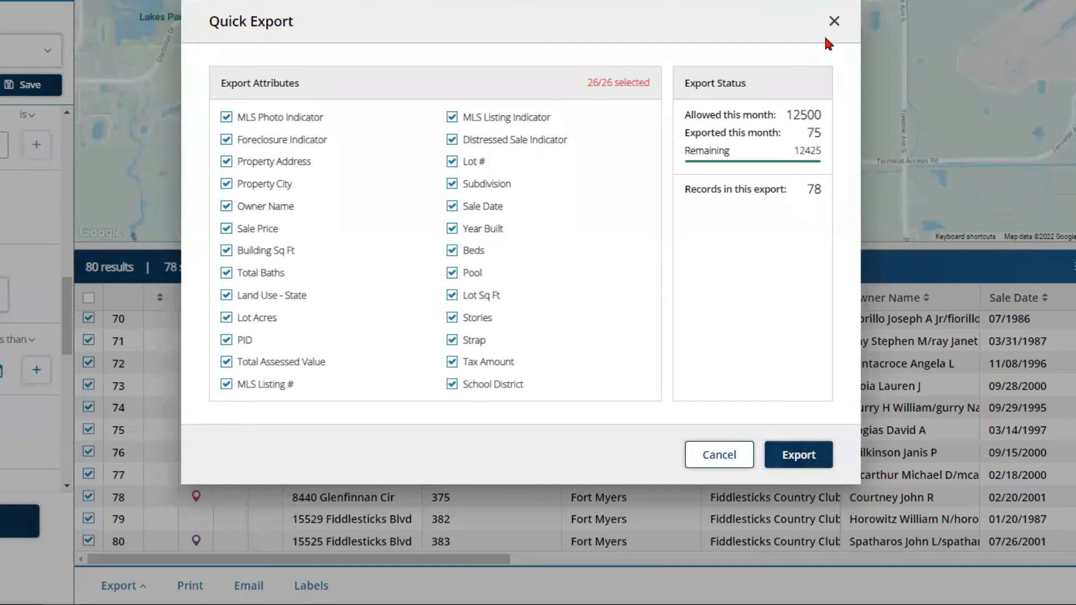
{"action": "left_click", "coordinate": [834, 22]}
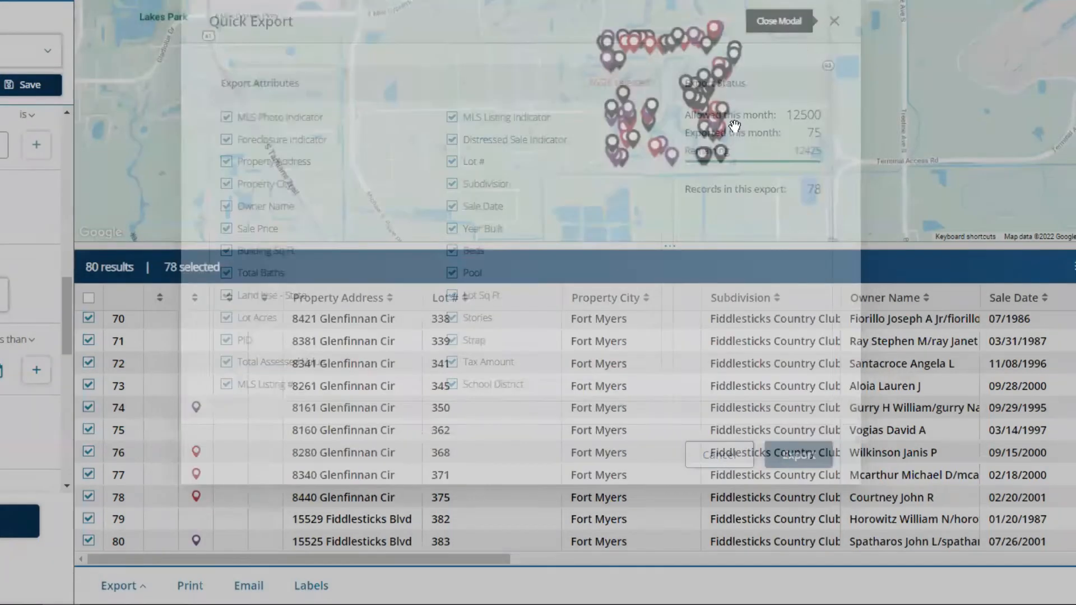
{"action": "left_click", "coordinate": [139, 592]}
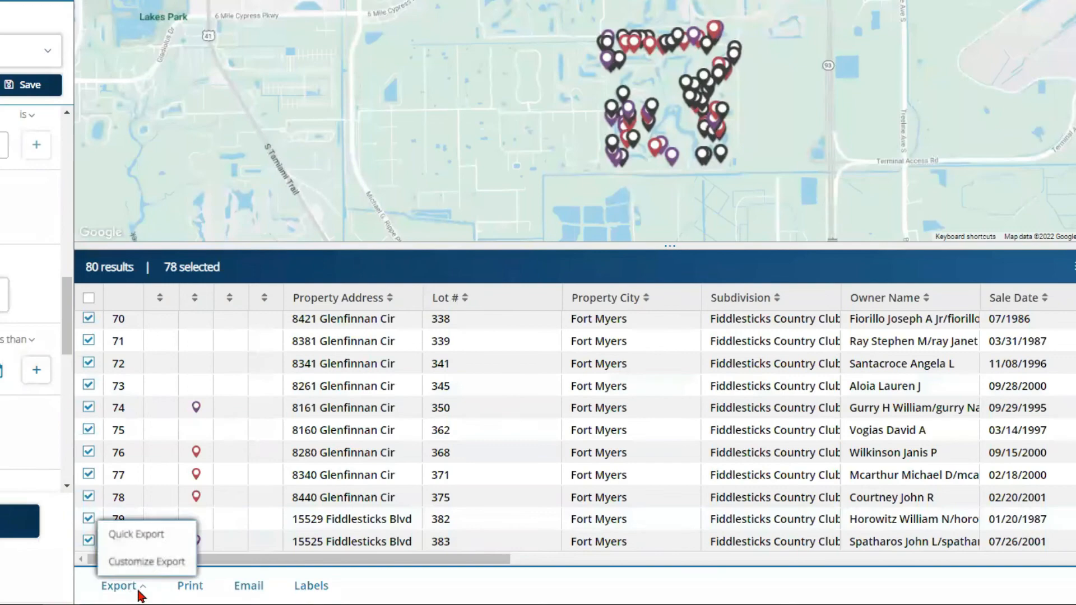
Step: Start a new custom export, view its Owner Information fields, and cancel without saving
{"action": "left_click", "coordinate": [141, 563]}
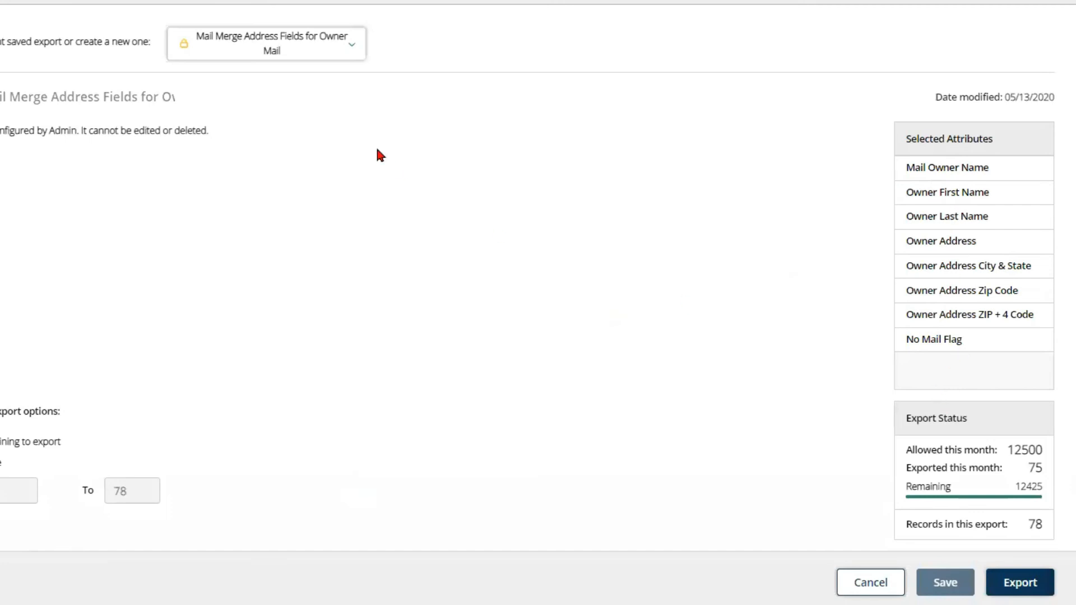
{"action": "left_click", "coordinate": [342, 44]}
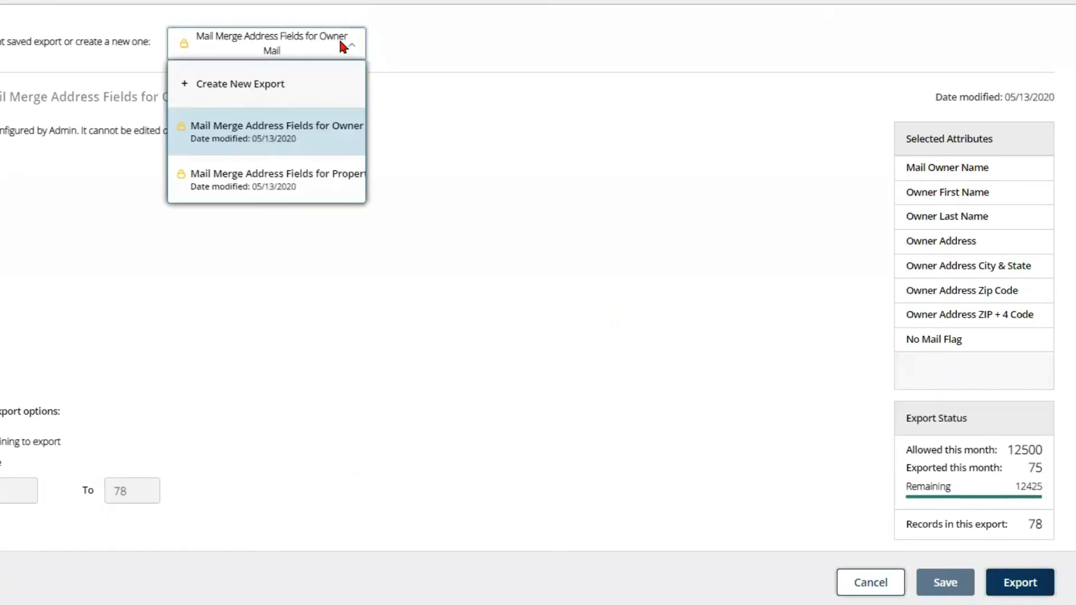
{"action": "left_click", "coordinate": [269, 90]}
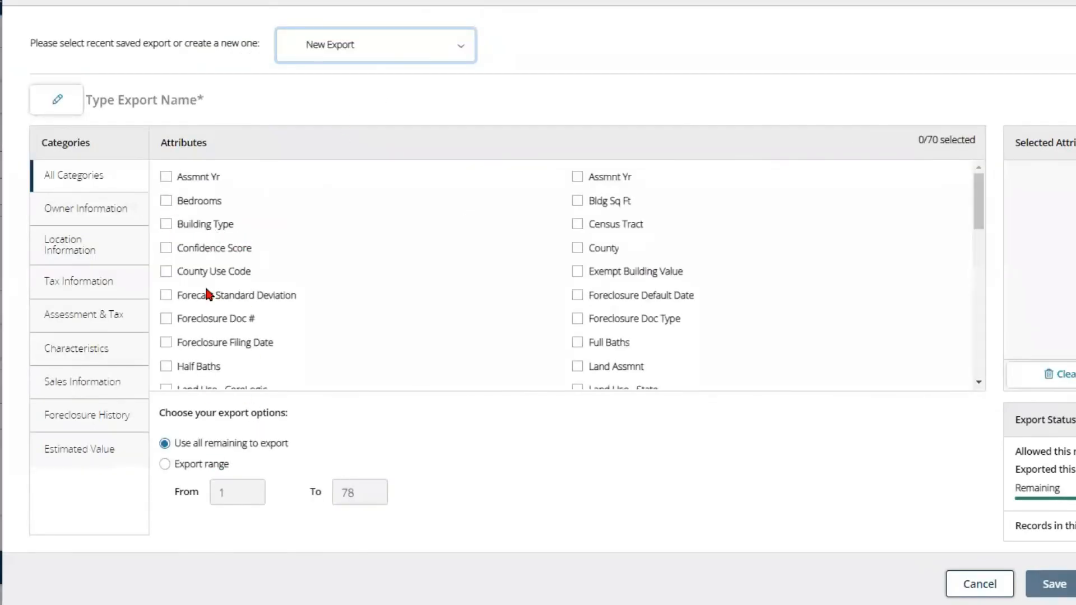
{"action": "left_click", "coordinate": [107, 213]}
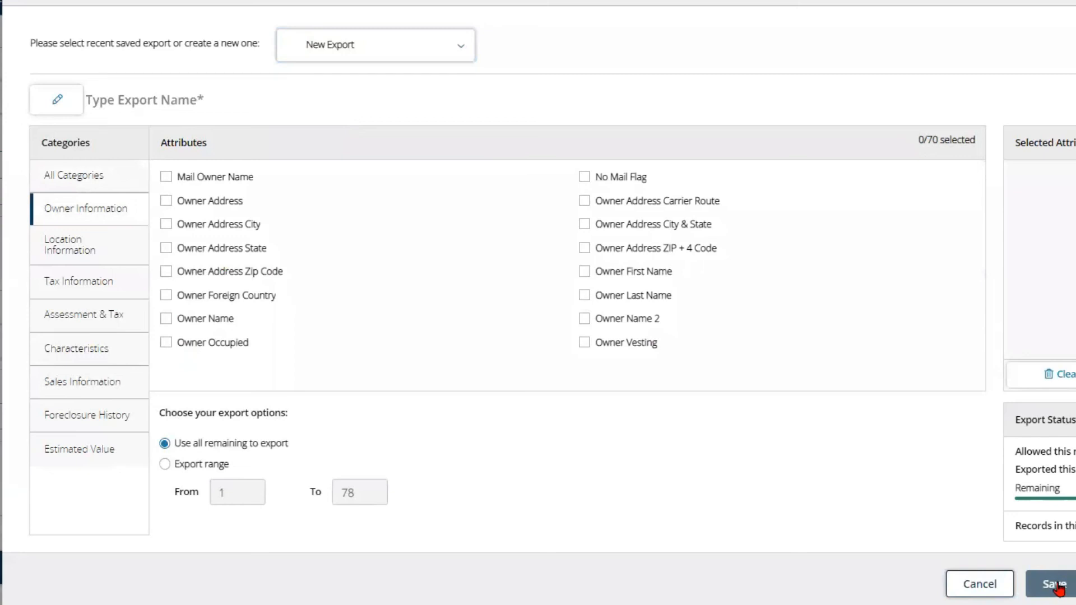
{"action": "left_click", "coordinate": [980, 586]}
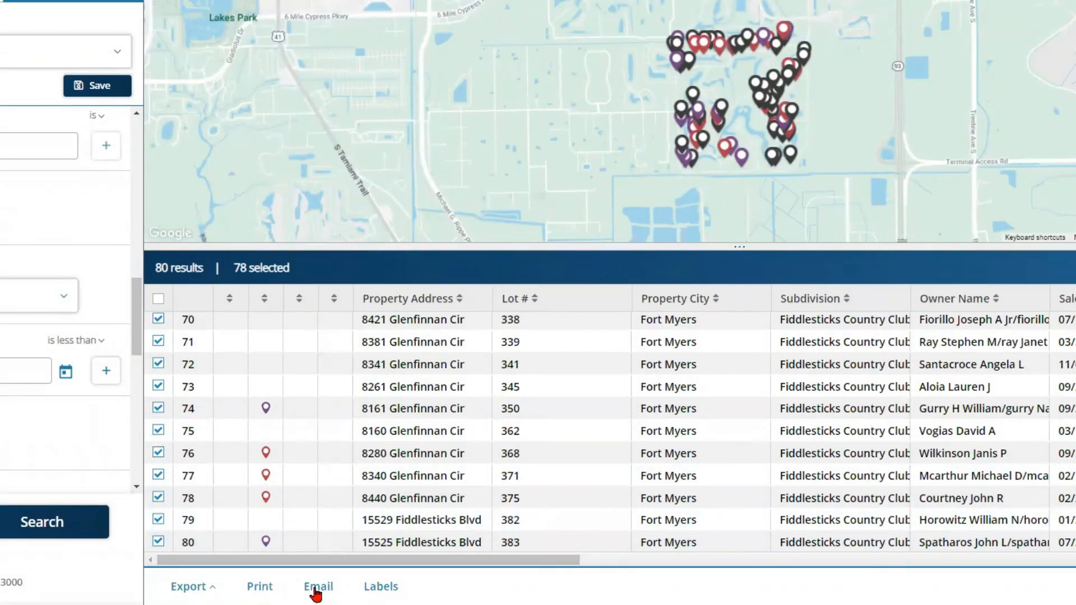
Step: Create Avery 5160 labels for all remaining records with current owner, foreign addresses, no duplicates
{"action": "left_click", "coordinate": [385, 588]}
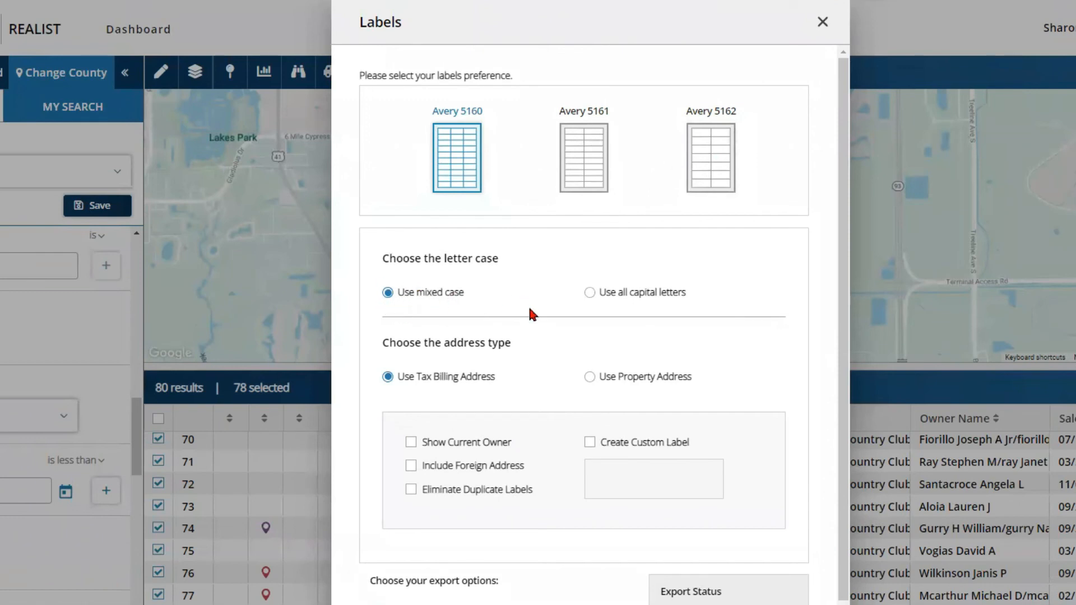
{"action": "scroll", "coordinate": [528, 305], "scroll_direction": "down", "scroll_amount": 1}
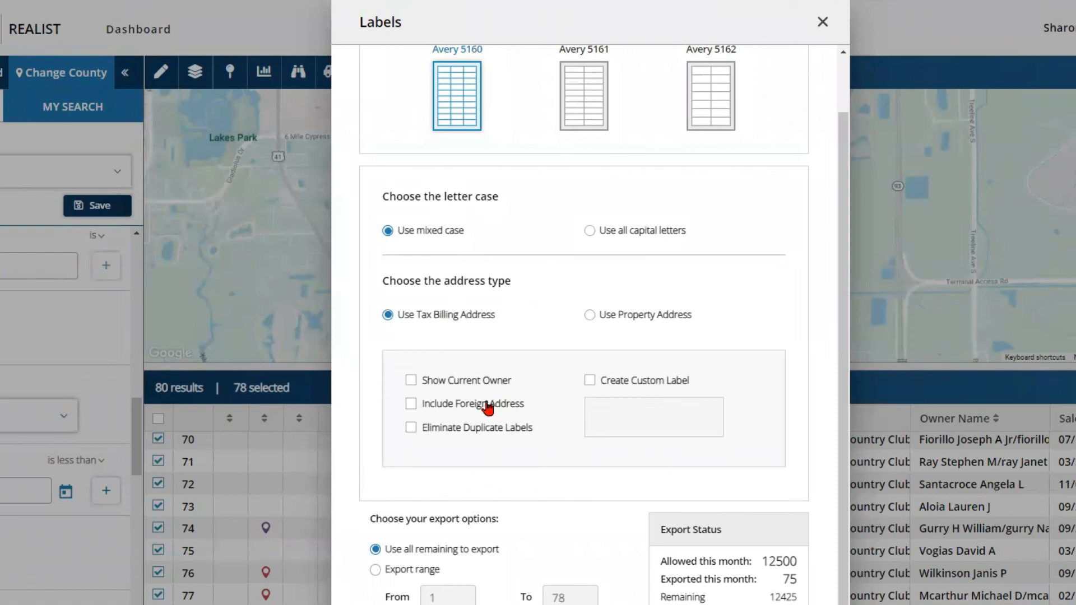
{"action": "left_click", "coordinate": [411, 380]}
{"action": "left_click", "coordinate": [410, 409]}
{"action": "left_click", "coordinate": [411, 429]}
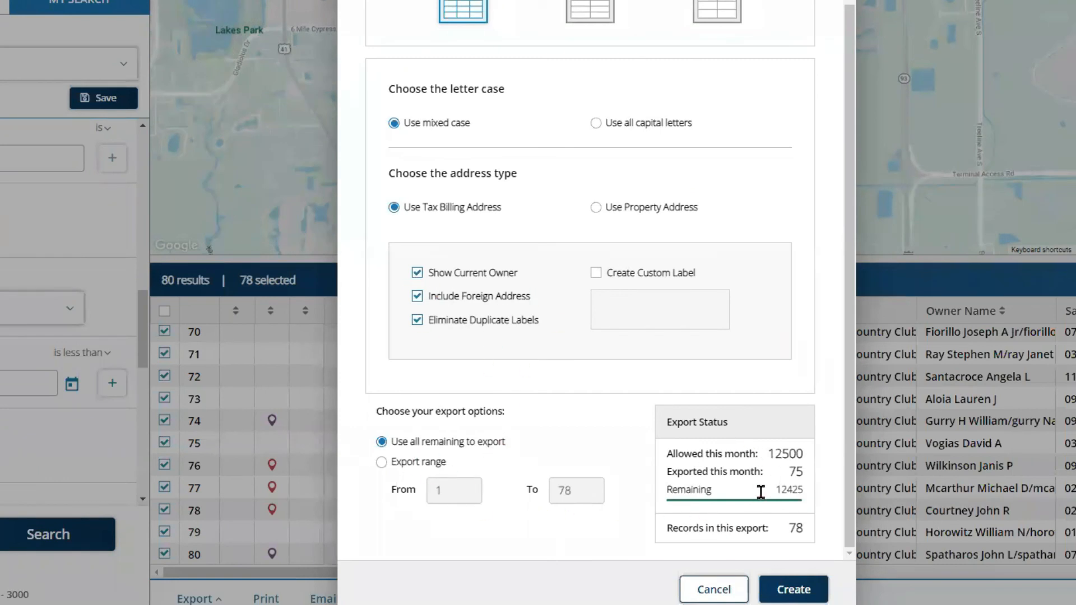
{"action": "left_click", "coordinate": [381, 462]}
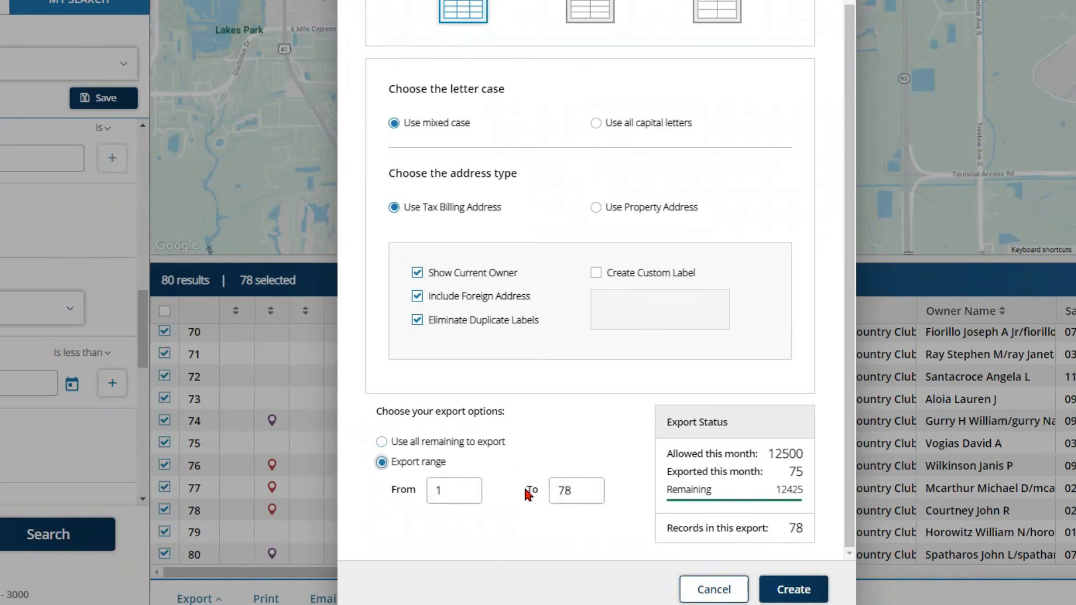
{"action": "left_click", "coordinate": [382, 442]}
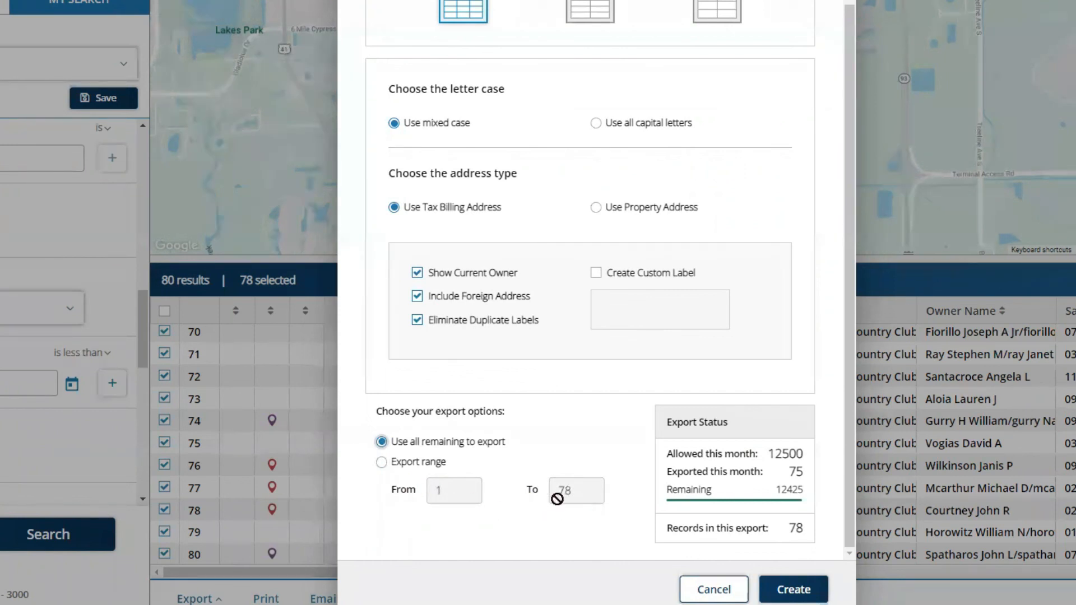
{"action": "left_click", "coordinate": [790, 590]}
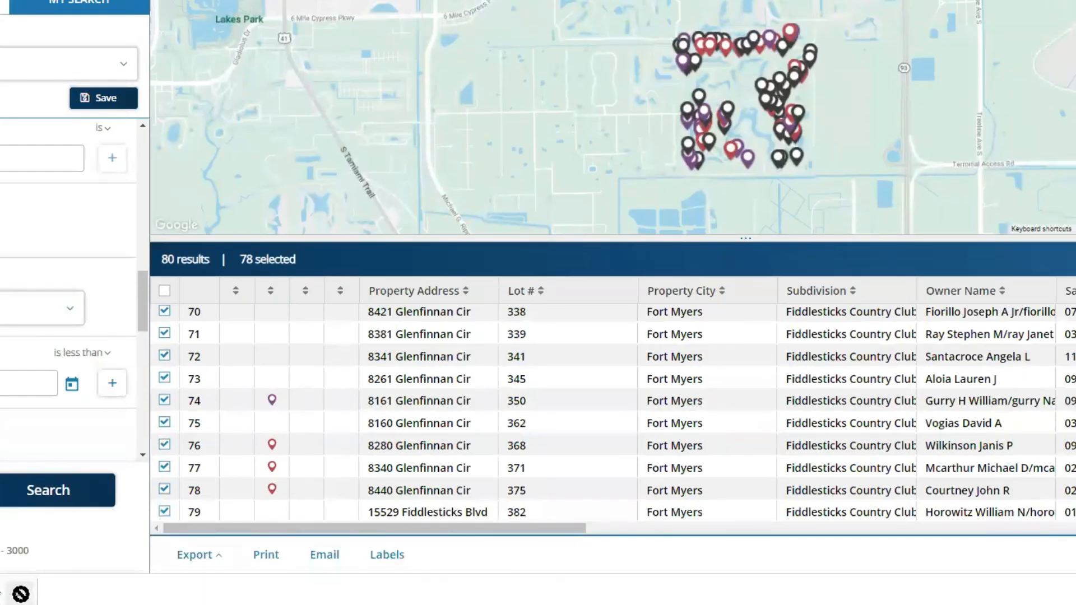
{"action": "left_click", "coordinate": [19, 594]}
Step: Open the downloaded labels file in Word, then return to the Realist tab
{"action": "left_click", "coordinate": [35, 498]}
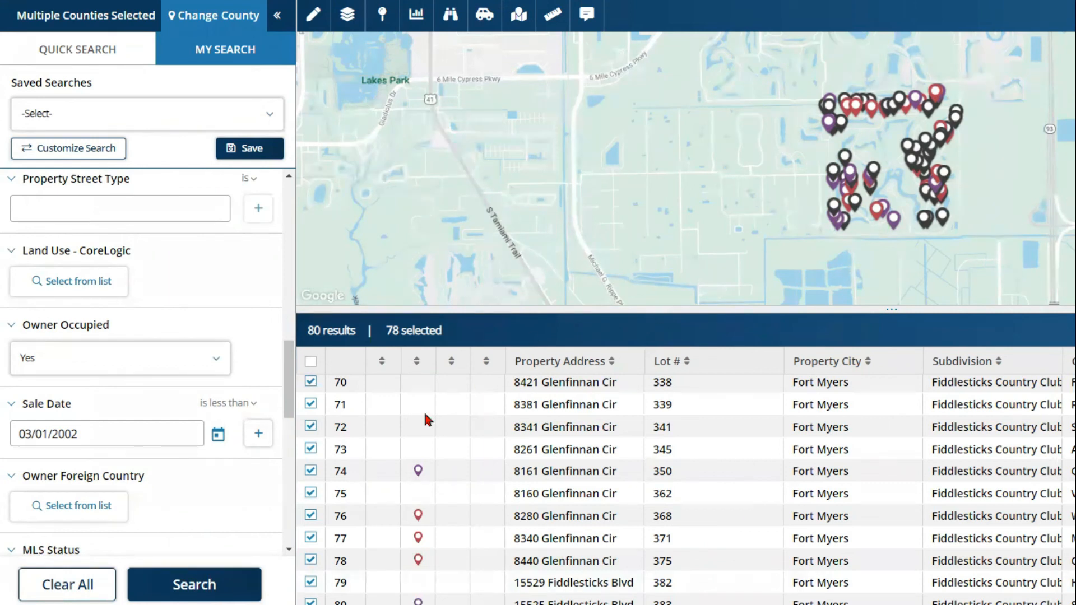
{"action": "key", "text": "ctrl"}
{"action": "key", "text": "ctrl"}
Step: Clear all search criteria and results, zoom the map out two levels, and show the full-window Map view
{"action": "left_click", "coordinate": [80, 597]}
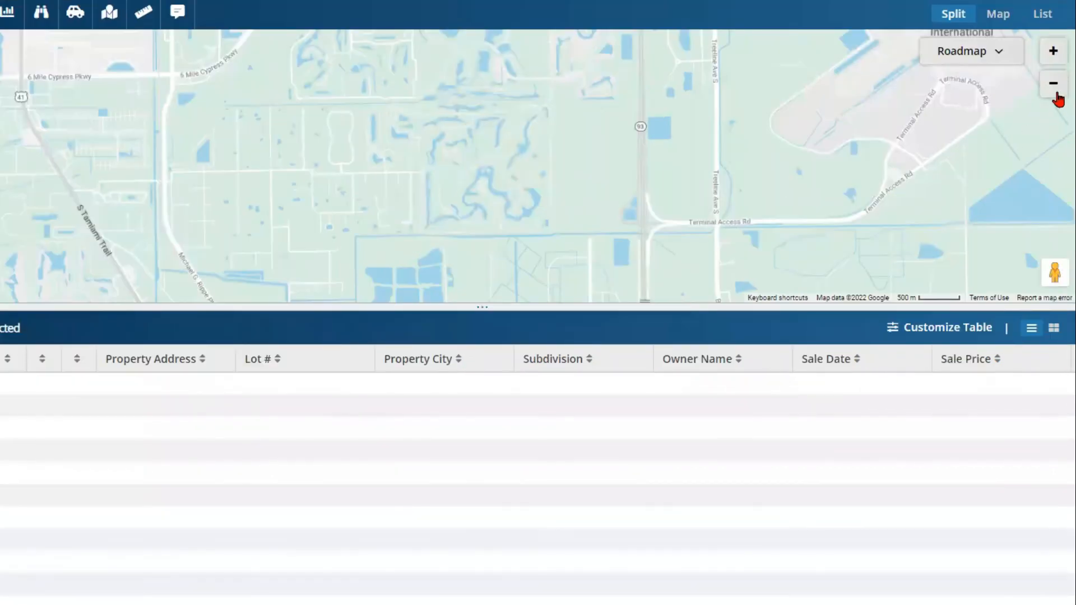
{"action": "left_click", "coordinate": [1054, 90]}
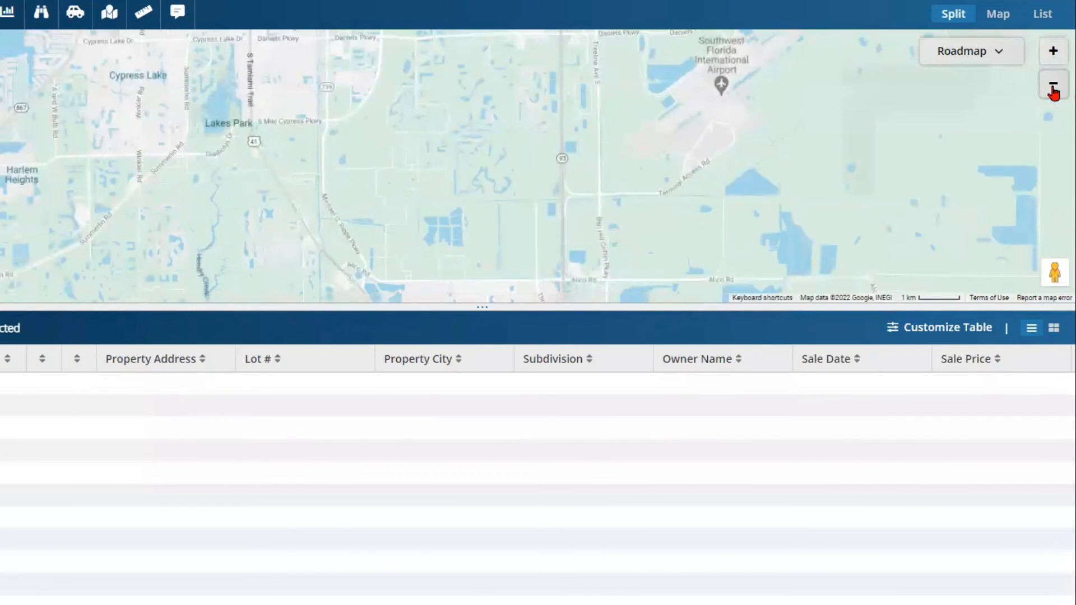
{"action": "left_click", "coordinate": [1054, 90]}
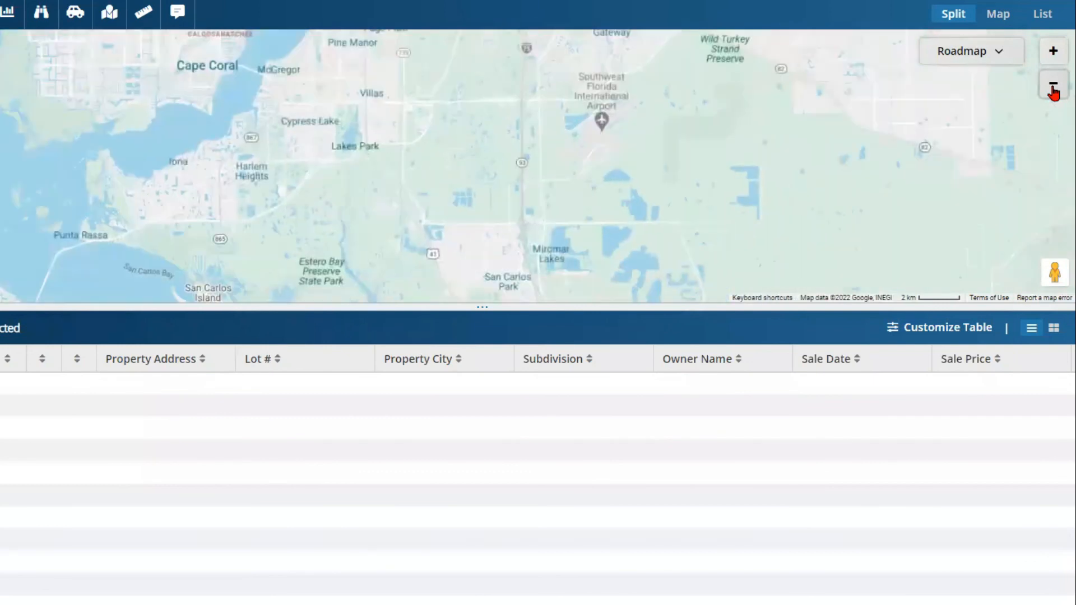
{"action": "left_click", "coordinate": [995, 22]}
{"action": "left_click", "coordinate": [995, 21]}
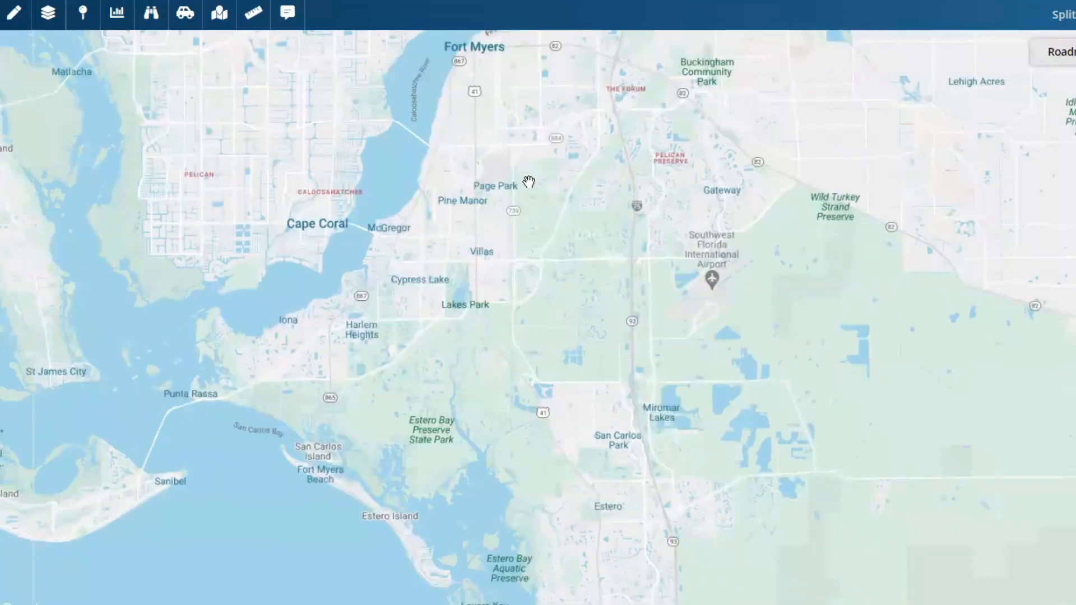
Step: Pan and zoom the map onto central Cape Coral, then bring up the Shape Drawing Tools
{"action": "left_click_drag", "start_coordinate": [423, 182], "coordinate": [697, 343]}
{"action": "left_click_drag", "start_coordinate": [806, 343], "coordinate": [886, 383]}
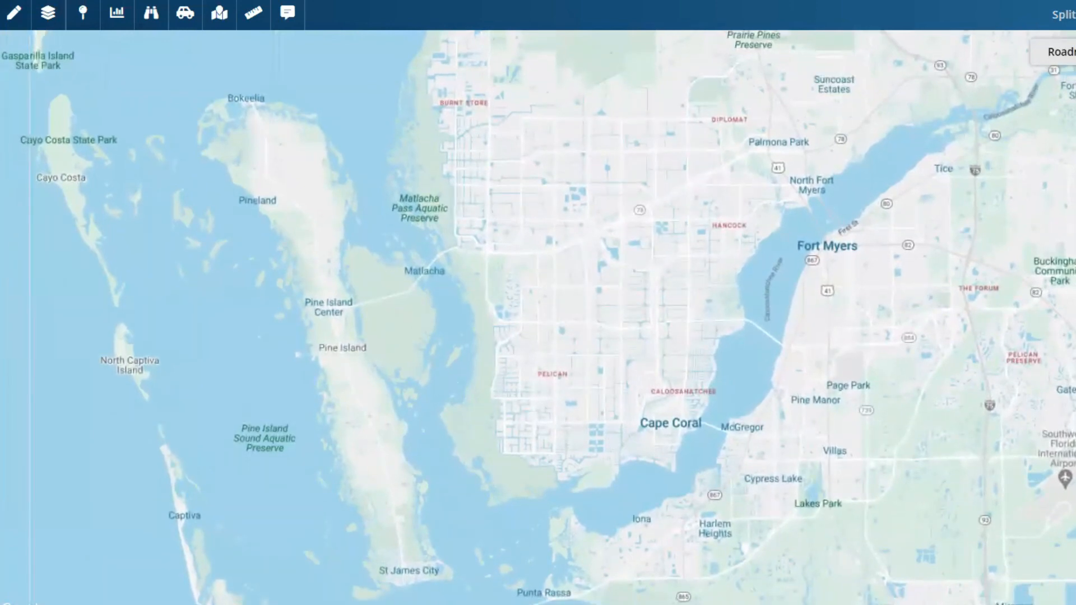
{"action": "scroll", "coordinate": [910, 432], "scroll_direction": "up", "scroll_amount": 1}
{"action": "left_click_drag", "start_coordinate": [910, 432], "coordinate": [876, 247]}
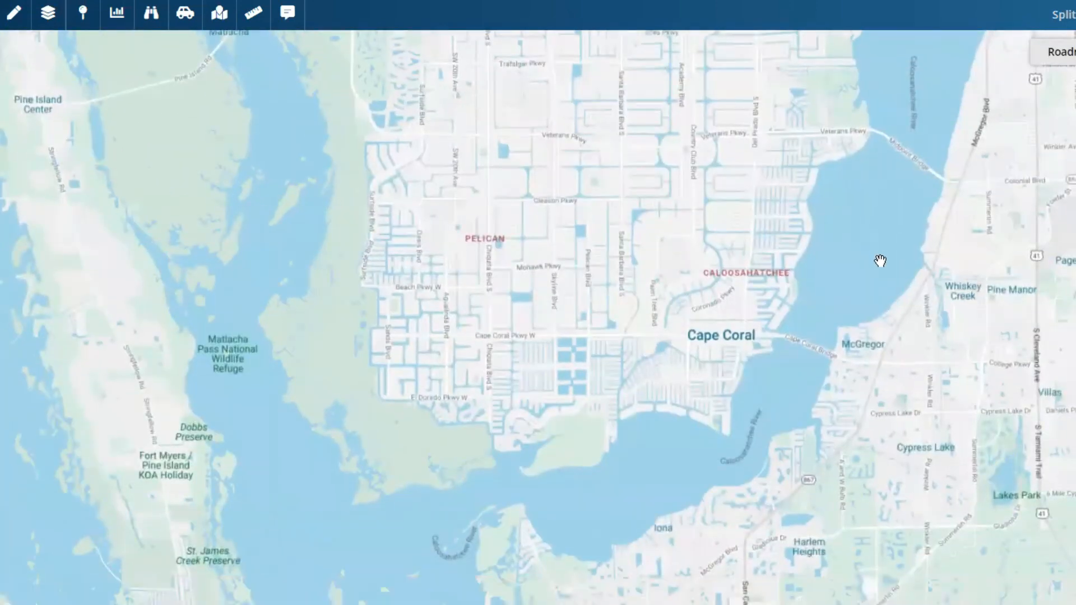
{"action": "left_click_drag", "start_coordinate": [840, 287], "coordinate": [846, 299]}
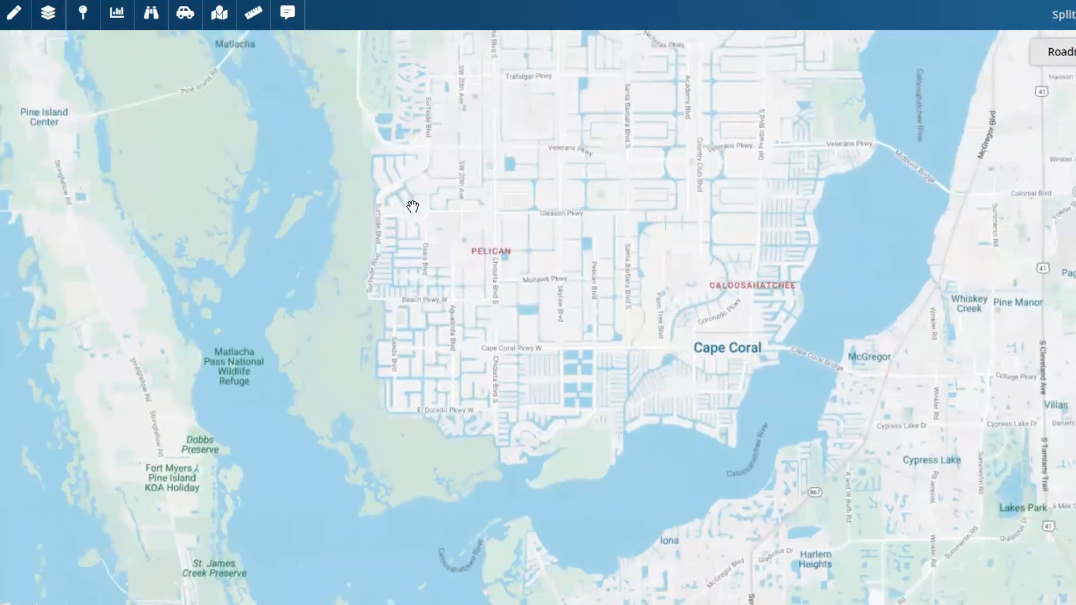
{"action": "left_click", "coordinate": [13, 19]}
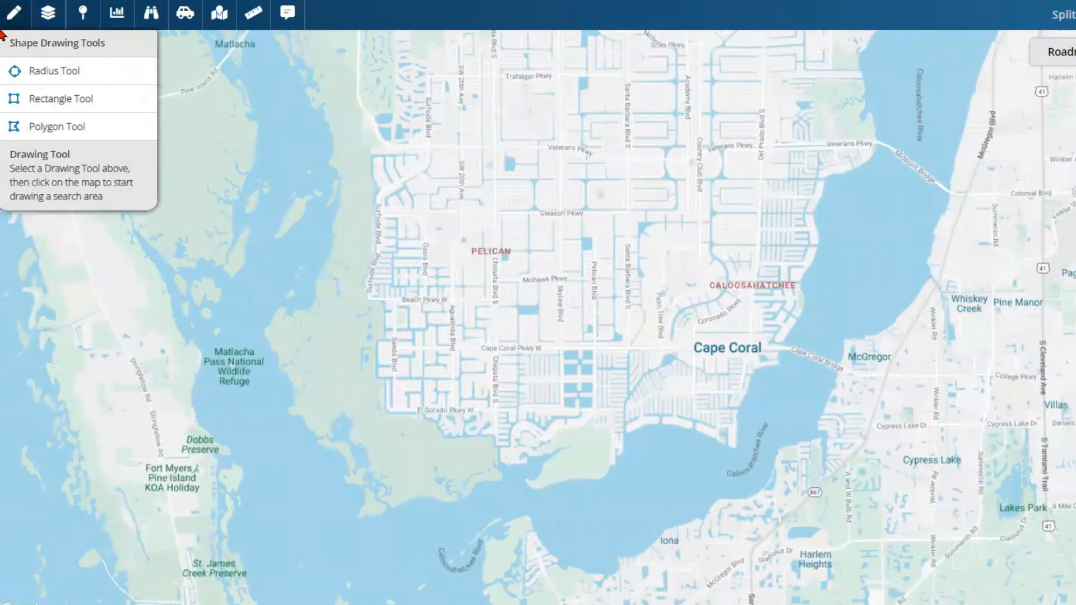
Step: Draw a six-corner polygon south of Cape Coral Pkwy W between Chiquita Blvd and the western edge
{"action": "left_click", "coordinate": [36, 134]}
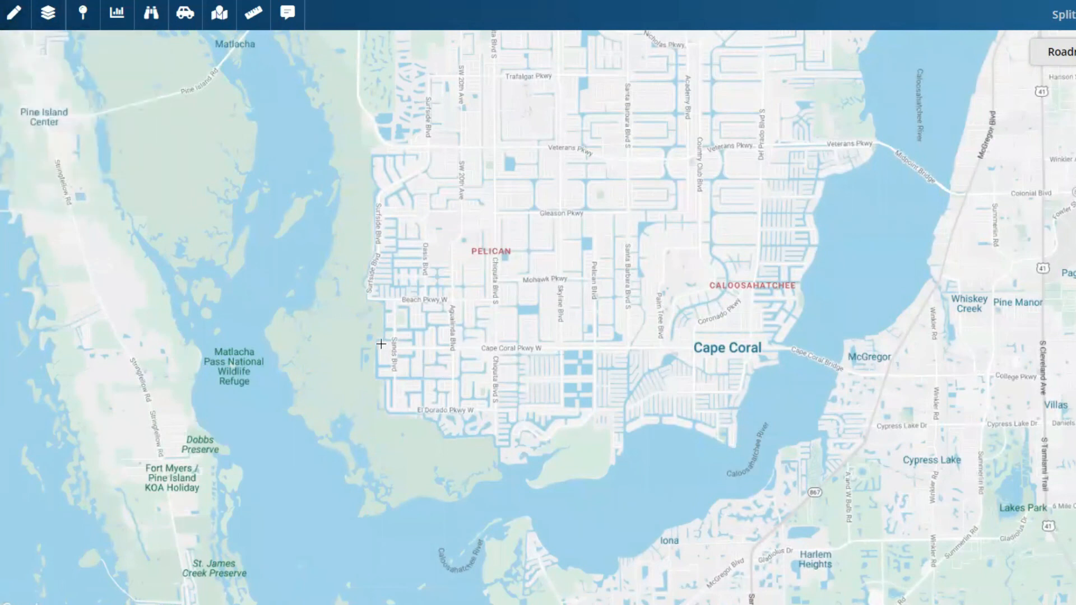
{"action": "left_click", "coordinate": [379, 340]}
{"action": "left_click", "coordinate": [495, 341]}
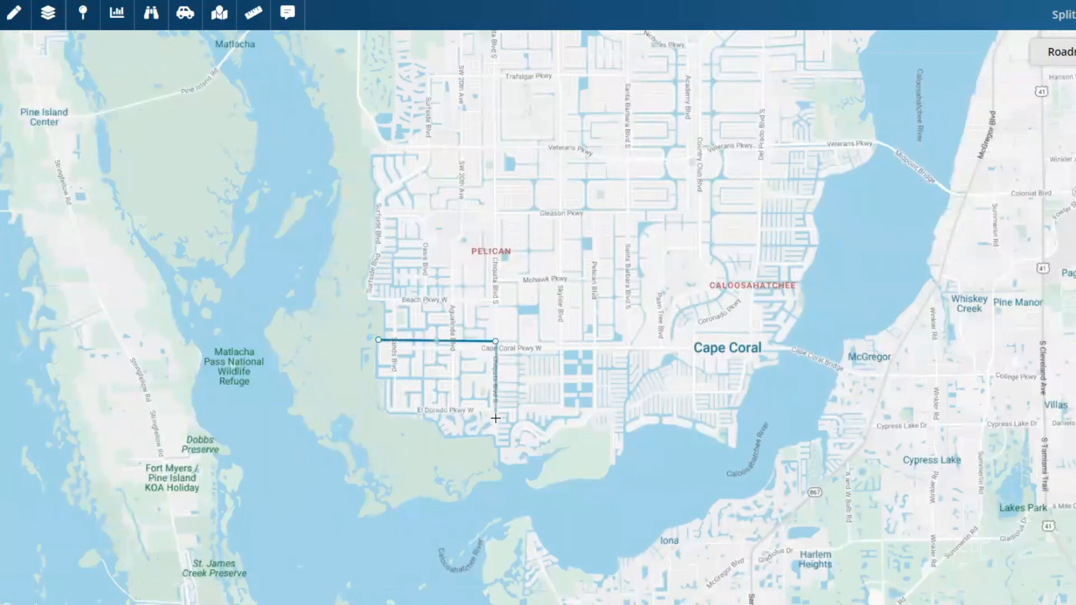
{"action": "left_click", "coordinate": [494, 442]}
{"action": "left_click", "coordinate": [441, 440]}
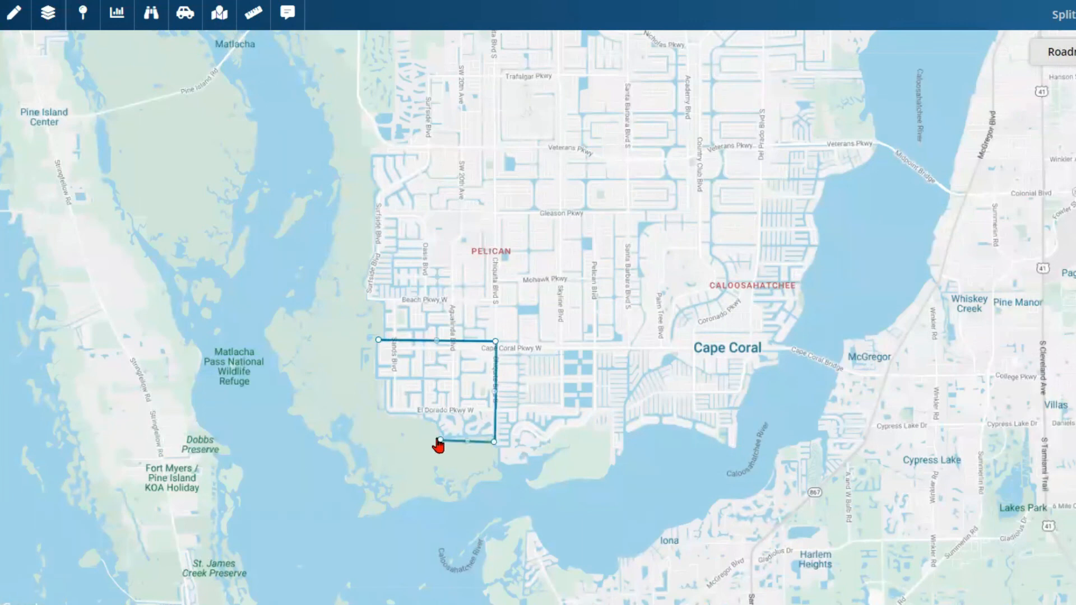
{"action": "left_click", "coordinate": [379, 407]}
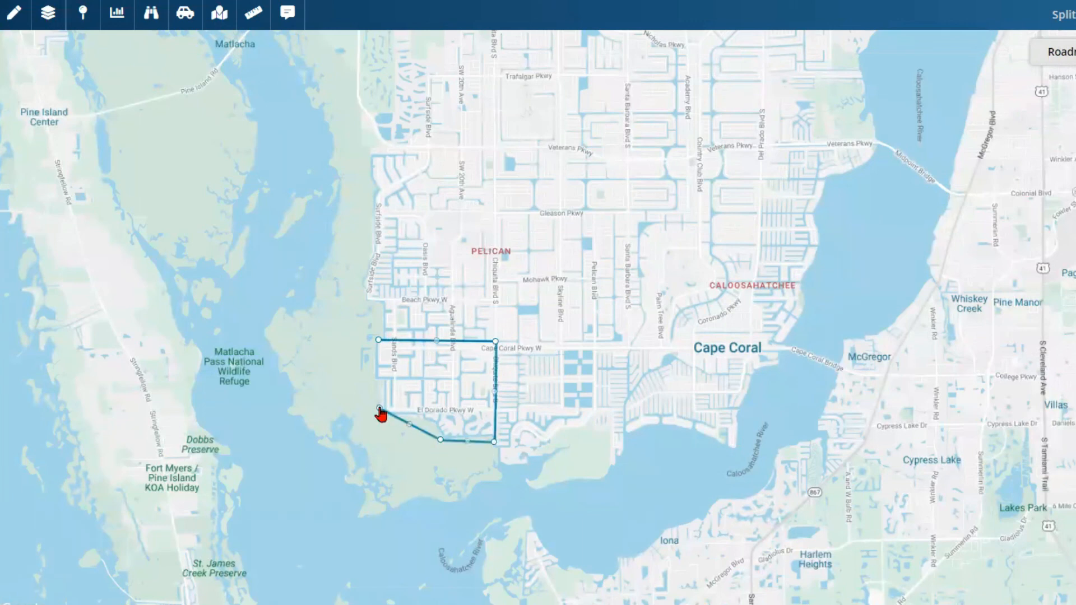
{"action": "left_click", "coordinate": [370, 371]}
{"action": "left_click", "coordinate": [378, 340]}
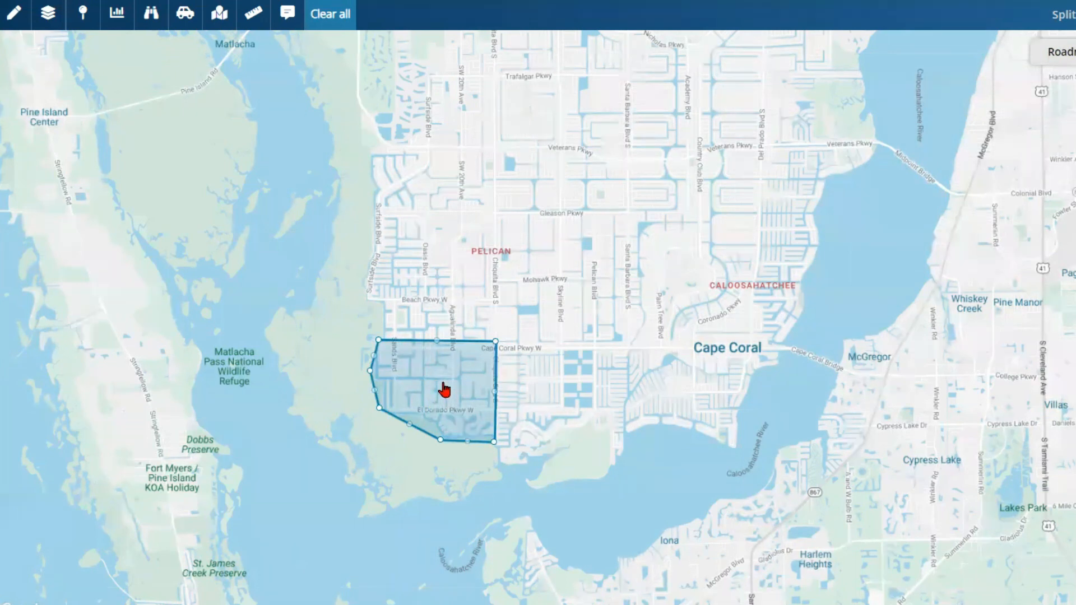
{"action": "left_click_drag", "start_coordinate": [289, 359], "coordinate": [273, 562]}
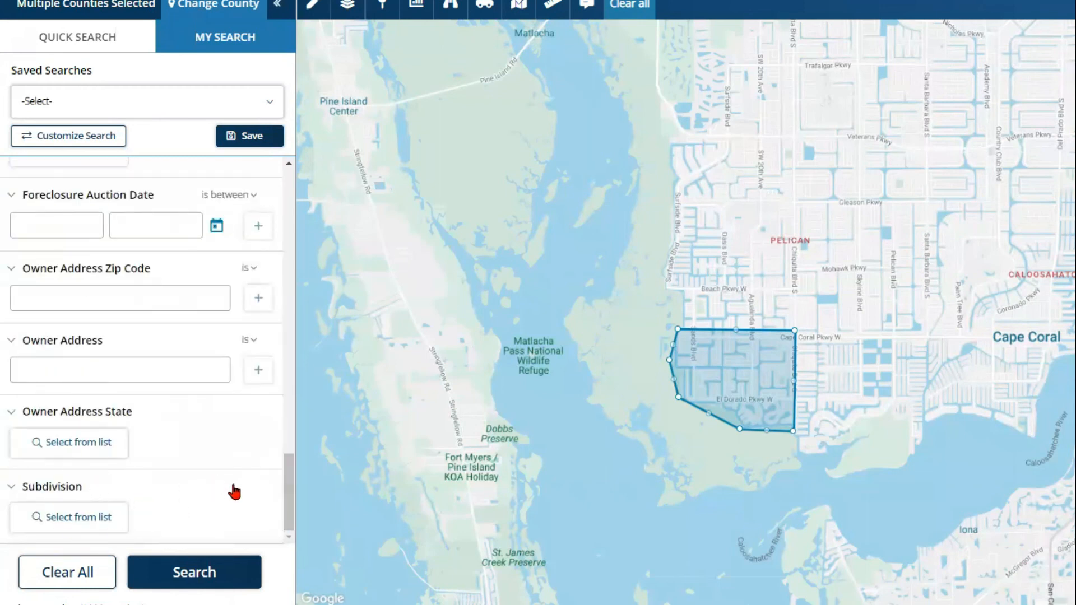
Step: Set the Sale Date criterion to 01/01/2012 using the calendar
{"action": "left_click_drag", "start_coordinate": [287, 492], "coordinate": [281, 419]}
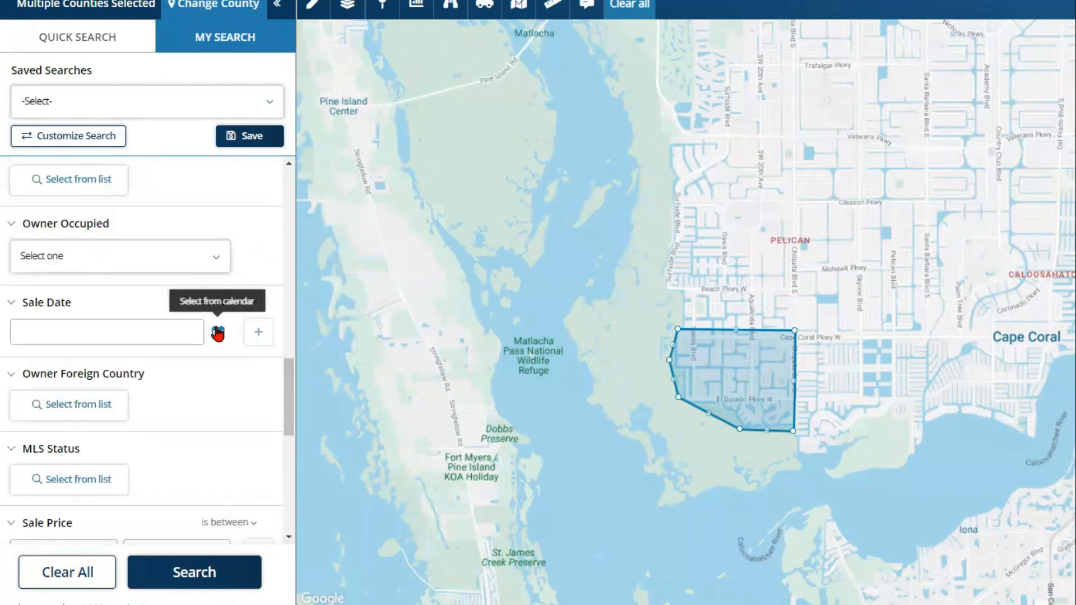
{"action": "left_click", "coordinate": [218, 333]}
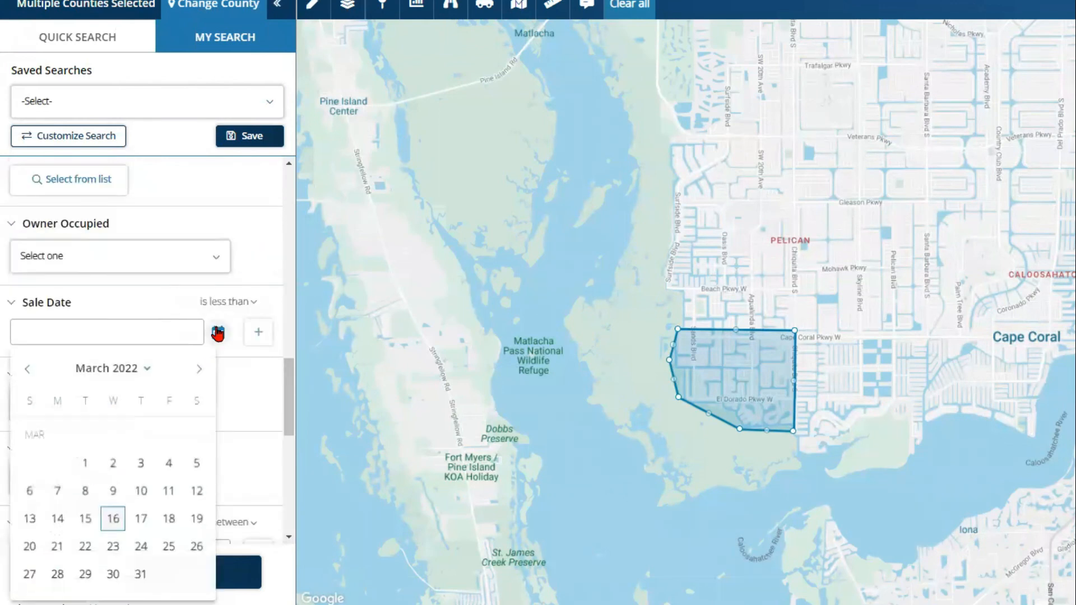
{"action": "left_click", "coordinate": [147, 369]}
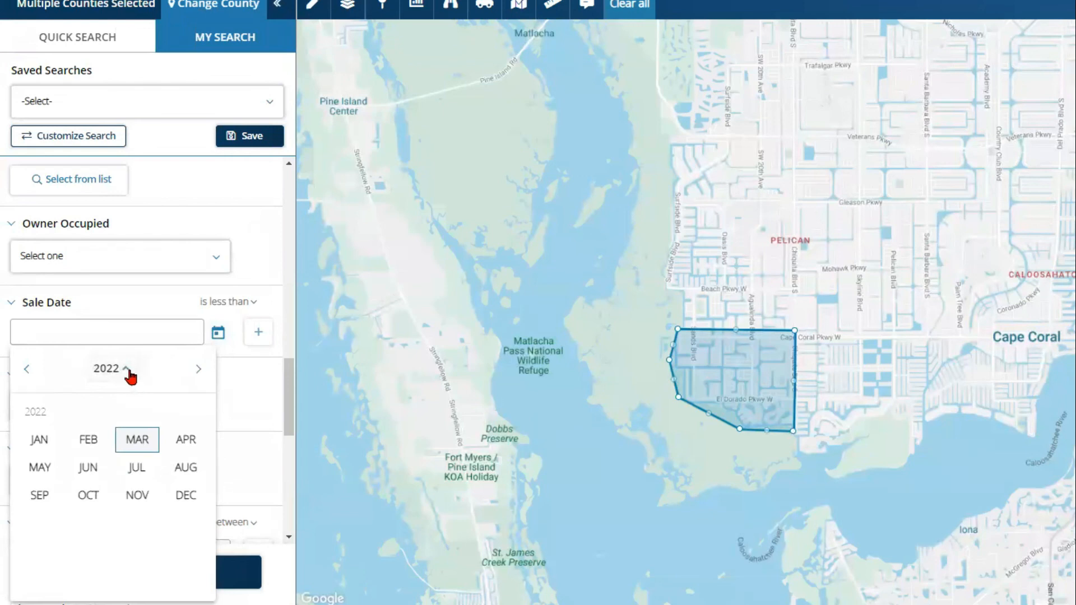
{"action": "left_click", "coordinate": [26, 370]}
{"action": "left_click", "coordinate": [27, 370]}
{"action": "left_click", "coordinate": [26, 370]}
{"action": "left_click", "coordinate": [27, 370]}
{"action": "left_click", "coordinate": [27, 370]}
{"action": "left_click", "coordinate": [27, 370]}
{"action": "left_click", "coordinate": [27, 370]}
{"action": "left_click", "coordinate": [27, 370]}
{"action": "left_click", "coordinate": [26, 370]}
{"action": "left_click", "coordinate": [26, 370]}
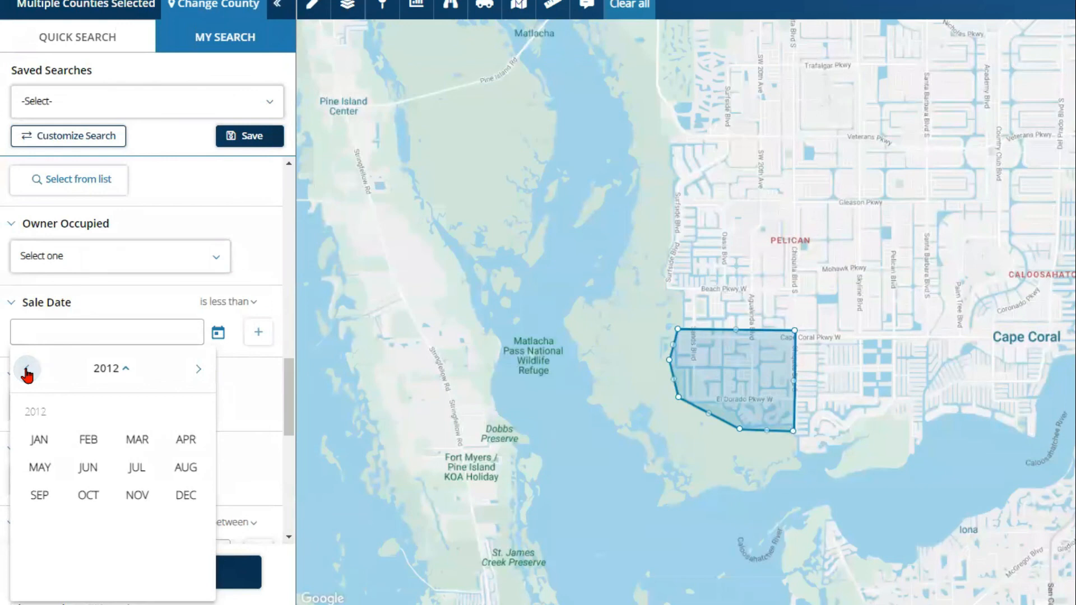
{"action": "left_click", "coordinate": [42, 442]}
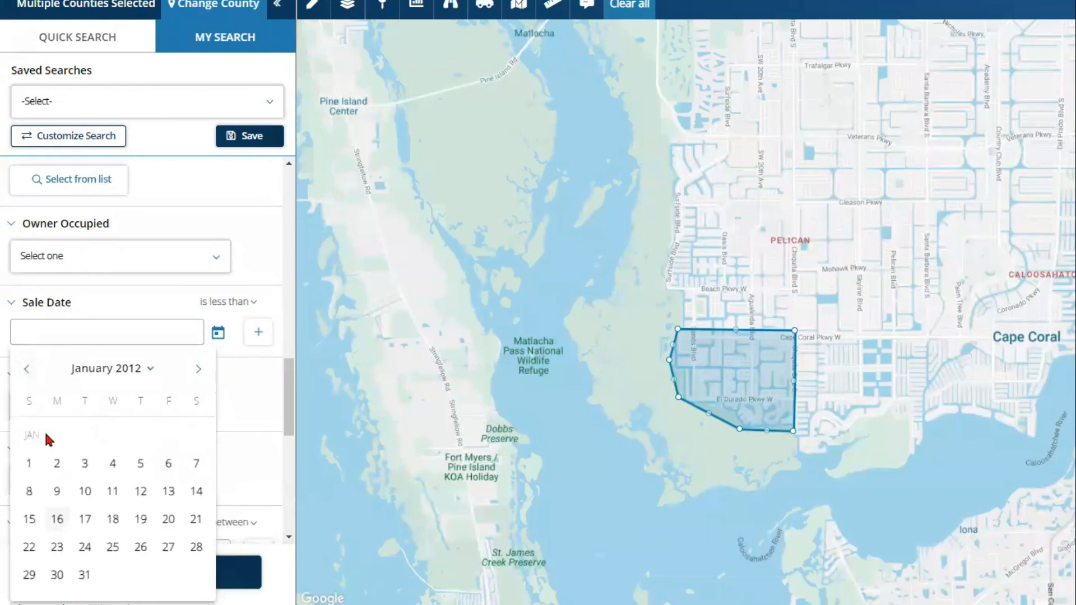
{"action": "left_click", "coordinate": [28, 465]}
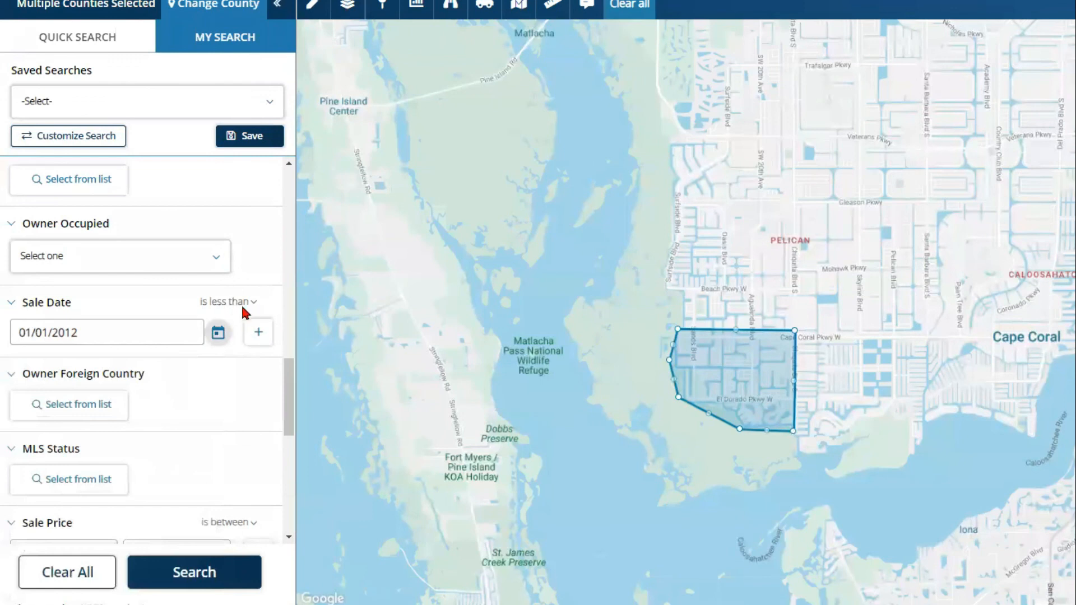
Step: Set Owner Occupied to No
{"action": "left_click", "coordinate": [202, 267]}
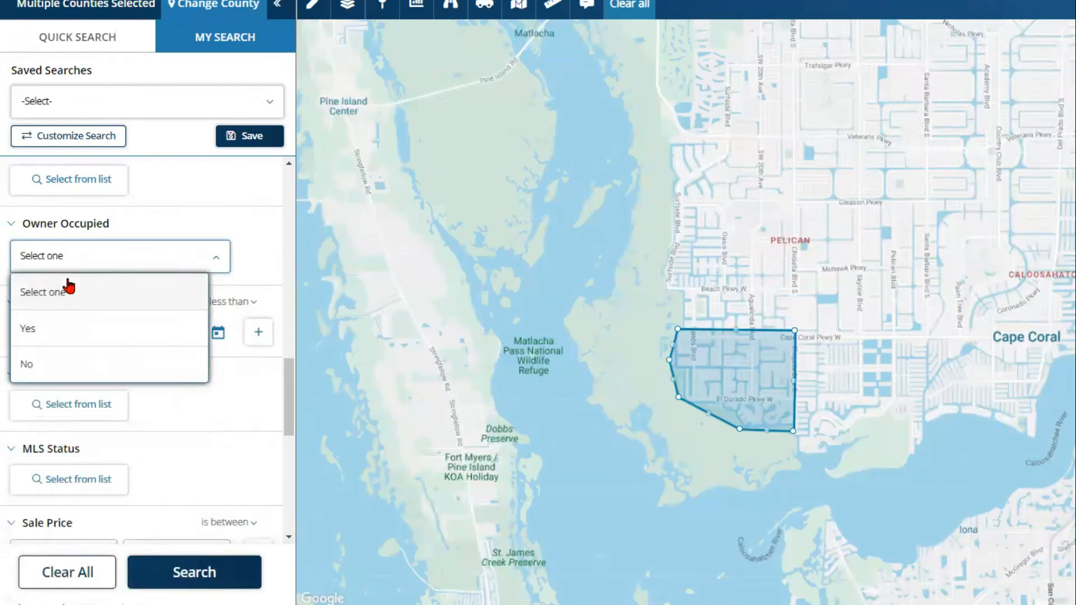
{"action": "left_click", "coordinate": [52, 371]}
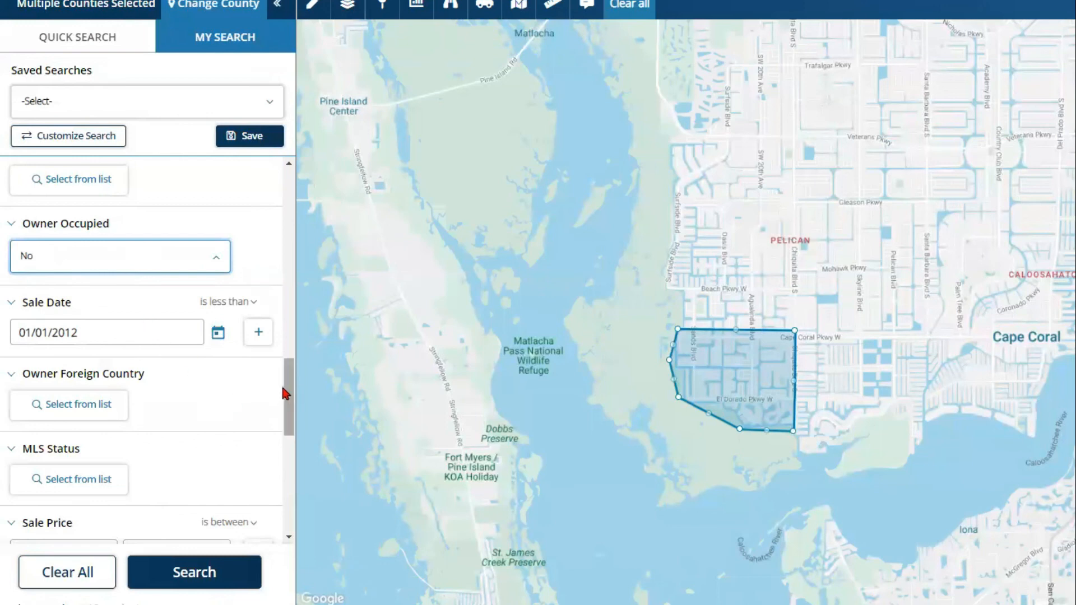
{"action": "scroll", "coordinate": [287, 415], "scroll_direction": "down", "scroll_amount": 2}
{"action": "left_click_drag", "start_coordinate": [287, 412], "coordinate": [290, 201]}
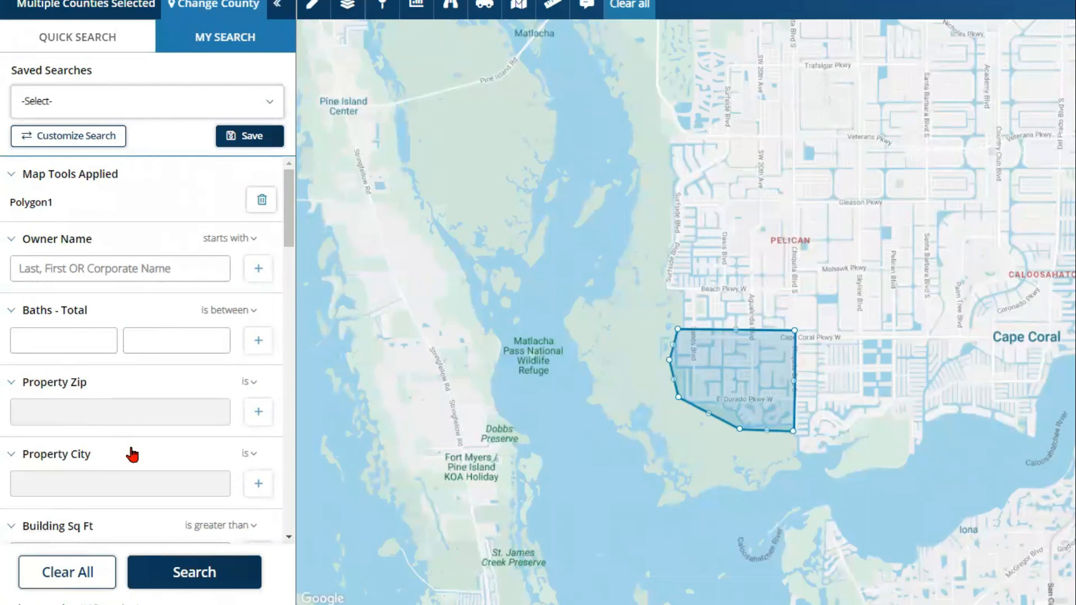
Step: Run the search, view the results as property cards, then switch to the split map-and-list view
{"action": "left_click", "coordinate": [203, 580]}
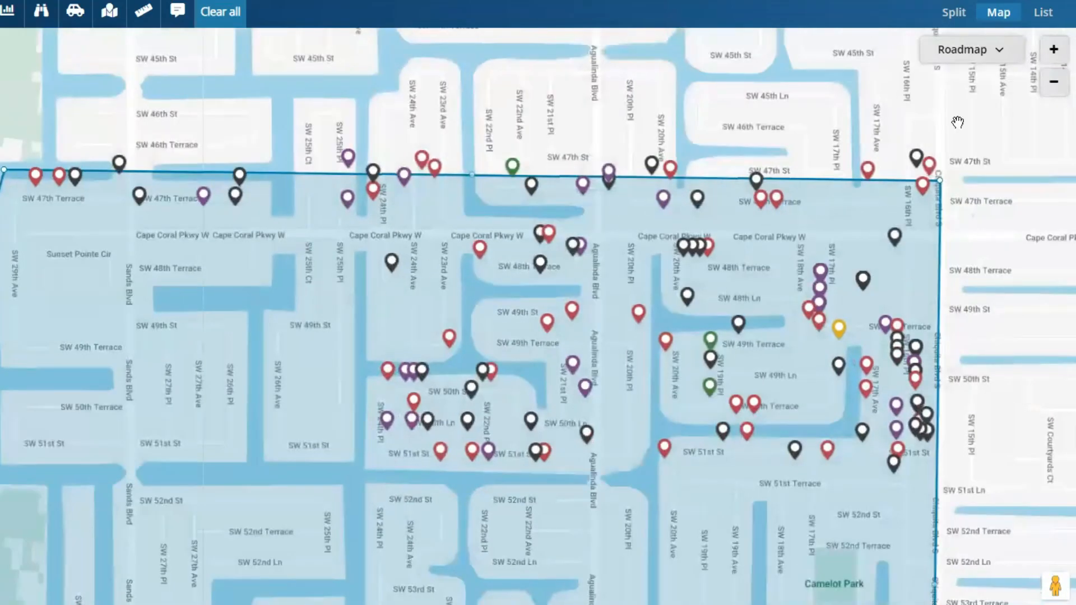
{"action": "left_click", "coordinate": [1044, 14]}
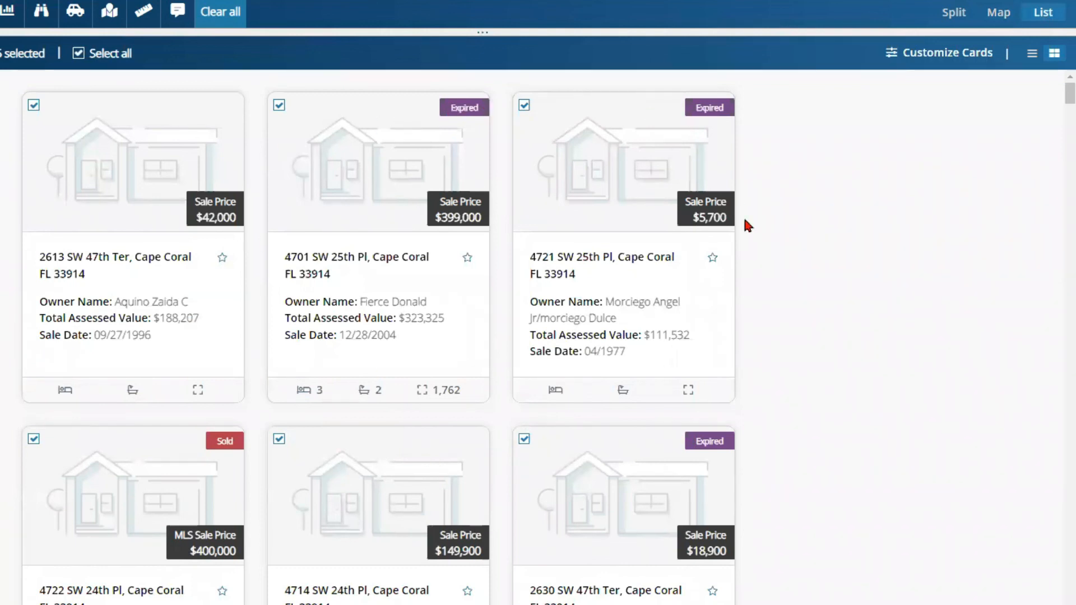
{"action": "scroll", "coordinate": [695, 354], "scroll_direction": "down", "scroll_amount": 4}
{"action": "scroll", "coordinate": [728, 314], "scroll_direction": "up", "scroll_amount": 4}
{"action": "left_click", "coordinate": [955, 13]}
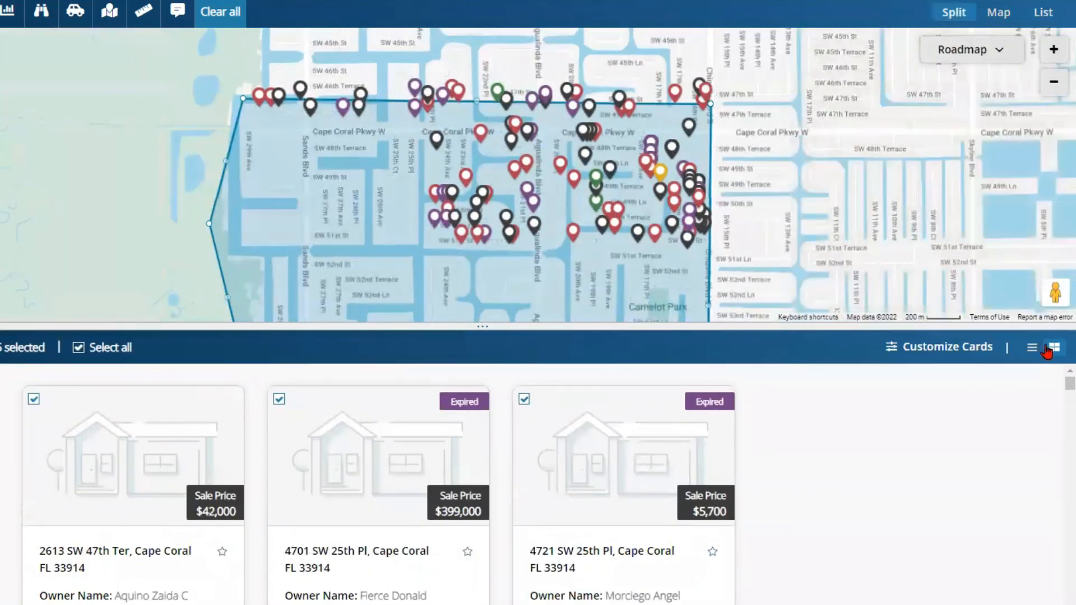
Step: Show the results as a table and uncheck row 28
{"action": "left_click", "coordinate": [1031, 349]}
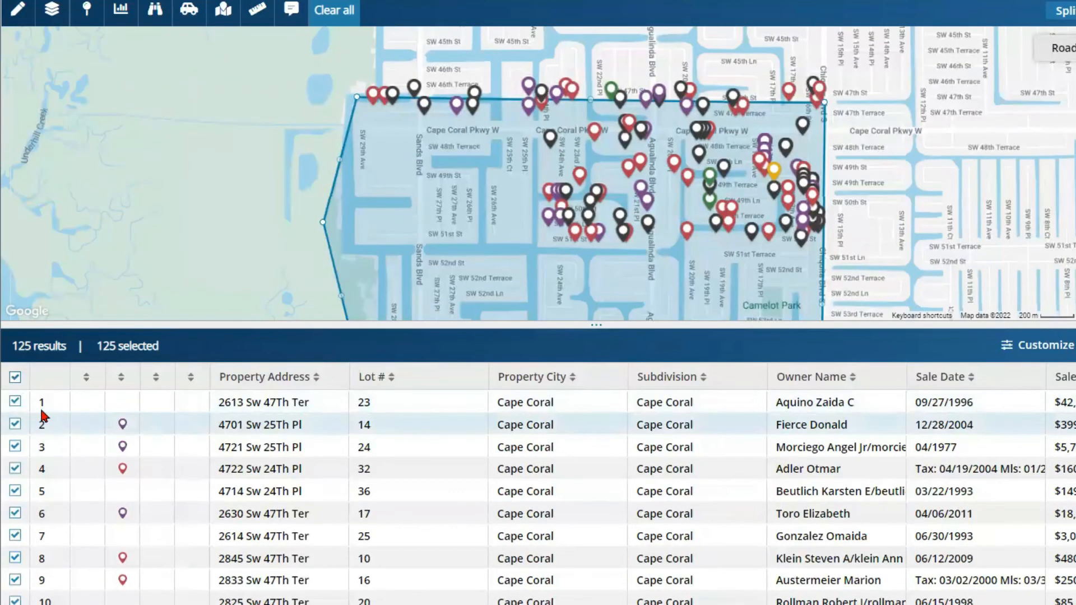
{"action": "scroll", "coordinate": [64, 497], "scroll_direction": "down", "scroll_amount": 7}
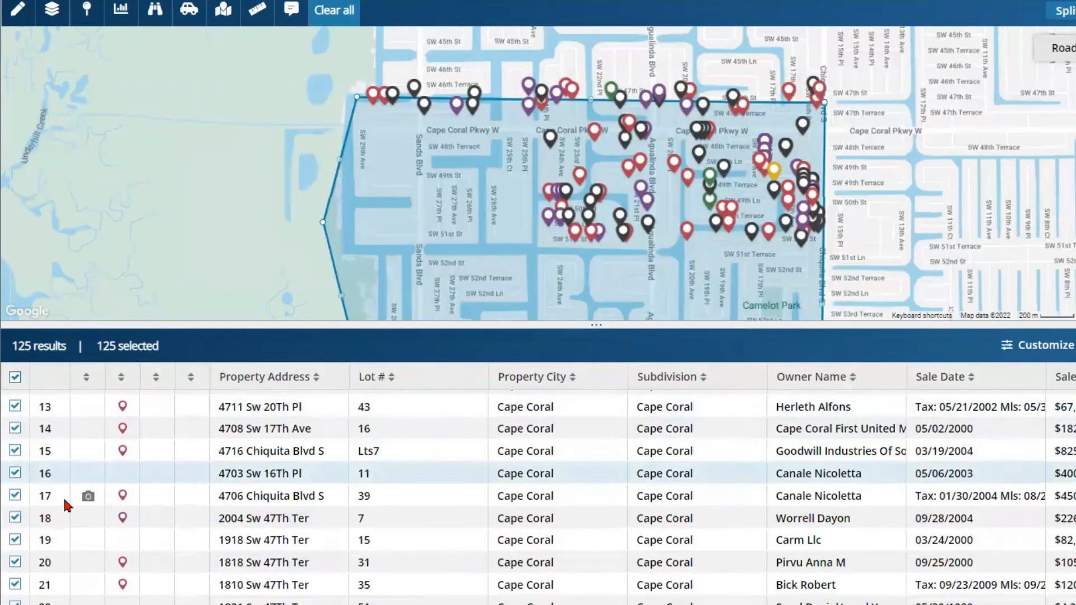
{"action": "scroll", "coordinate": [65, 505], "scroll_direction": "down", "scroll_amount": 3}
{"action": "left_click", "coordinate": [14, 463]}
Step: Uncheck rows 73, 75 and 103, then scroll to the bottom of the table
{"action": "scroll", "coordinate": [73, 503], "scroll_direction": "down", "scroll_amount": 3}
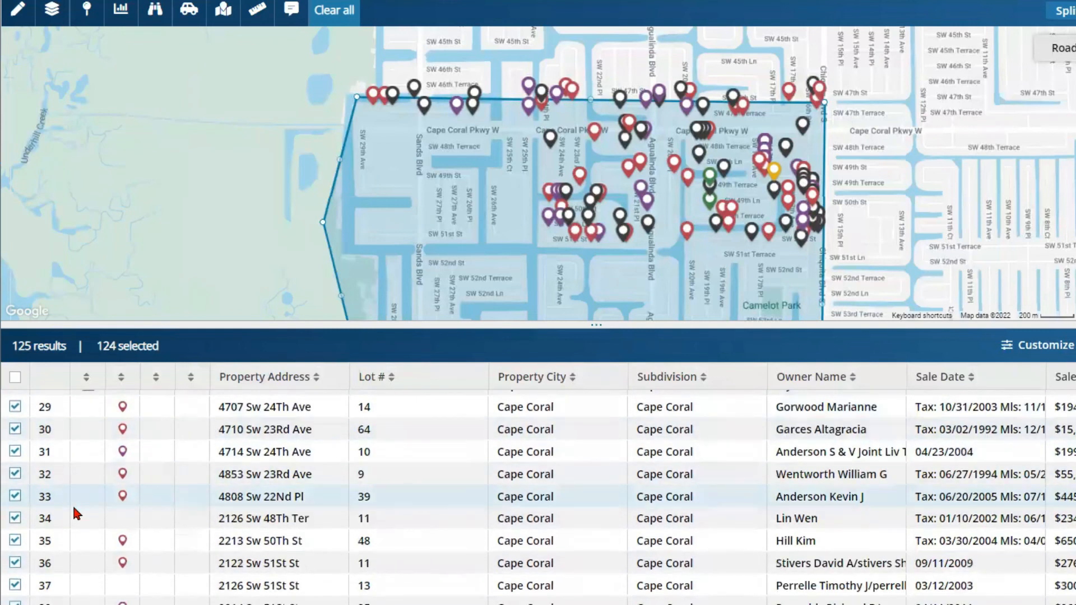
{"action": "scroll", "coordinate": [71, 511], "scroll_direction": "down", "scroll_amount": 4}
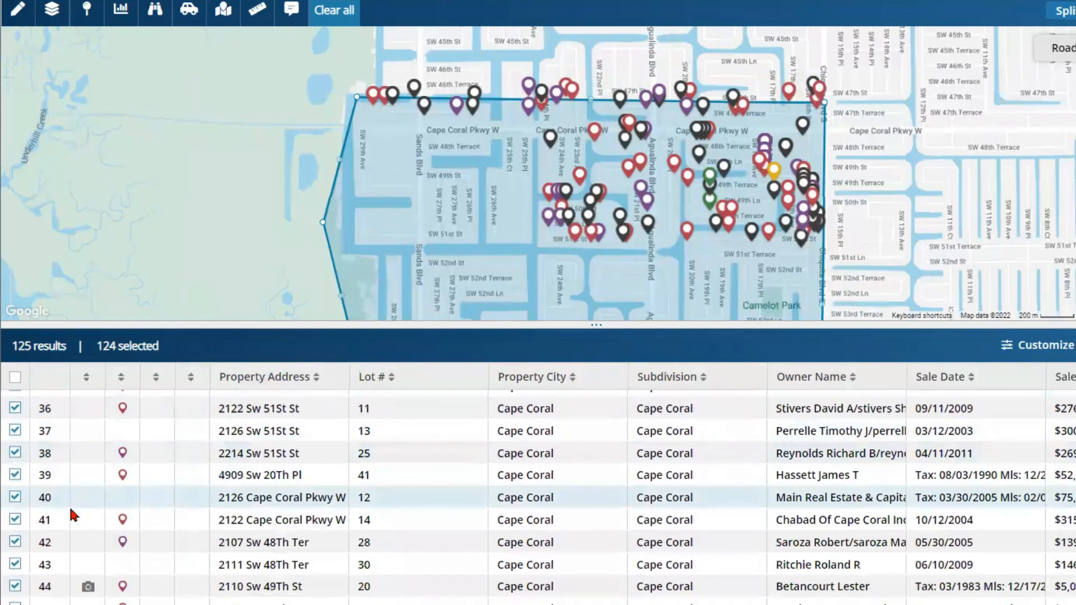
{"action": "scroll", "coordinate": [73, 515], "scroll_direction": "down", "scroll_amount": 3}
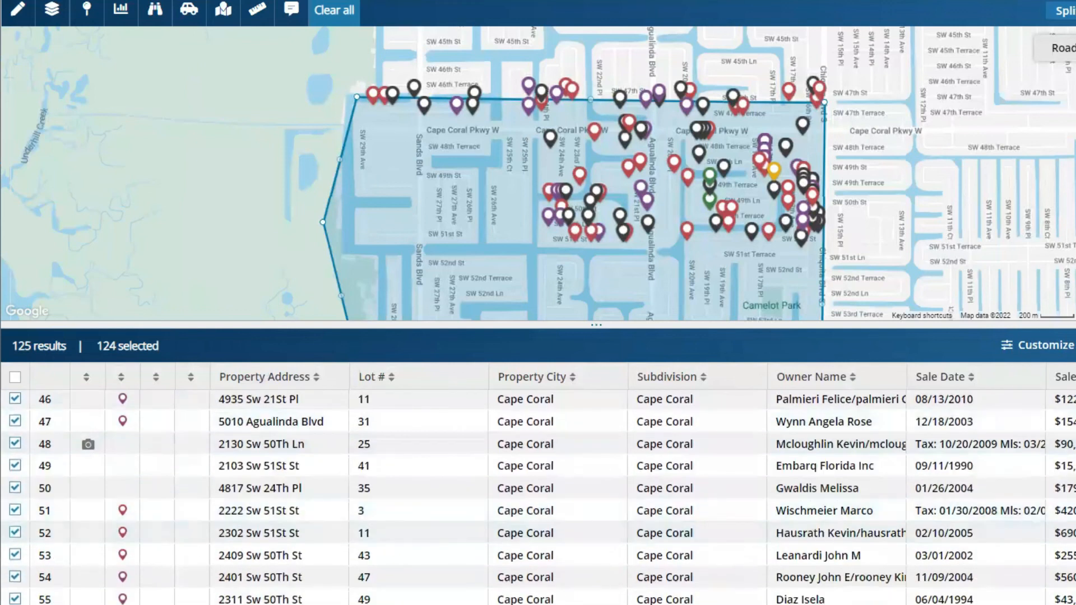
{"action": "scroll", "coordinate": [538, 498], "scroll_direction": "down", "scroll_amount": 3}
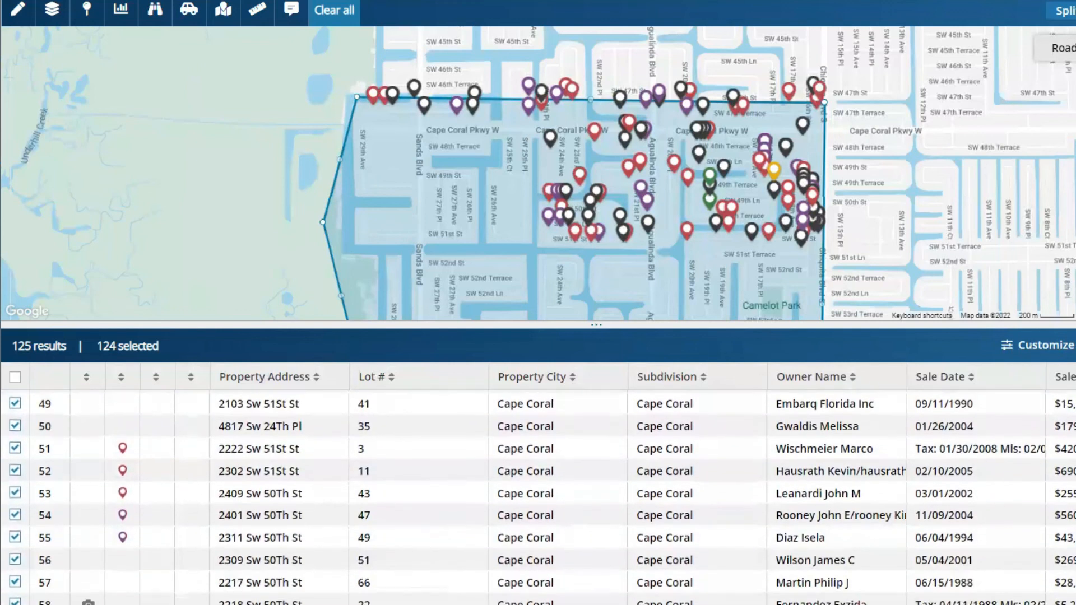
{"action": "scroll", "coordinate": [538, 498], "scroll_direction": "down", "scroll_amount": 5}
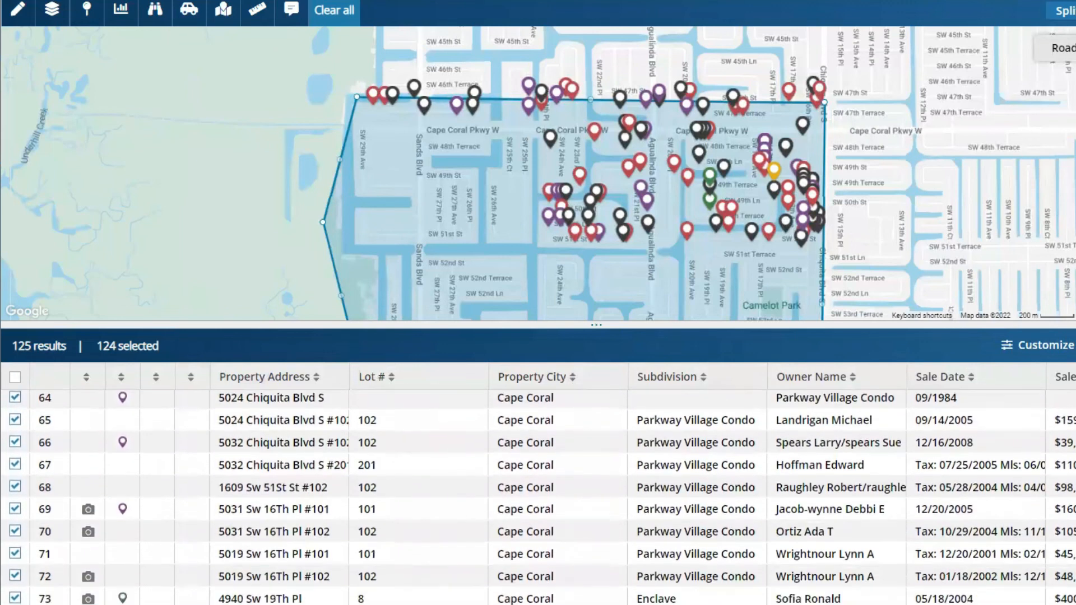
{"action": "scroll", "coordinate": [538, 498], "scroll_direction": "down", "scroll_amount": 1}
{"action": "left_click", "coordinate": [15, 537]}
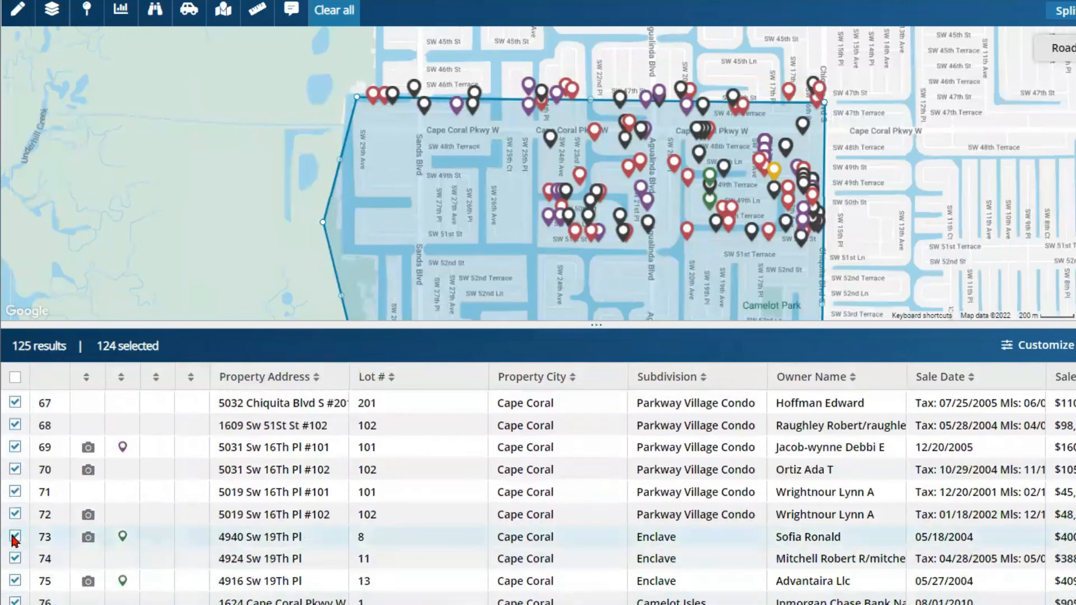
{"action": "left_click", "coordinate": [15, 581]}
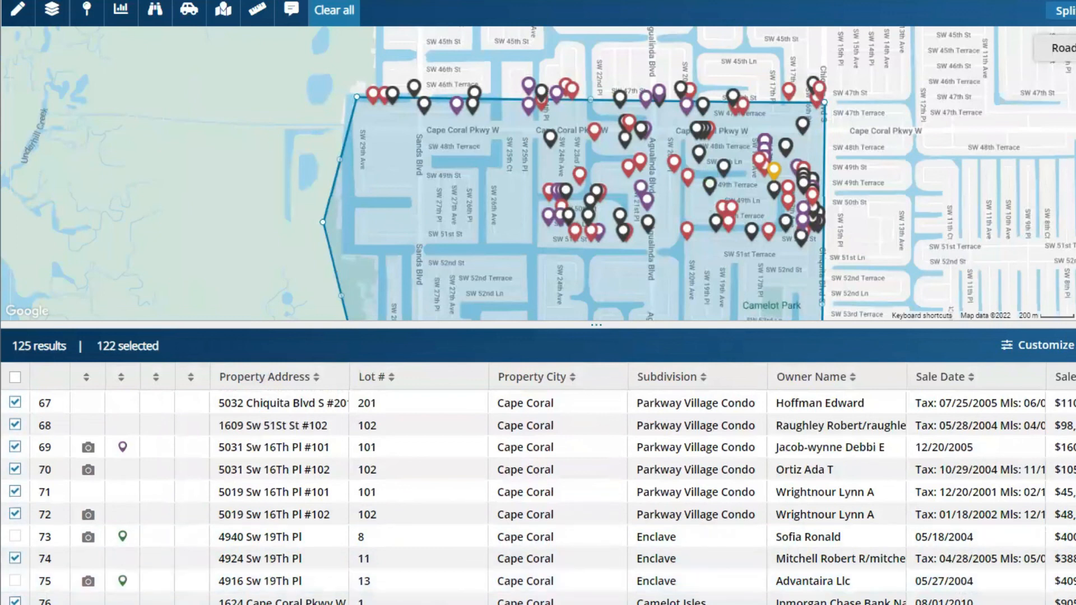
{"action": "scroll", "coordinate": [50, 477], "scroll_direction": "down", "scroll_amount": 2}
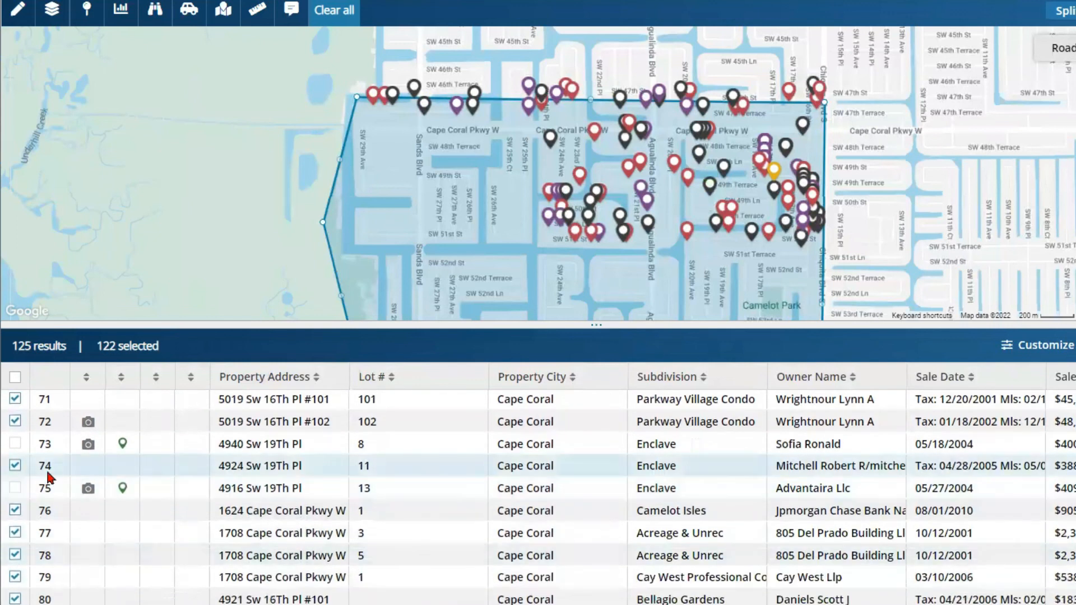
{"action": "scroll", "coordinate": [409, 511], "scroll_direction": "down", "scroll_amount": 1}
{"action": "scroll", "coordinate": [538, 497], "scroll_direction": "down", "scroll_amount": 5}
{"action": "scroll", "coordinate": [538, 498], "scroll_direction": "down", "scroll_amount": 5}
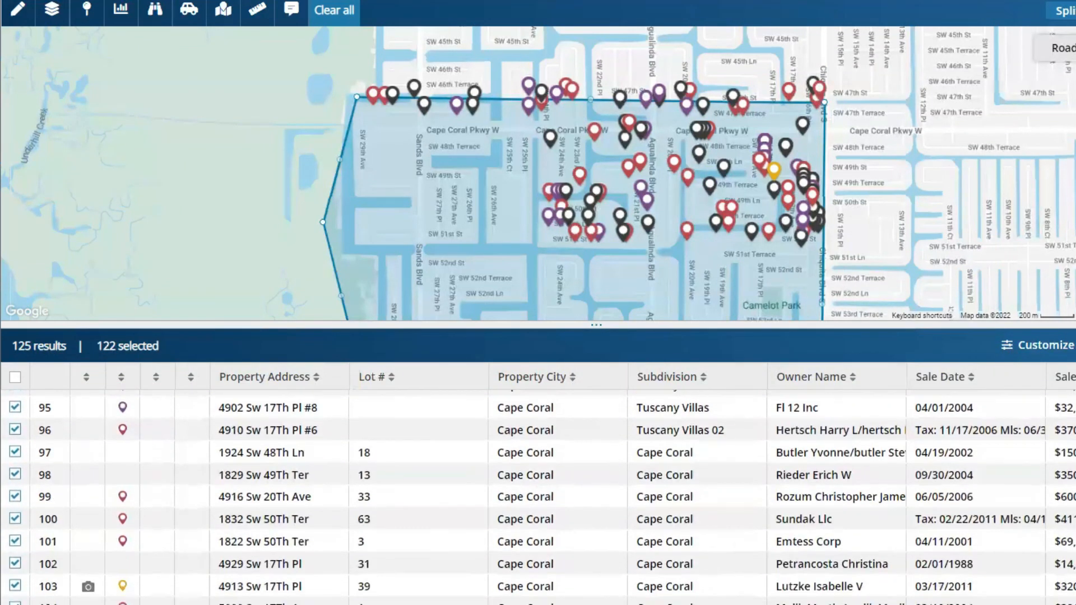
{"action": "scroll", "coordinate": [15, 467], "scroll_direction": "down", "scroll_amount": 3}
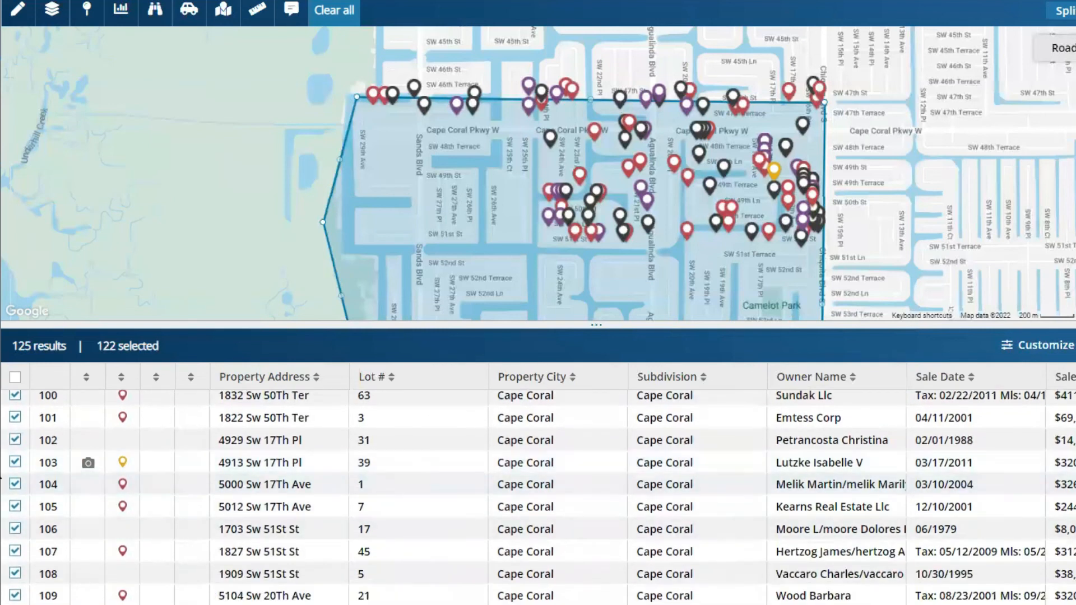
{"action": "left_click", "coordinate": [16, 463]}
{"action": "scroll", "coordinate": [15, 463], "scroll_direction": "down", "scroll_amount": 3}
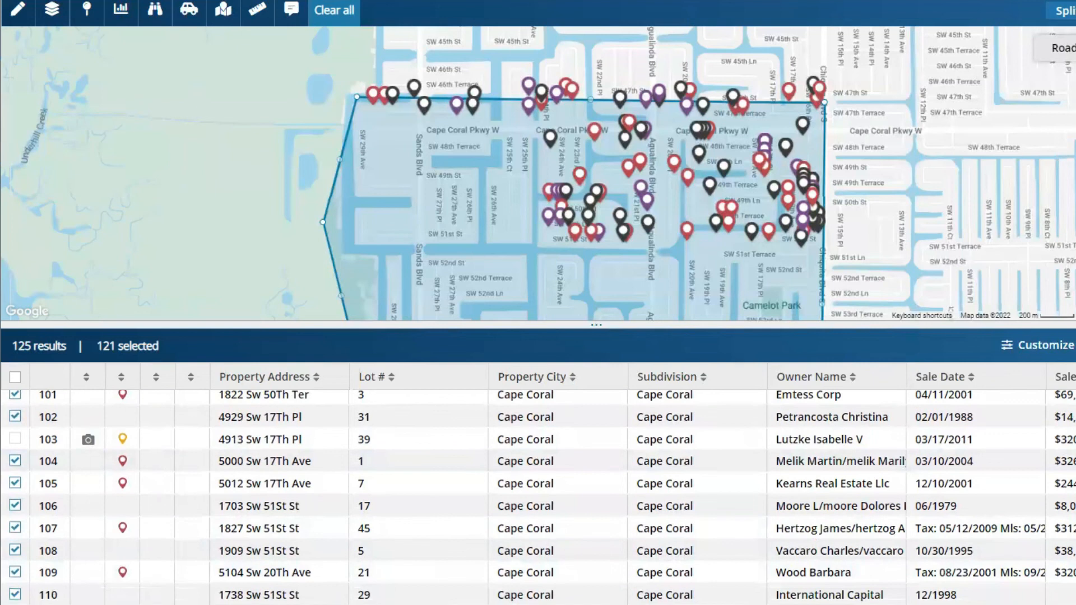
{"action": "scroll", "coordinate": [538, 498], "scroll_direction": "down", "scroll_amount": 8}
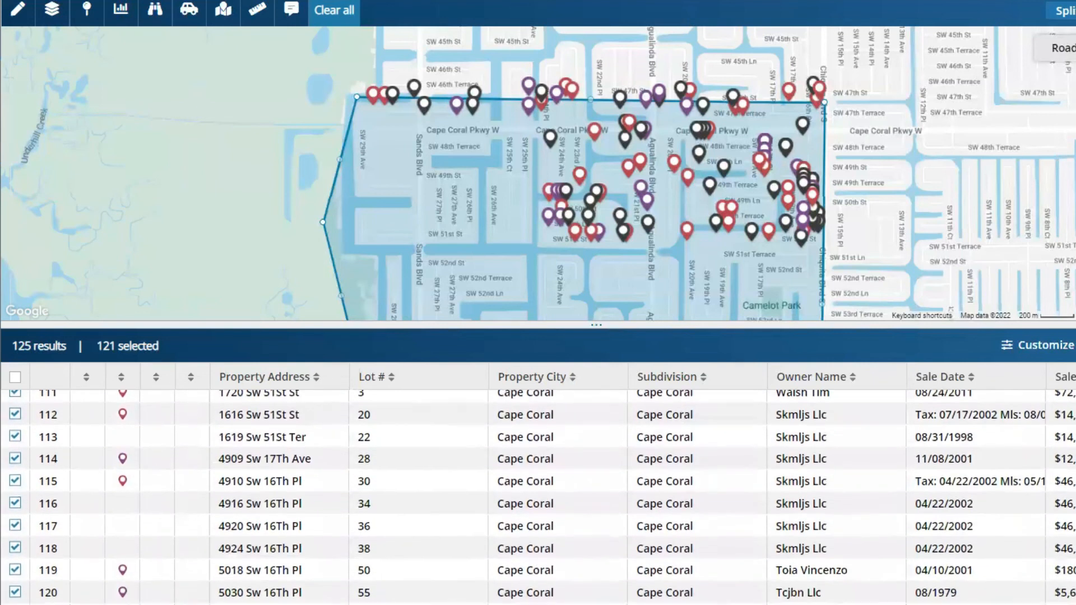
{"action": "scroll", "coordinate": [538, 497], "scroll_direction": "down", "scroll_amount": 2}
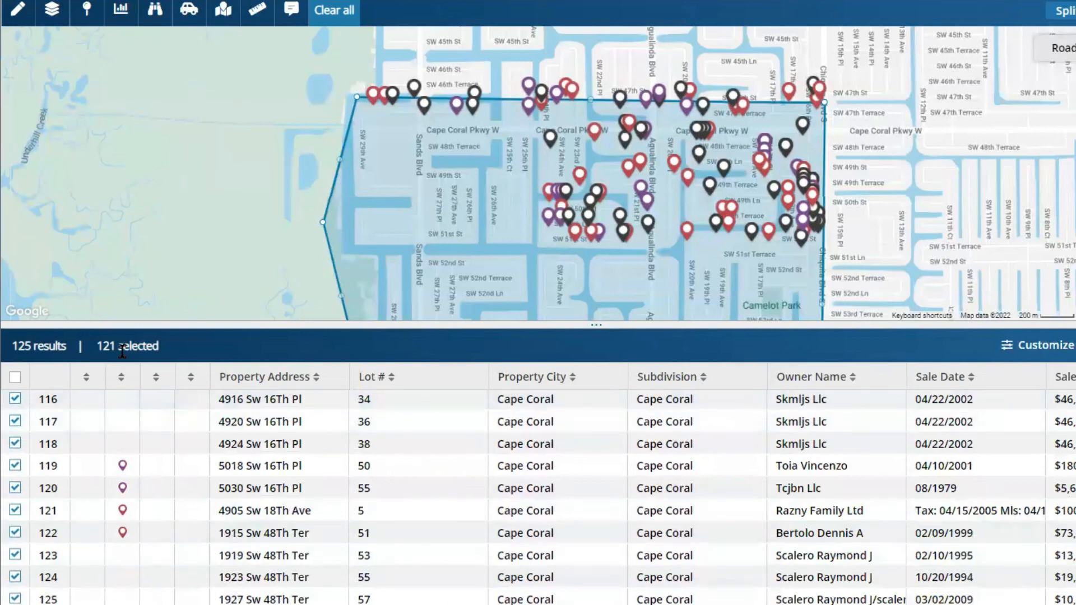
{"action": "scroll", "coordinate": [233, 589], "scroll_direction": "down", "scroll_amount": 1}
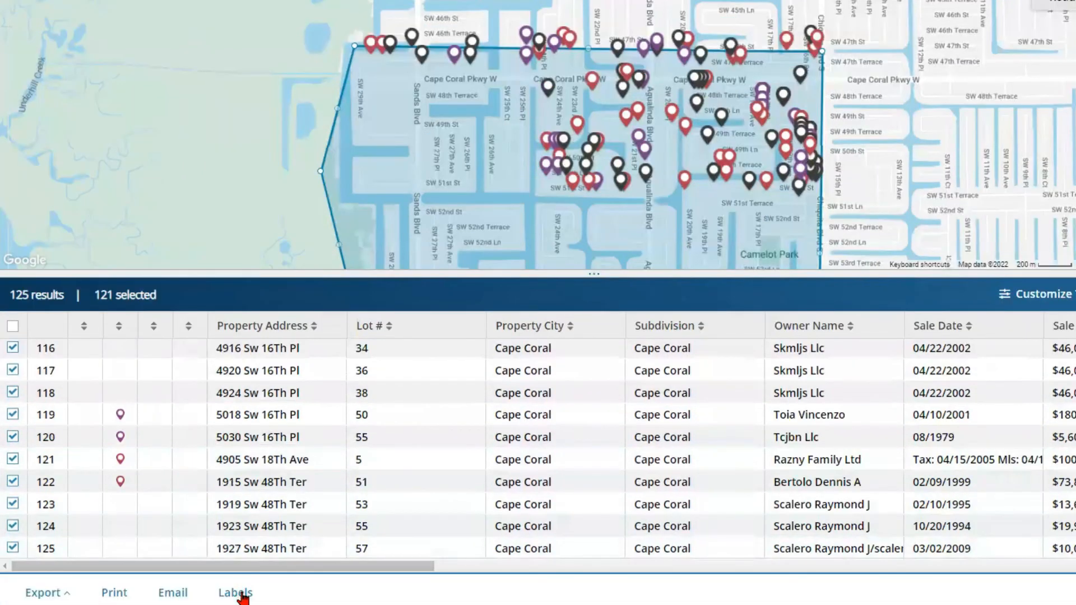
Step: Create mailing labels with Show Current Owner, Include Foreign Address and Eliminate Duplicate Labels checked
{"action": "left_click", "coordinate": [236, 593]}
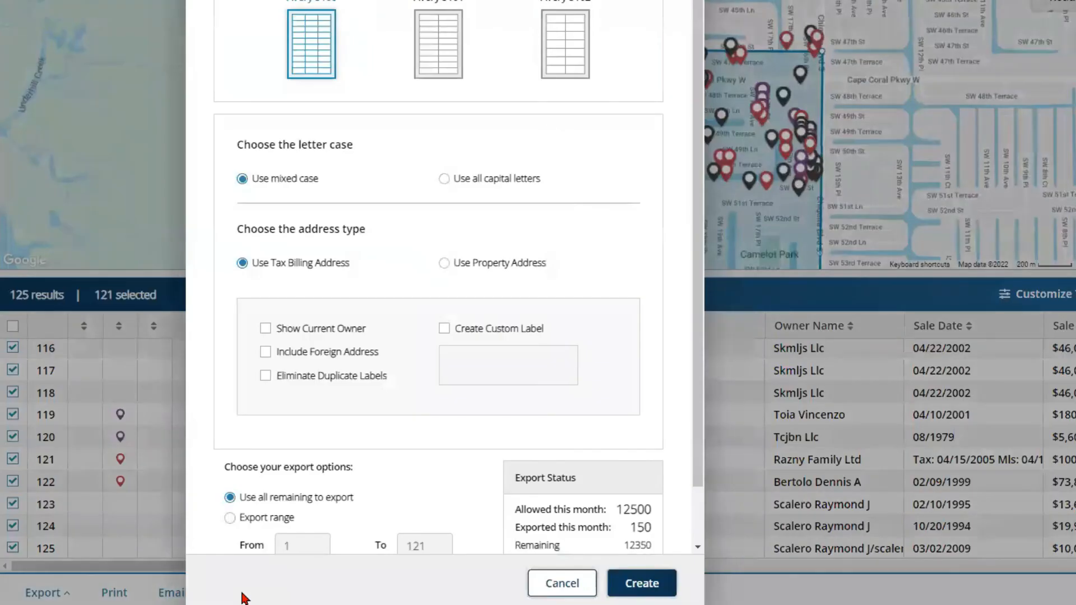
{"action": "left_click", "coordinate": [265, 329]}
{"action": "left_click", "coordinate": [265, 351]}
{"action": "left_click", "coordinate": [267, 375]}
{"action": "scroll", "coordinate": [334, 357], "scroll_direction": "down", "scroll_amount": 1}
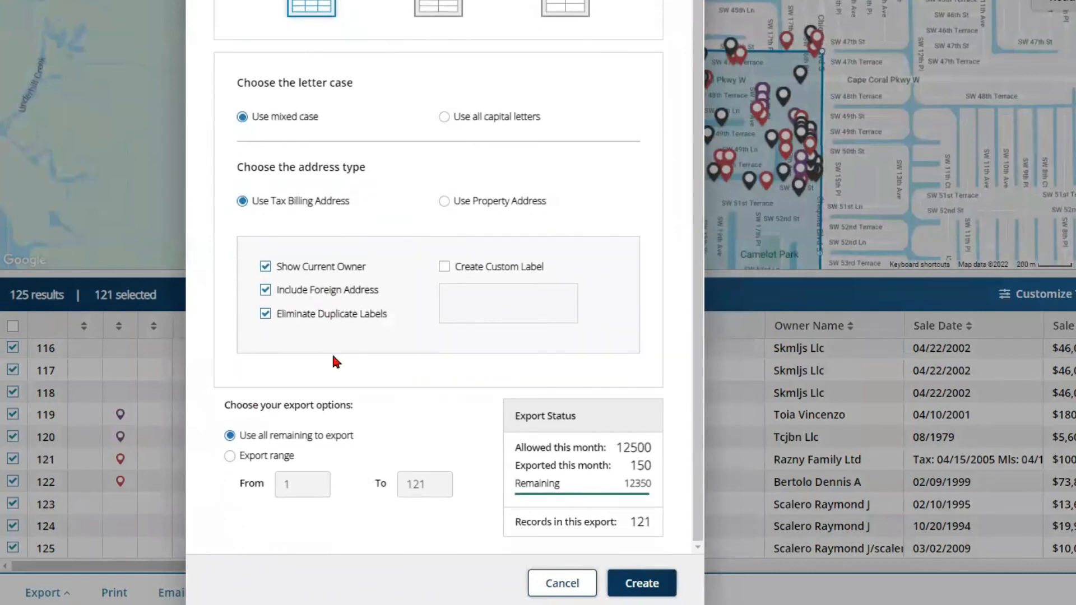
{"action": "left_click", "coordinate": [641, 584]}
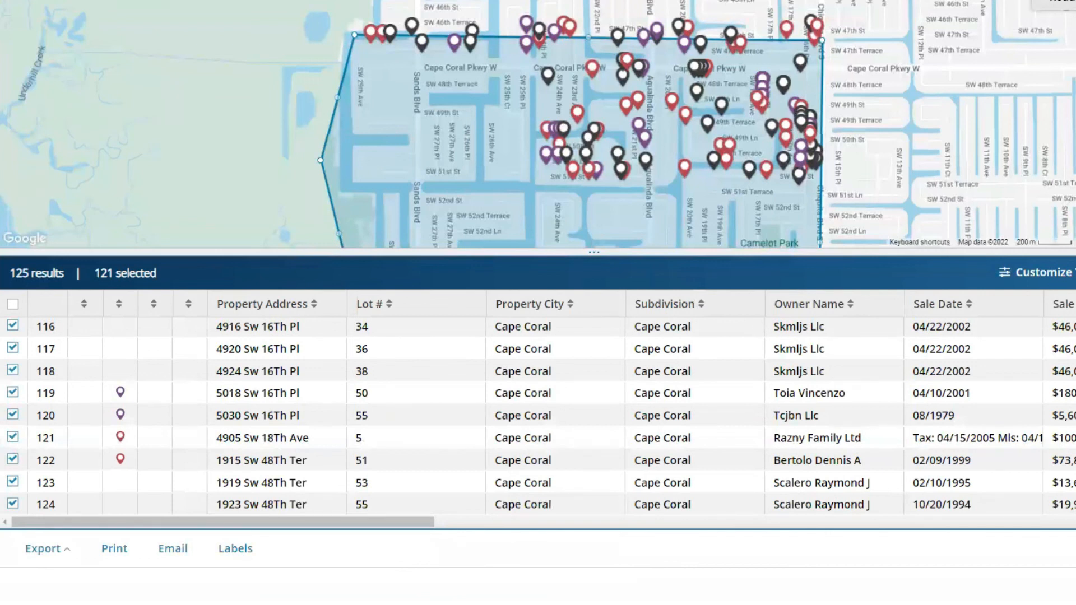
Step: Open the downloaded labels file in Word and scroll through the owner address label pages
{"action": "left_click", "coordinate": [1, 586]}
{"action": "left_click", "coordinate": [3, 492]}
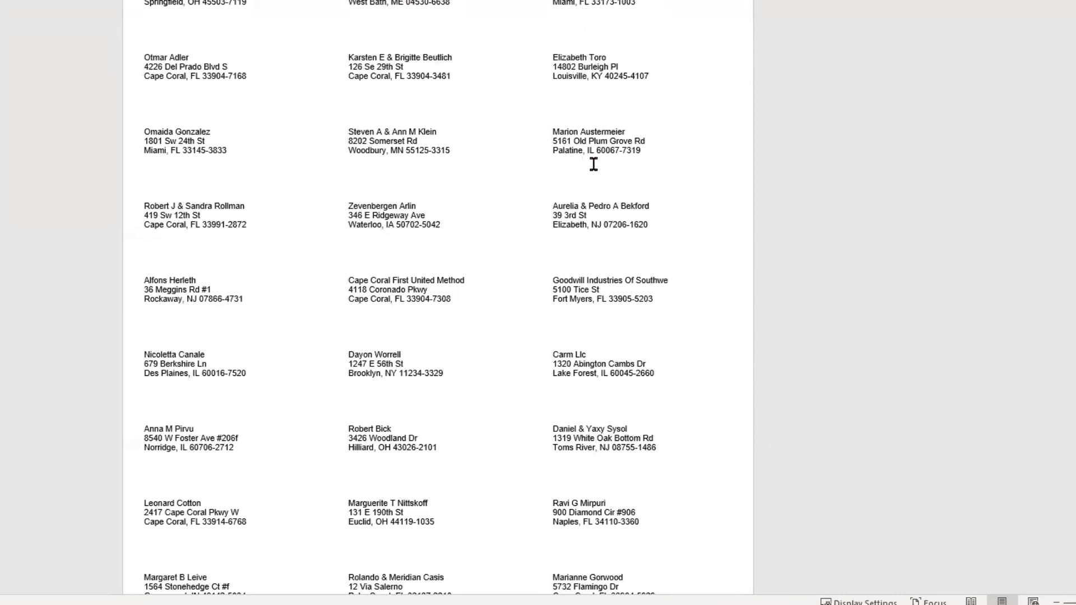
{"action": "scroll", "coordinate": [552, 293], "scroll_direction": "down", "scroll_amount": 5}
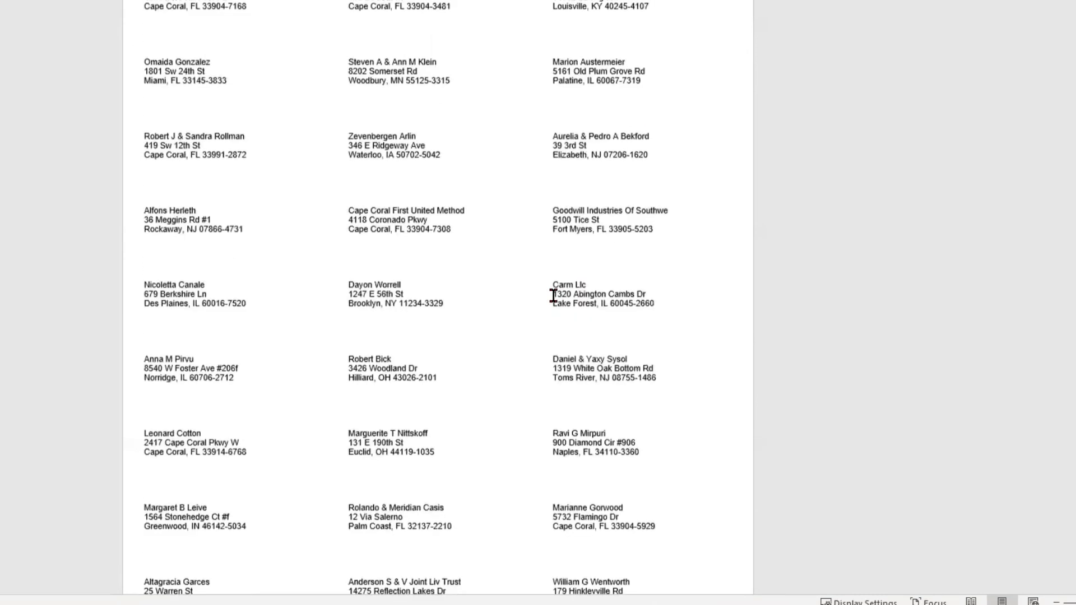
{"action": "scroll", "coordinate": [552, 296], "scroll_direction": "down", "scroll_amount": 1}
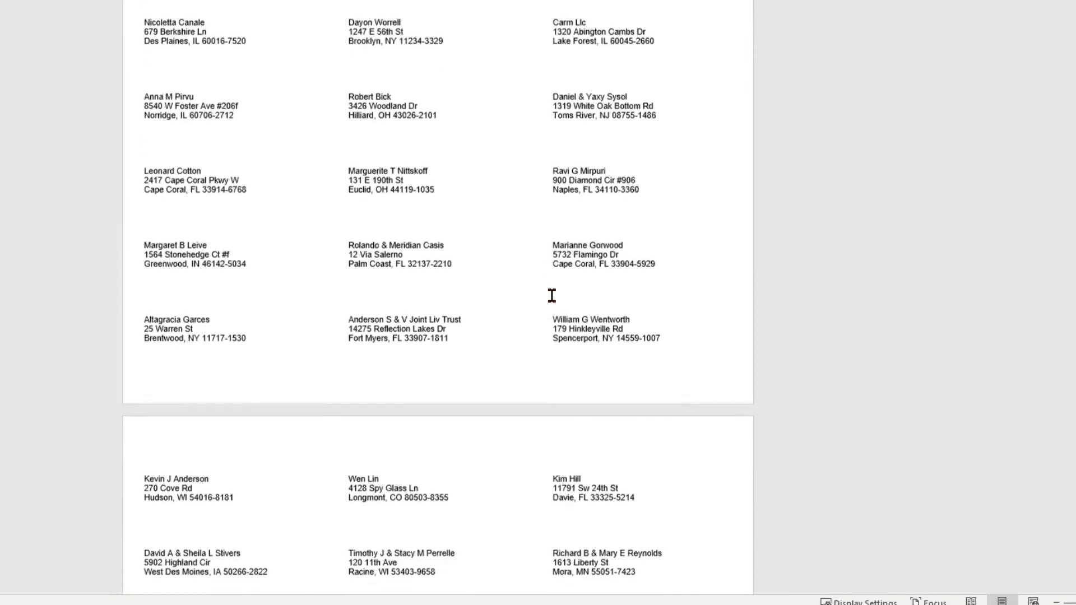
{"action": "scroll", "coordinate": [552, 296], "scroll_direction": "down", "scroll_amount": 3}
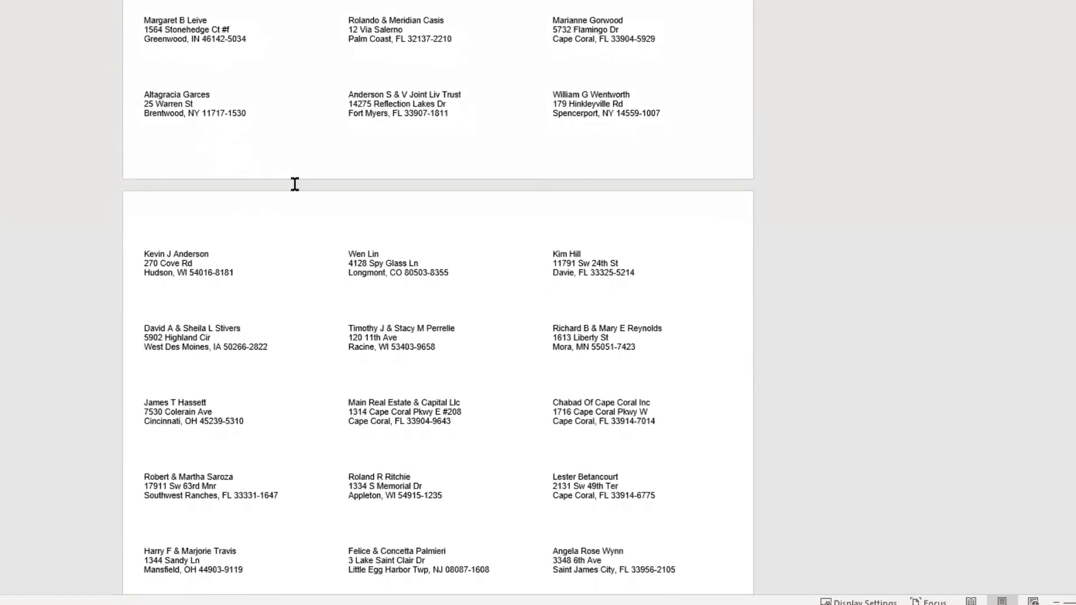
{"action": "scroll", "coordinate": [203, 167], "scroll_direction": "down", "scroll_amount": 2}
{"action": "scroll", "coordinate": [416, 255], "scroll_direction": "down", "scroll_amount": 1}
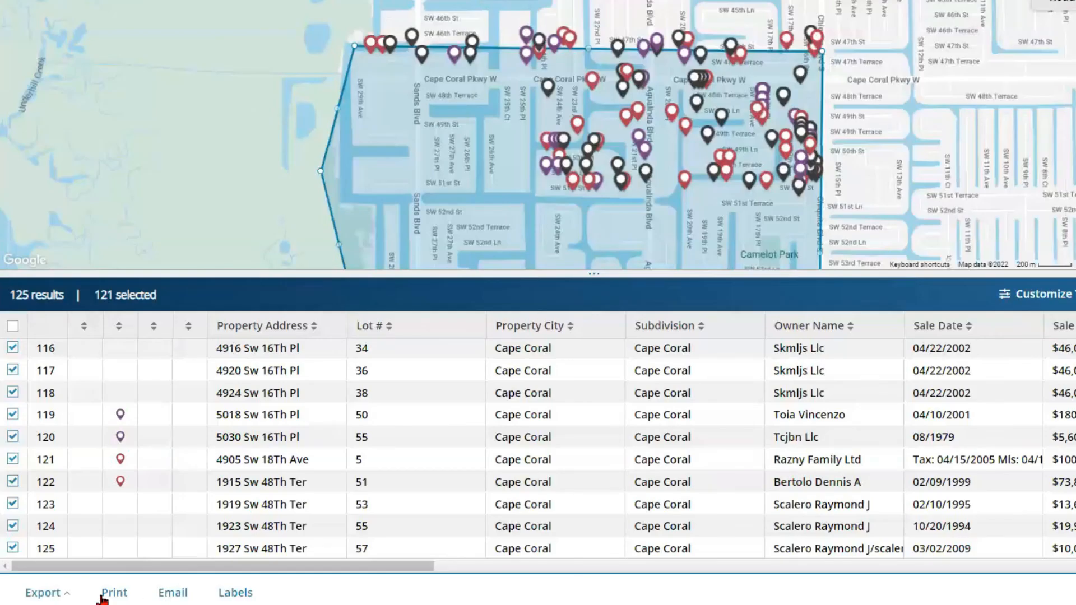
Step: Quick Export the 121 selected records with 15 of the 26 attributes checked
{"action": "left_click", "coordinate": [49, 594]}
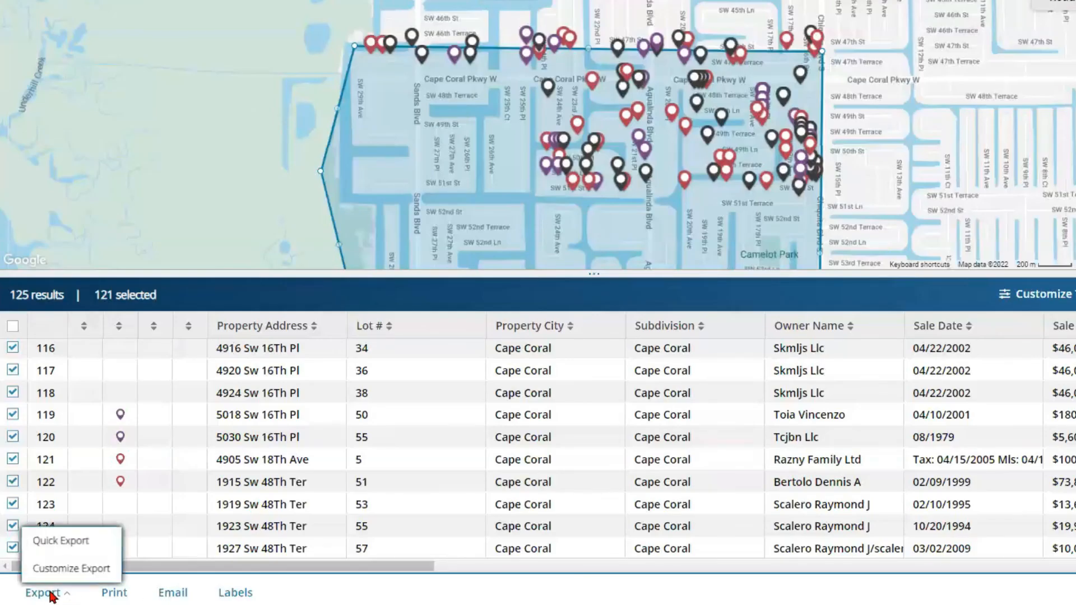
{"action": "left_click", "coordinate": [55, 540]}
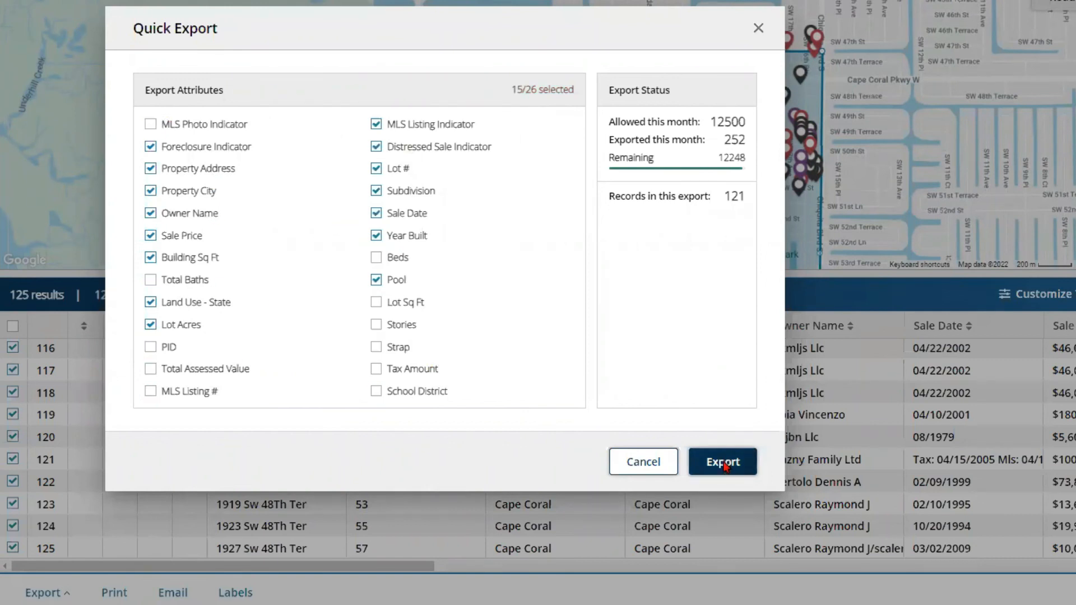
{"action": "left_click", "coordinate": [722, 462]}
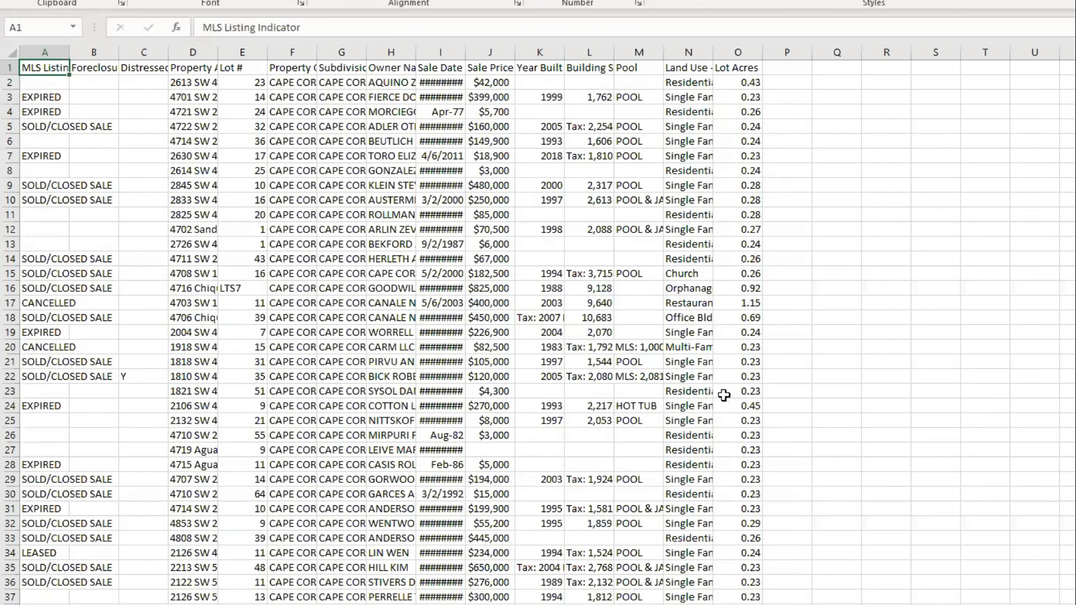
Step: Delete the MLS Listing, Foreclosure and Distressed Sale indicator columns, widen column A, then close without saving
{"action": "left_click_drag", "start_coordinate": [464, 51], "coordinate": [543, 52]}
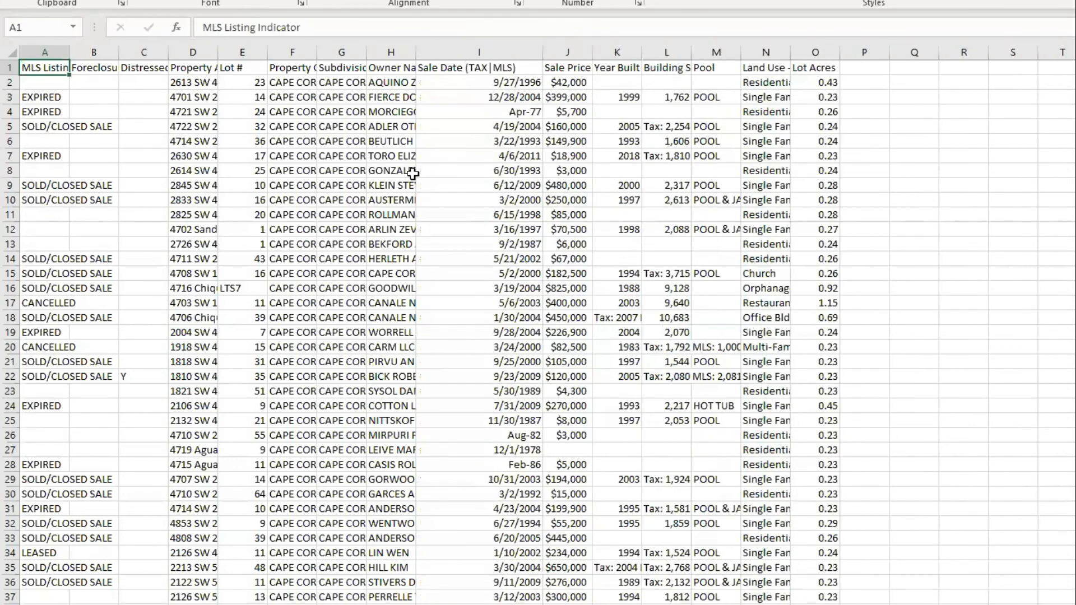
{"action": "double_click", "coordinate": [69, 51]}
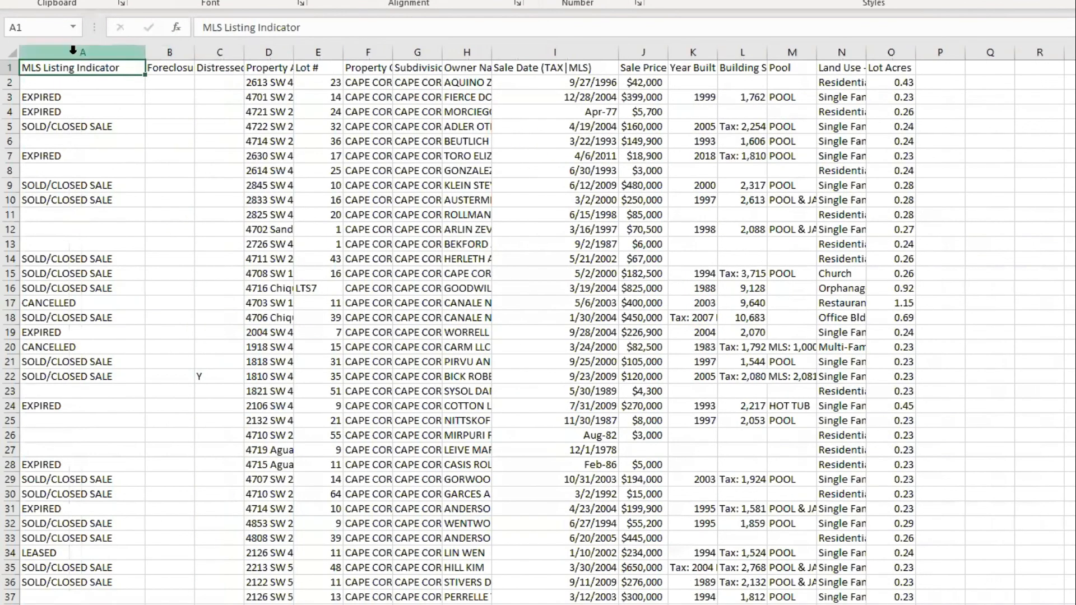
{"action": "right_click", "coordinate": [72, 51]}
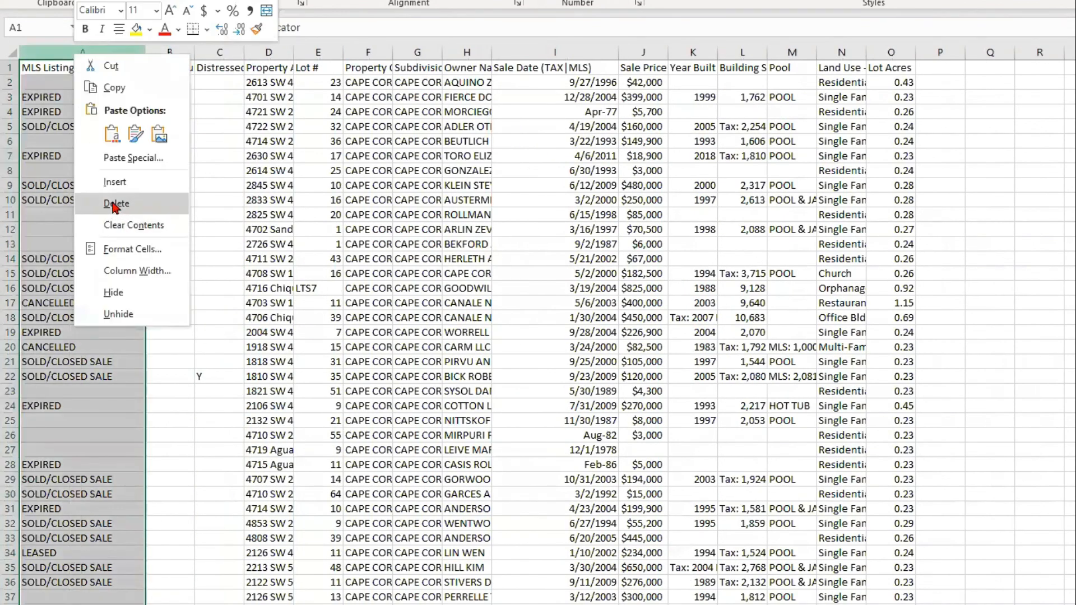
{"action": "left_click", "coordinate": [109, 200]}
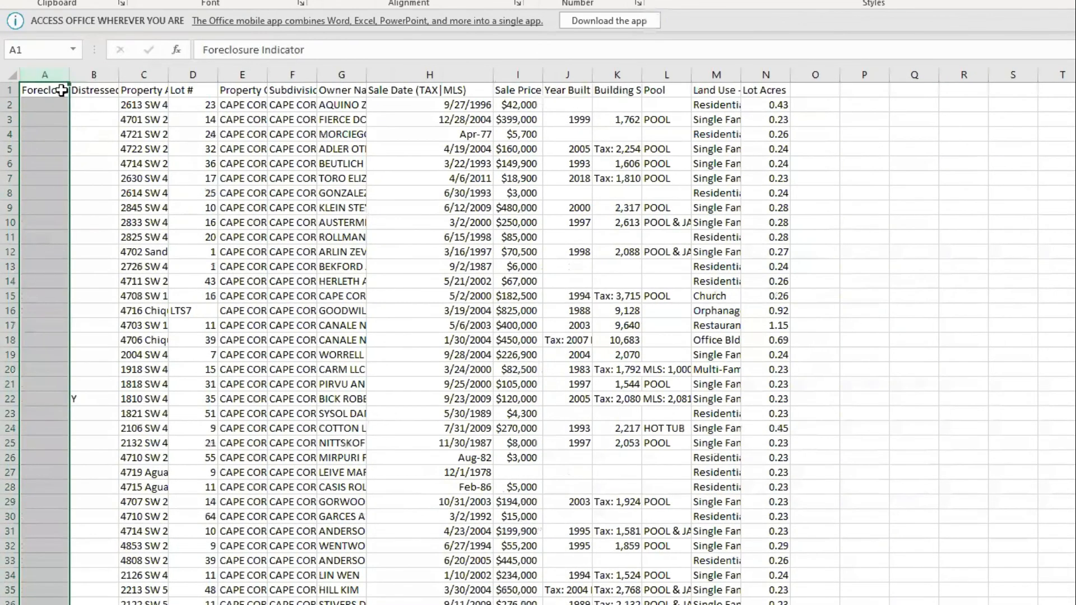
{"action": "right_click", "coordinate": [51, 70]}
{"action": "left_click", "coordinate": [73, 216]}
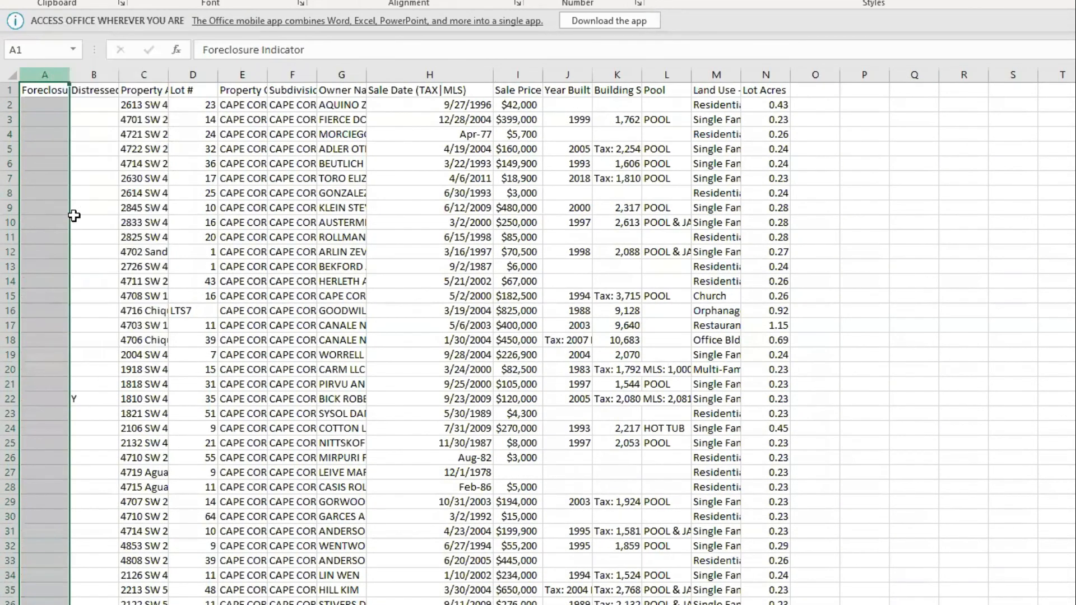
{"action": "right_click", "coordinate": [41, 75]}
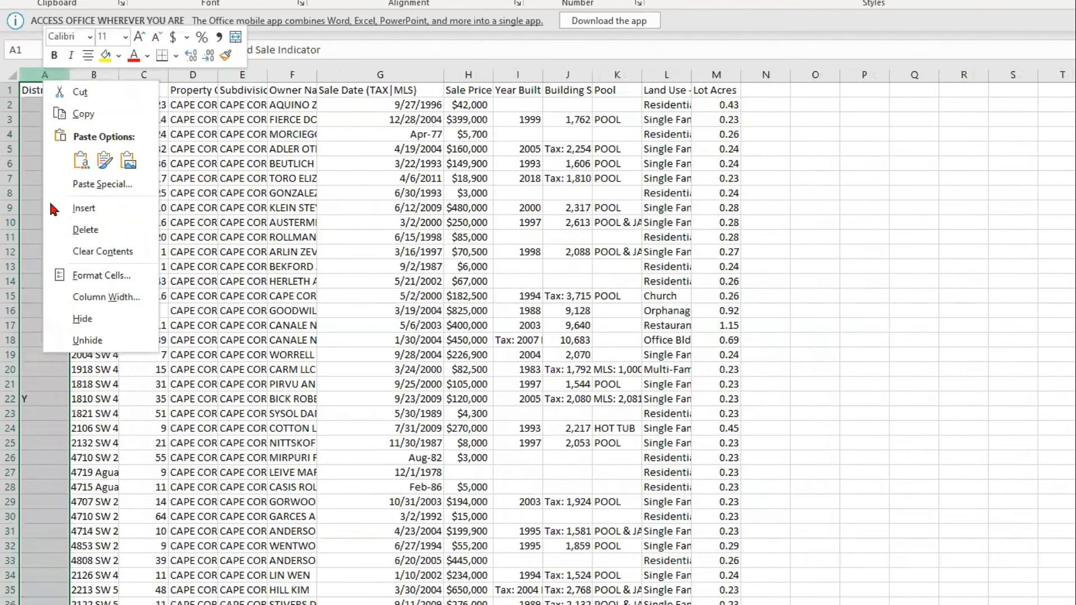
{"action": "left_click", "coordinate": [84, 230]}
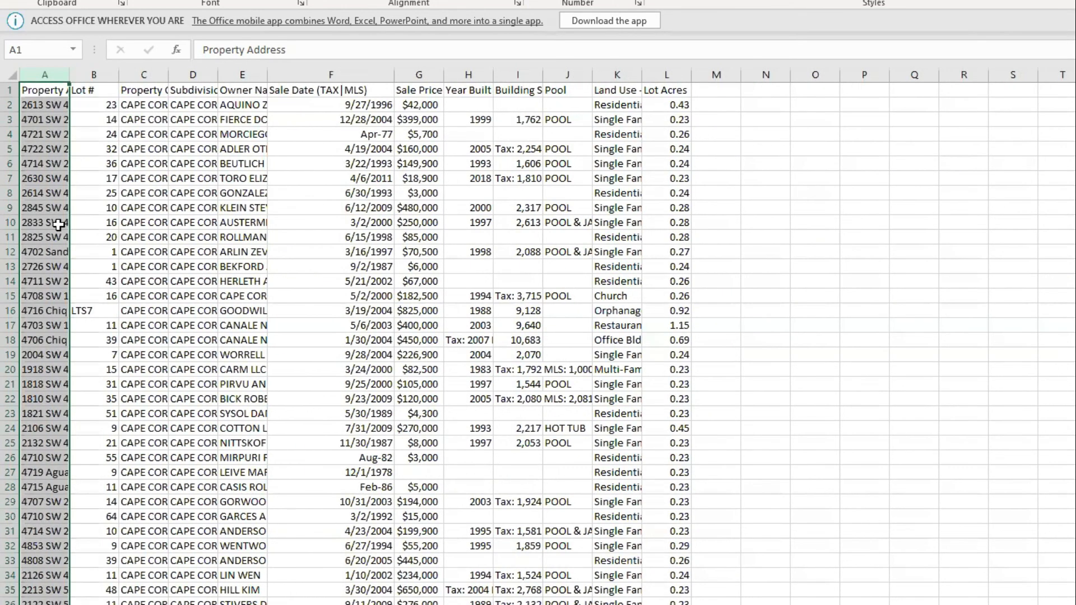
{"action": "left_click_drag", "start_coordinate": [67, 76], "coordinate": [83, 81]}
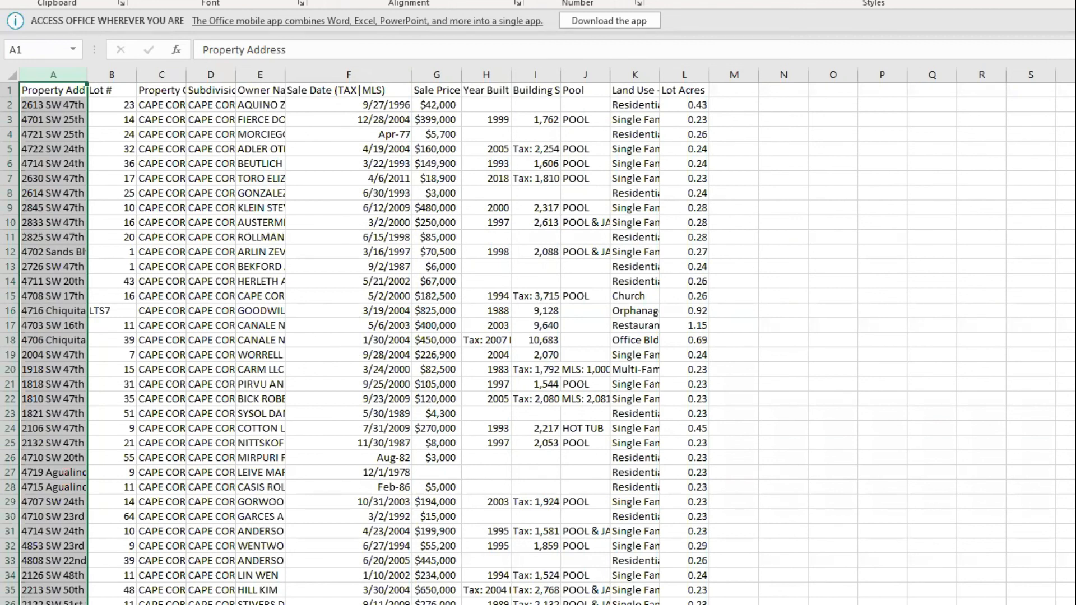
{"action": "left_click", "coordinate": [1074, 1]}
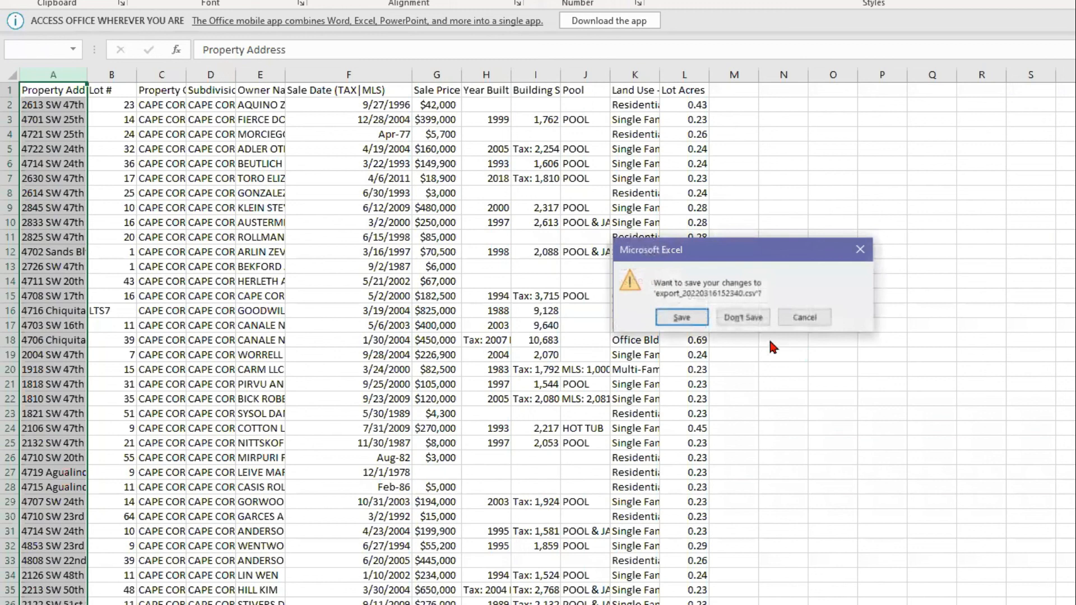
{"action": "left_click", "coordinate": [725, 317]}
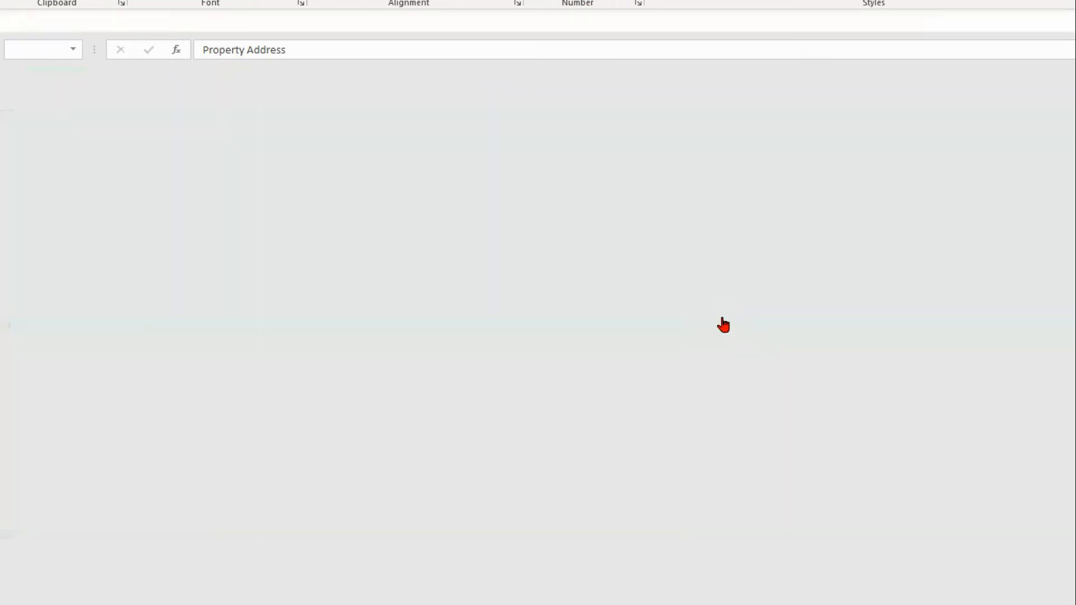